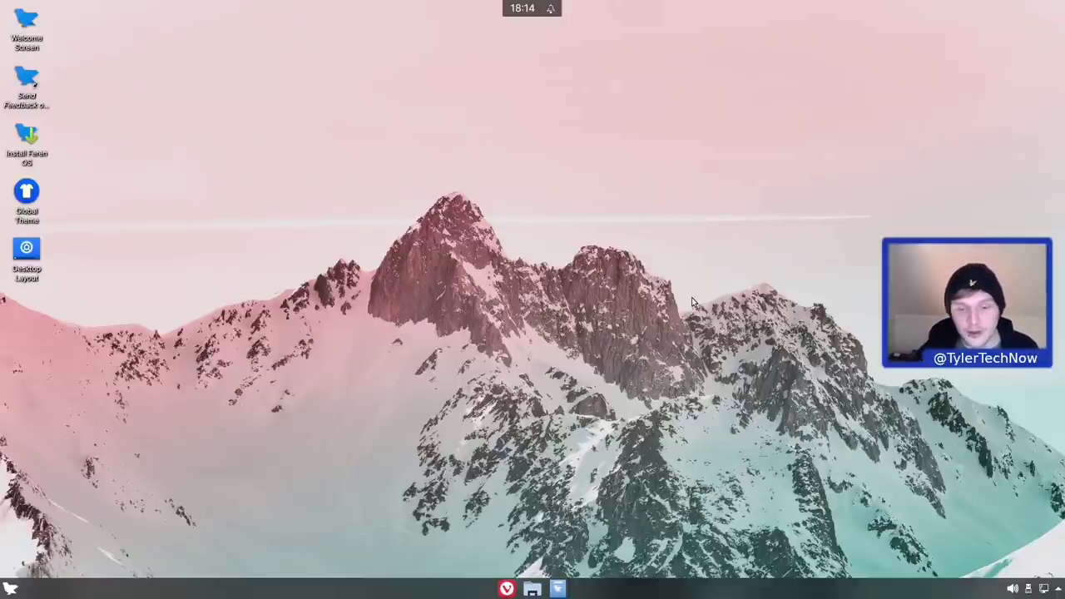
Install Feren OS in British English, erasing the whole Sabrent 953.9 GiB disk, and confirm the disk changes
{"action": "double_click", "coordinate": [26, 146]}
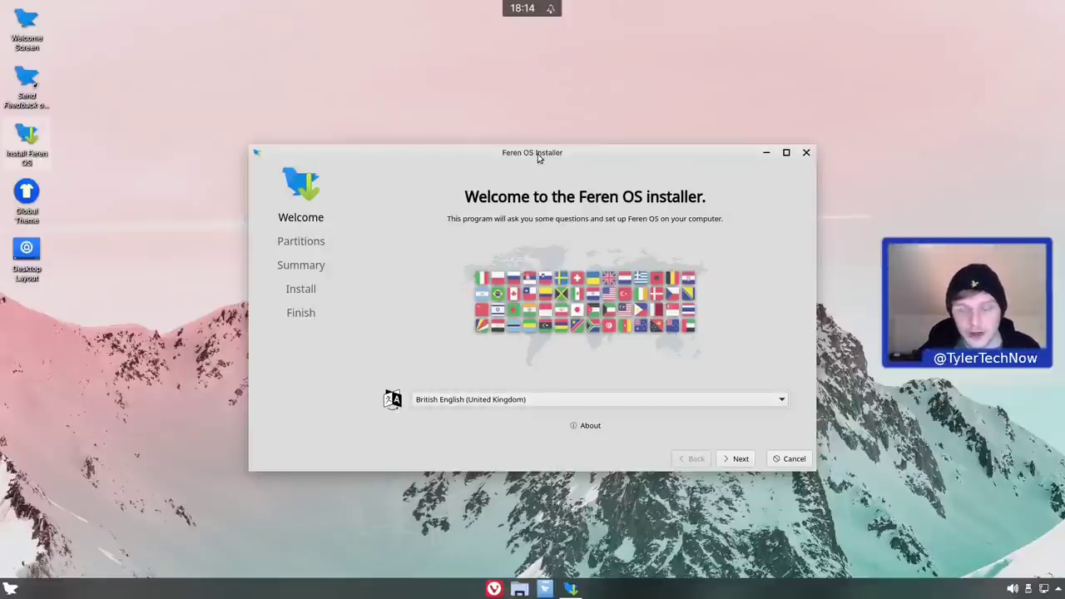
{"action": "left_click", "coordinate": [741, 460]}
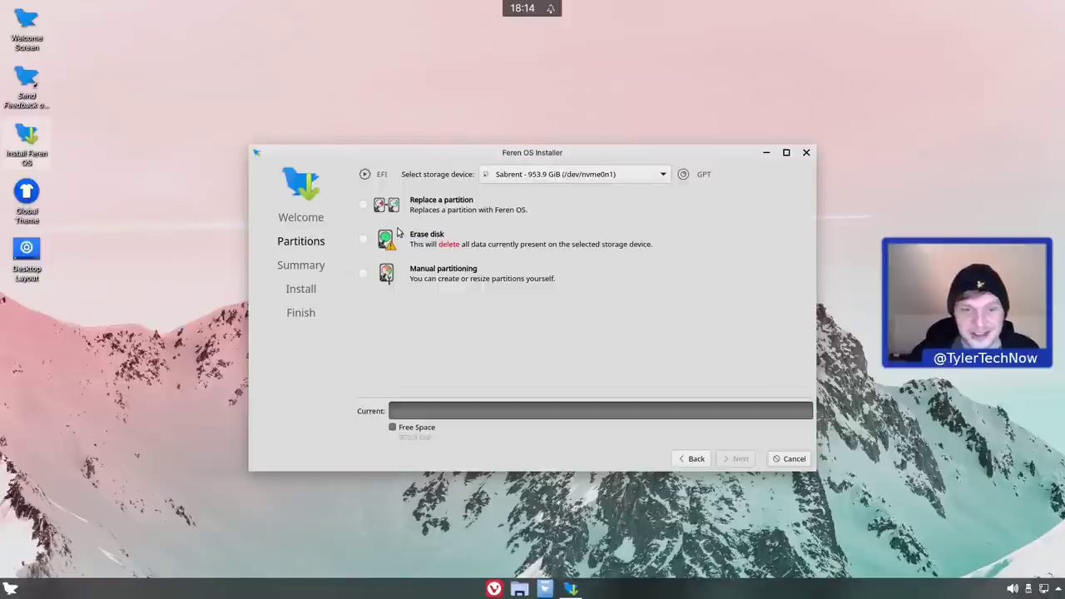
{"action": "left_click", "coordinate": [363, 240]}
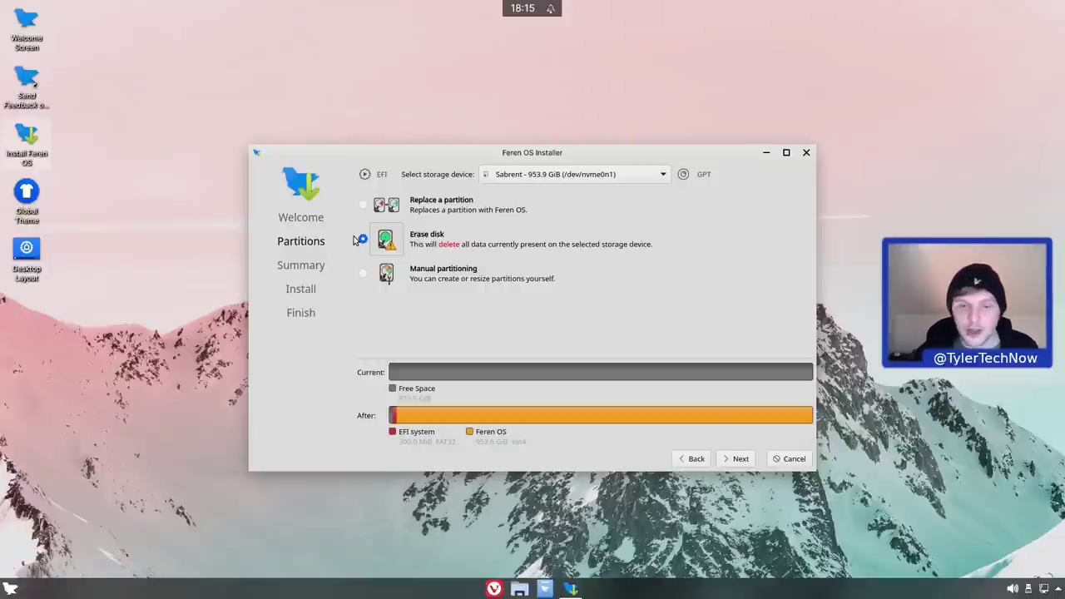
{"action": "left_click", "coordinate": [748, 460]}
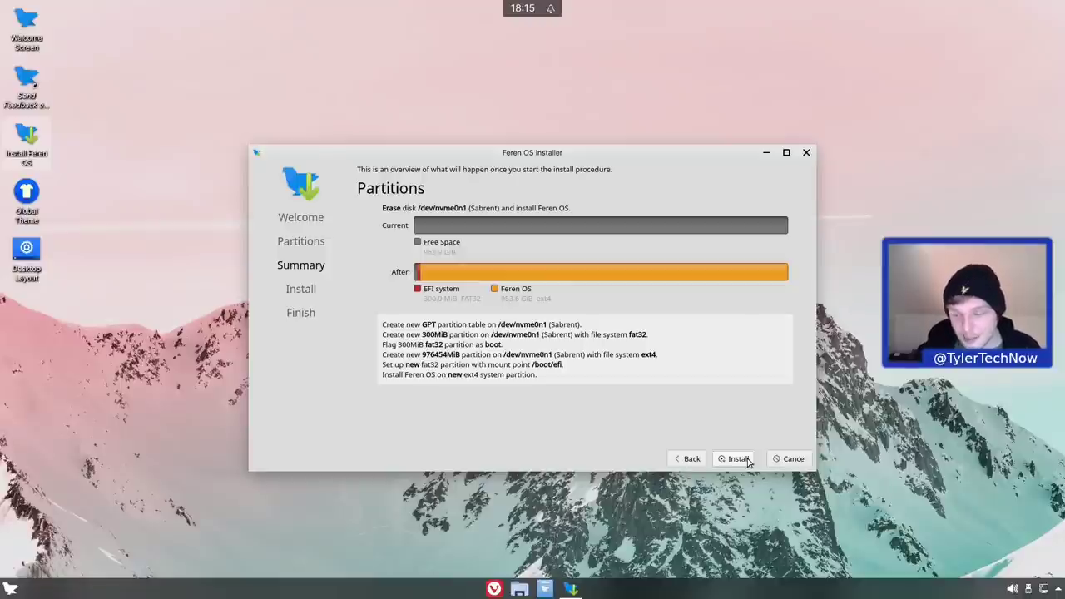
{"action": "left_click", "coordinate": [738, 459]}
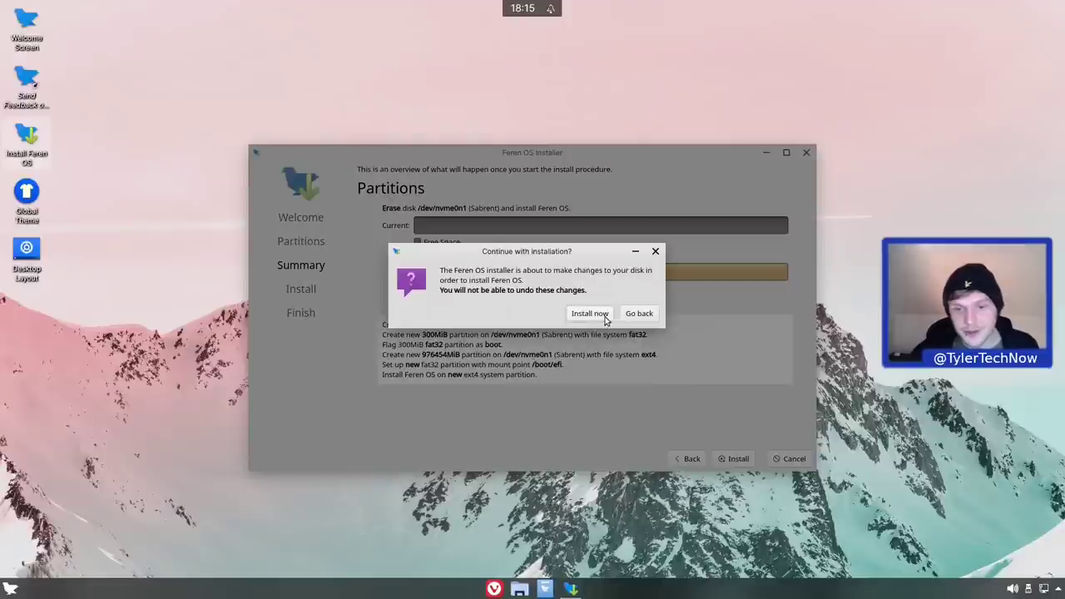
{"action": "left_click", "coordinate": [589, 314]}
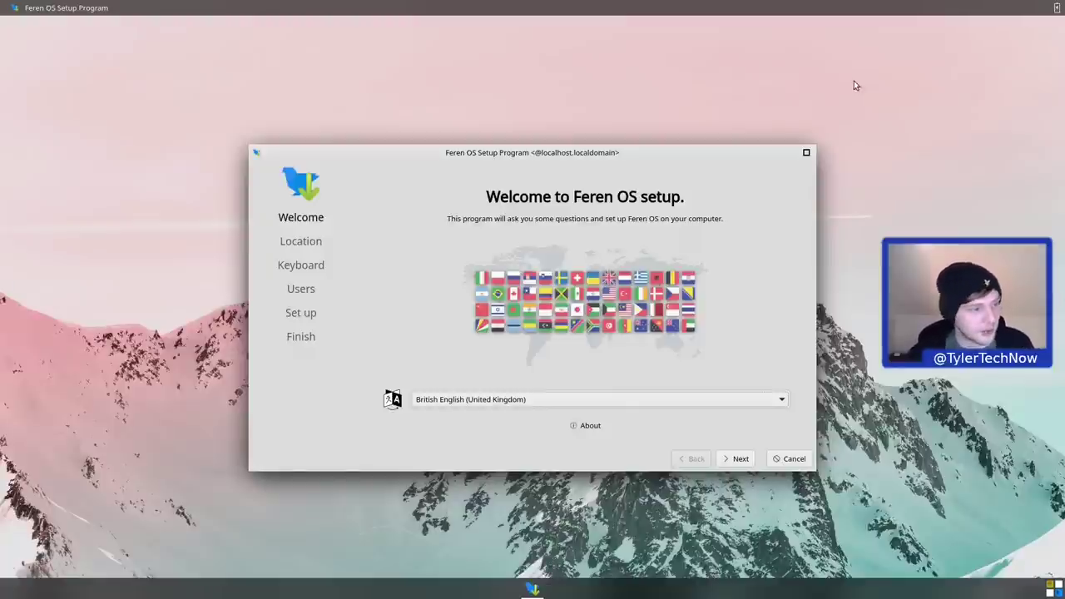
Keep British English for the system setup and set the location to region Europe, zone London
{"action": "left_click", "coordinate": [743, 459]}
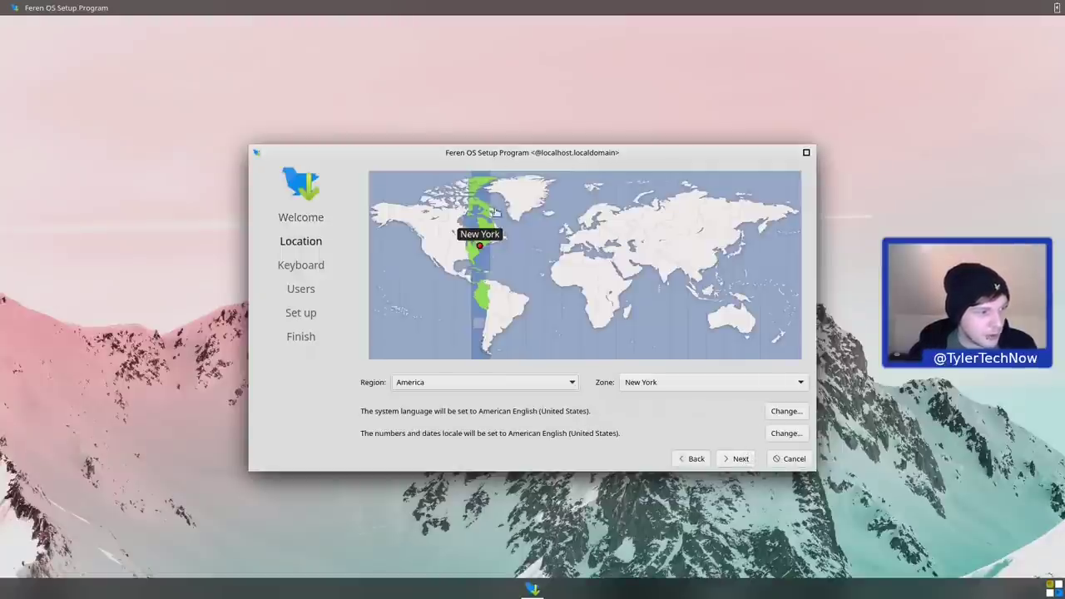
{"action": "left_click", "coordinate": [571, 237]}
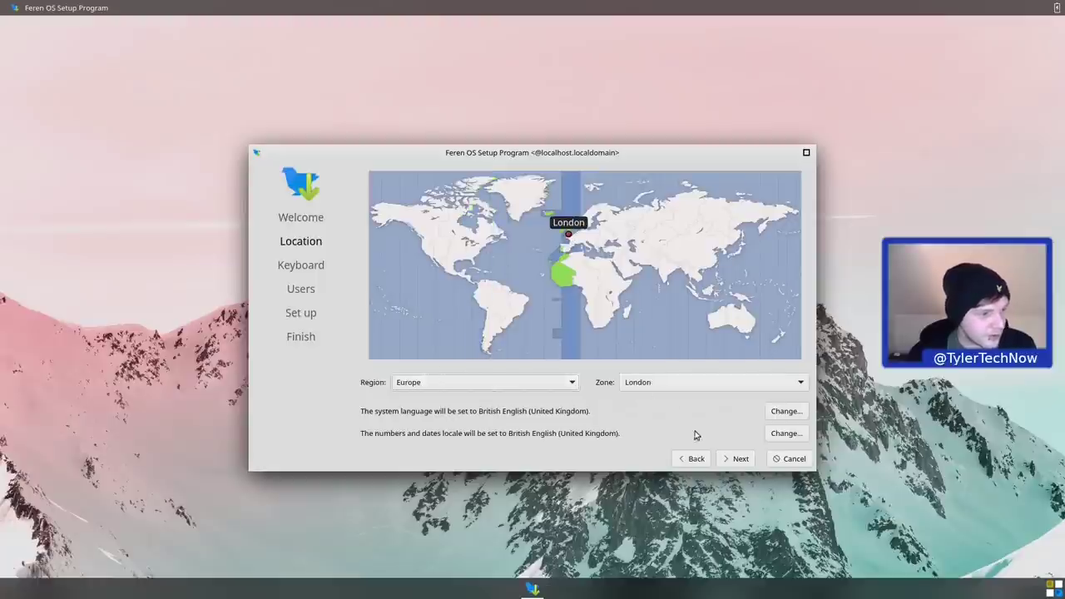
{"action": "left_click", "coordinate": [726, 458]}
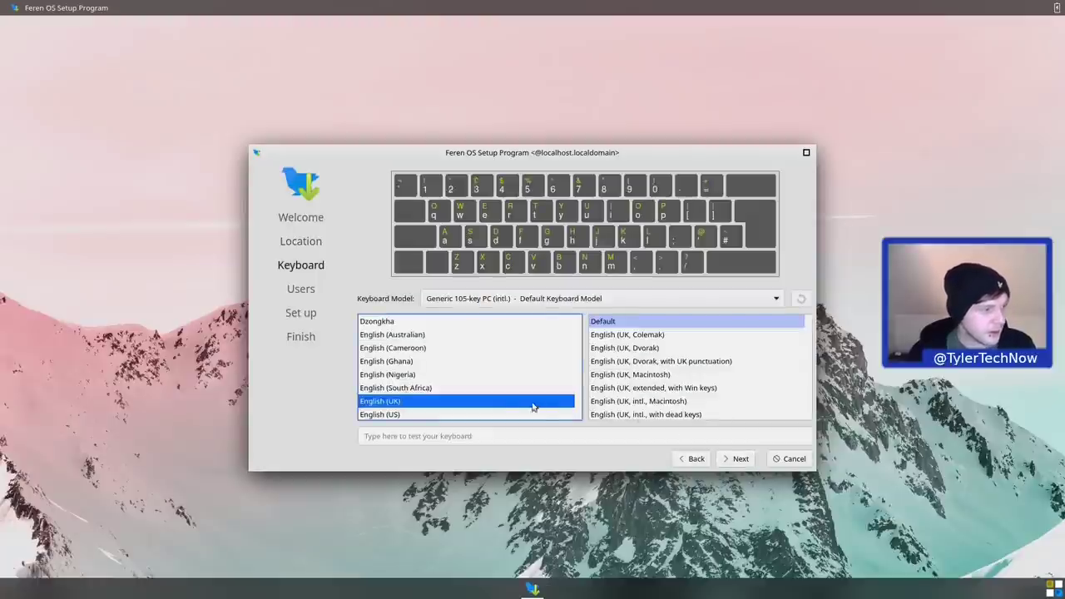
Test the English (UK) default keyboard layout with "~/" and accept it
{"action": "left_click", "coordinate": [546, 434]}
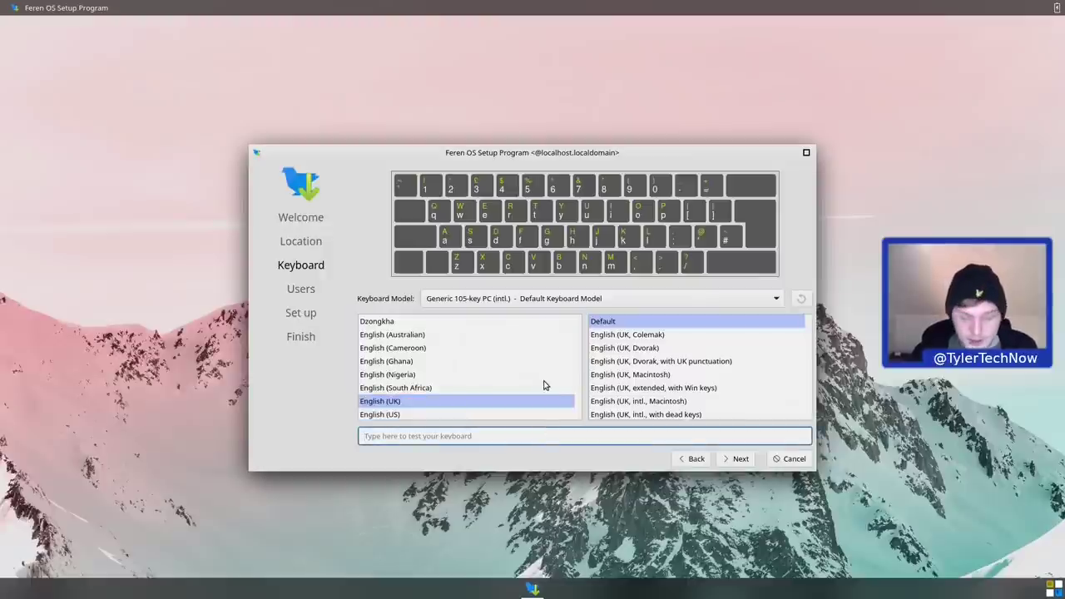
{"action": "type", "text": "~/"}
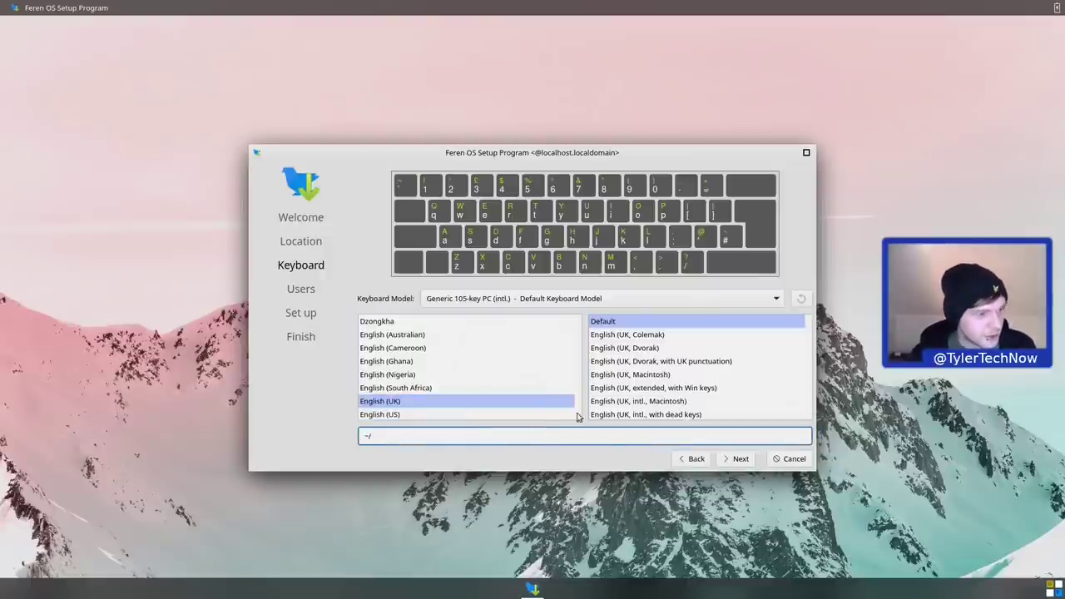
{"action": "left_click", "coordinate": [737, 459]}
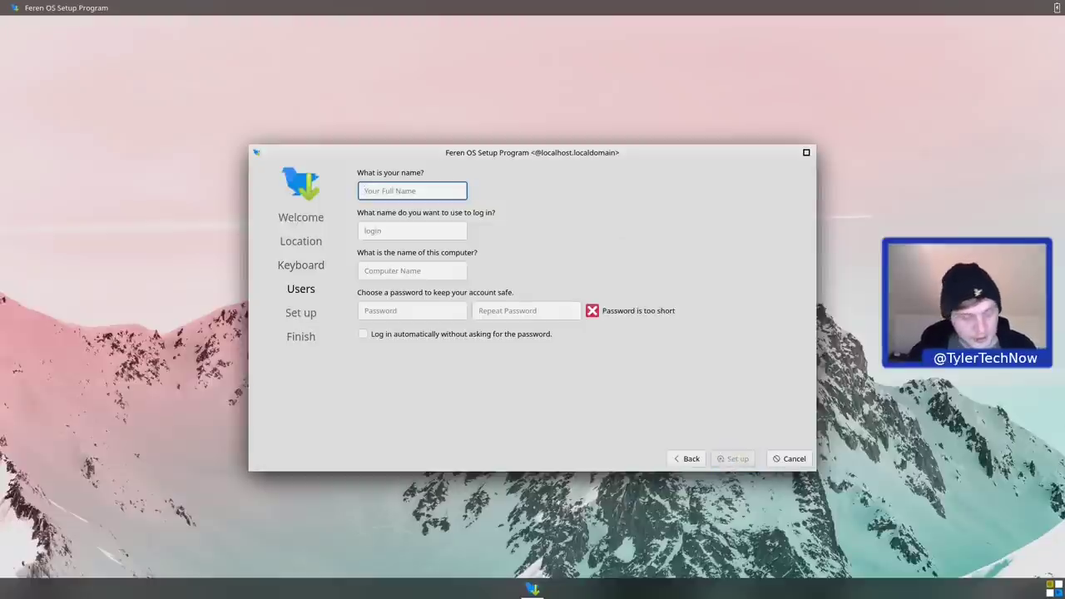
Enter the account holder's name, keep the matching login name, and name the computer birdboii
{"action": "type", "text": "tyler"}
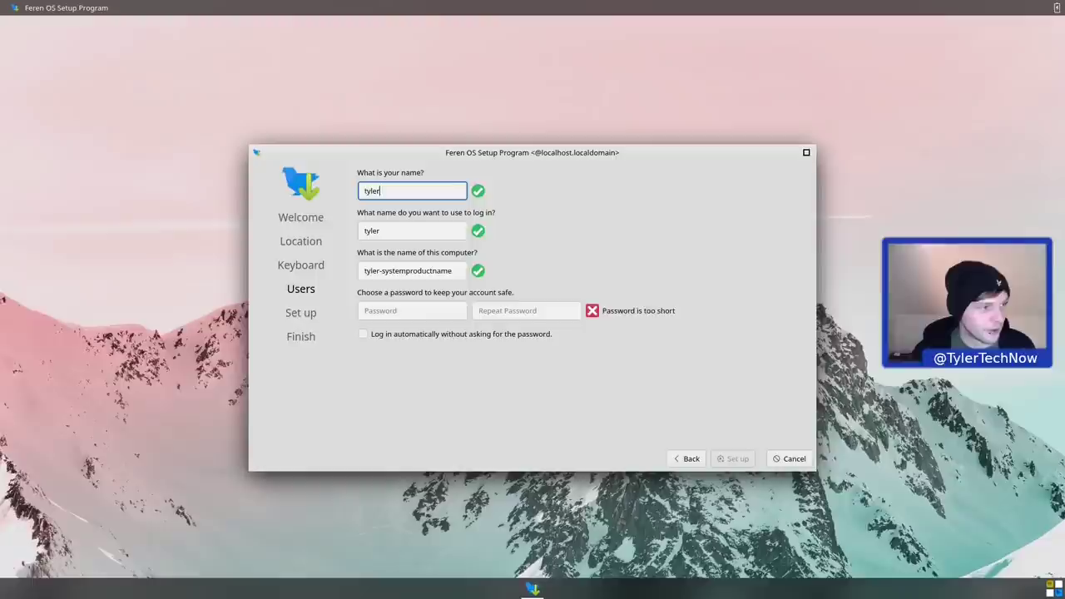
{"action": "key", "text": "Tab"}
{"action": "key", "text": "Tab"}
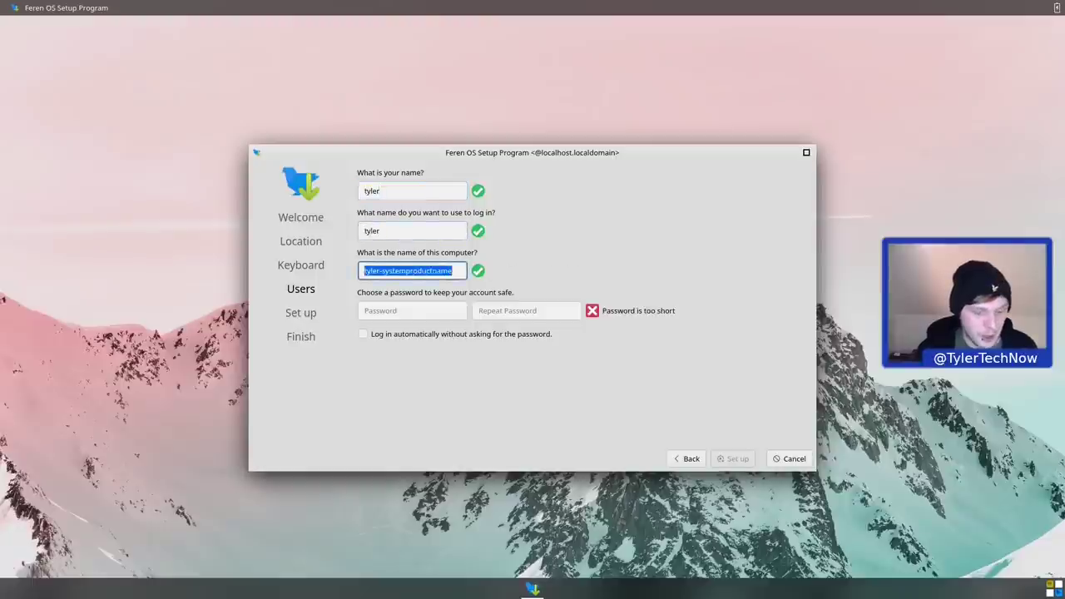
{"action": "type", "text": "birdboii"}
{"action": "key", "text": "Tab"}
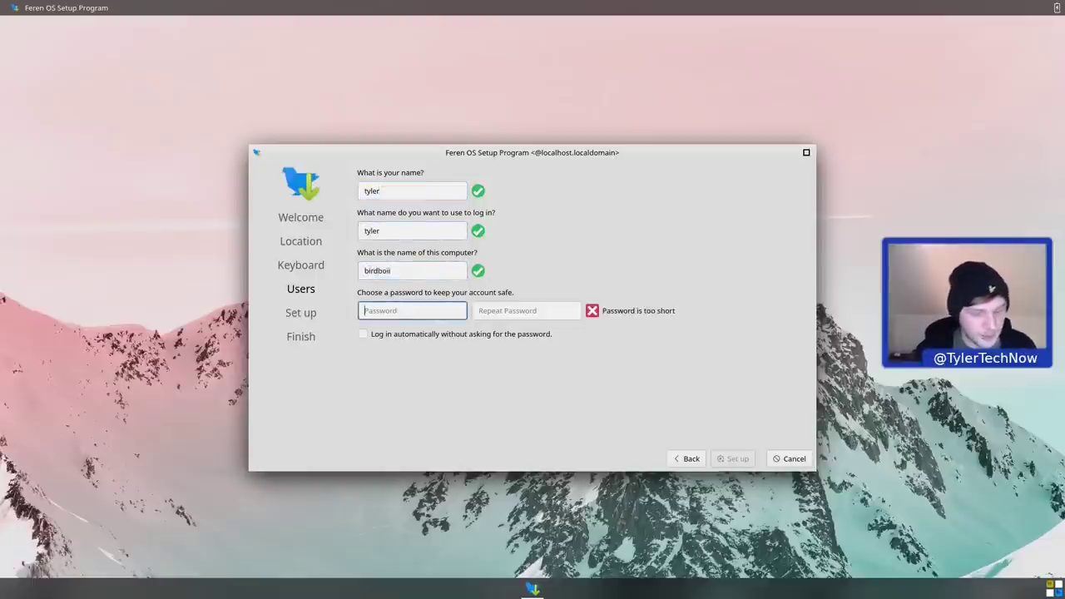
Enter and repeat the account password, enable automatic login, and start the system setup
{"action": "type", "text": "********"}
{"action": "key", "text": "Tab"}
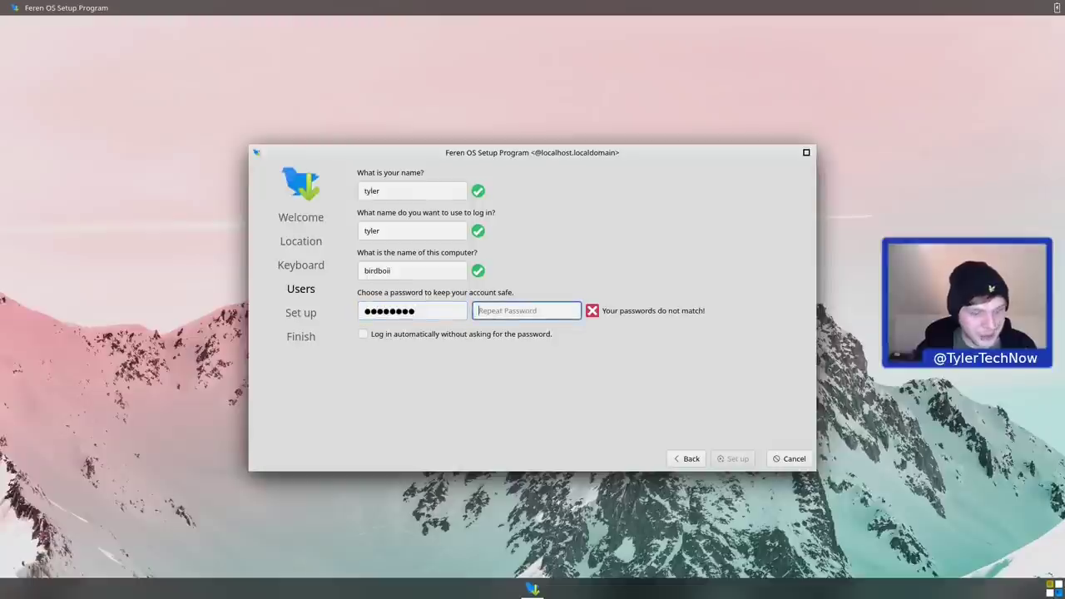
{"action": "type", "text": "********"}
{"action": "key", "text": "Tab"}
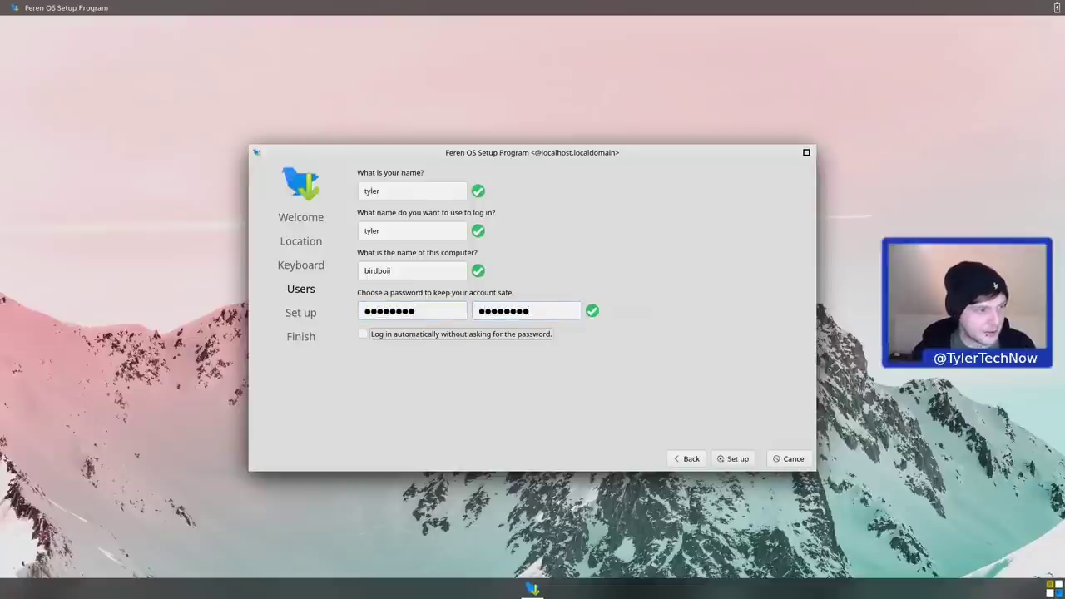
{"action": "key", "text": "space"}
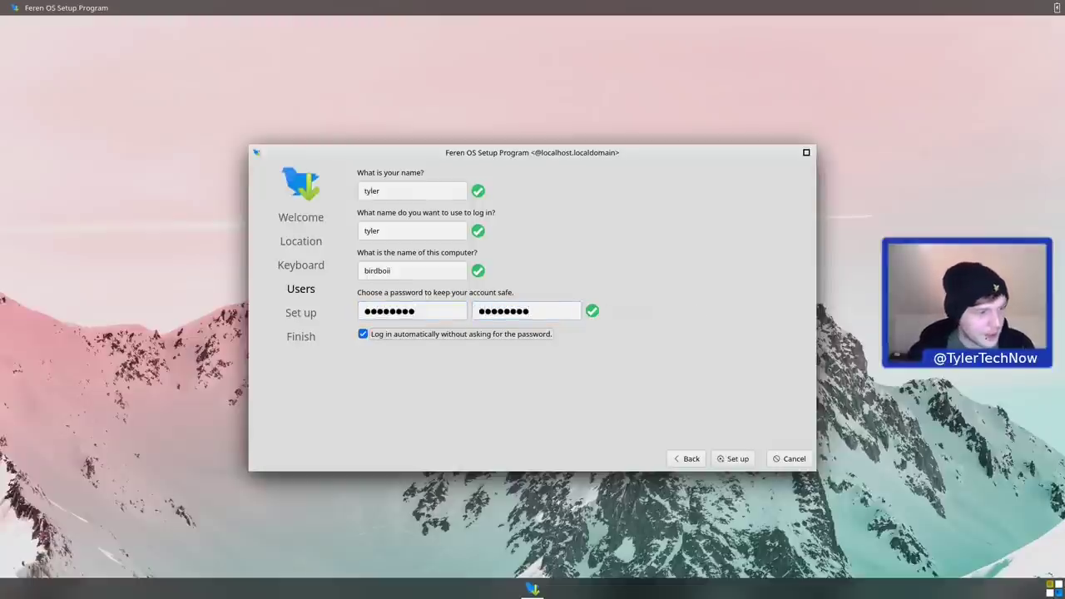
{"action": "left_click", "coordinate": [733, 462]}
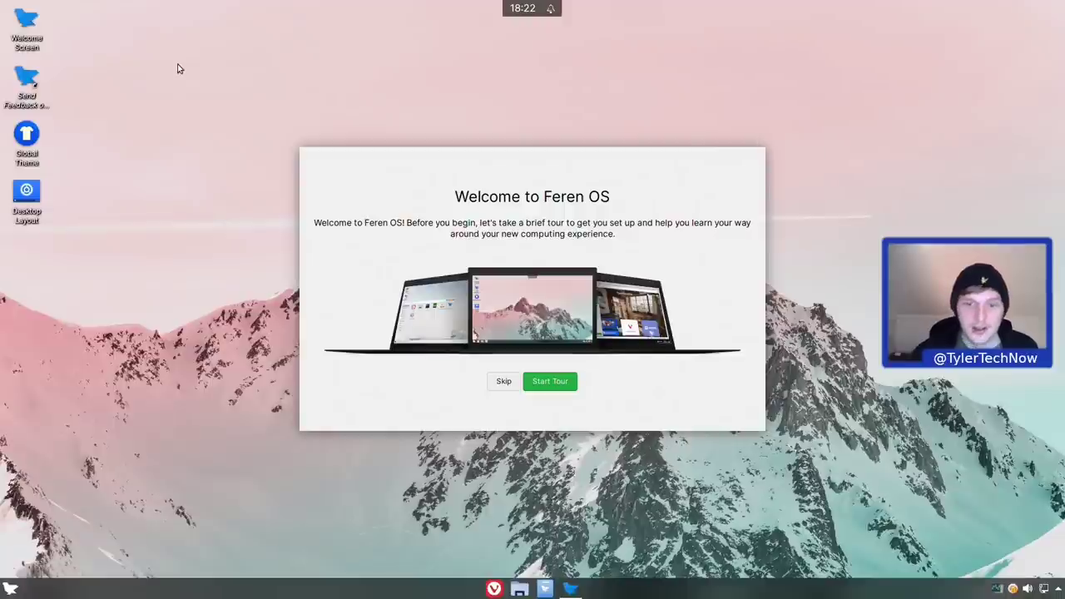
Start the Feren OS welcome tour, look at the Transfer Tool's backup and restore options, and close the tool
{"action": "left_click", "coordinate": [554, 383]}
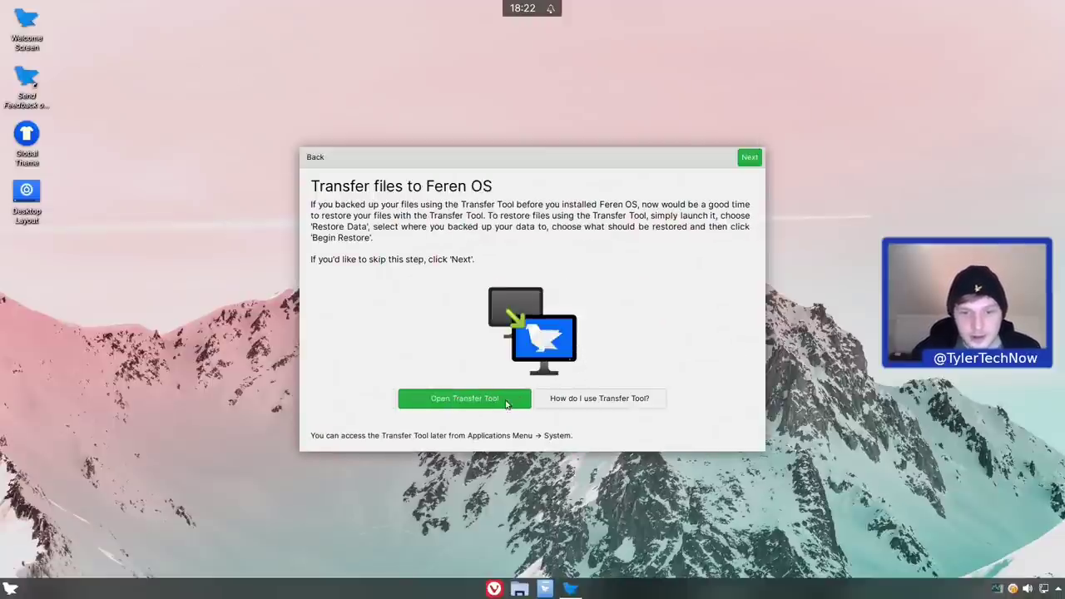
{"action": "left_click", "coordinate": [464, 398]}
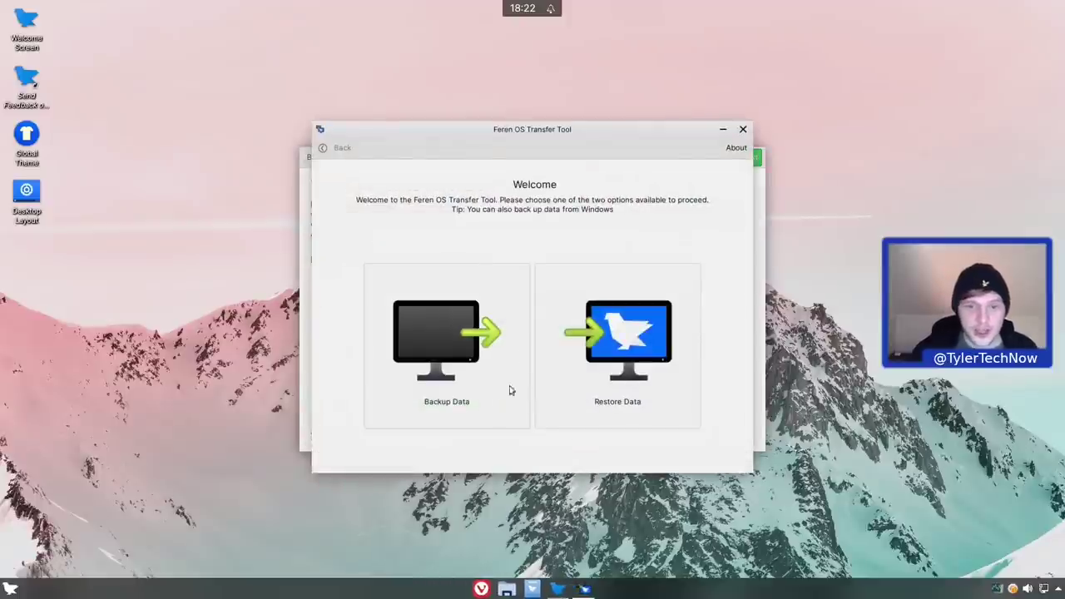
{"action": "left_click_drag", "start_coordinate": [562, 135], "coordinate": [292, 74]}
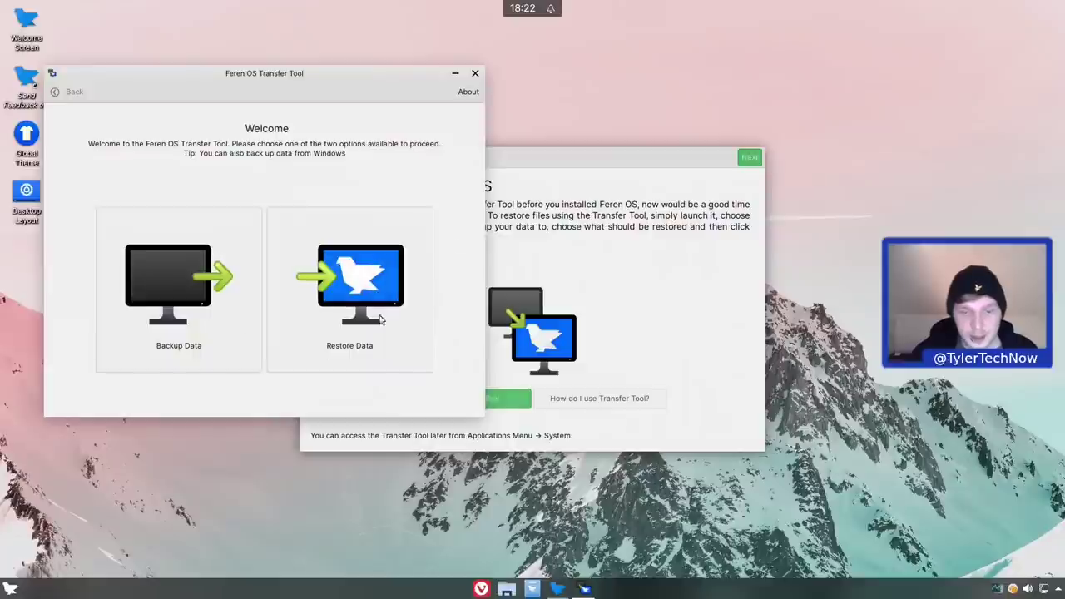
{"action": "left_click", "coordinate": [475, 74]}
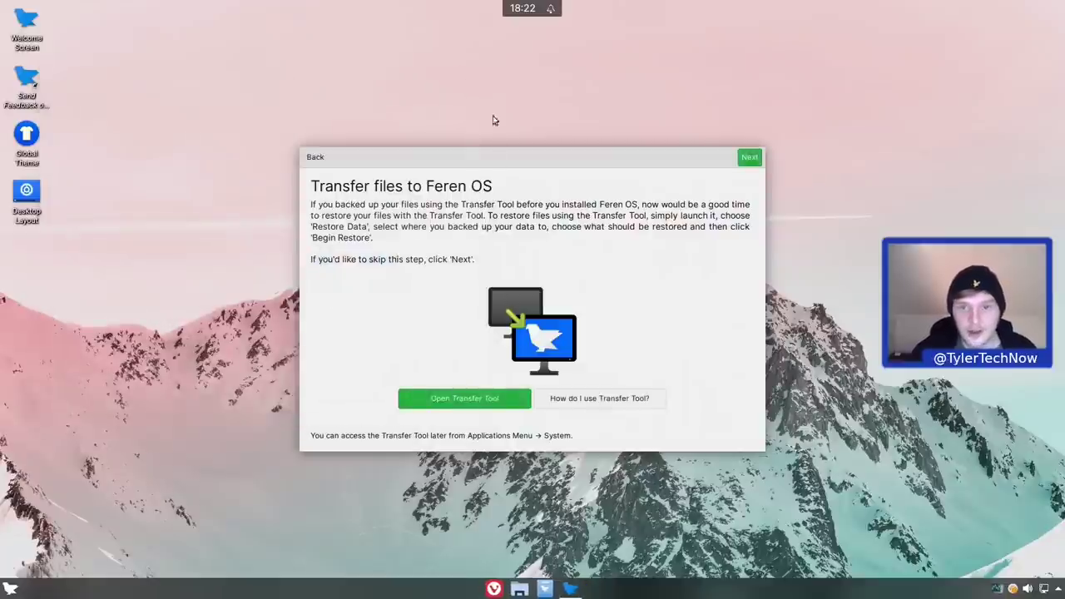
Install the restricted third-party codecs from the tour, authenticating with the account password, and continue to the Desktop Layout page
{"action": "left_click", "coordinate": [748, 159]}
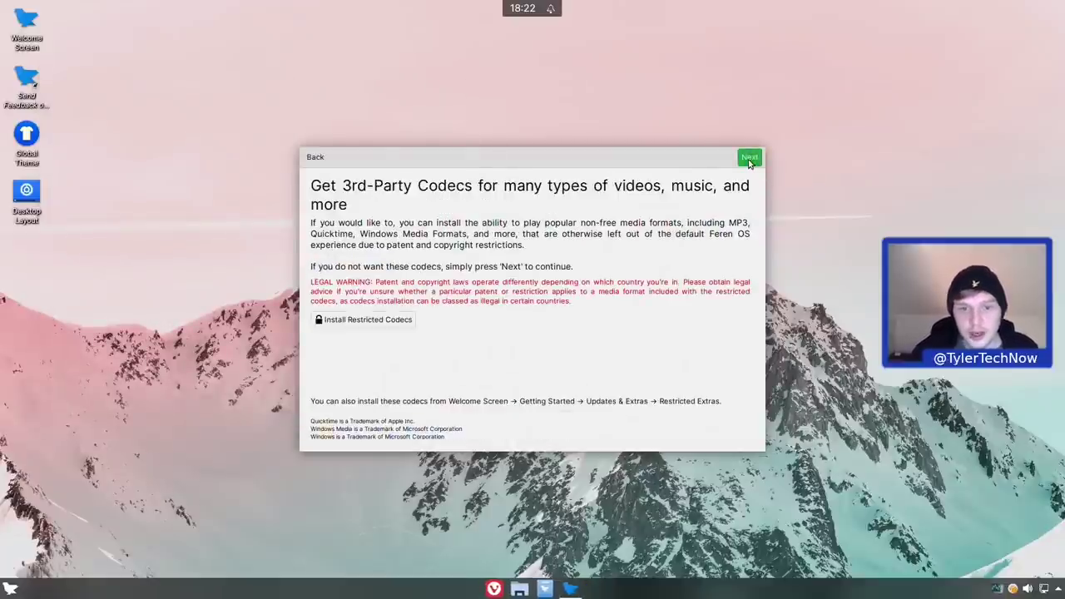
{"action": "left_click", "coordinate": [362, 325]}
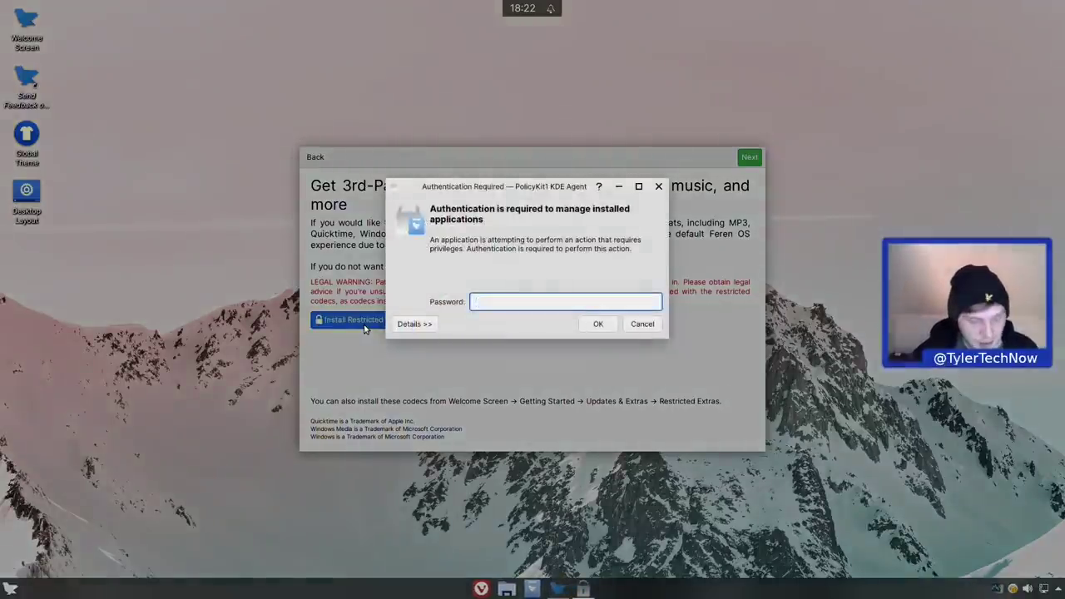
{"action": "type", "text": "********"}
{"action": "key", "text": "Return"}
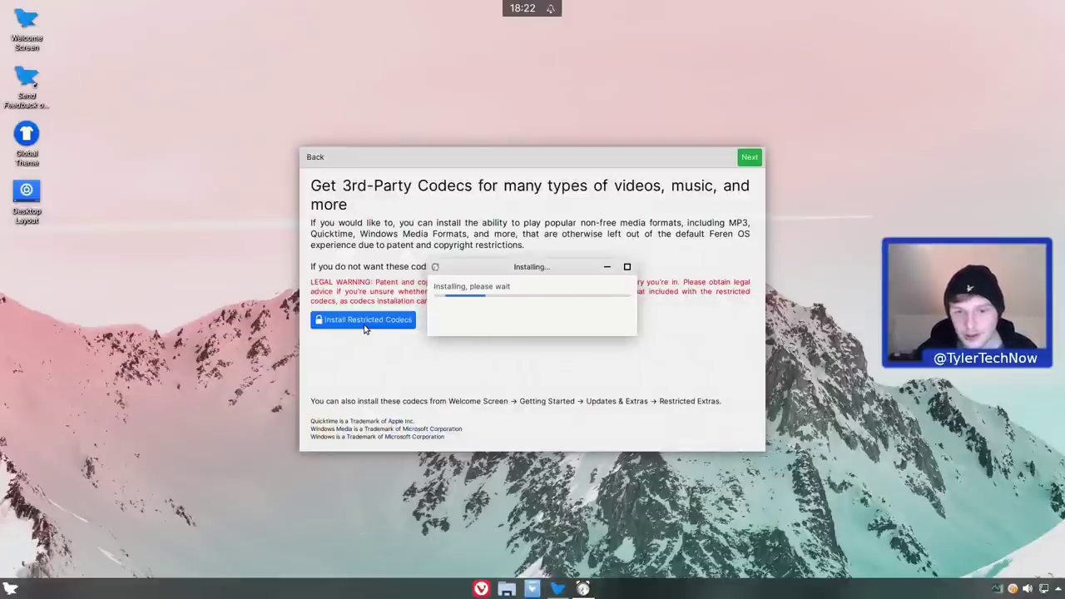
{"action": "left_click", "coordinate": [747, 159]}
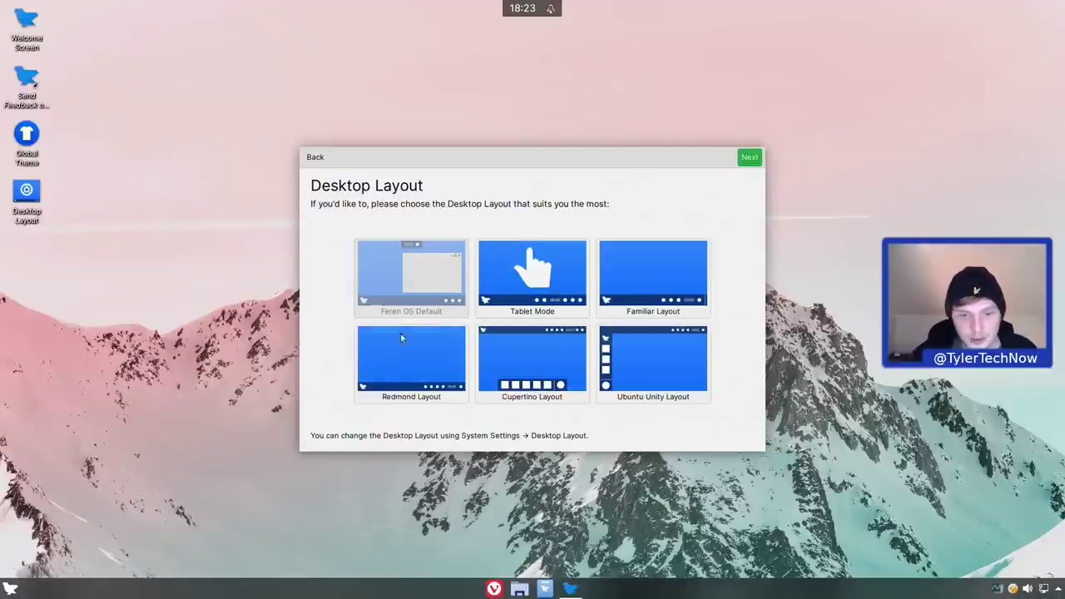
Try the Redmond Layout for the desktop and switch back to Feren OS Default
{"action": "left_click", "coordinate": [386, 364]}
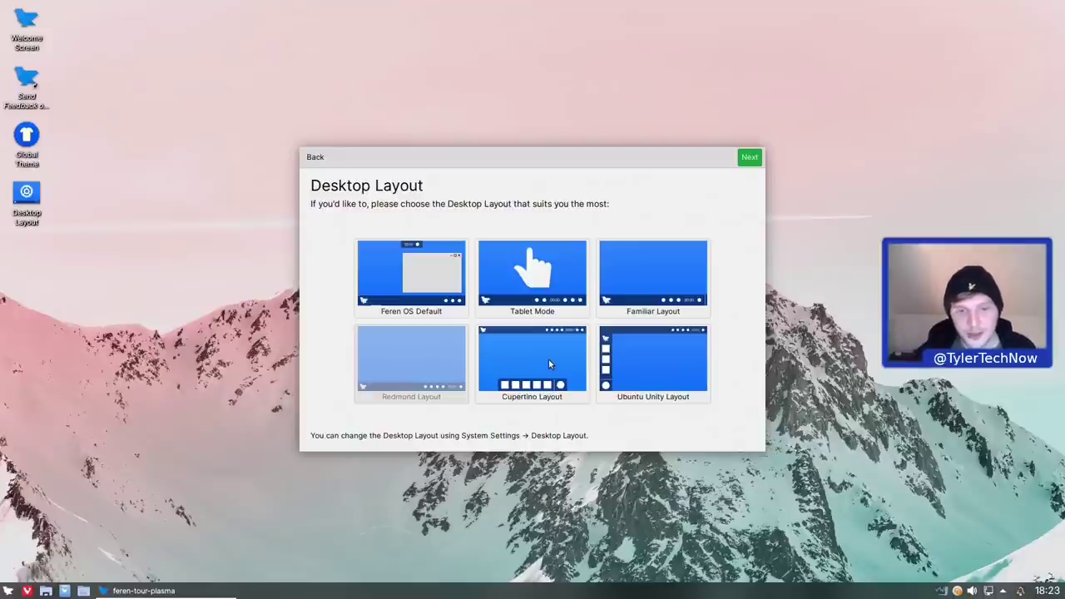
{"action": "left_click", "coordinate": [434, 287]}
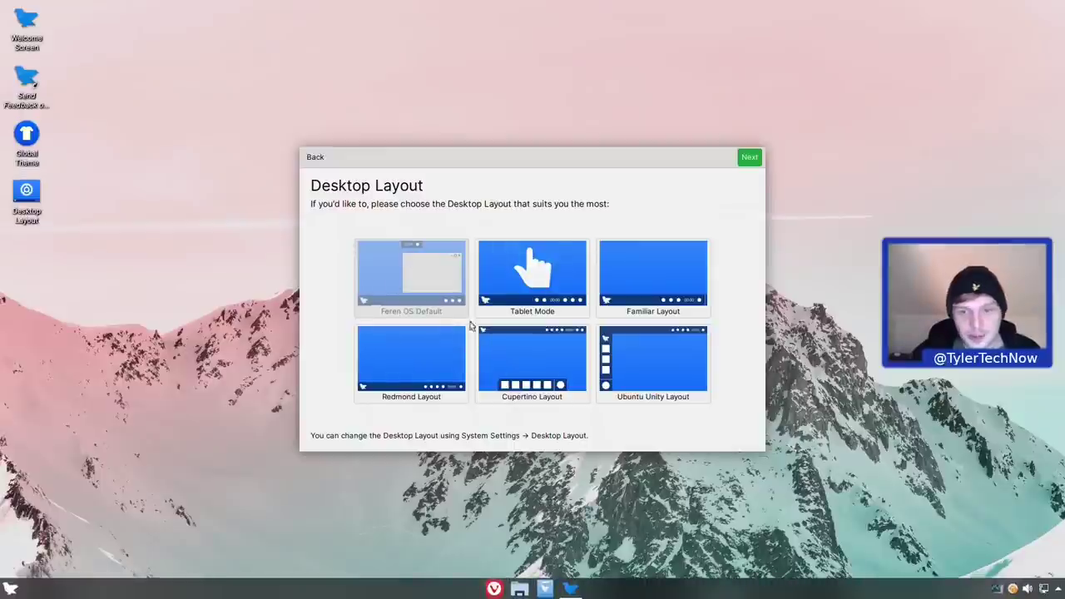
Examine the applications menu and its alternative widgets during the tour, and continue to the Window Management page
{"action": "left_click", "coordinate": [749, 158]}
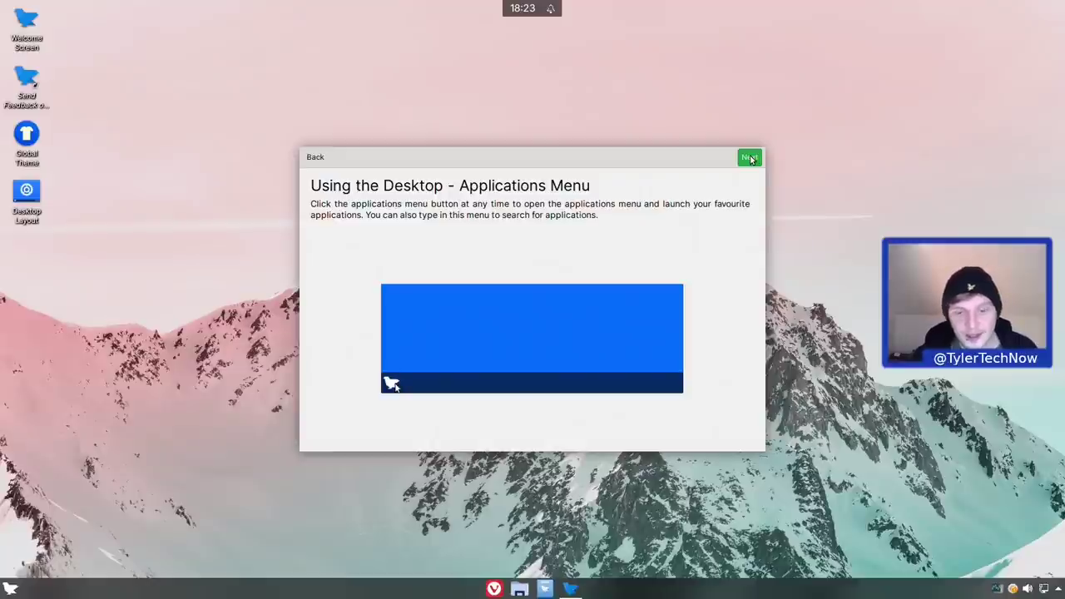
{"action": "left_click", "coordinate": [12, 590]}
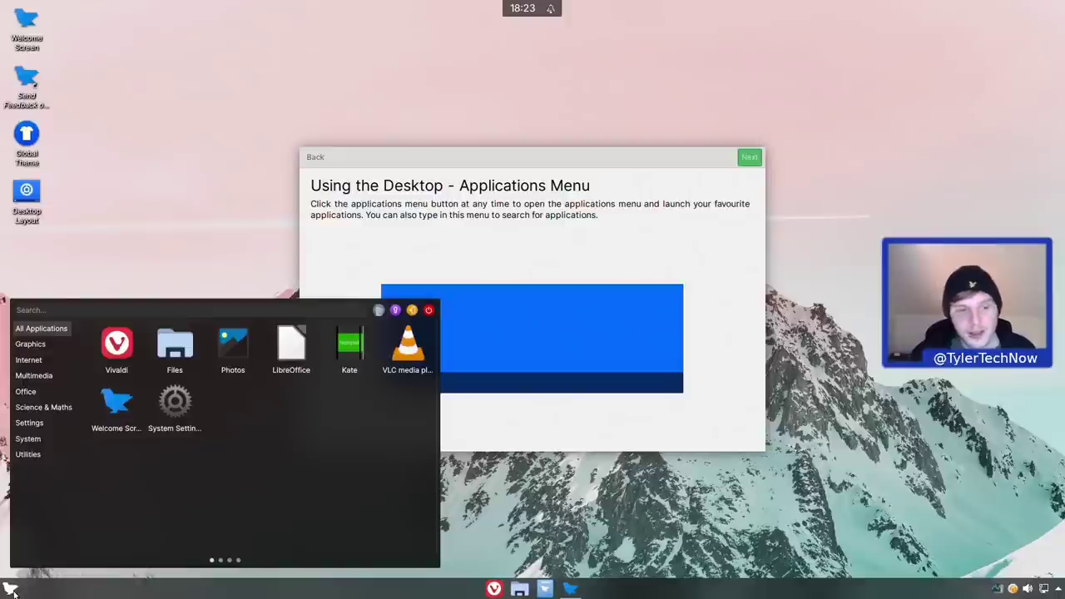
{"action": "right_click", "coordinate": [12, 590]}
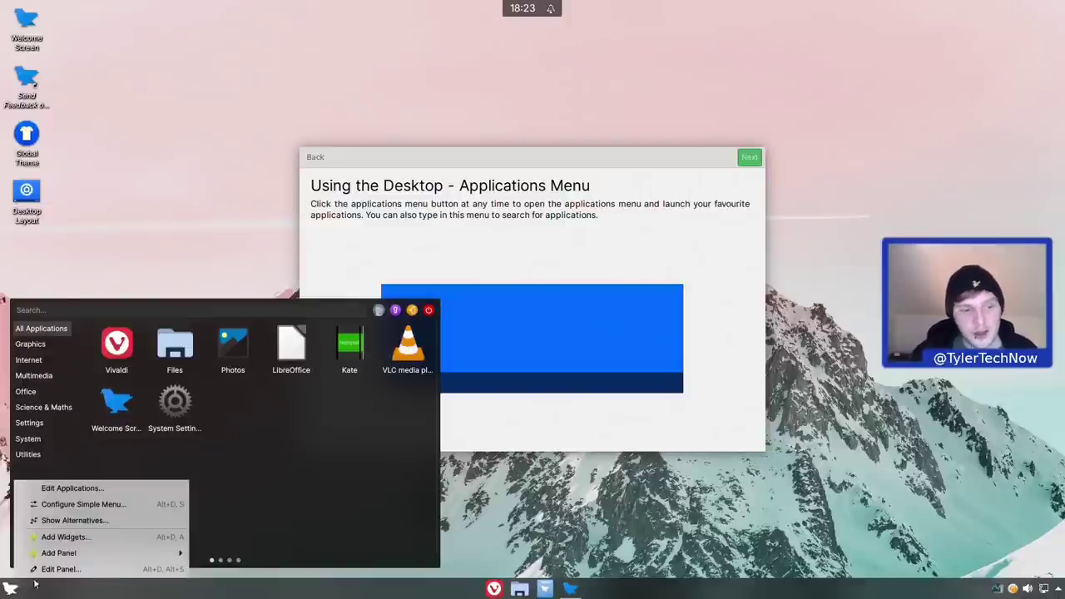
{"action": "left_click", "coordinate": [47, 520]}
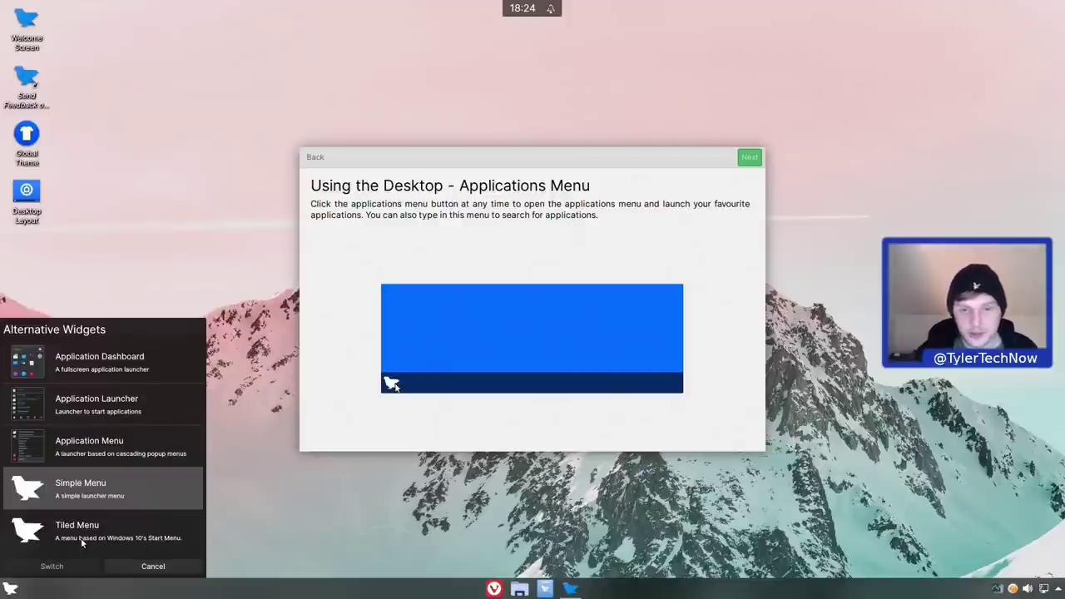
{"action": "left_click", "coordinate": [153, 566]}
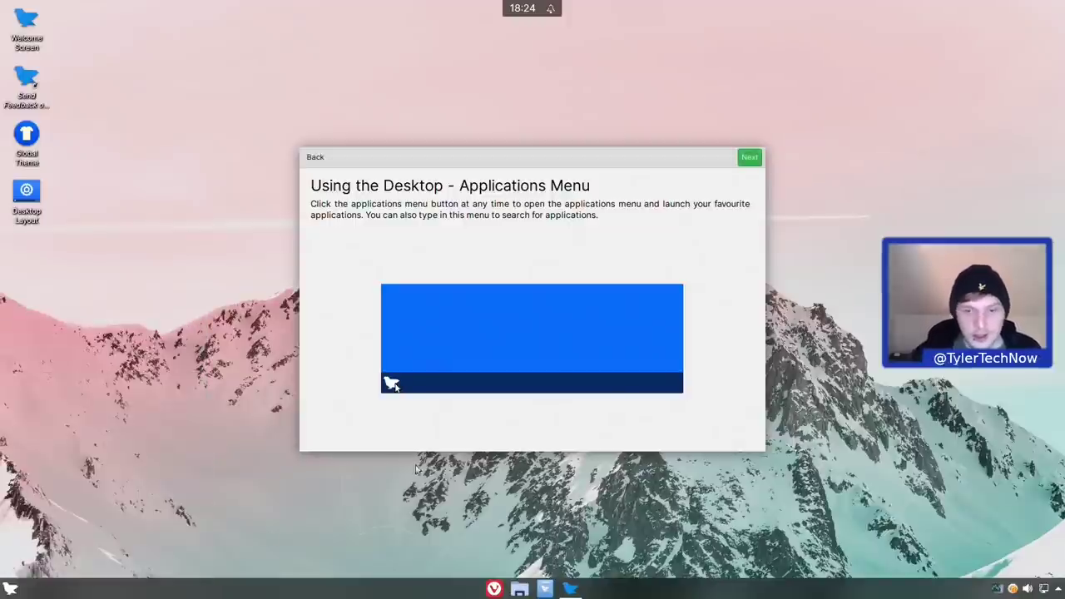
{"action": "left_click", "coordinate": [751, 159]}
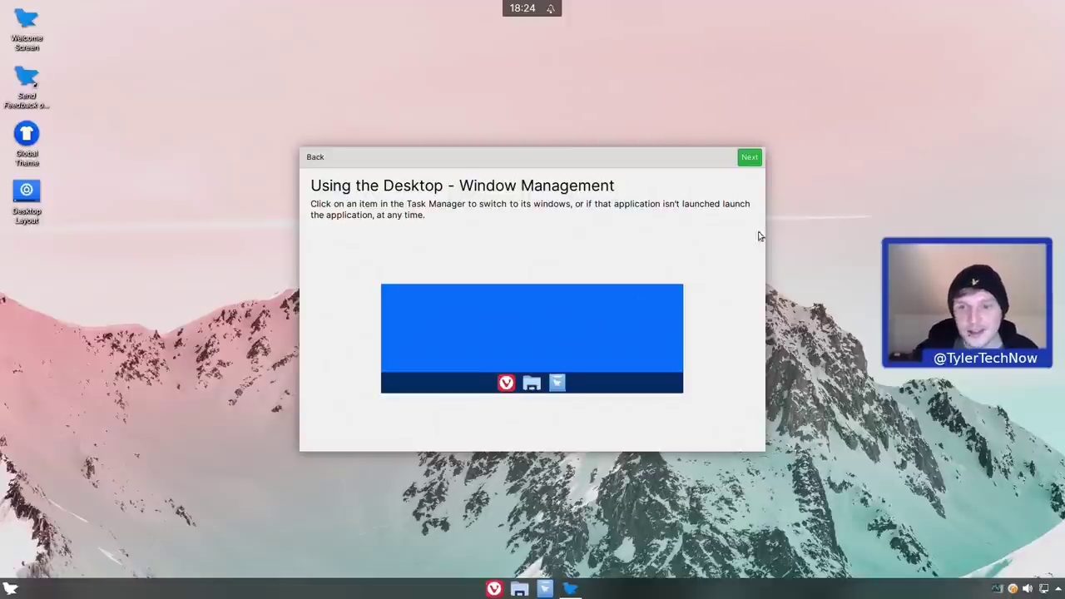
Continue to the System Tray page, look at the hidden tray icons, and continue to the Desktop Search page
{"action": "left_click", "coordinate": [753, 158]}
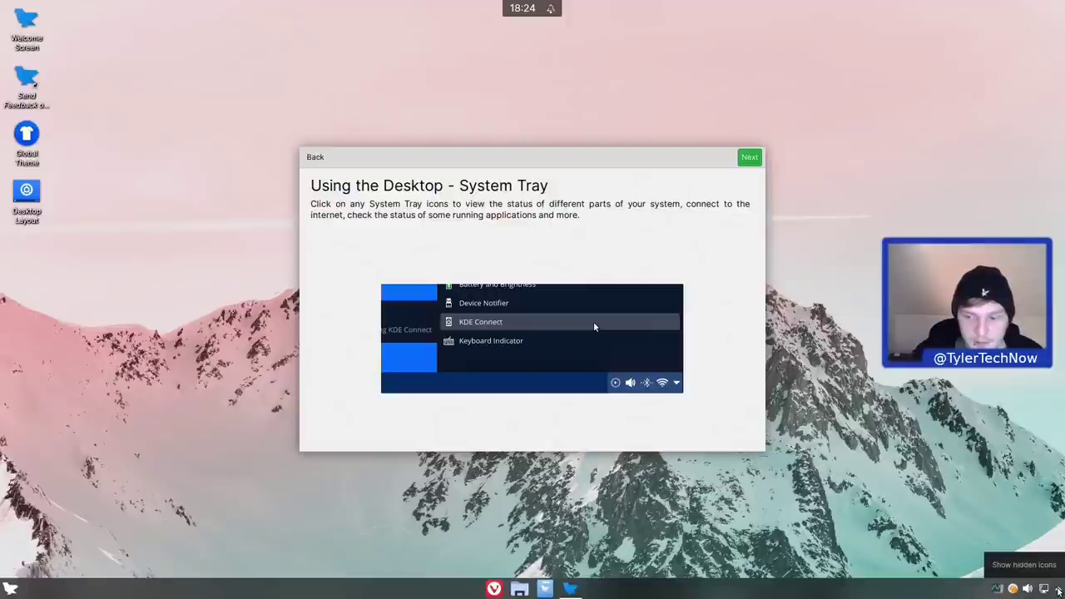
{"action": "left_click", "coordinate": [1058, 589]}
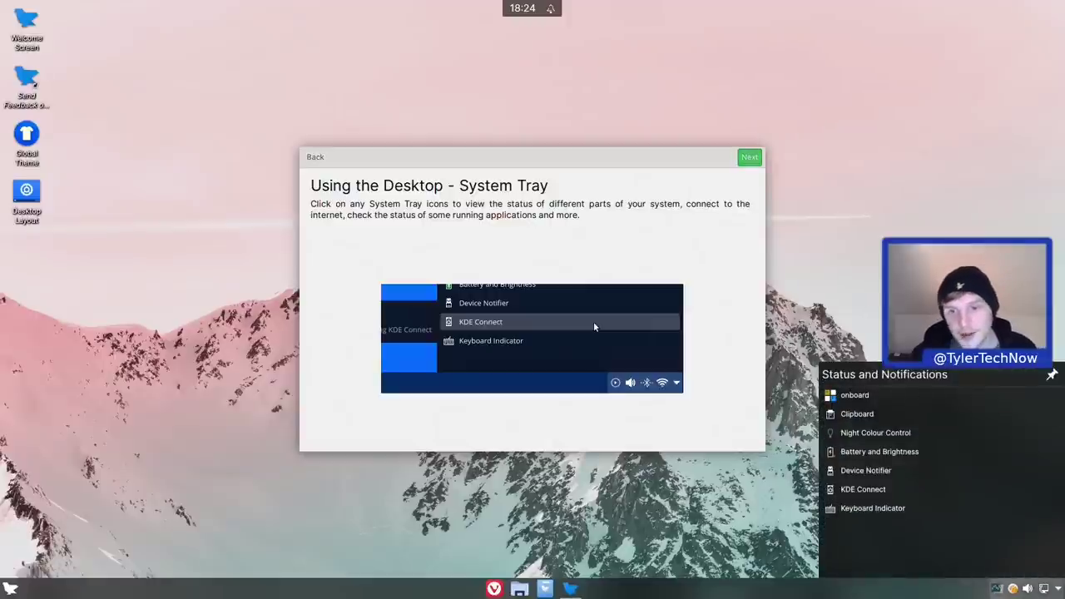
{"action": "left_click", "coordinate": [785, 249]}
{"action": "left_click", "coordinate": [746, 163]}
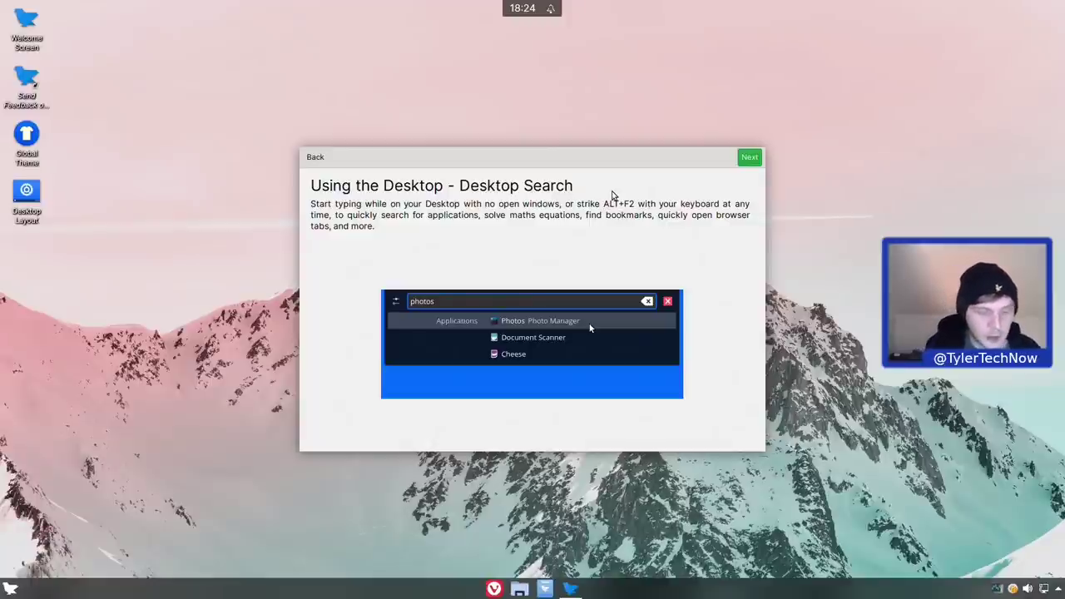
Try opening and closing the desktop search, and continue past the Store page to the Theme Mode page
{"action": "key", "text": "alt+F2"}
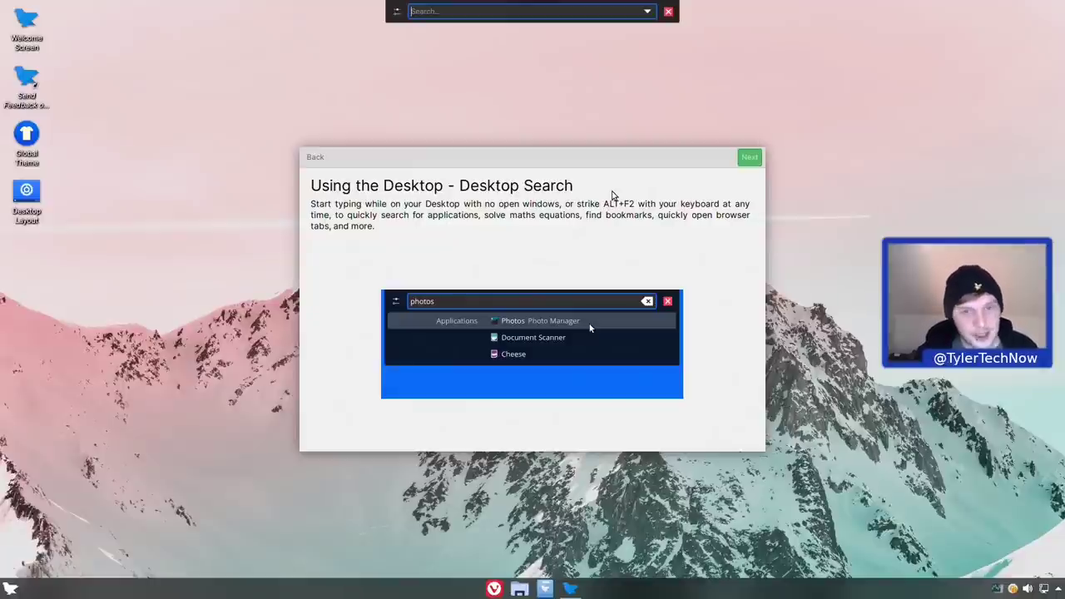
{"action": "key", "text": "Escape"}
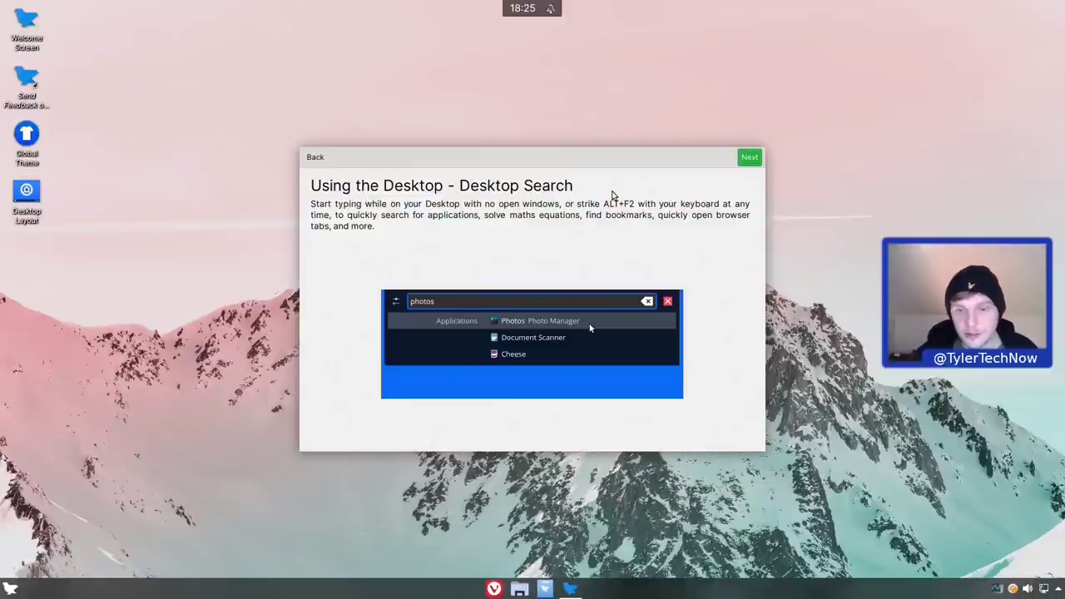
{"action": "left_click", "coordinate": [757, 164]}
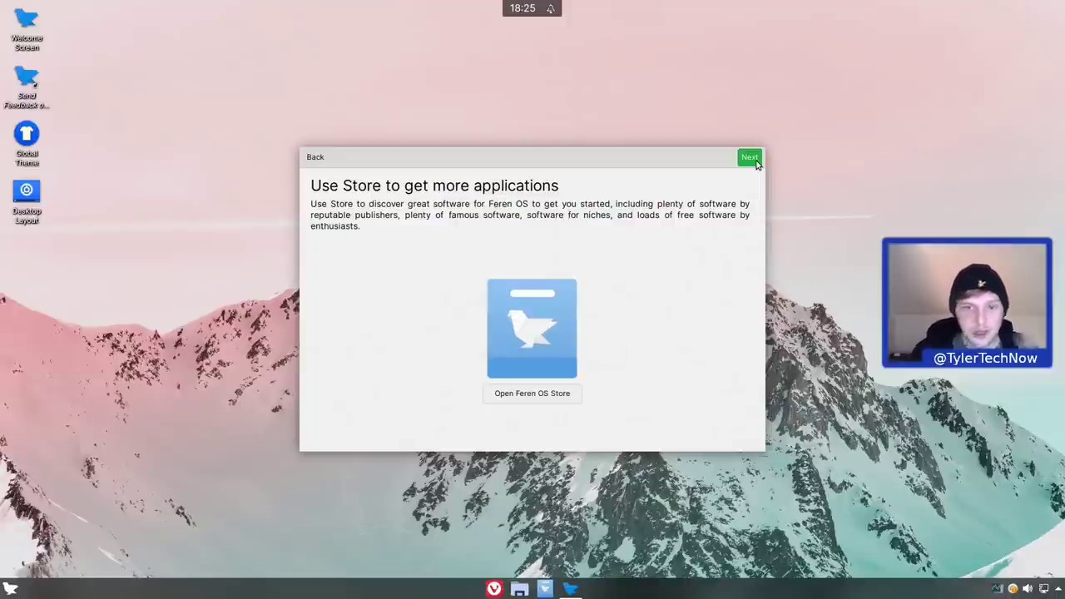
{"action": "left_click", "coordinate": [750, 158]}
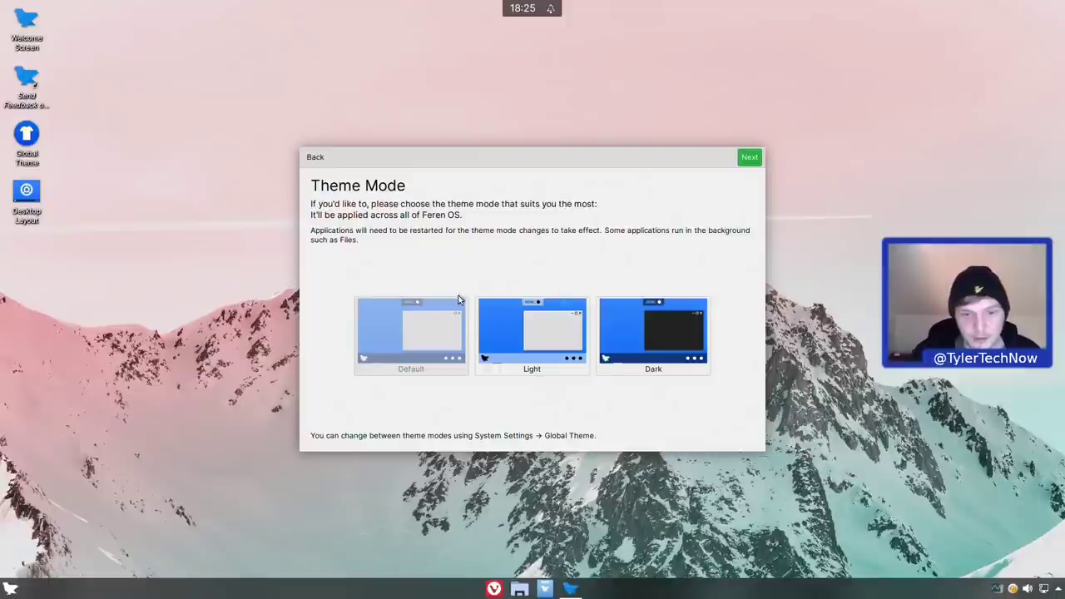
Try the Light and Dark theme modes, switch back to Default, and continue to the Accent Colour page
{"action": "left_click", "coordinate": [505, 345]}
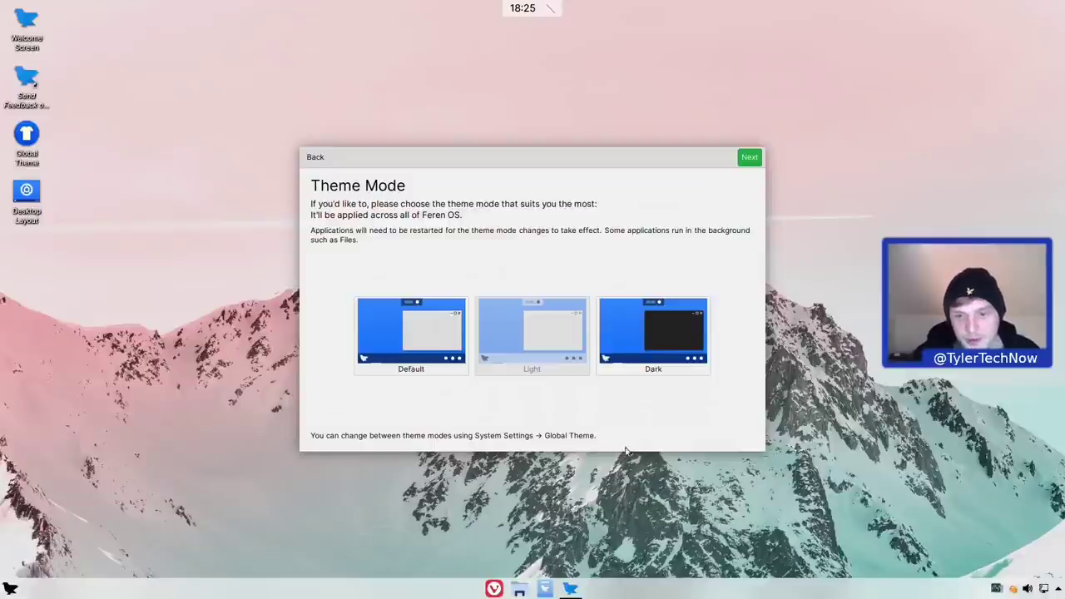
{"action": "left_click", "coordinate": [641, 337]}
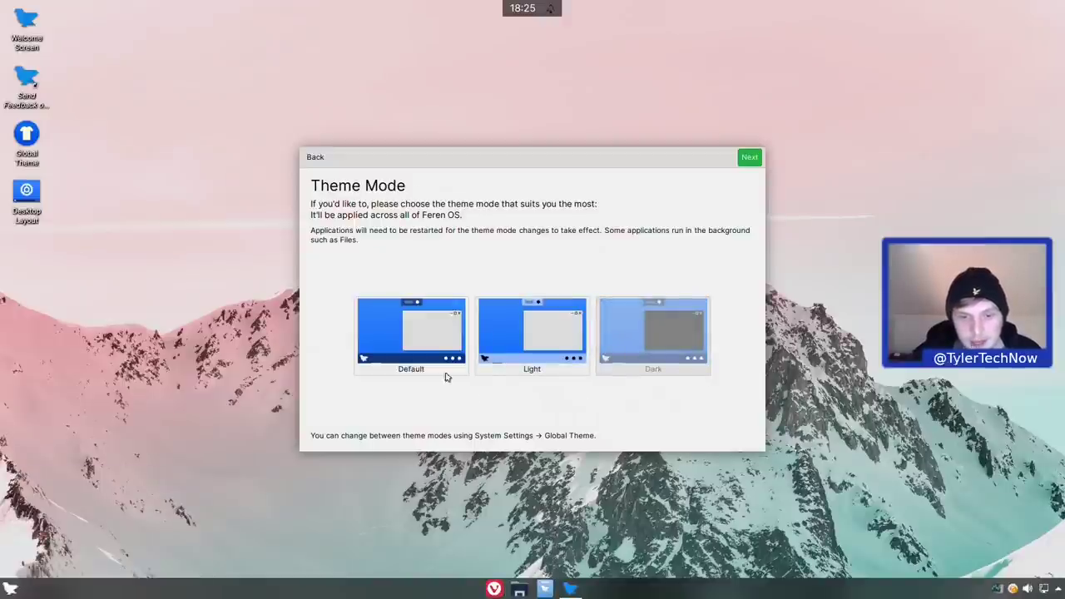
{"action": "left_click", "coordinate": [421, 344]}
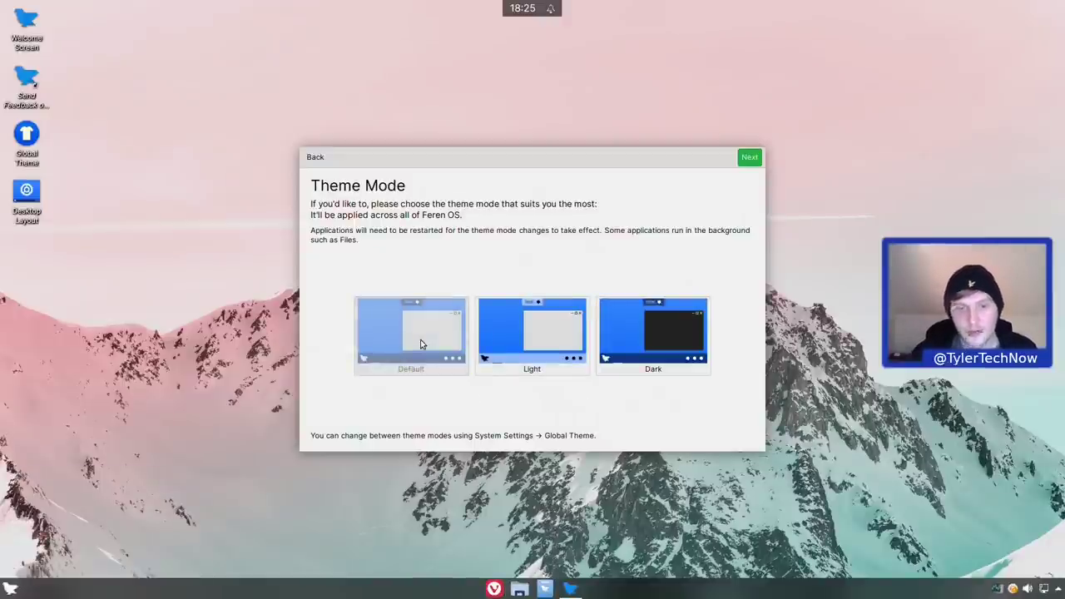
{"action": "left_click", "coordinate": [745, 162]}
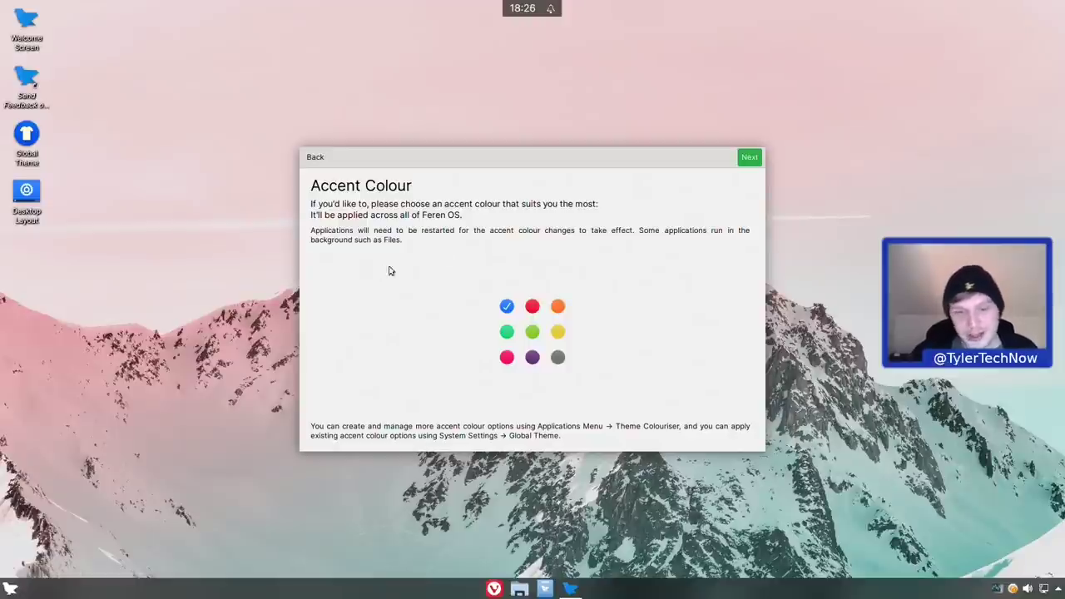
Try the red accent colour, switch back to blue, and continue to the Android device pairing page
{"action": "left_click", "coordinate": [533, 307]}
{"action": "left_click", "coordinate": [507, 306]}
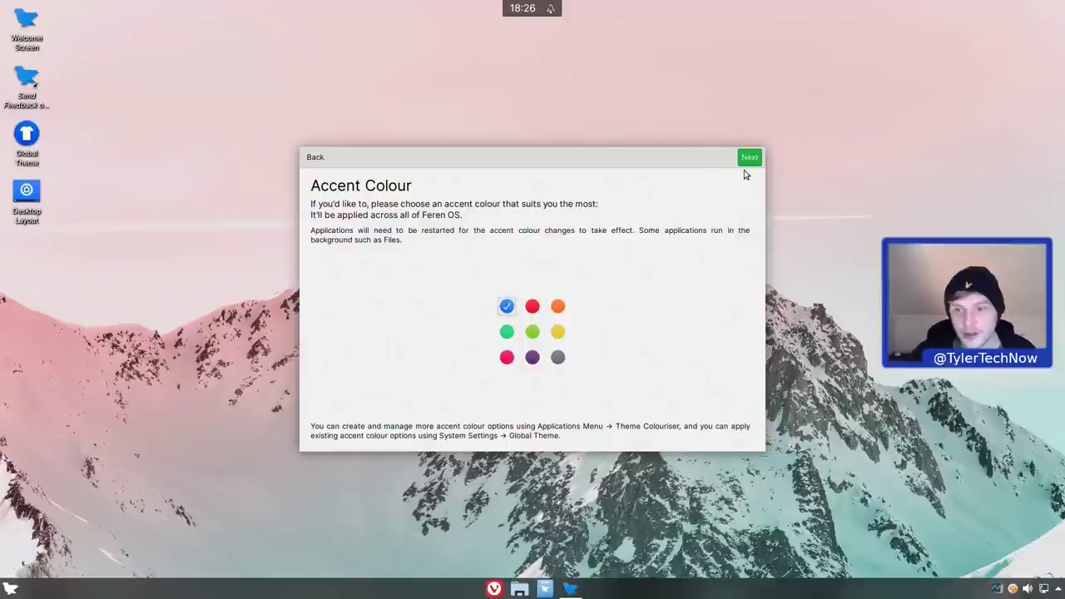
{"action": "left_click", "coordinate": [747, 159]}
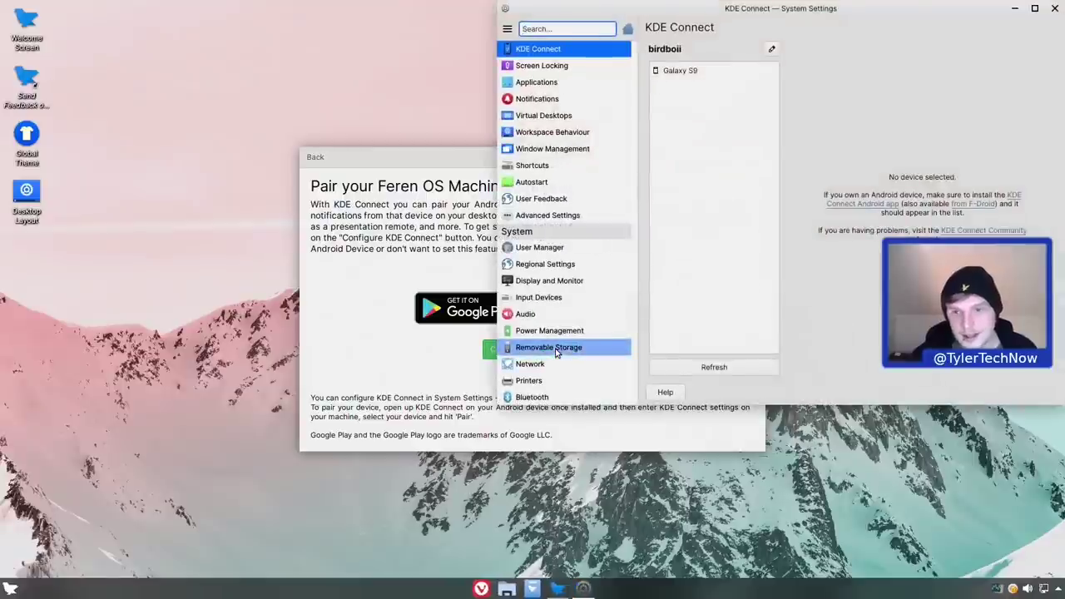
Pair the Galaxy S9 in KDE Connect, review its available plugins, close the settings, and continue to the eye strain page
{"action": "left_click", "coordinate": [681, 72]}
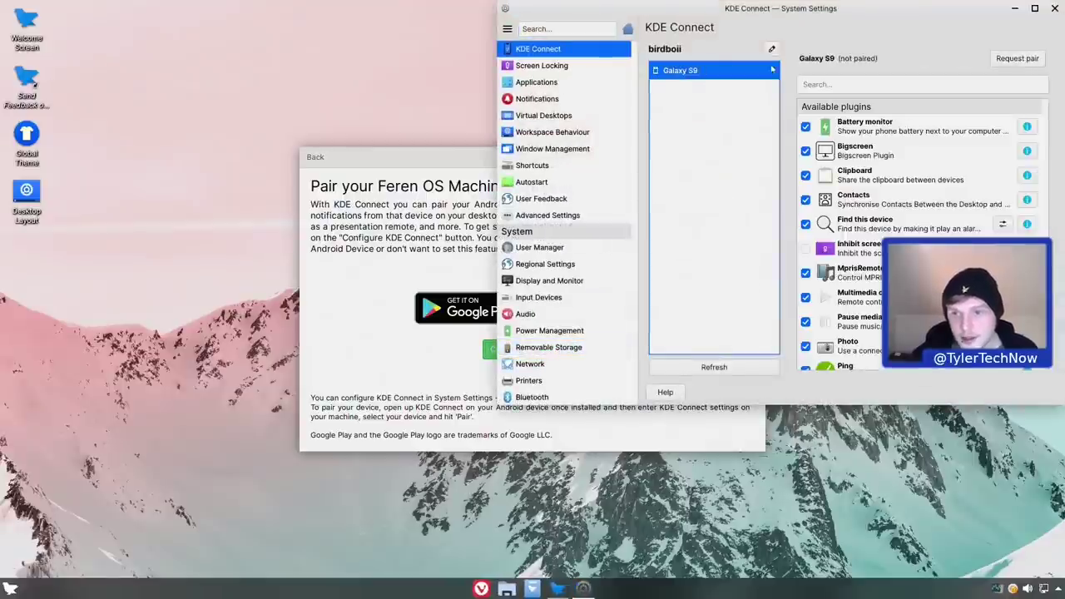
{"action": "left_click", "coordinate": [1016, 60]}
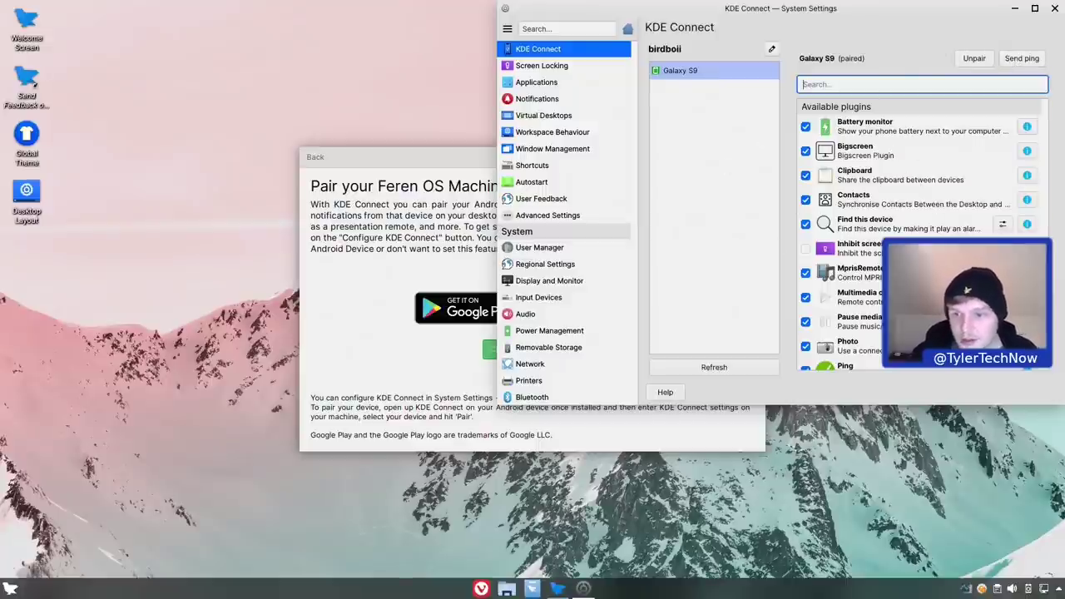
{"action": "scroll", "coordinate": [915, 242], "scroll_direction": "down", "scroll_amount": 6}
{"action": "scroll", "coordinate": [915, 242], "scroll_direction": "up", "scroll_amount": 8}
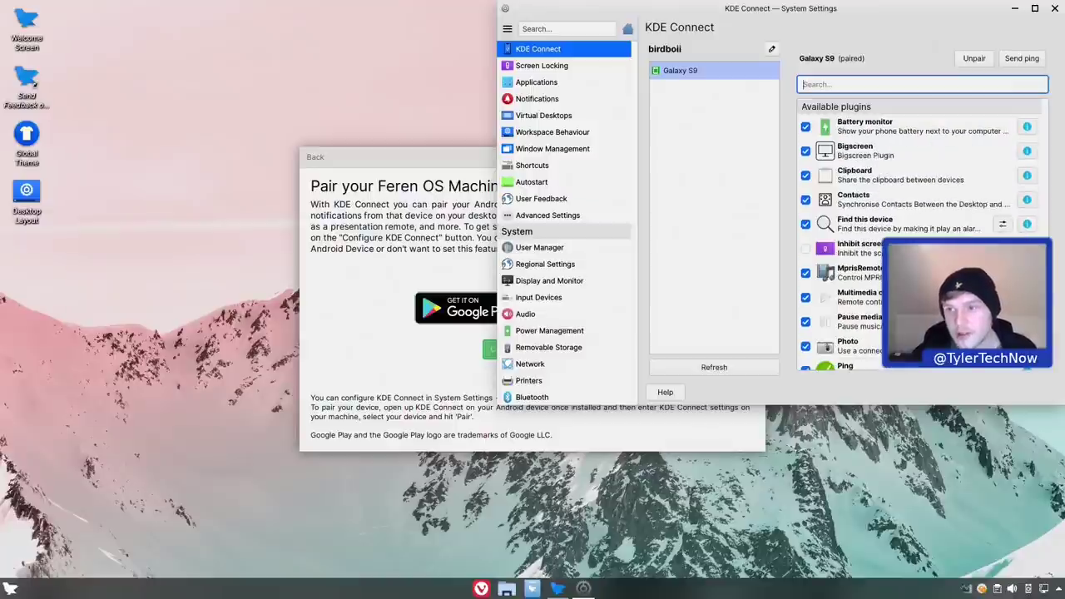
{"action": "left_click", "coordinate": [1055, 8]}
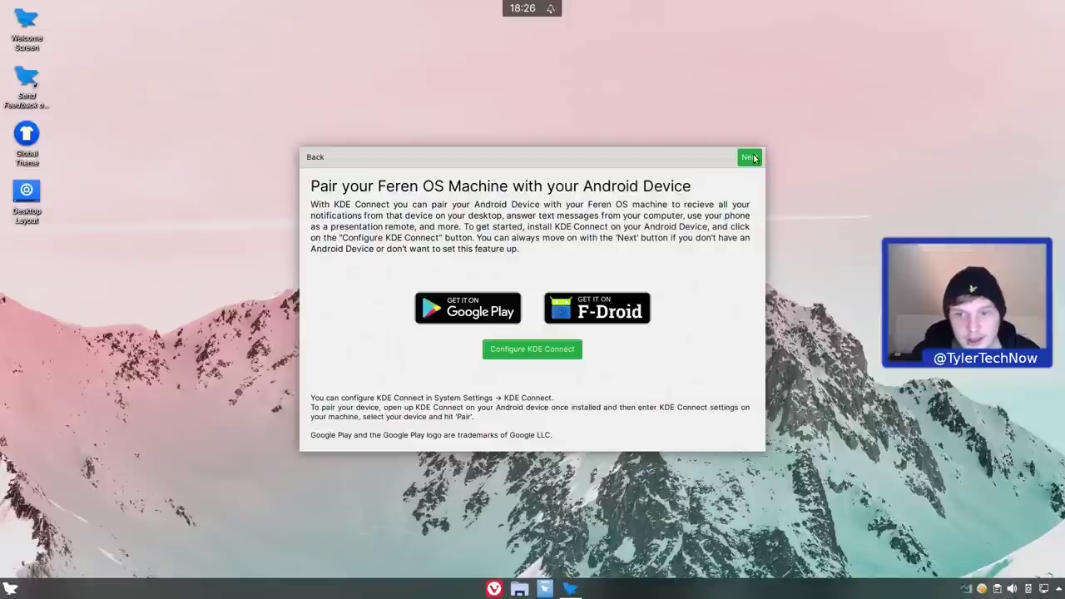
{"action": "left_click", "coordinate": [750, 159]}
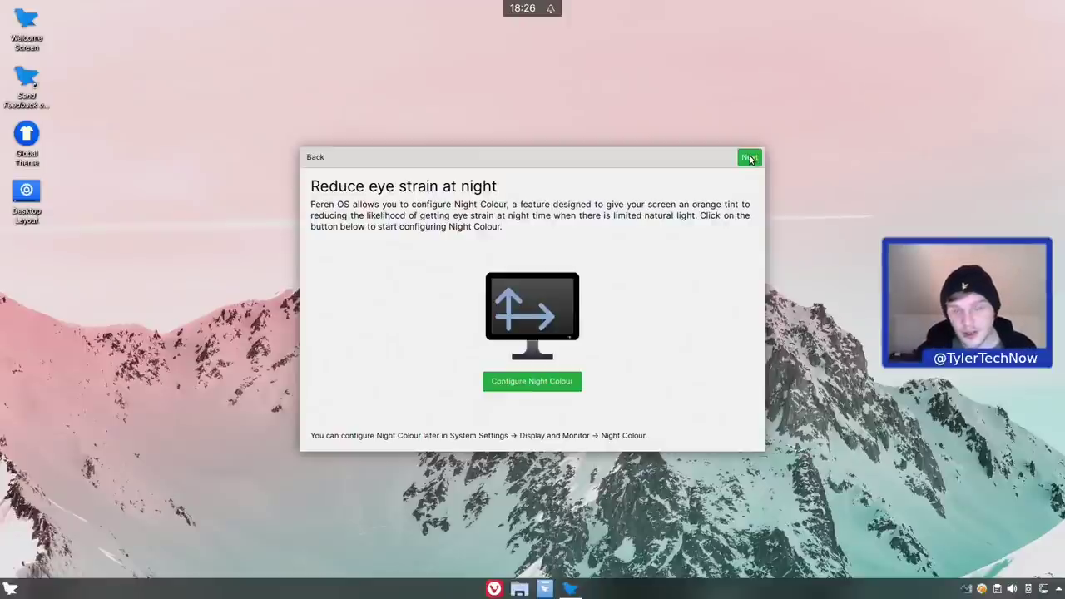
Look at the Night Colour settings from the tour page and close them
{"action": "left_click", "coordinate": [533, 382]}
{"action": "left_click_drag", "start_coordinate": [641, 19], "coordinate": [416, 99]}
{"action": "left_click", "coordinate": [827, 90]}
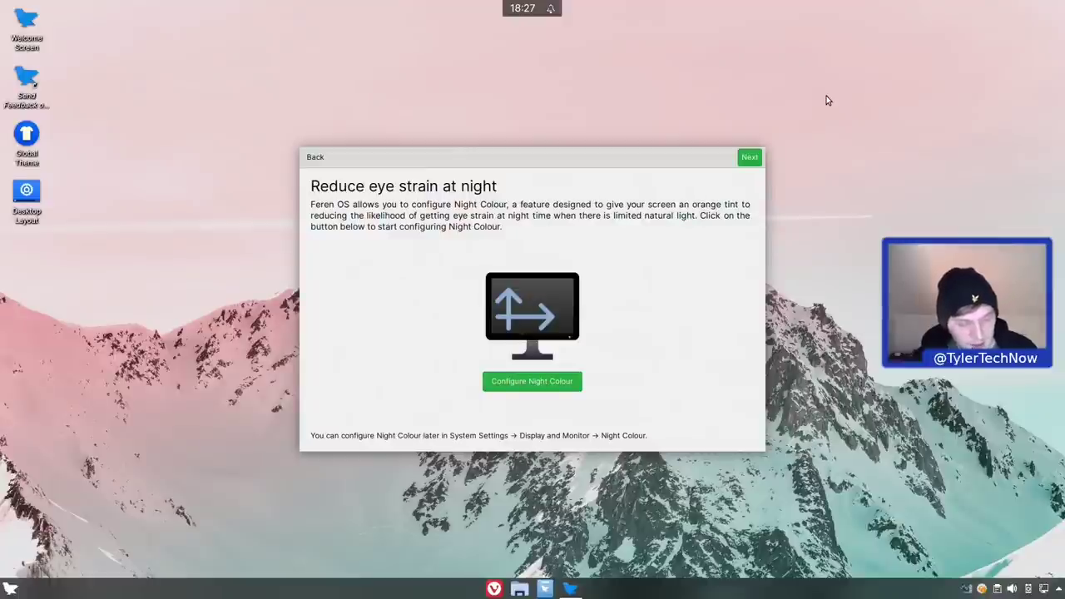
Use the desktop search to look up "night", dismiss it, and finish the welcome tour
{"action": "key", "text": "alt+space"}
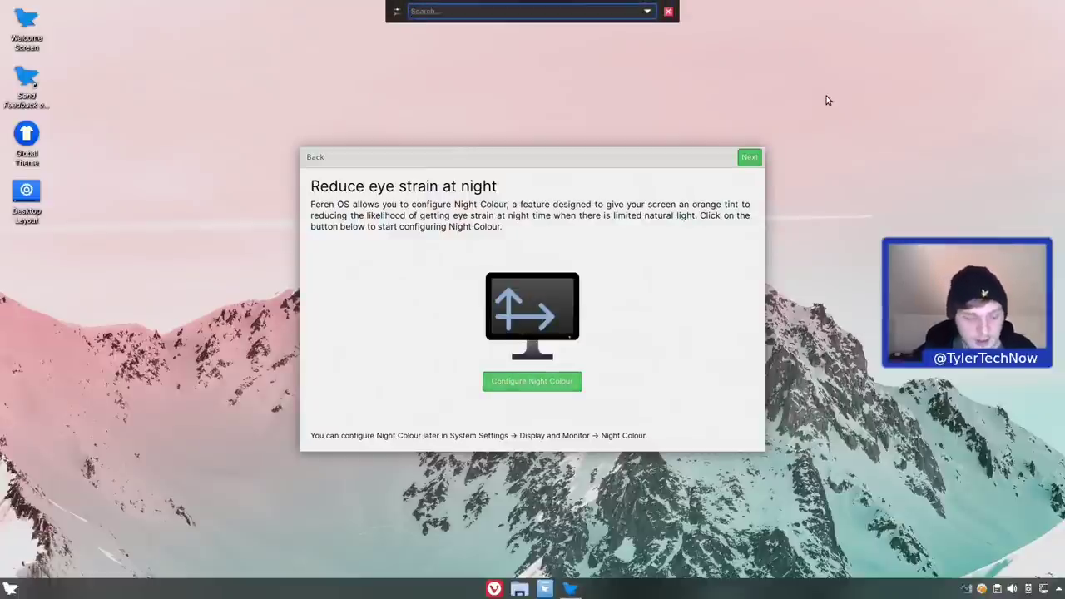
{"action": "type", "text": "night"}
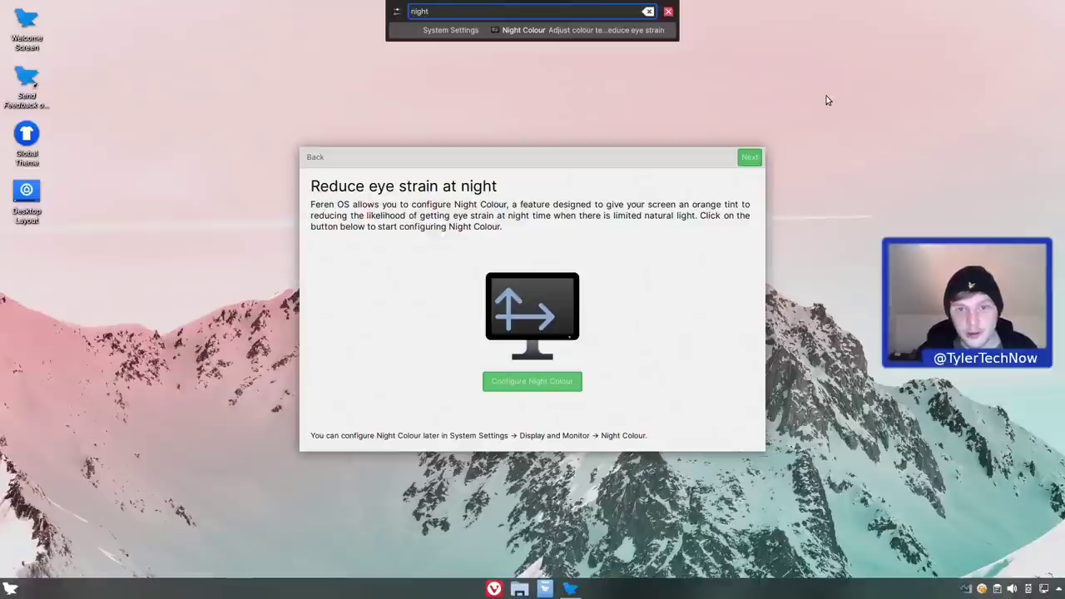
{"action": "key", "text": "Escape"}
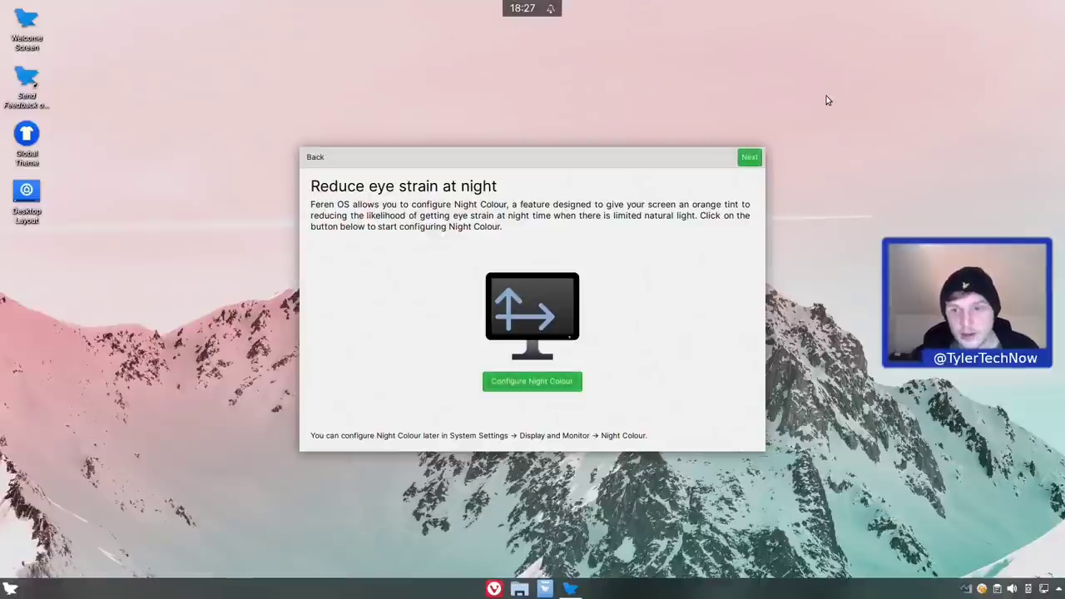
{"action": "left_click", "coordinate": [749, 158]}
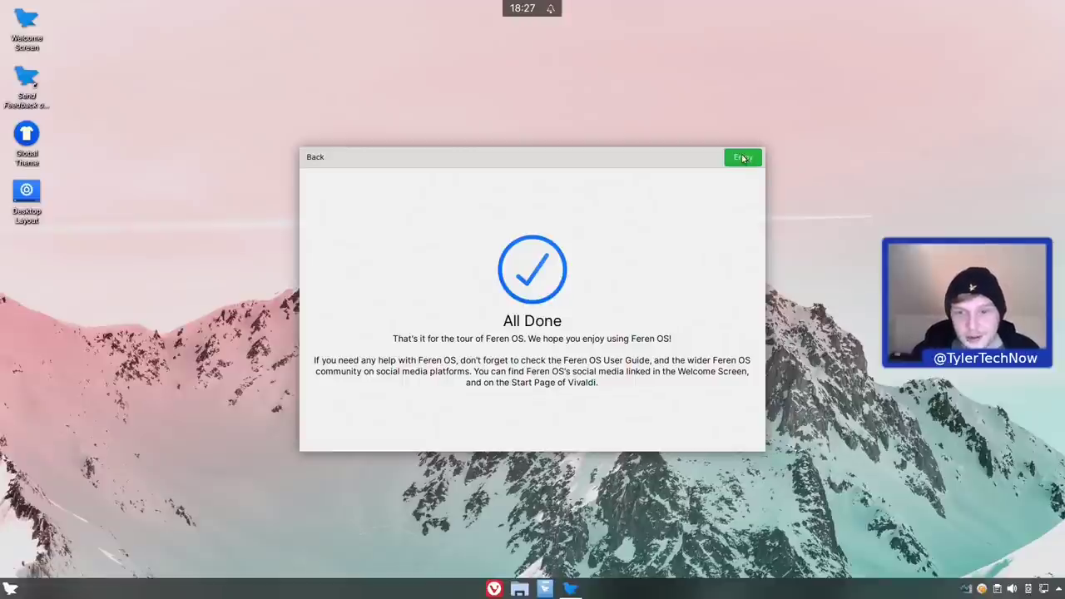
{"action": "left_click", "coordinate": [743, 158]}
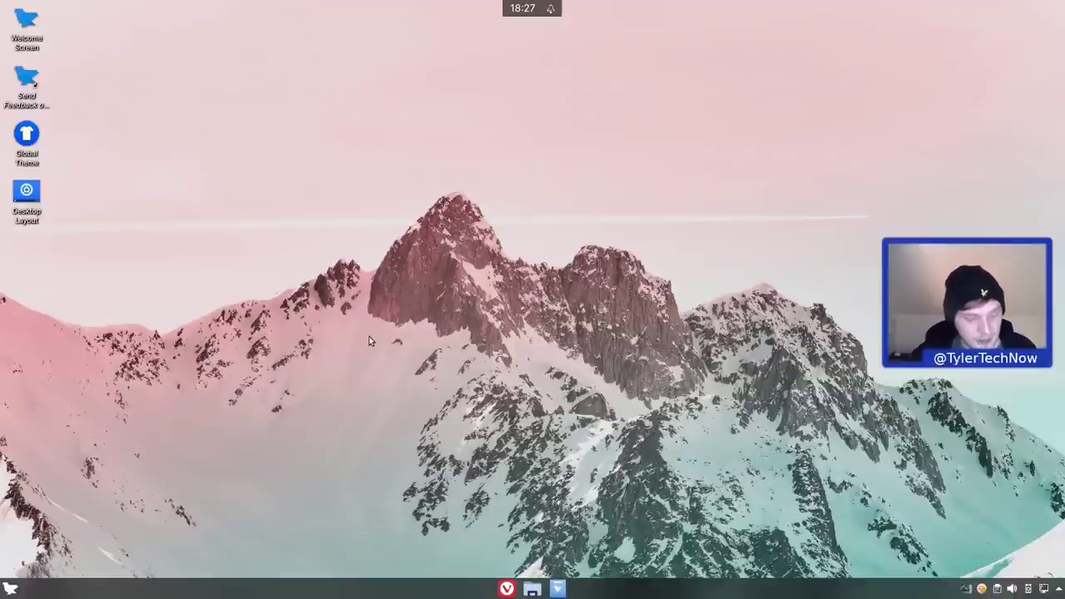
Launch Synaptic Package Manager, authenticating with the account password, check how many packages are installed, and close it
{"action": "key", "text": "super"}
{"action": "type", "text": "syn"}
{"action": "key", "text": "Return"}
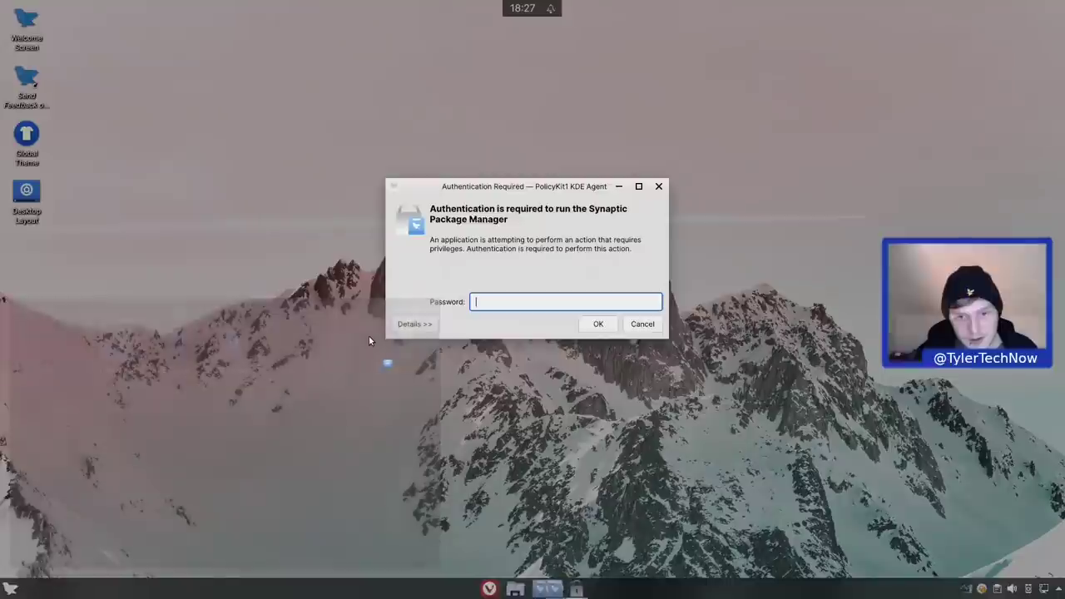
{"action": "type", "text": "*******"}
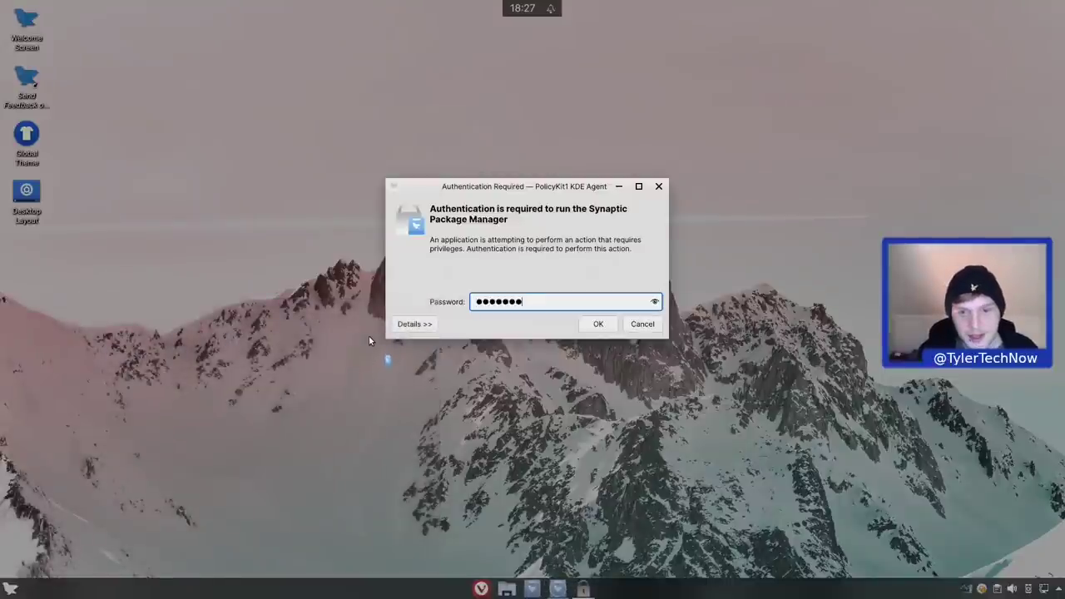
{"action": "key", "text": "Return"}
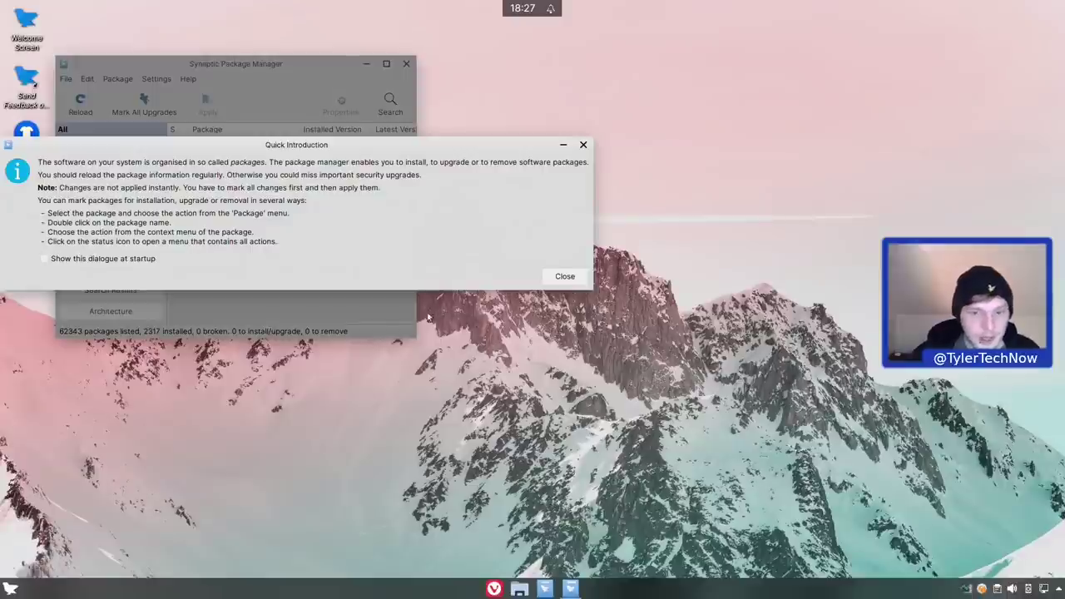
{"action": "left_click", "coordinate": [553, 278]}
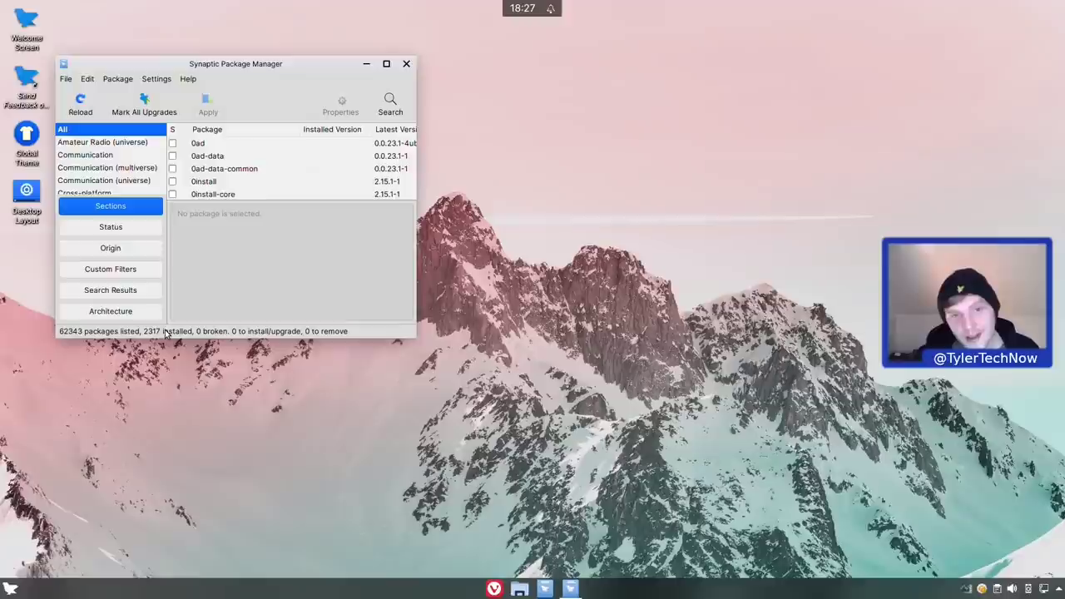
{"action": "left_click", "coordinate": [406, 64]}
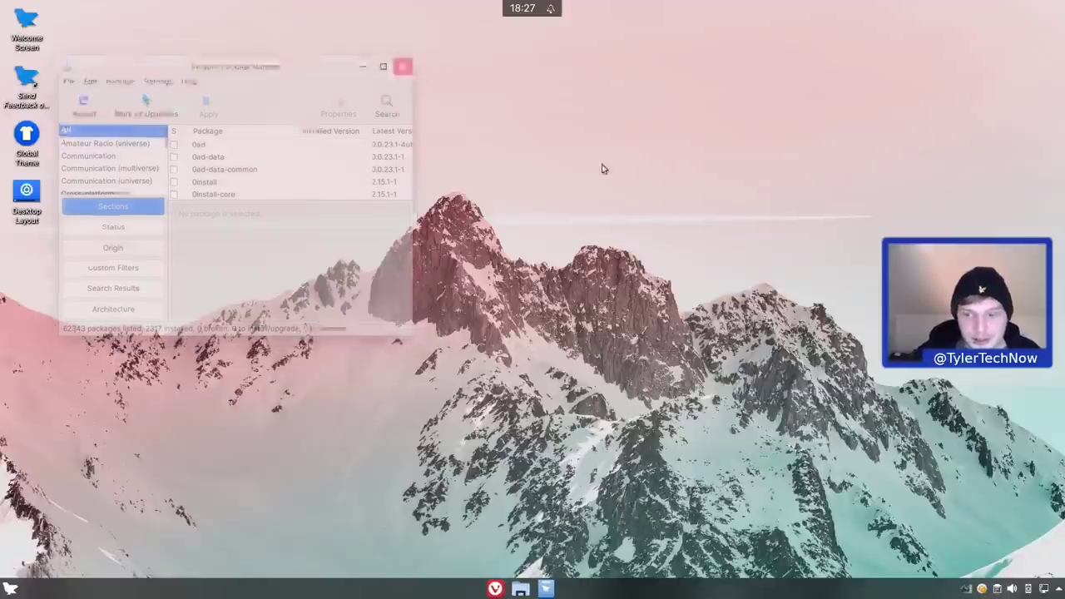
Open the Update Manager from the system tray, accept its welcome page, and review the available updates
{"action": "right_click", "coordinate": [982, 588]}
{"action": "left_click", "coordinate": [1001, 562]}
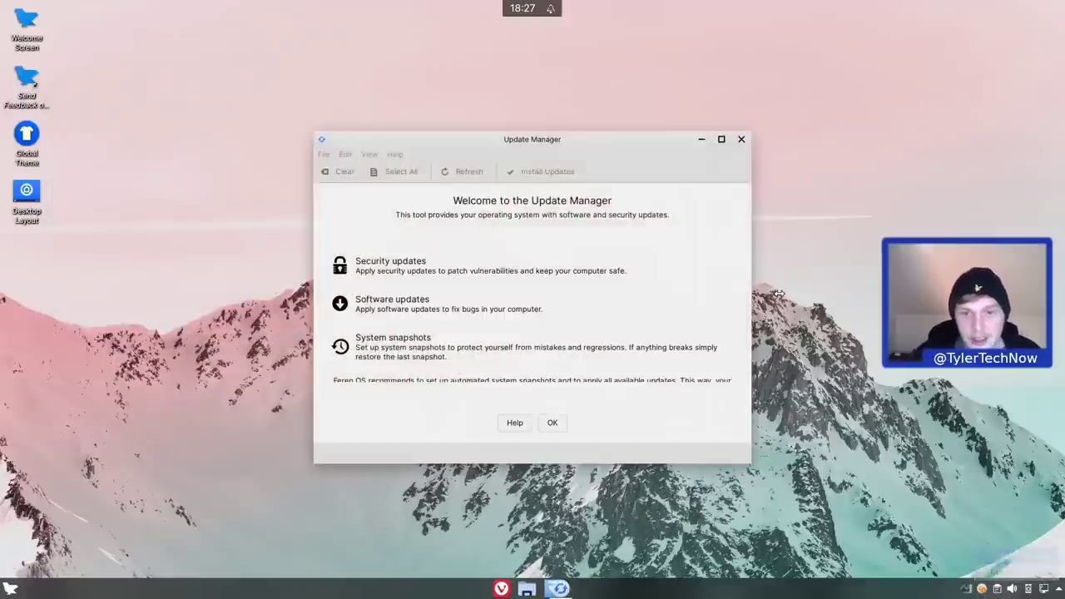
{"action": "left_click", "coordinate": [553, 422]}
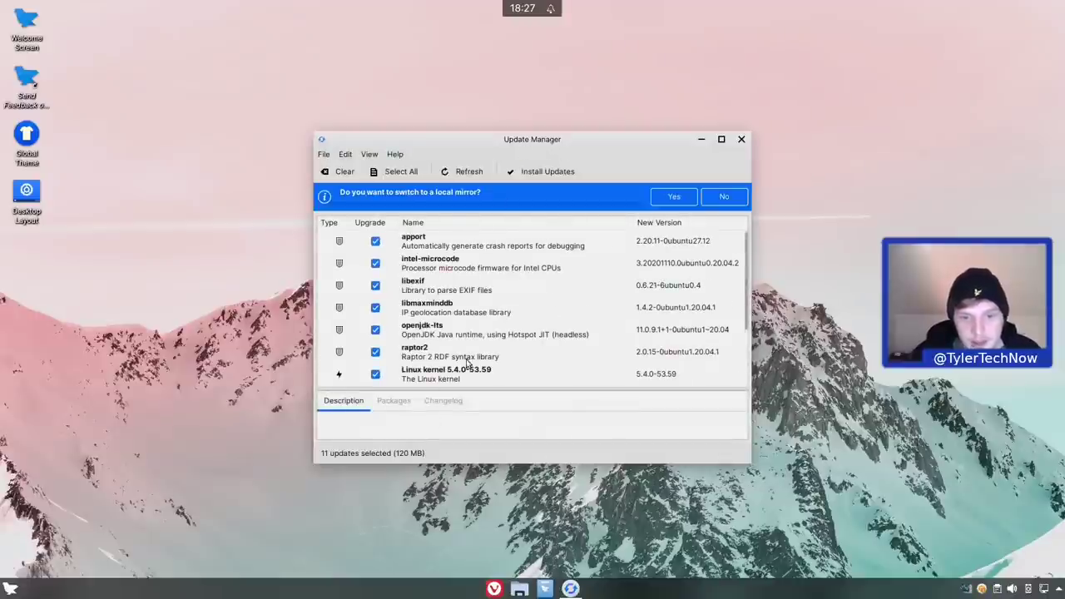
{"action": "scroll", "coordinate": [467, 363], "scroll_direction": "down", "scroll_amount": 3}
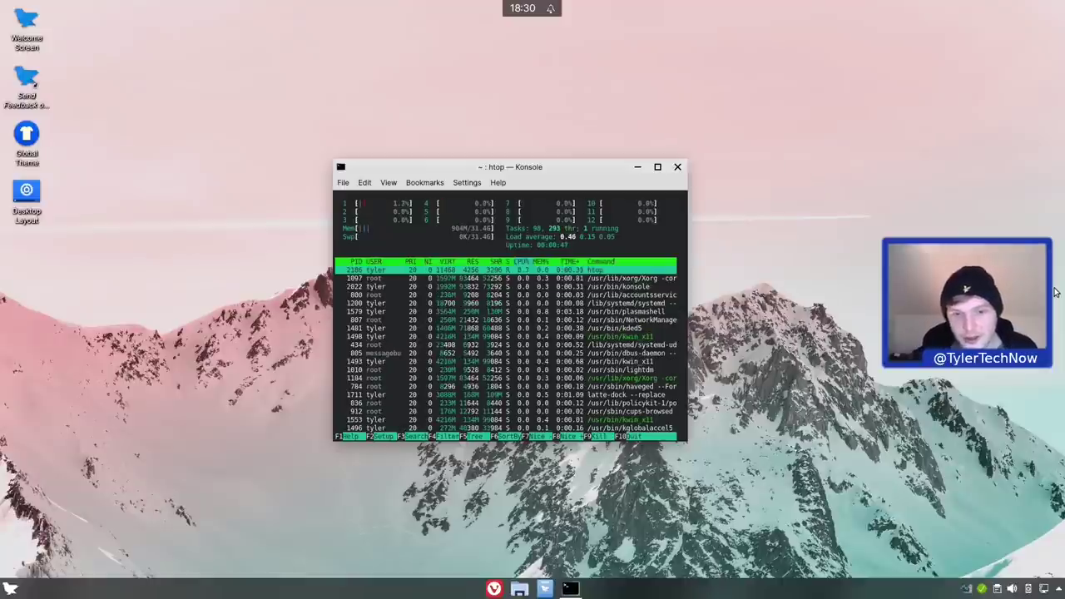
Open the file manager, arrange it beside the htop terminal, and show the root of the File System
{"action": "left_click", "coordinate": [520, 589]}
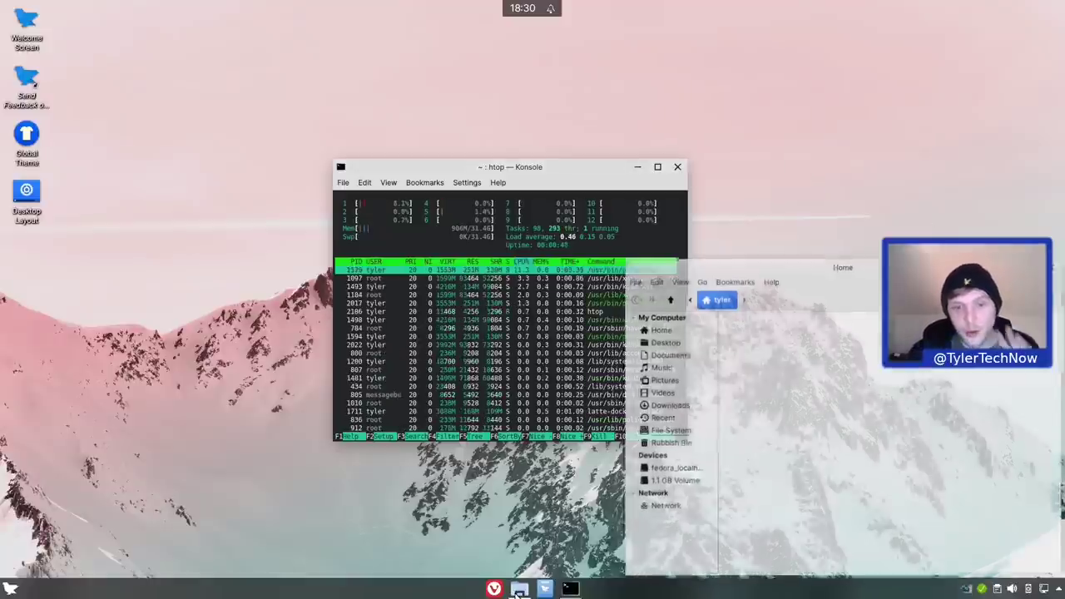
{"action": "left_click_drag", "start_coordinate": [832, 267], "coordinate": [378, 147]}
{"action": "left_click_drag", "start_coordinate": [622, 168], "coordinate": [878, 168]}
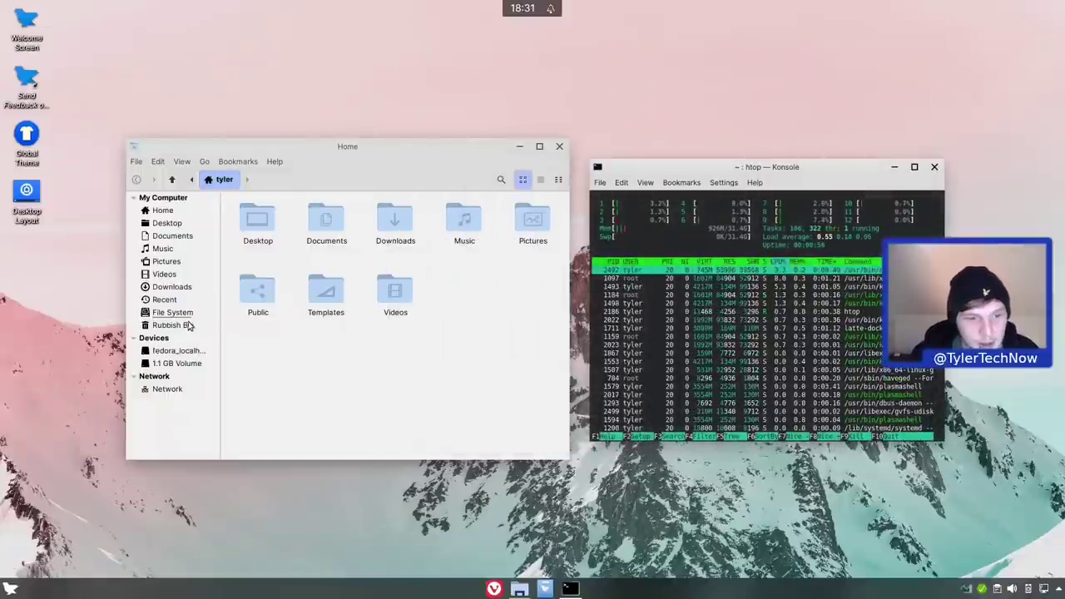
{"action": "left_click", "coordinate": [166, 313]}
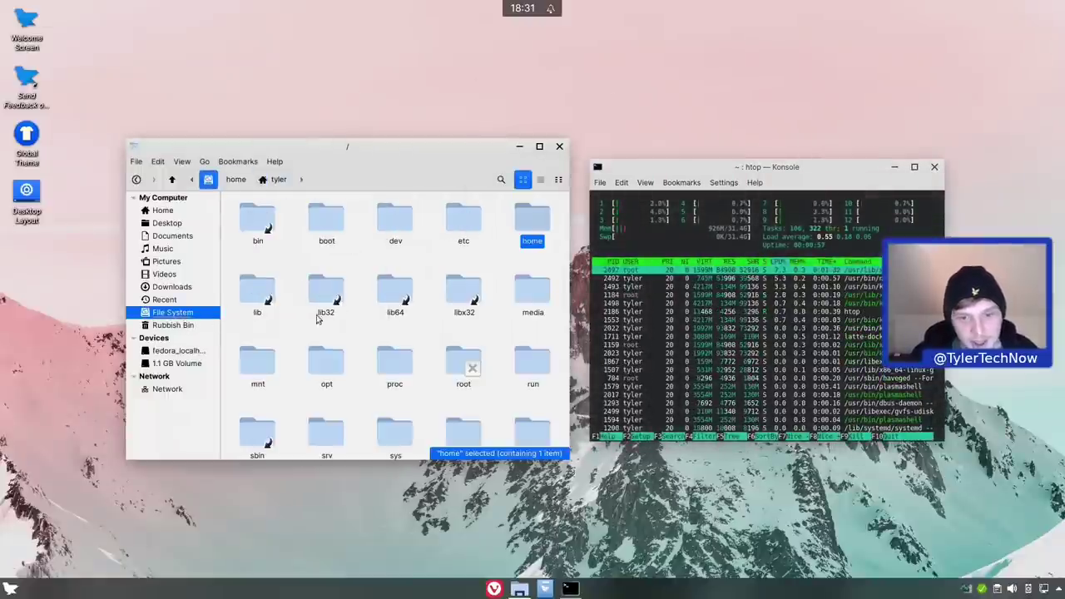
Open the properties of the swapfile in the root directory, highlight its size, and close the properties window
{"action": "scroll", "coordinate": [333, 349], "scroll_direction": "down", "scroll_amount": 2}
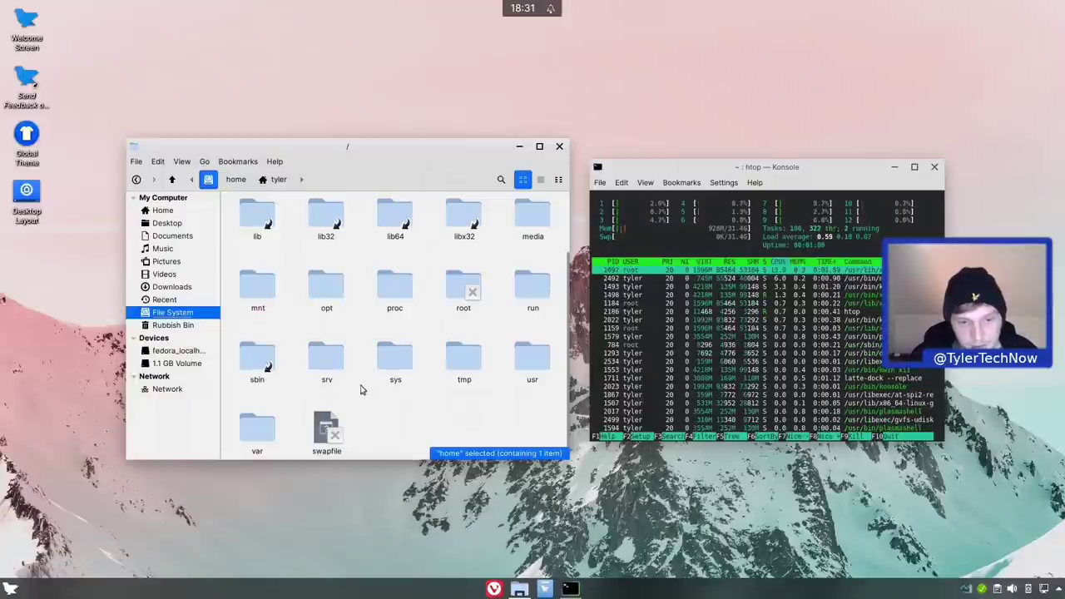
{"action": "right_click", "coordinate": [323, 428]}
{"action": "left_click", "coordinate": [366, 419]}
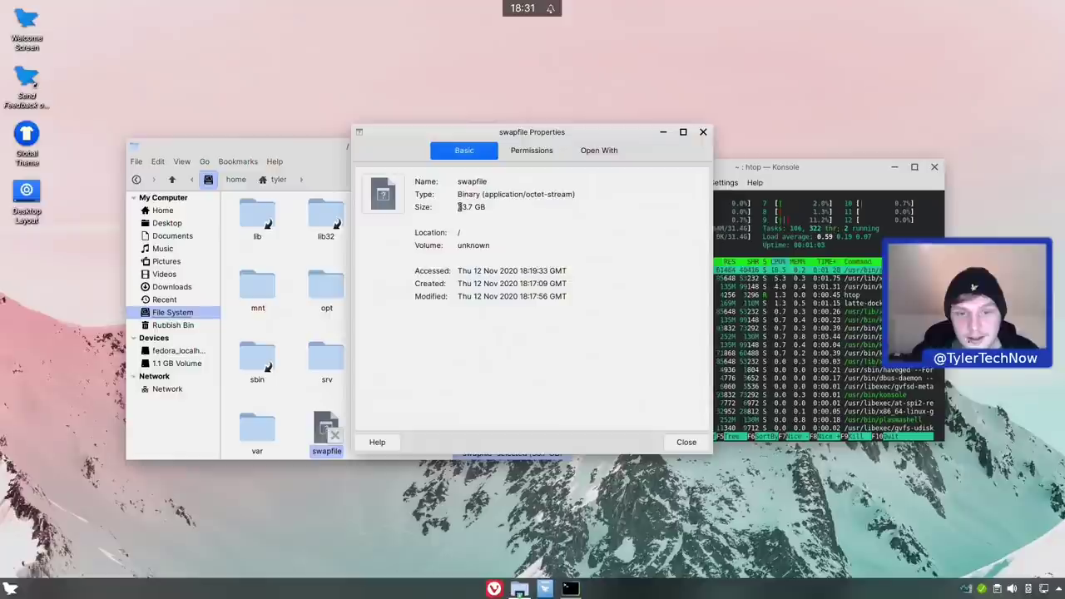
{"action": "left_click_drag", "start_coordinate": [457, 208], "coordinate": [488, 207]}
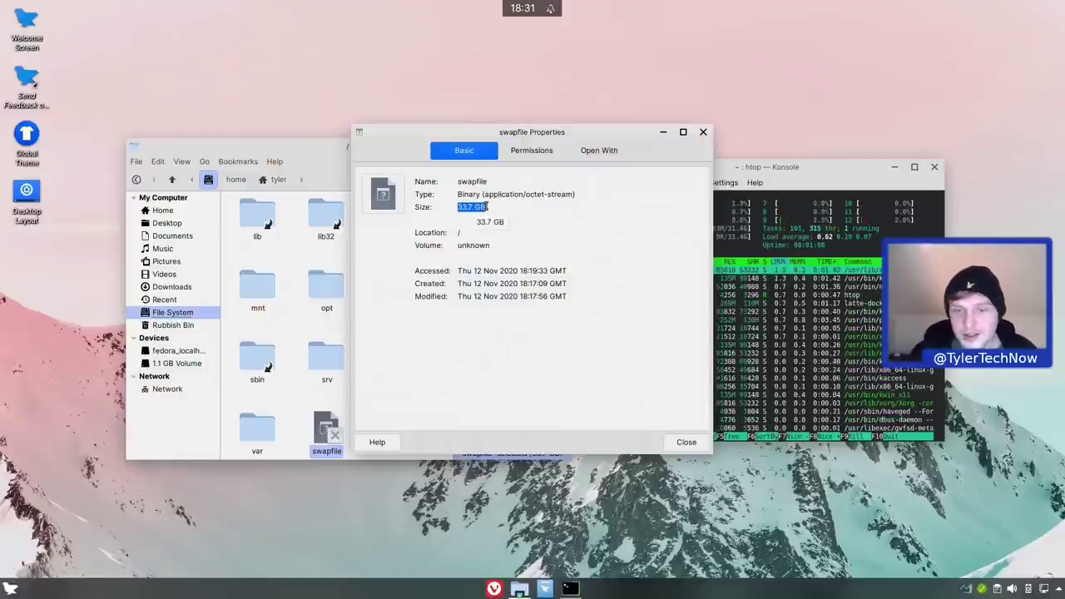
{"action": "left_click", "coordinate": [703, 131]}
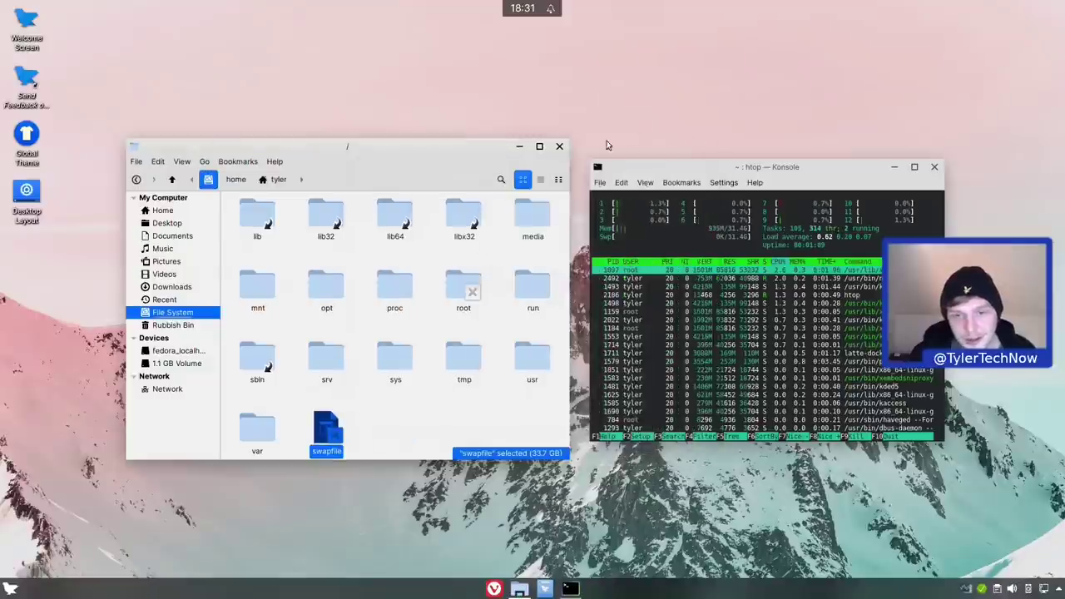
Close the file manager and the terminal running htop to clear the desktop
{"action": "left_click", "coordinate": [559, 146]}
{"action": "left_click_drag", "start_coordinate": [749, 167], "coordinate": [508, 163]}
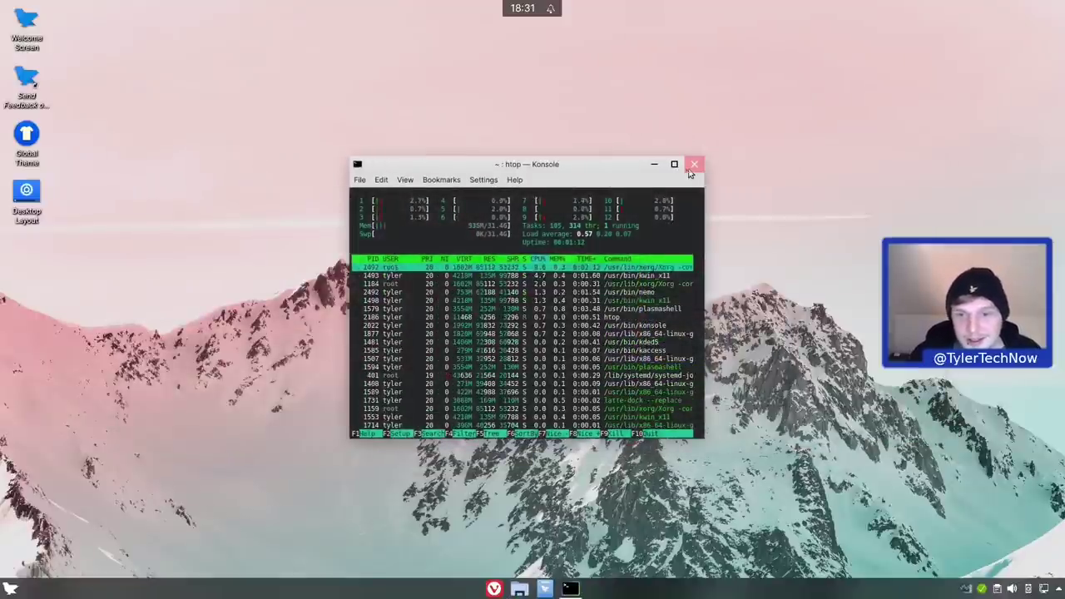
{"action": "left_click", "coordinate": [691, 166]}
{"action": "left_click", "coordinate": [516, 371]}
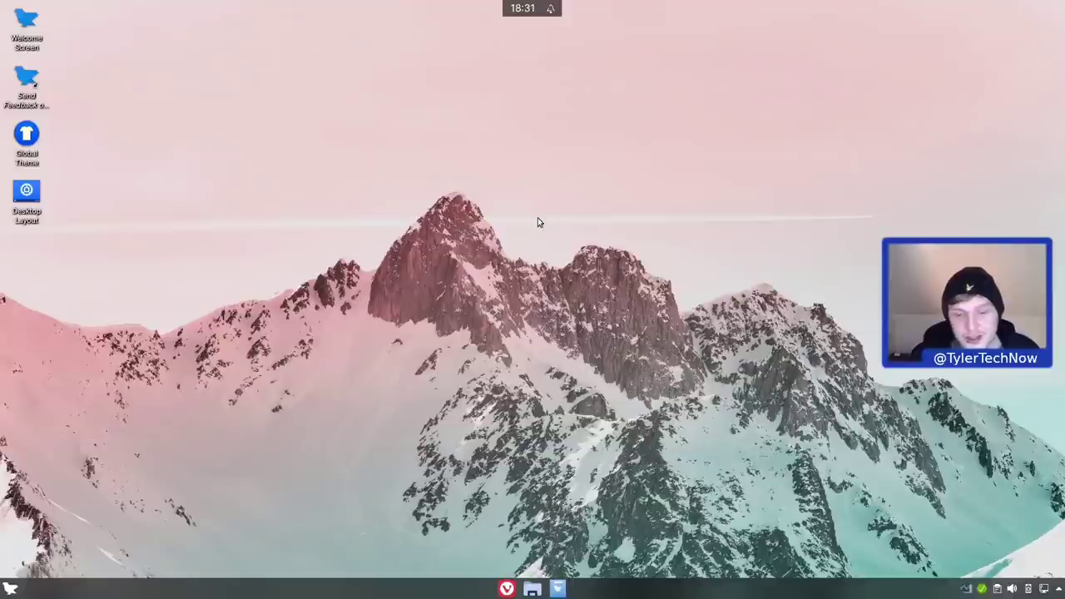
Launch Software Sources through an application search for "soft" and authenticate with the account password
{"action": "key", "text": "super"}
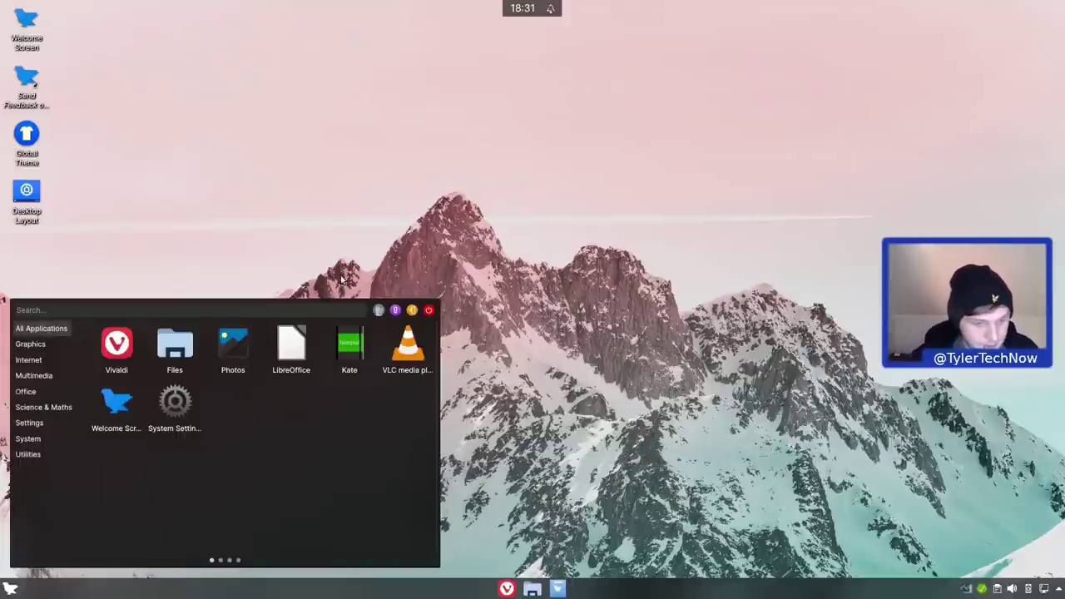
{"action": "type", "text": "soft"}
{"action": "key", "text": "Return"}
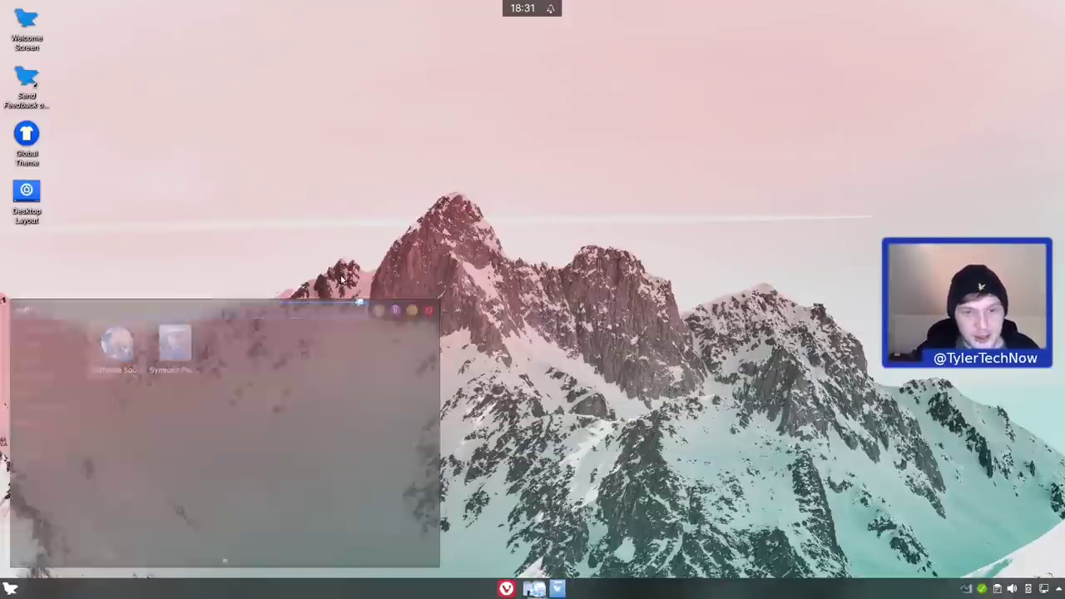
{"action": "type", "text": "aaaaaaaaaaaa"}
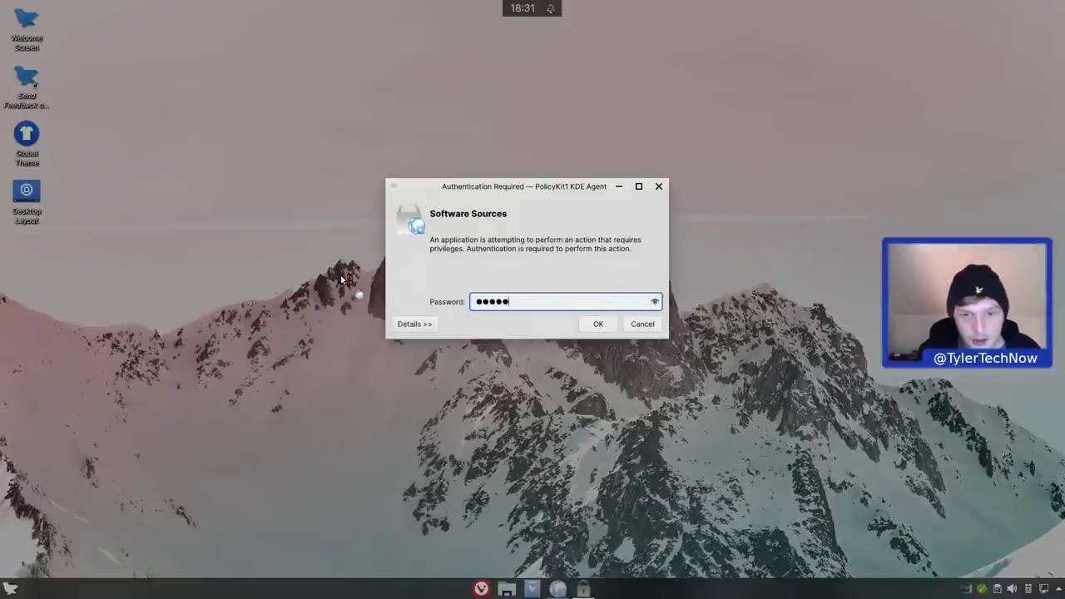
{"action": "key", "text": "Return"}
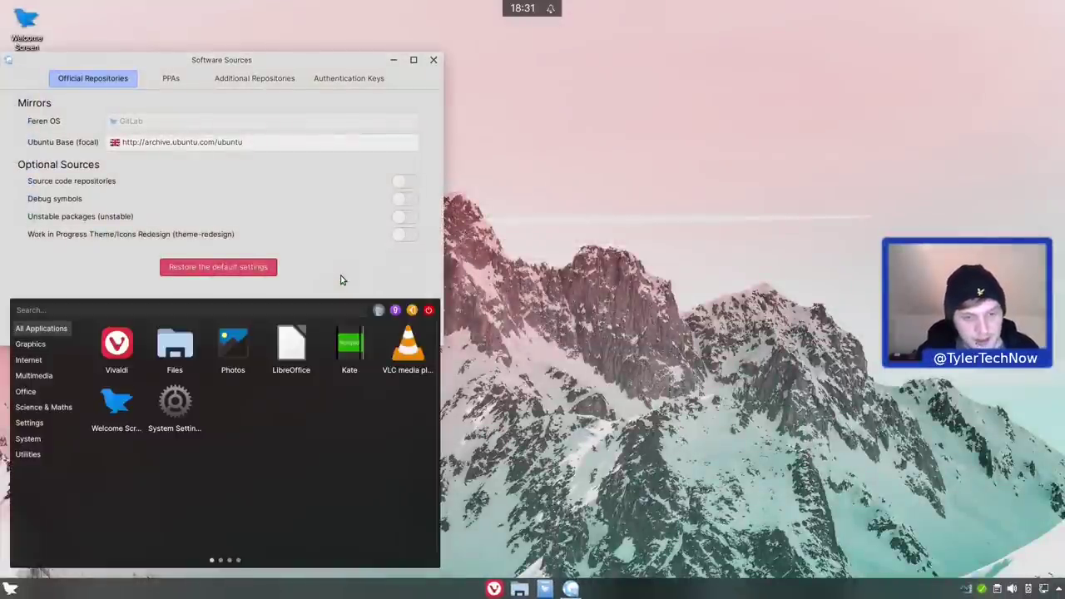
Search the applications for "syst", open System Information to review the software and hardware details, and close it
{"action": "type", "text": "syst"}
{"action": "key", "text": "Return"}
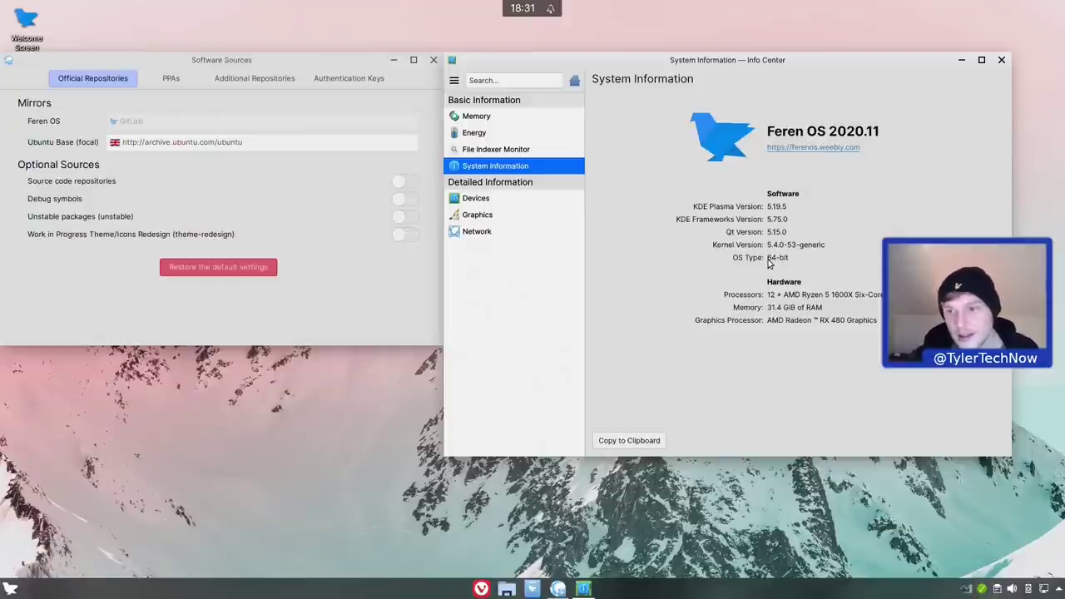
{"action": "left_click", "coordinate": [1001, 60]}
Centre the Software Sources window and review its PPAs and additional repositories
{"action": "left_click_drag", "start_coordinate": [229, 61], "coordinate": [531, 117]}
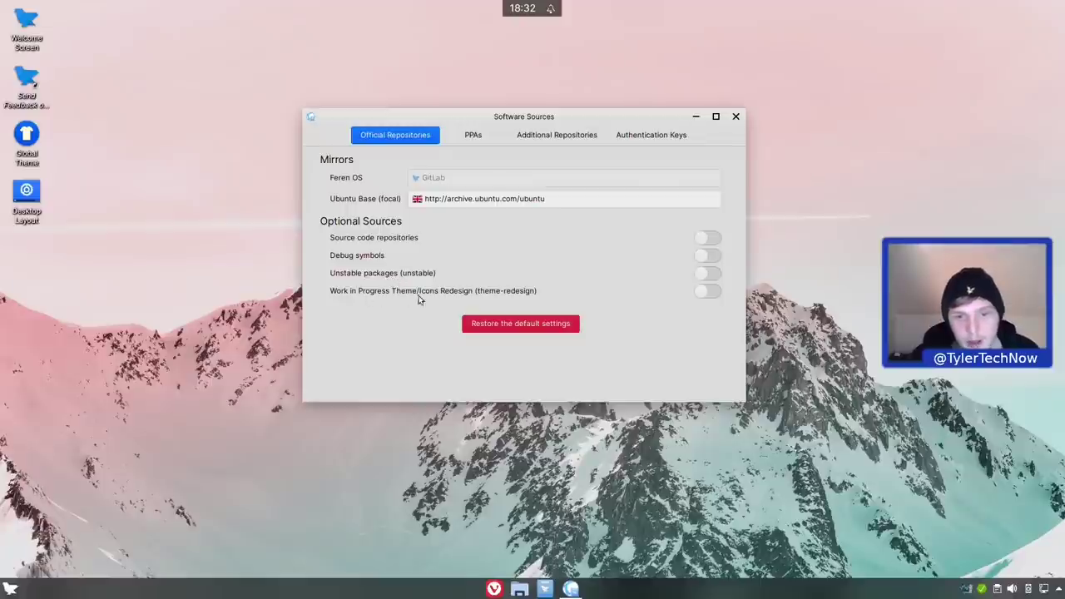
{"action": "left_click", "coordinate": [471, 139]}
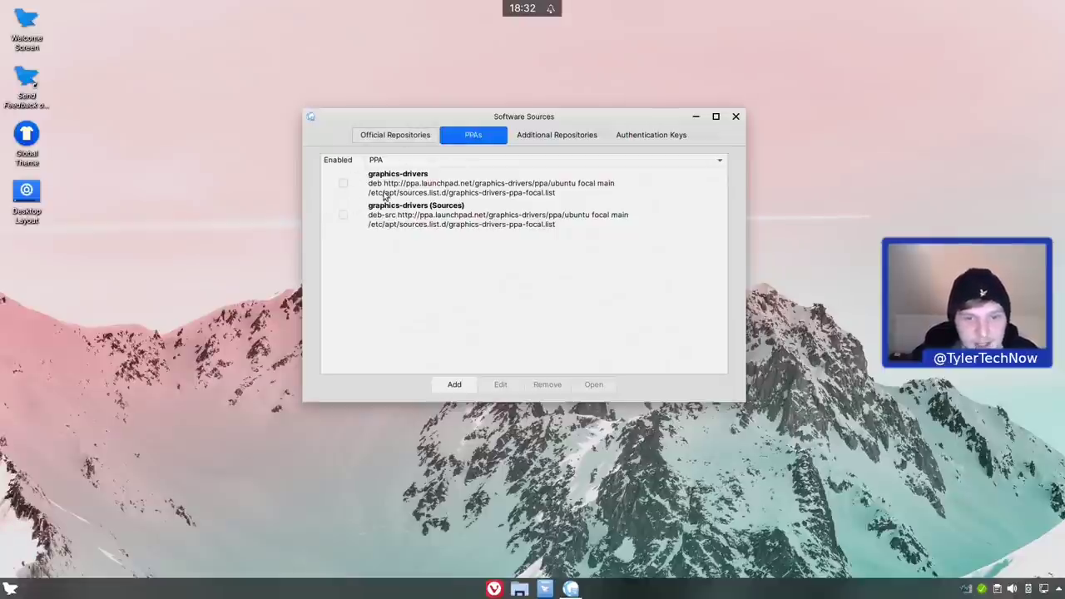
{"action": "left_click", "coordinate": [556, 136]}
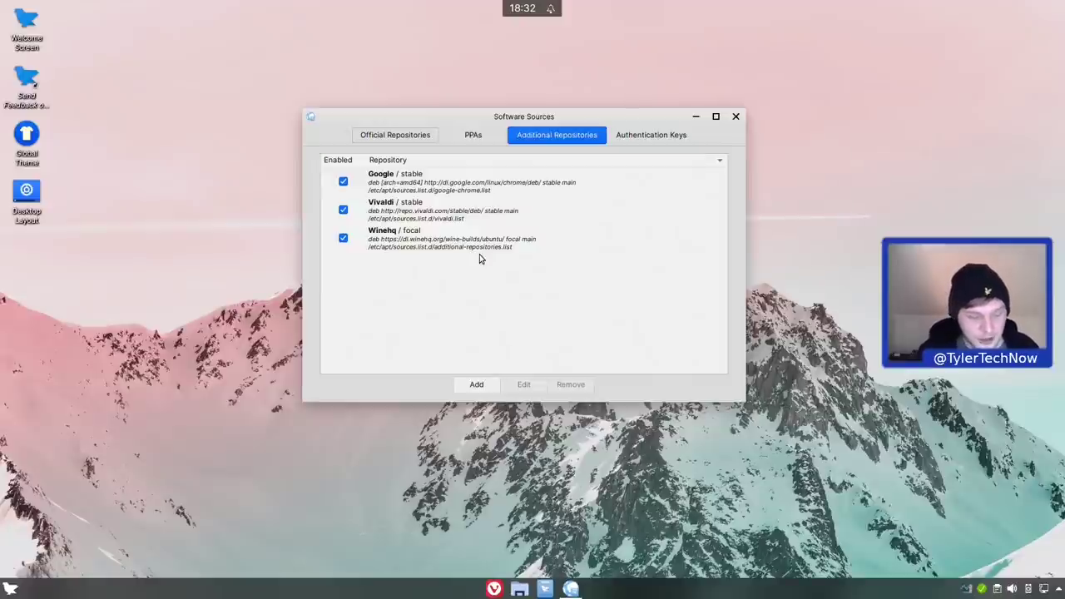
Check for Snap and Flatpak support by running "snap list" and "flatpak" in a terminal, and close it
{"action": "key", "text": "ctrl+alt+t"}
{"action": "type", "text": "snap li"}
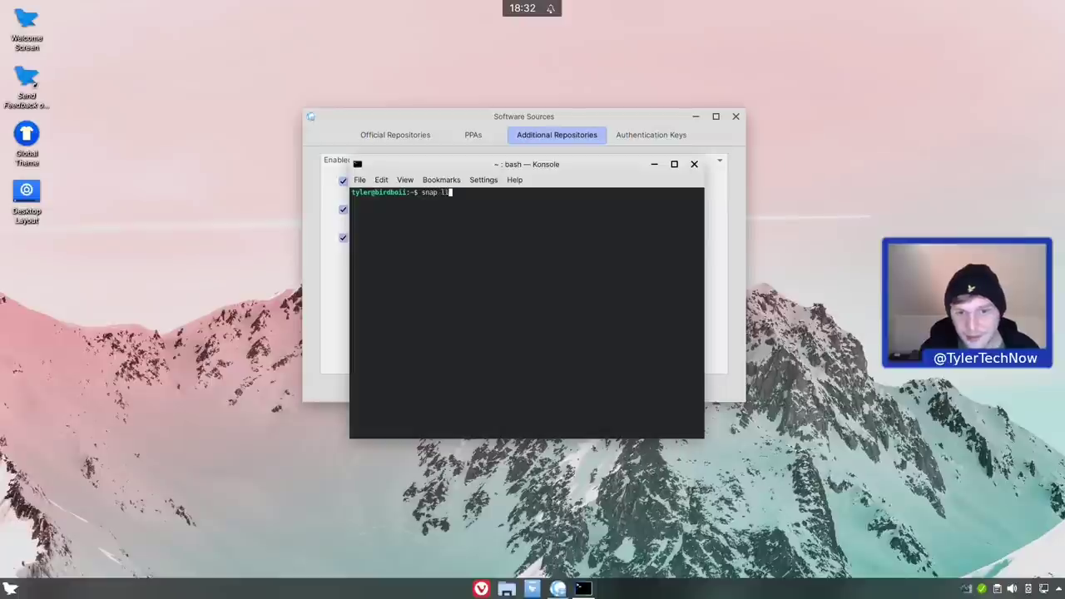
{"action": "type", "text": "st"}
{"action": "key", "text": "Return"}
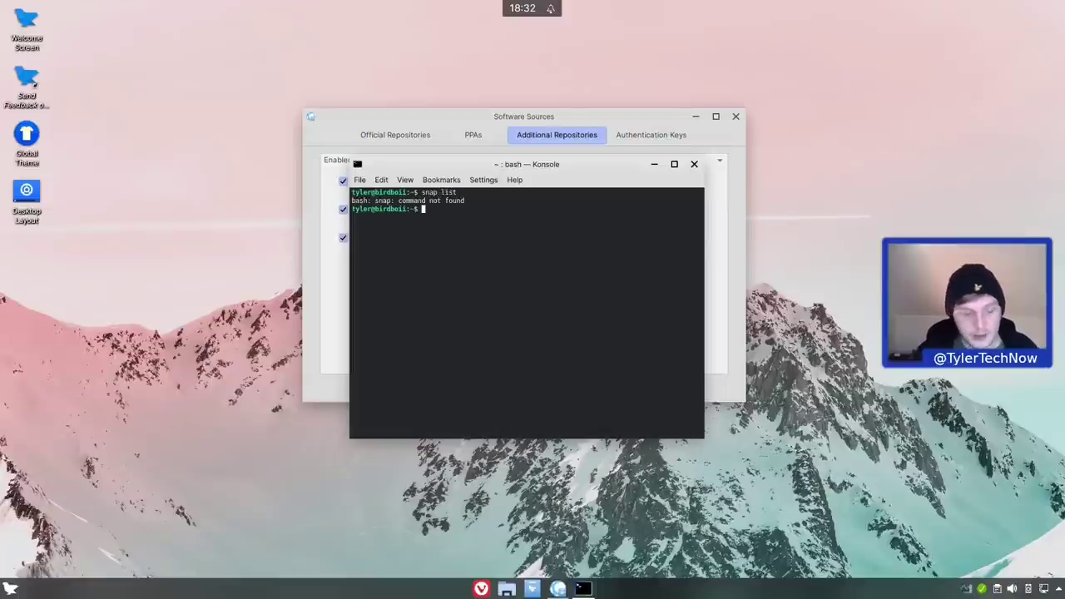
{"action": "type", "text": "flatpak"}
{"action": "key", "text": "Return"}
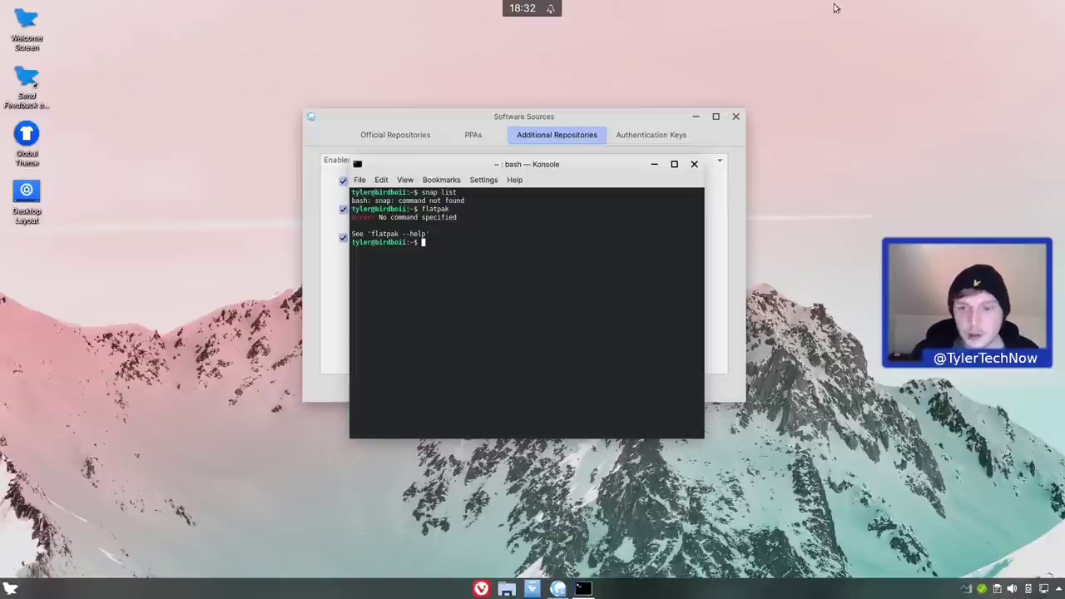
{"action": "left_click", "coordinate": [694, 164]}
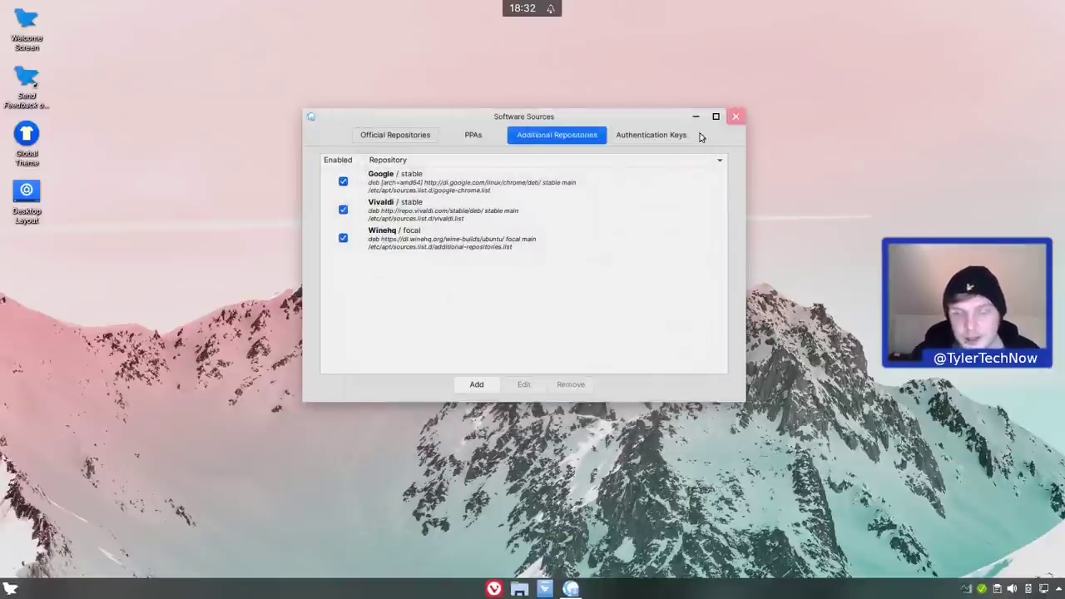
Search the applications for "web", open the Web Browser Manager, and move its window to the middle of the desktop
{"action": "left_click", "coordinate": [10, 588]}
{"action": "type", "text": "web"}
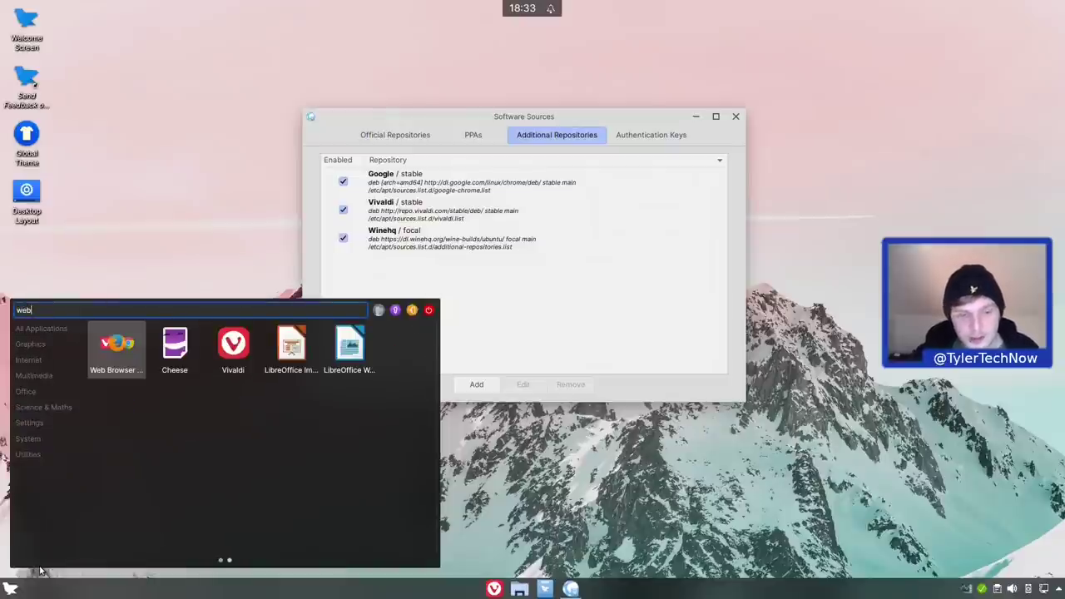
{"action": "left_click", "coordinate": [118, 341]}
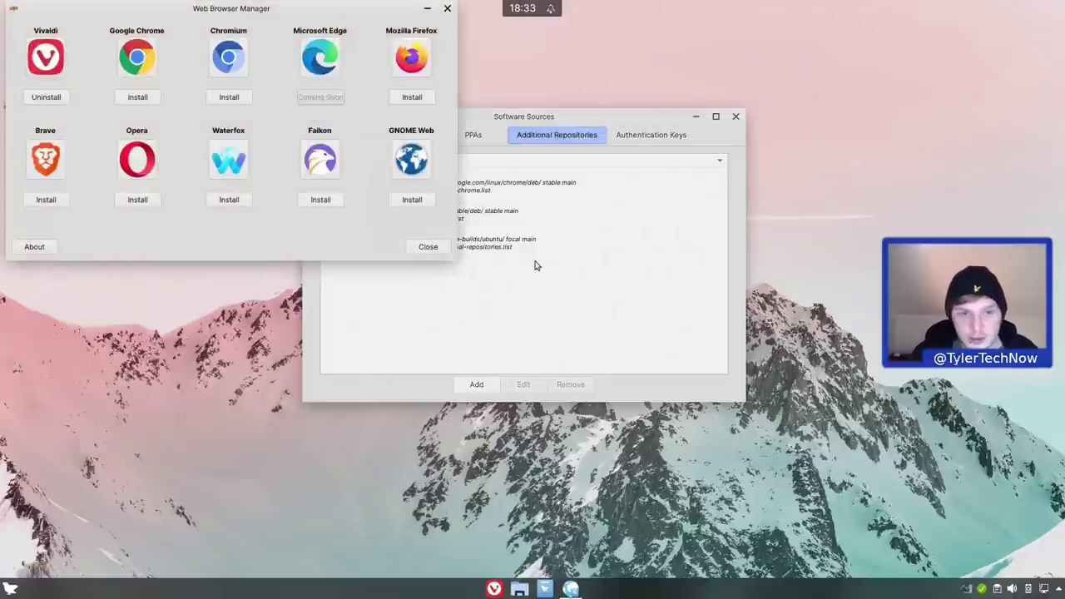
{"action": "left_click_drag", "start_coordinate": [242, 17], "coordinate": [520, 141]}
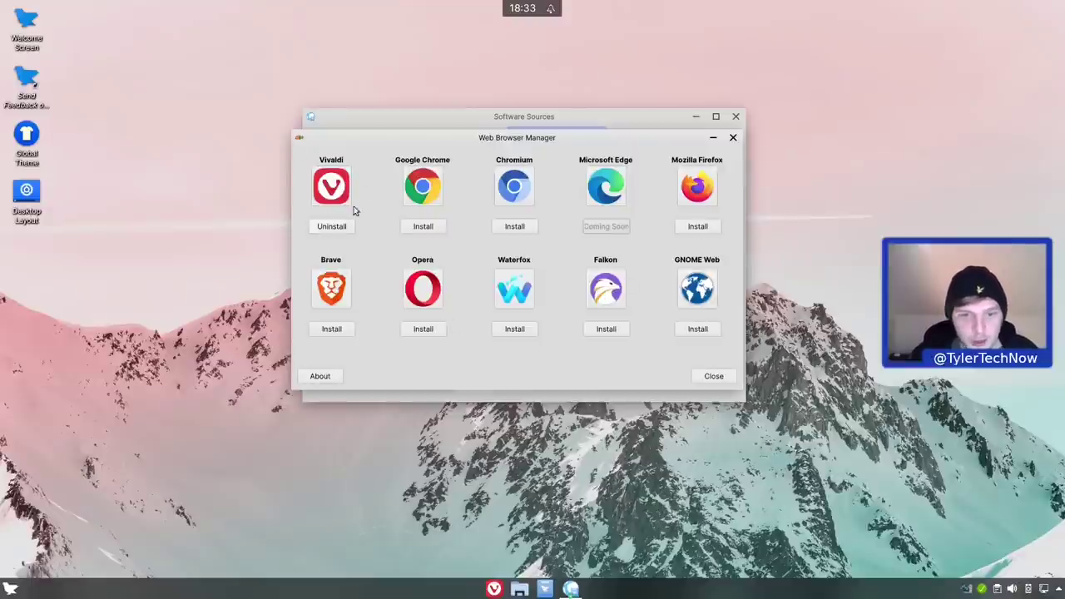
{"action": "mouse_move", "coordinate": [525, 139]}
{"action": "left_mouse_down"}
{"action": "mouse_move", "coordinate": [526, 449]}
{"action": "mouse_move", "coordinate": [523, 140]}
{"action": "left_mouse_up"}
Install Chromium from the Web Browser Manager, authenticating with the account password, and dismiss the completion message
{"action": "left_click", "coordinate": [512, 230]}
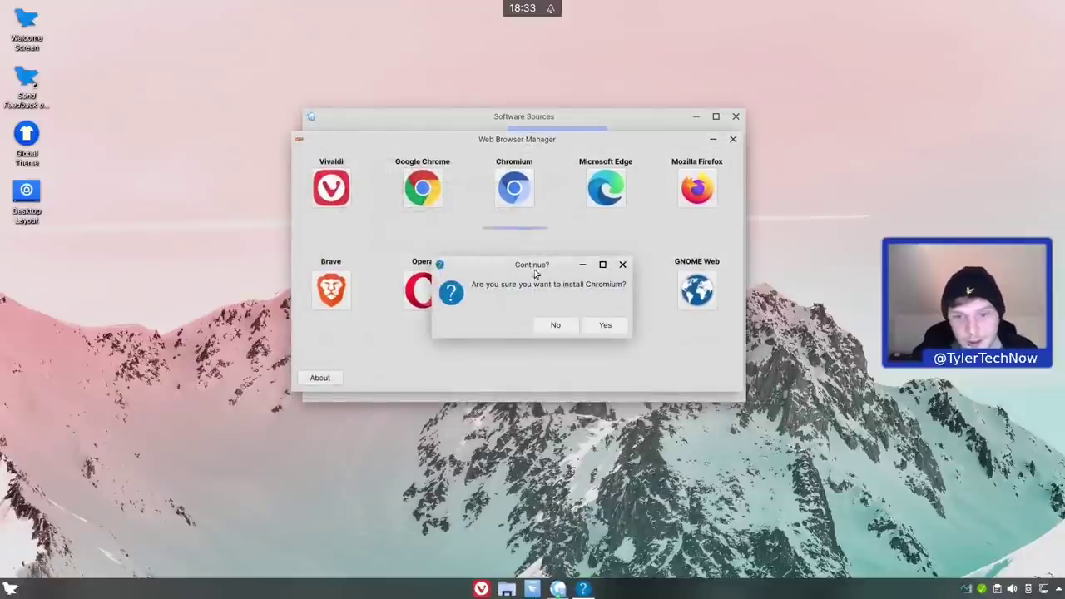
{"action": "left_click", "coordinate": [606, 325]}
{"action": "type", "text": "••"}
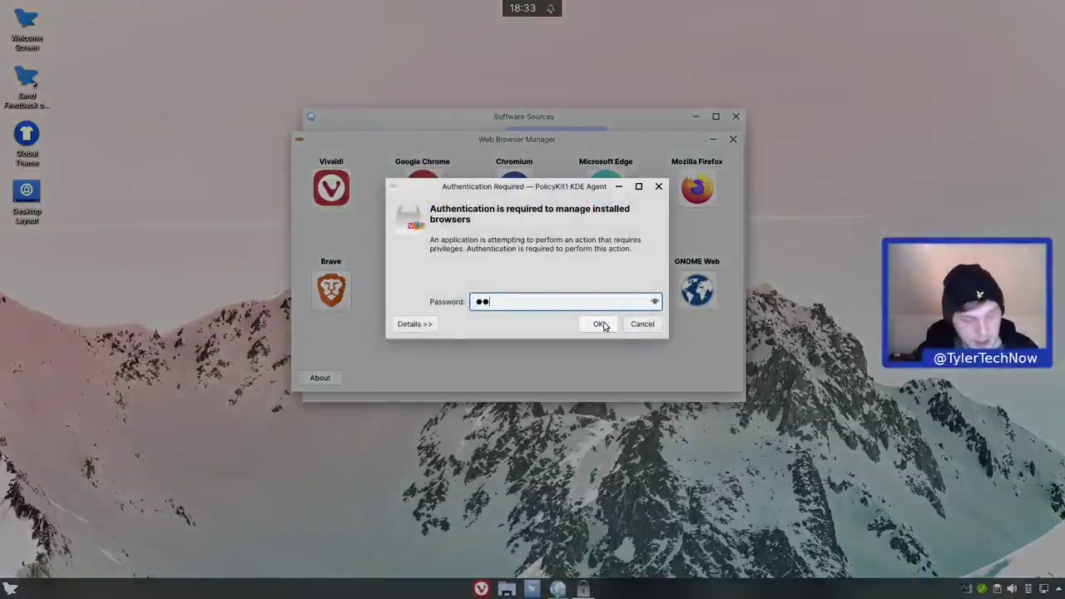
{"action": "type", "text": "••••••"}
{"action": "left_click", "coordinate": [600, 324]}
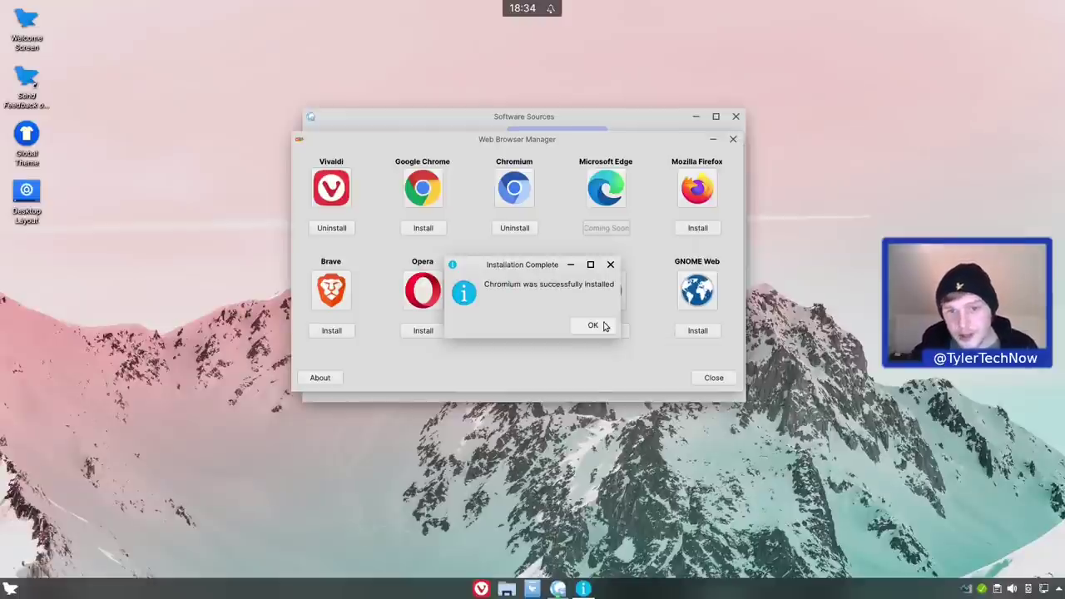
{"action": "left_click", "coordinate": [604, 327]}
Launch Synaptic Package Manager, authenticate with the account password, and enlarge its window
{"action": "key", "text": "super"}
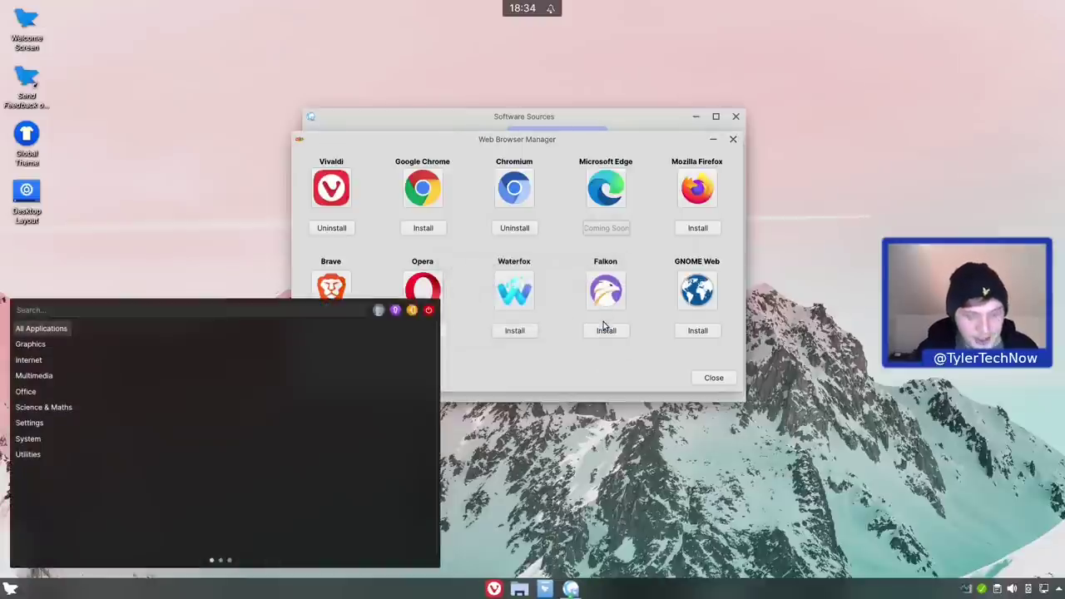
{"action": "type", "text": "synaptic"}
{"action": "key", "text": "Return"}
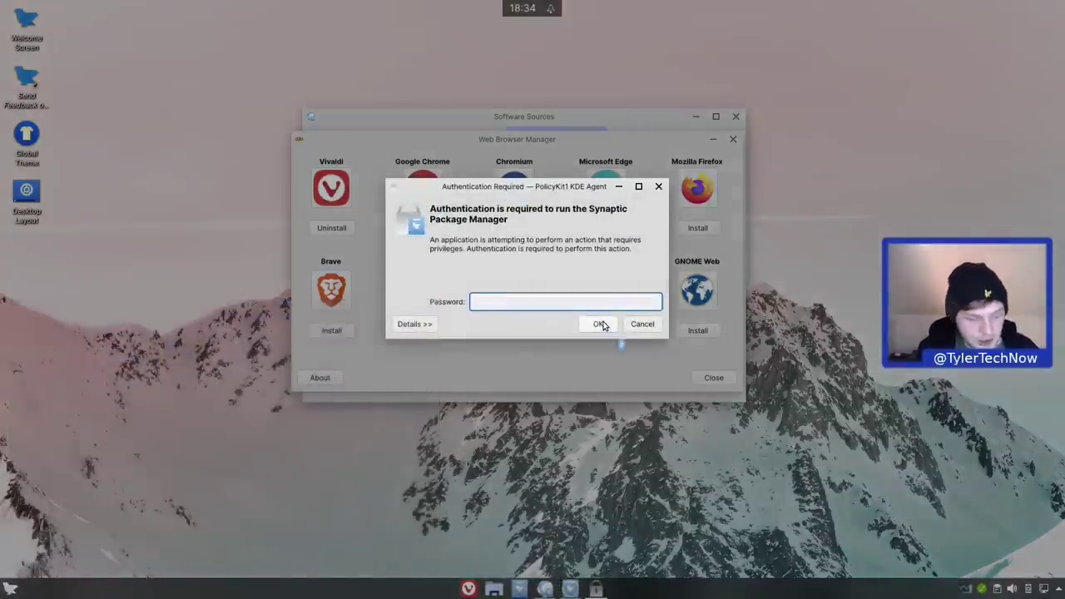
{"action": "type", "text": "*********"}
{"action": "left_click", "coordinate": [601, 324]}
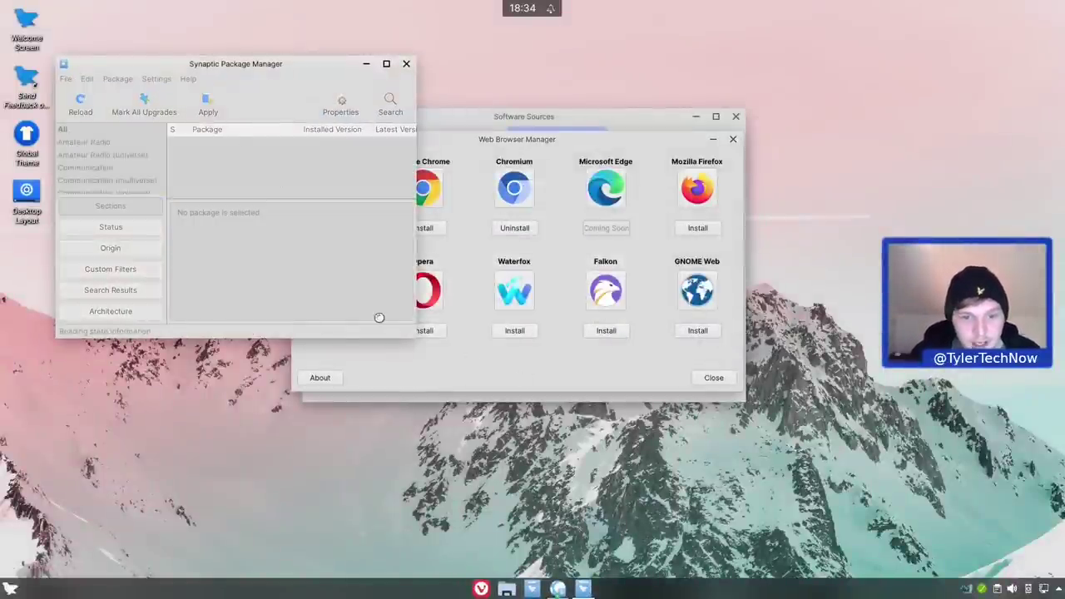
{"action": "left_click_drag", "start_coordinate": [417, 336], "coordinate": [703, 458]}
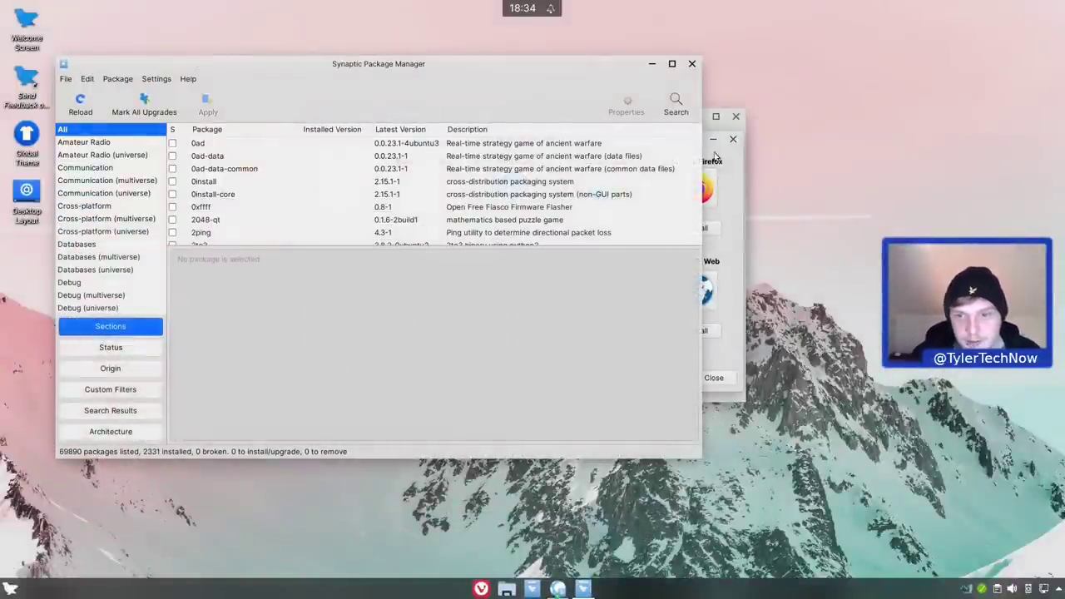
Search package names and descriptions for "chromium"
{"action": "left_click", "coordinate": [676, 99]}
{"action": "type", "text": "obsidian"}
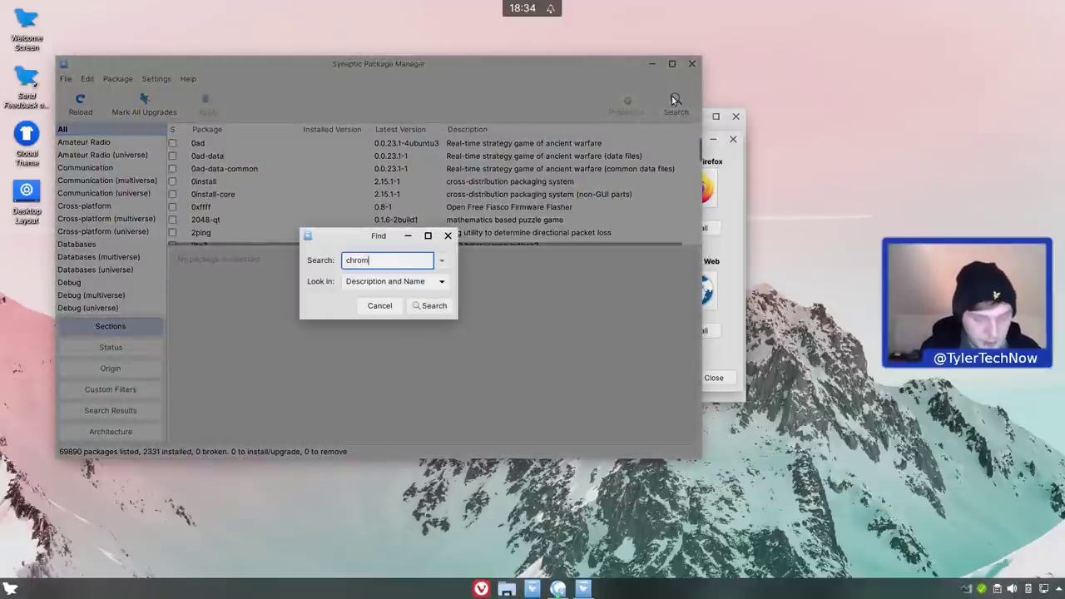
{"action": "key", "text": "Return"}
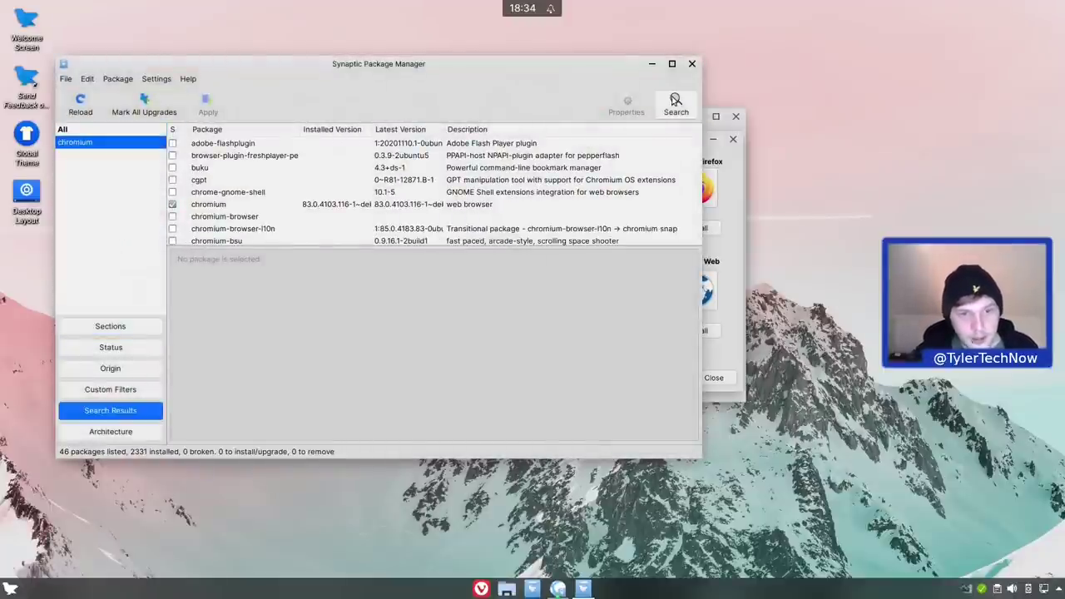
Open the chromium package's properties, review its common details and available versions, and close the properties window
{"action": "right_click", "coordinate": [334, 205]}
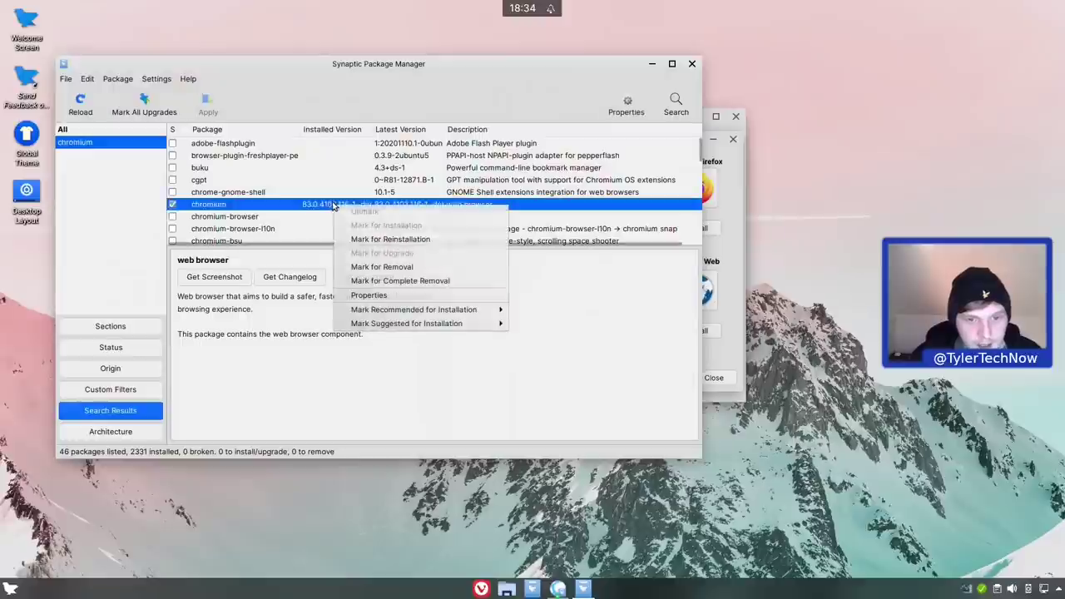
{"action": "left_click", "coordinate": [376, 295]}
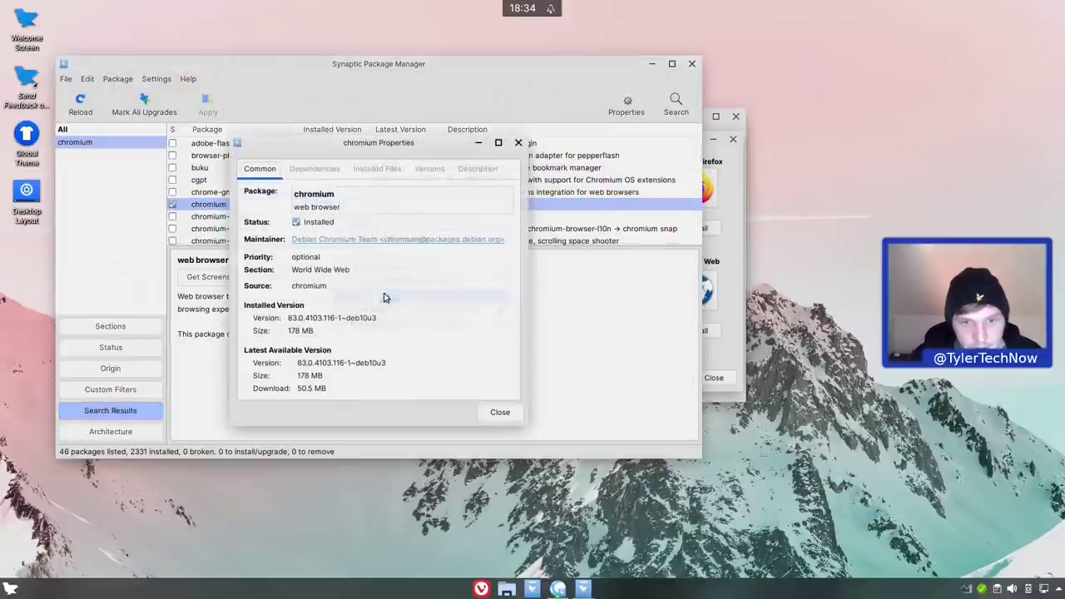
{"action": "left_click_drag", "start_coordinate": [408, 143], "coordinate": [522, 103]}
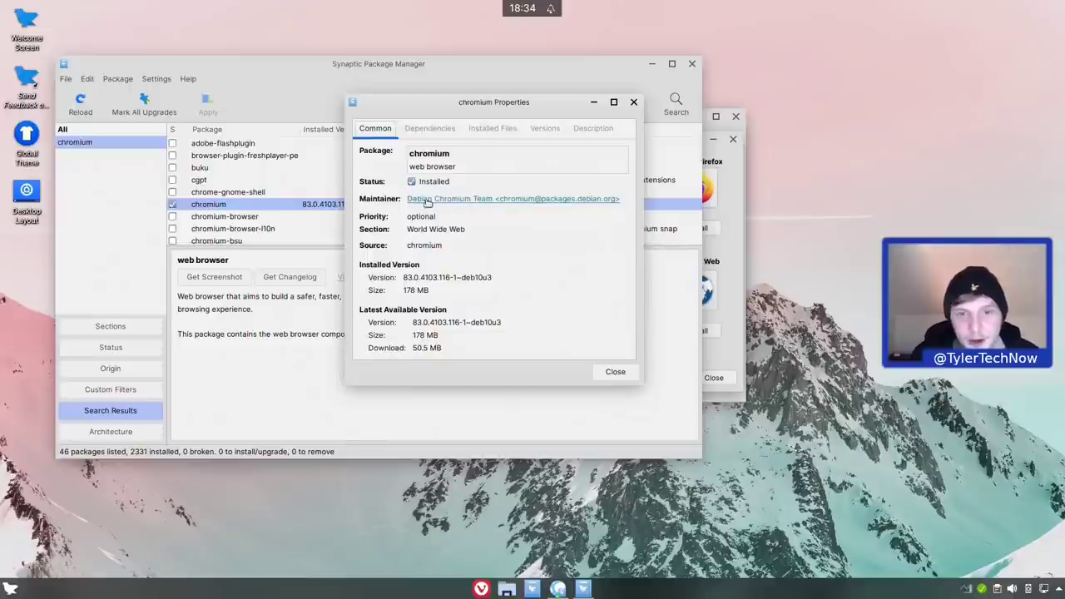
{"action": "left_click", "coordinate": [543, 135]}
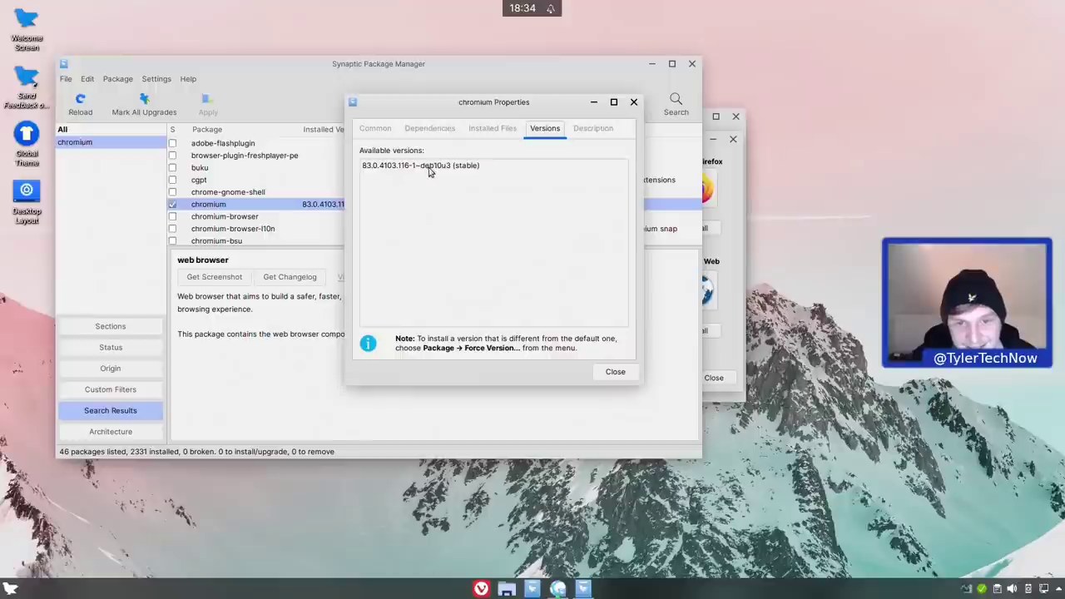
{"action": "left_click", "coordinate": [633, 102]}
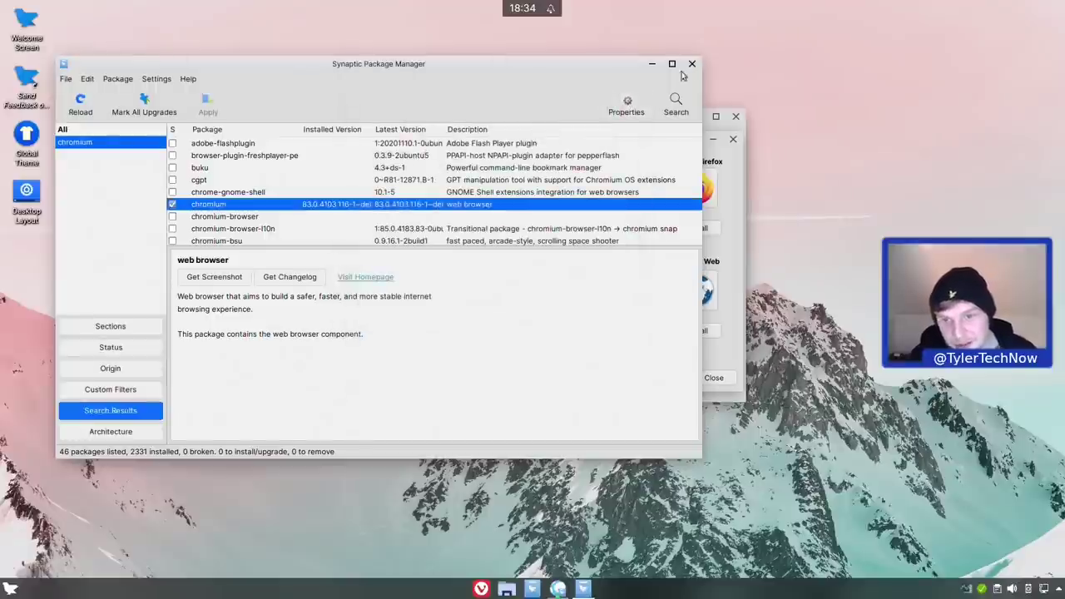
Close the Synaptic Package Manager, Software Sources and Web Browser Manager windows
{"action": "left_click", "coordinate": [692, 64]}
{"action": "left_click", "coordinate": [566, 116]}
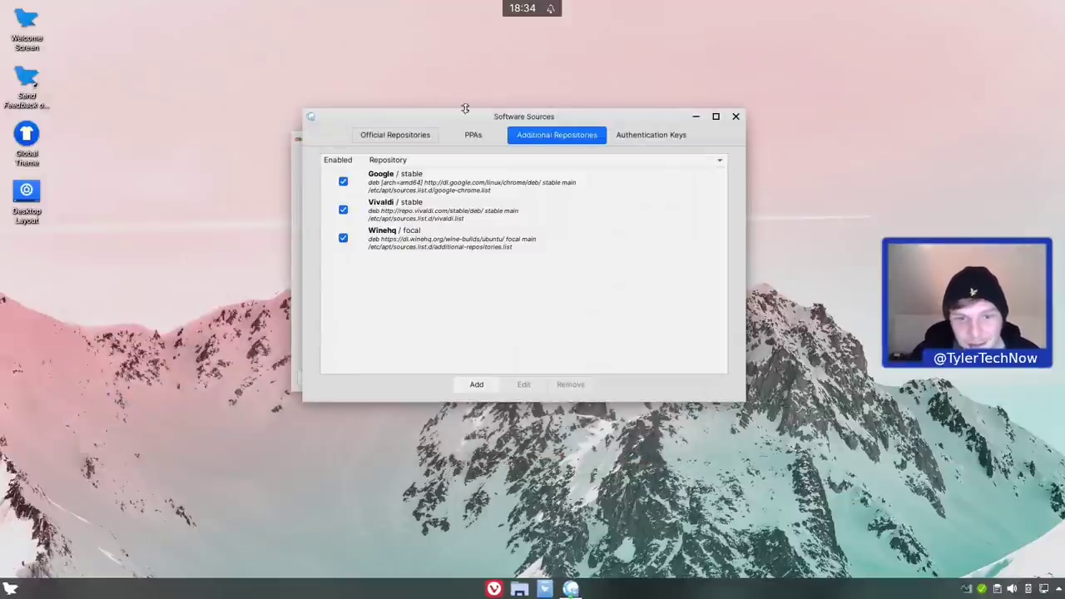
{"action": "left_click", "coordinate": [736, 118]}
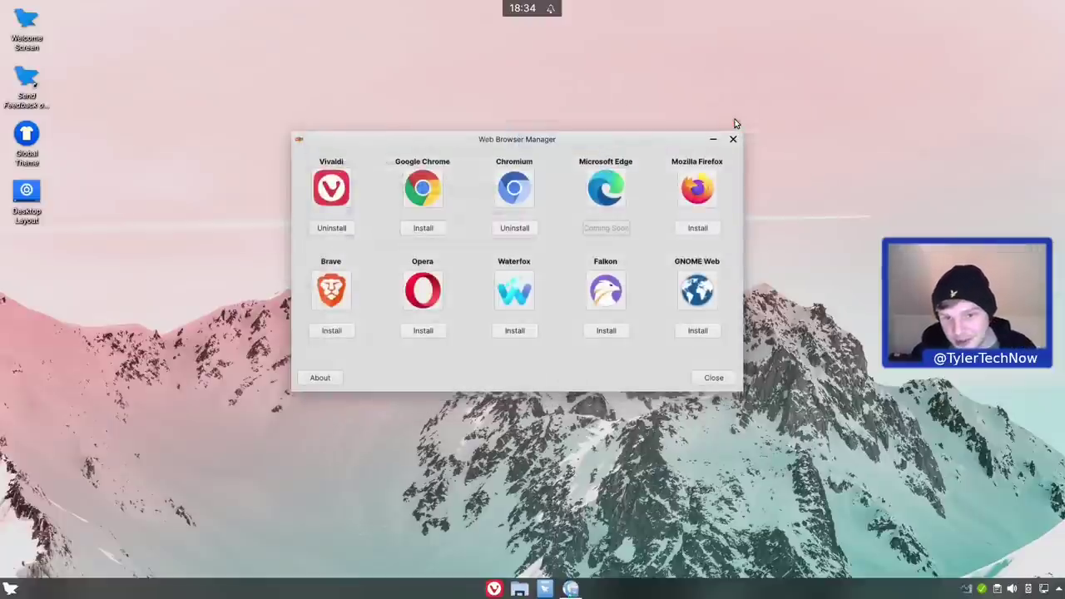
{"action": "left_click", "coordinate": [733, 140]}
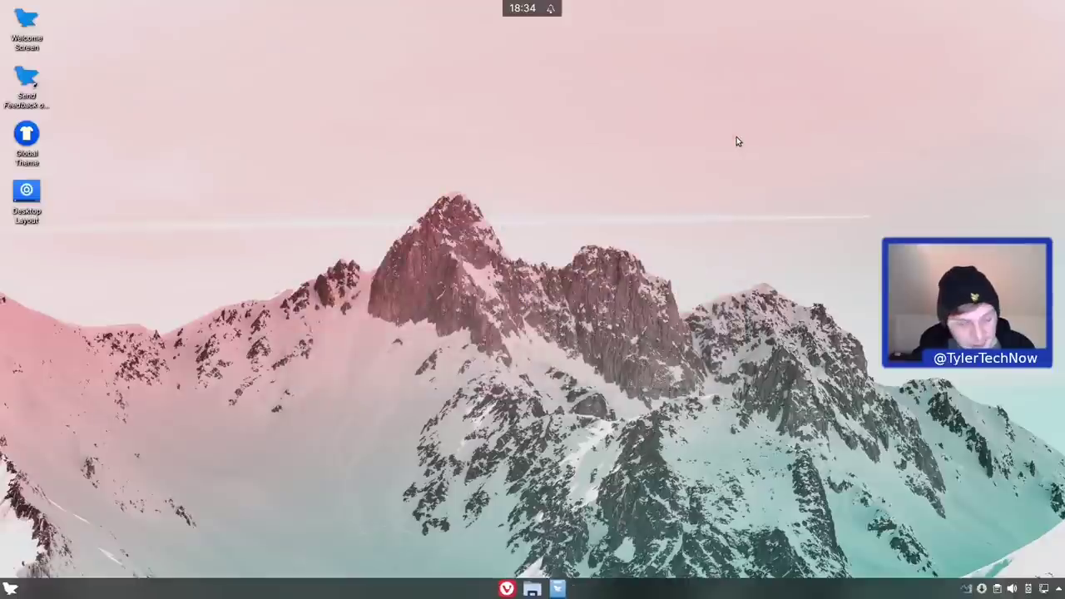
Search the applications for "soft", reopen Software Sources, review its additional repositories, and close the window
{"action": "key", "text": "super"}
{"action": "type", "text": "soft"}
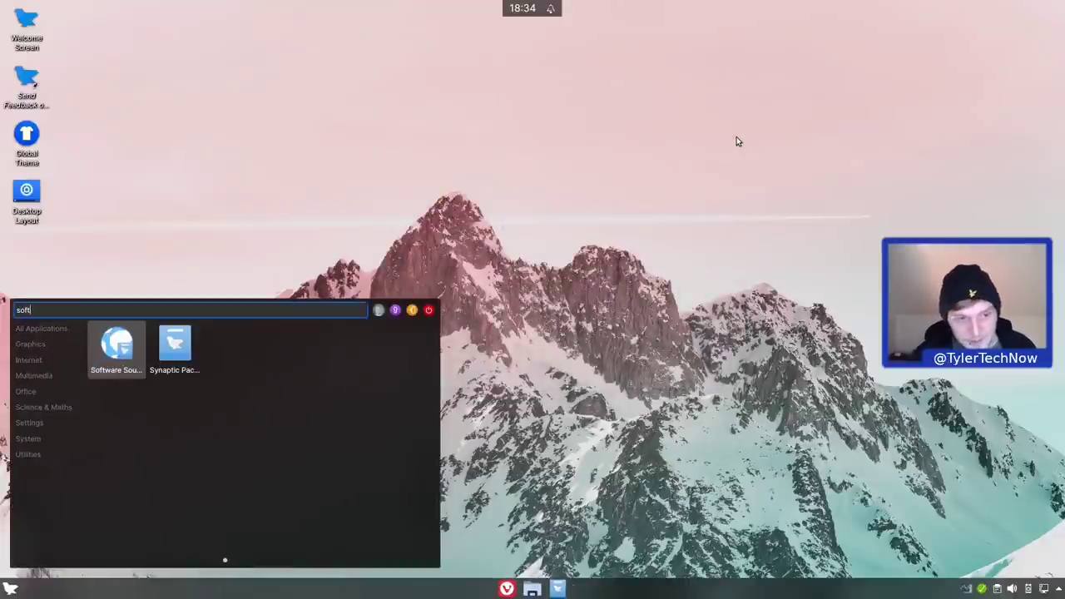
{"action": "key", "text": "Return"}
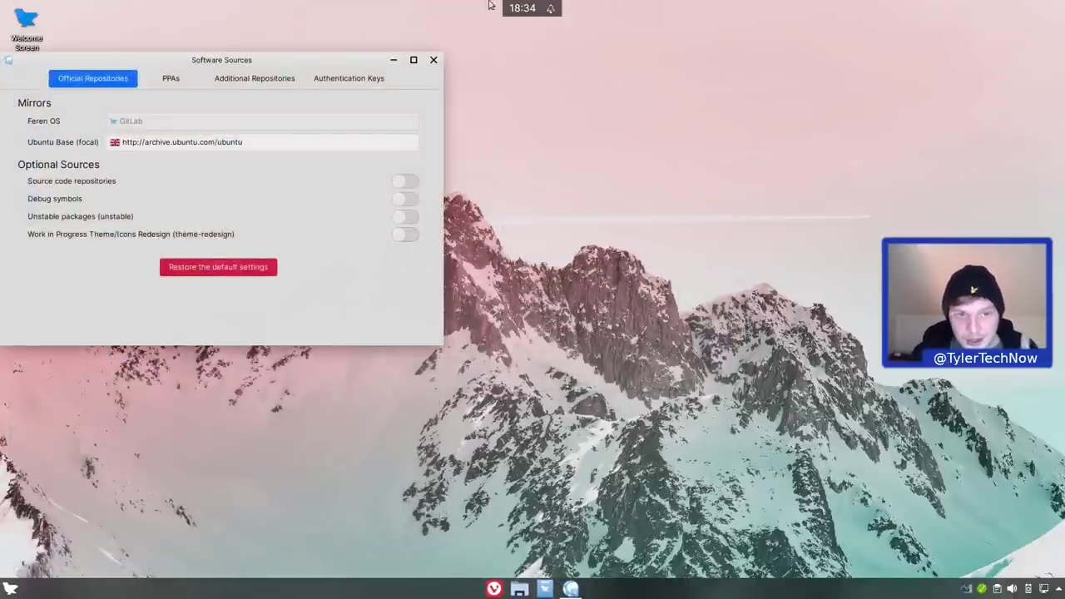
{"action": "left_click_drag", "start_coordinate": [316, 58], "coordinate": [596, 91]}
{"action": "left_click", "coordinate": [562, 117]}
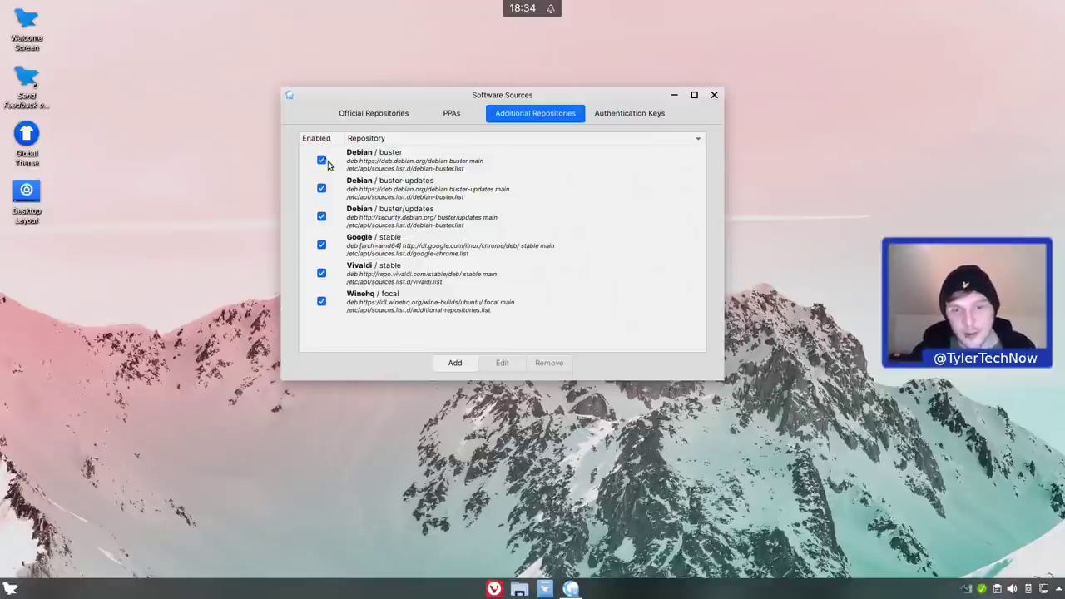
{"action": "left_click", "coordinate": [714, 95]}
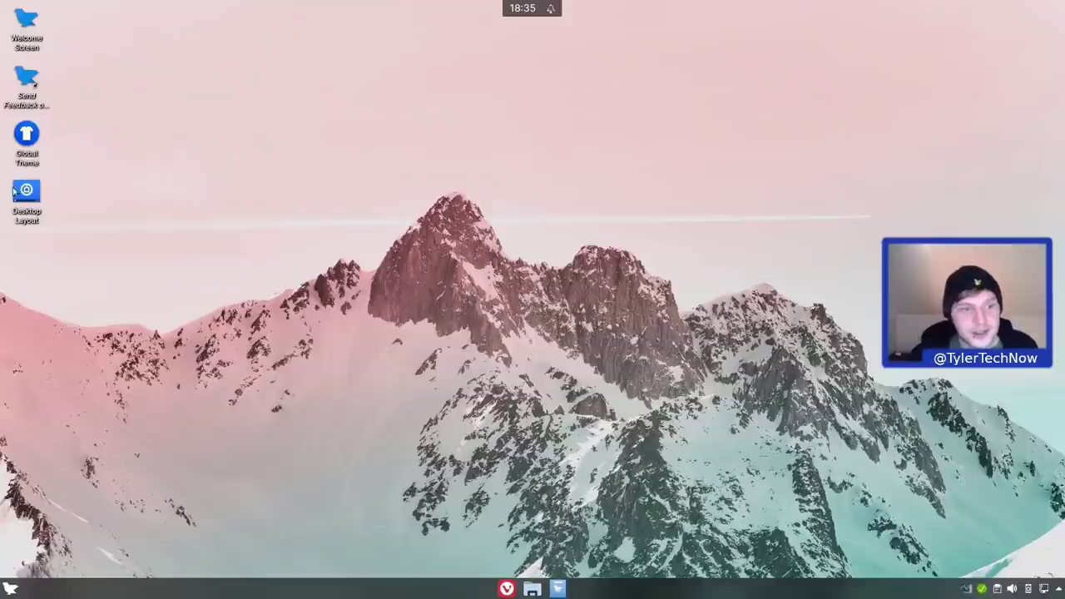
Open the Global Theme settings from the desktop and look through the available themes
{"action": "left_click", "coordinate": [40, 133]}
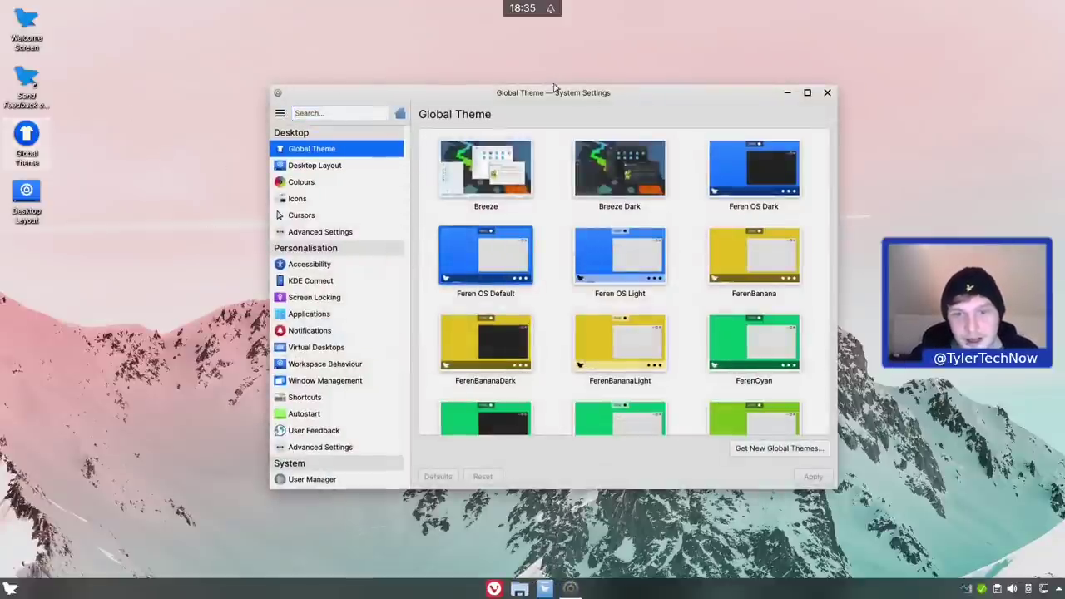
{"action": "left_click_drag", "start_coordinate": [554, 86], "coordinate": [496, 54]}
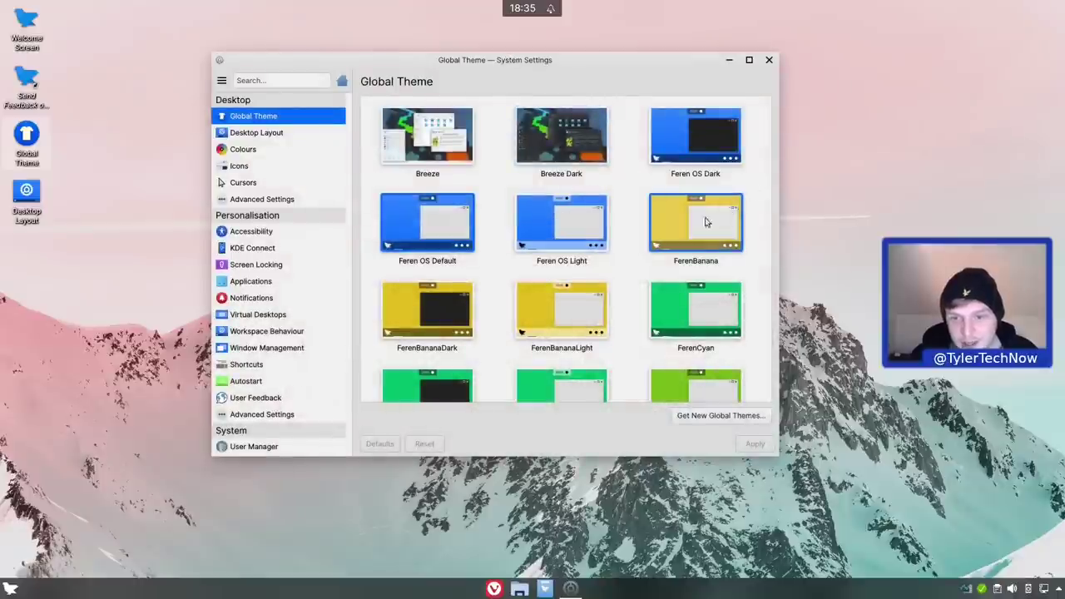
{"action": "scroll", "coordinate": [690, 218], "scroll_direction": "down", "scroll_amount": 10}
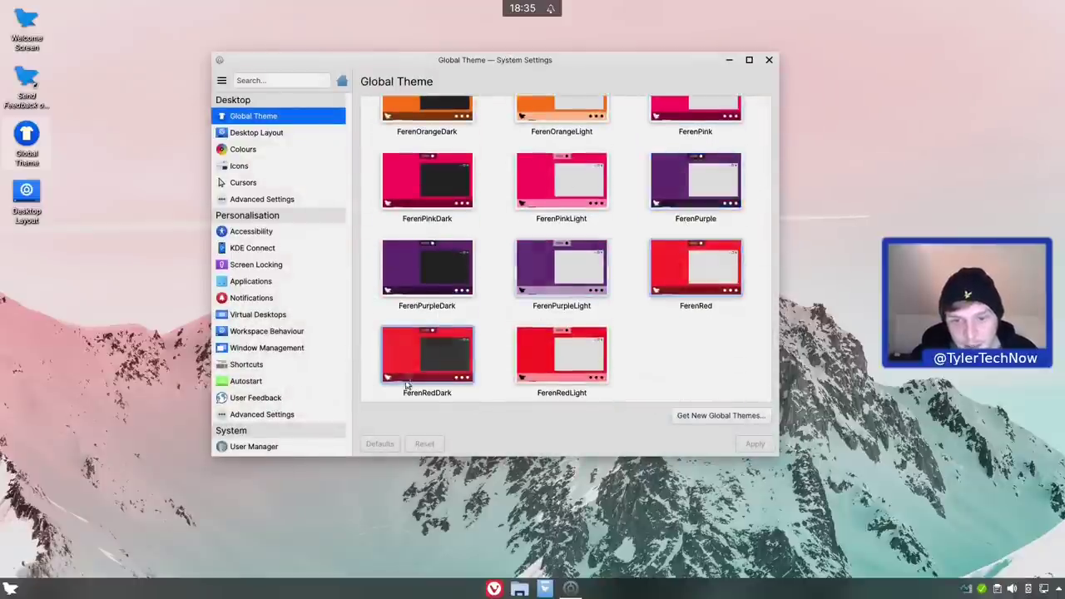
{"action": "scroll", "coordinate": [531, 247], "scroll_direction": "up", "scroll_amount": 5}
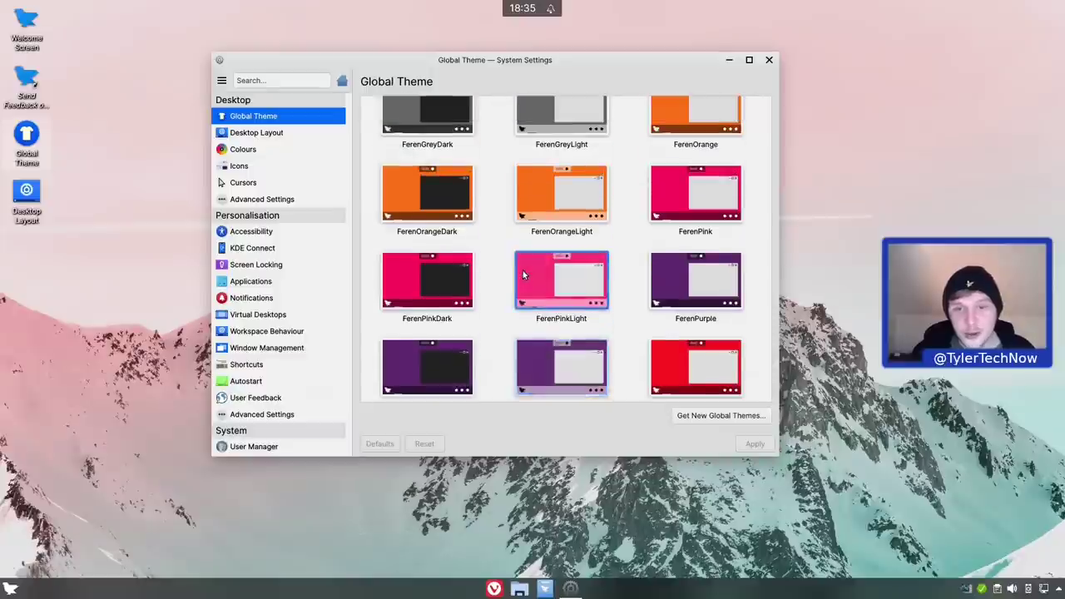
{"action": "left_click_drag", "start_coordinate": [546, 63], "coordinate": [449, 63]}
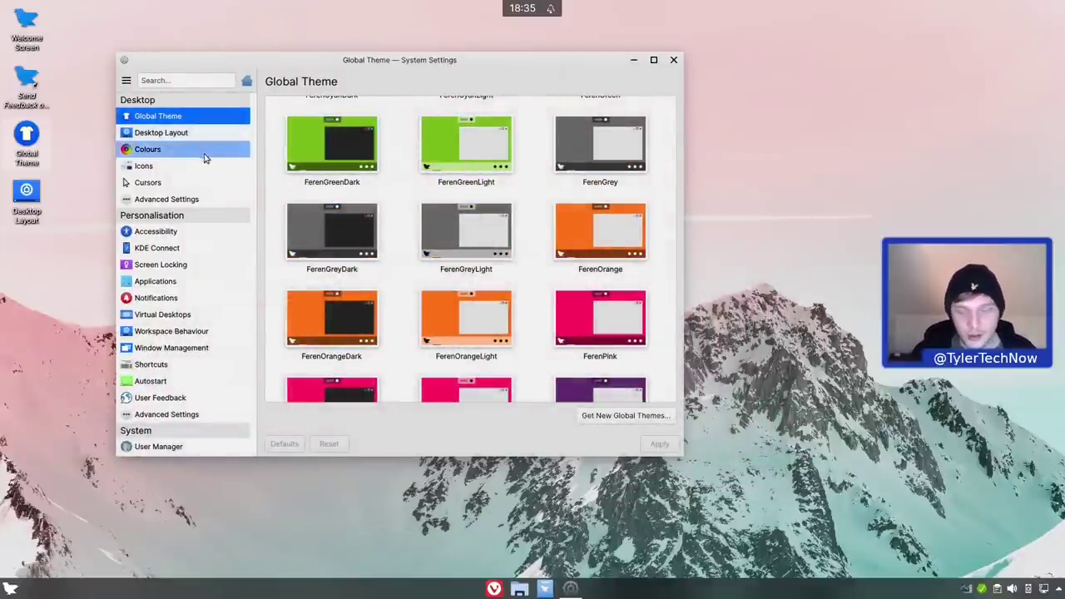
{"action": "scroll", "coordinate": [610, 212], "scroll_direction": "up", "scroll_amount": 3}
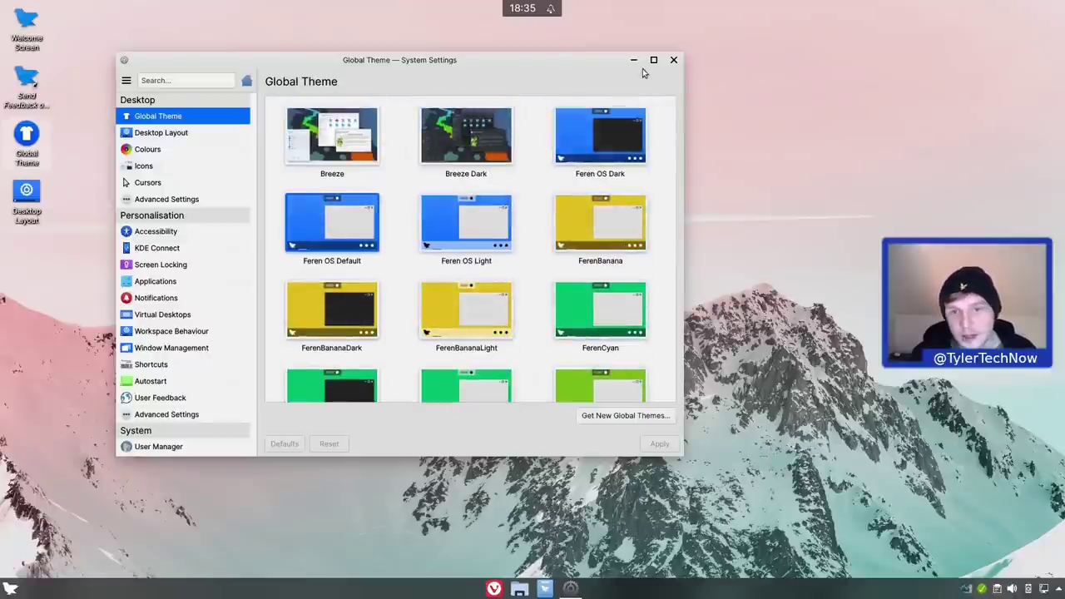
Search System Settings for "icon" and view the available icon themes
{"action": "right_click", "coordinate": [809, 86]}
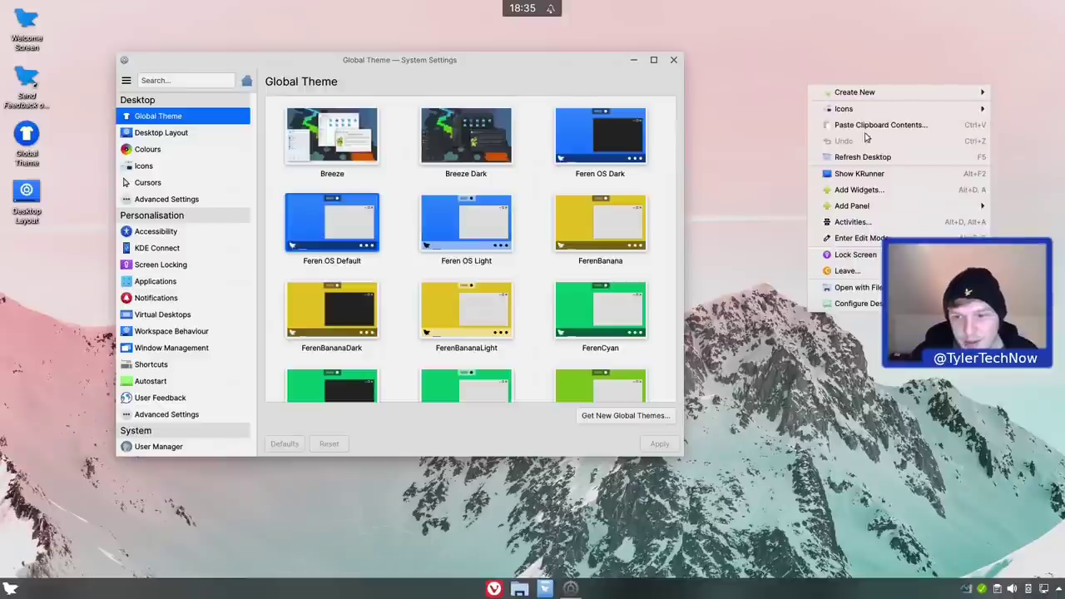
{"action": "left_click", "coordinate": [179, 82]}
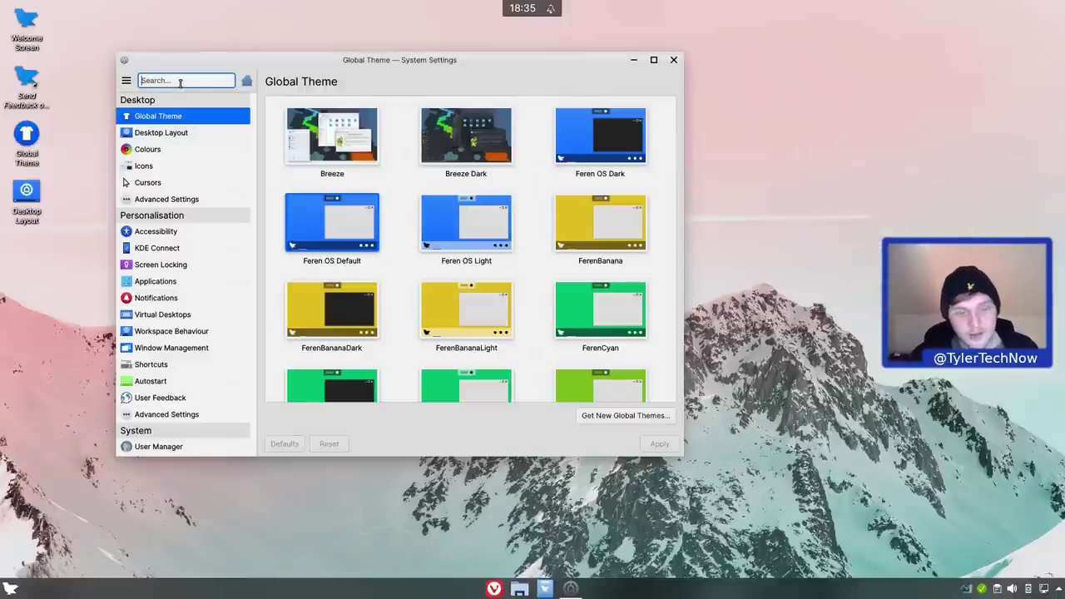
{"action": "type", "text": "icon"}
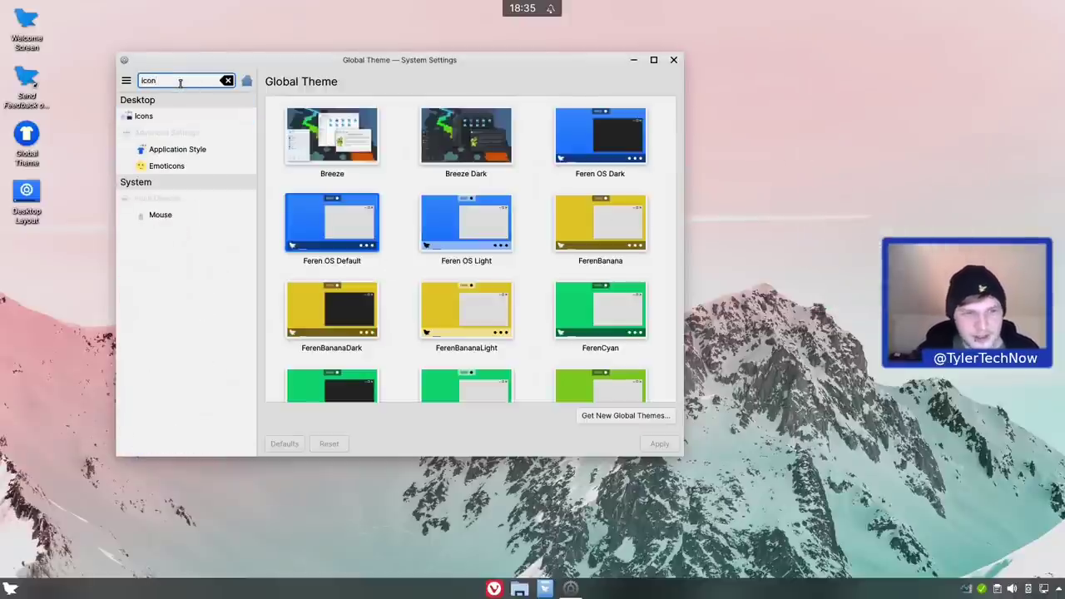
{"action": "left_click", "coordinate": [162, 116]}
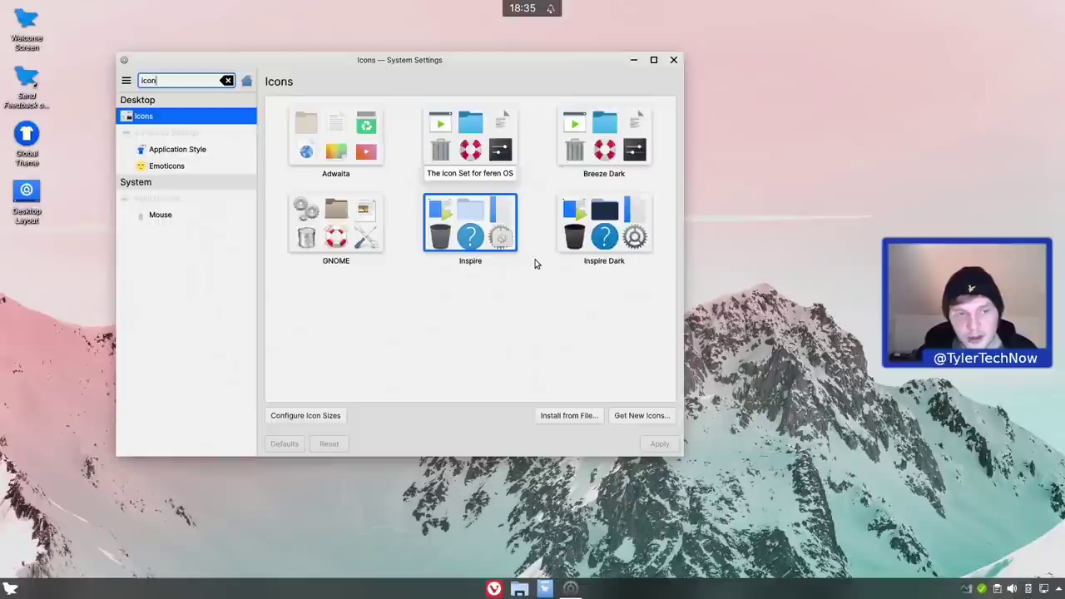
Search System Settings for "font" and view the Fonts settings
{"action": "key", "text": "ctrl+a"}
{"action": "type", "text": "font"}
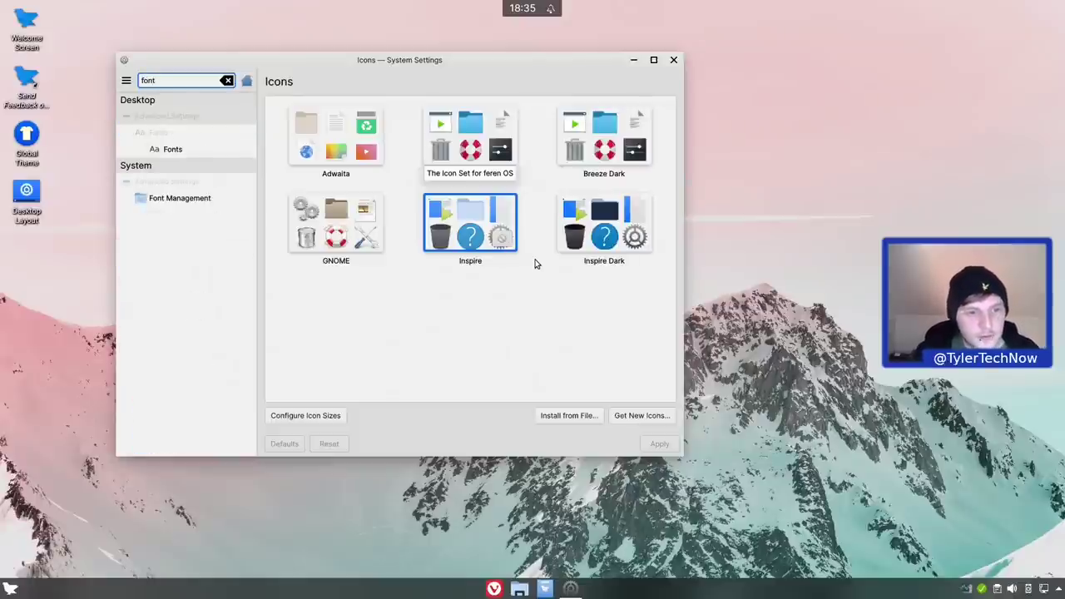
{"action": "left_click", "coordinate": [175, 151]}
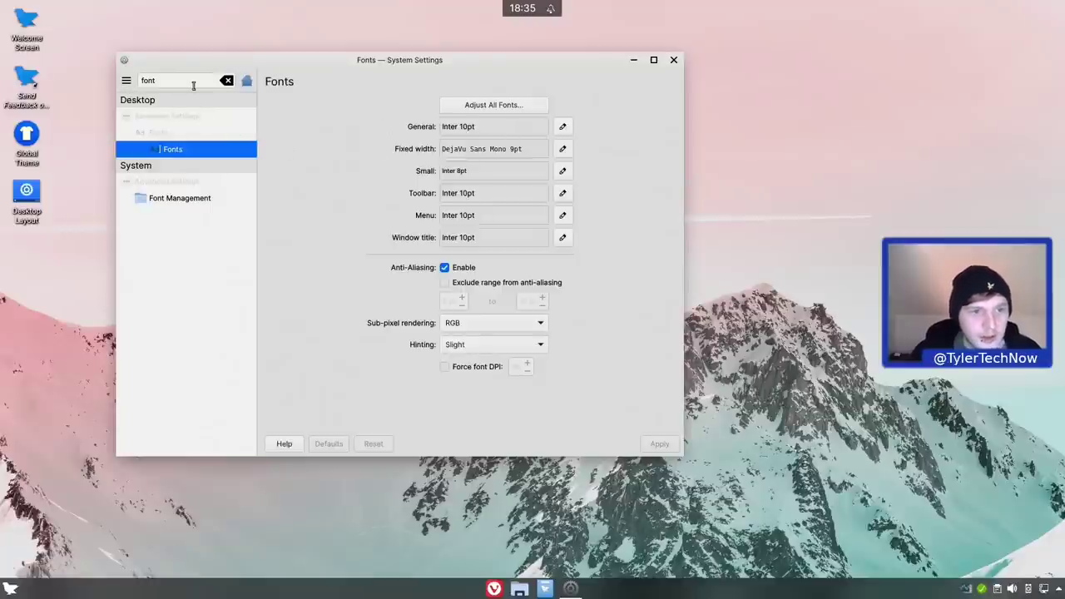
Search System Settings for "theme" and look through the Global Theme list again
{"action": "left_click_drag", "start_coordinate": [193, 86], "coordinate": [94, 83]}
{"action": "type", "text": "theme"}
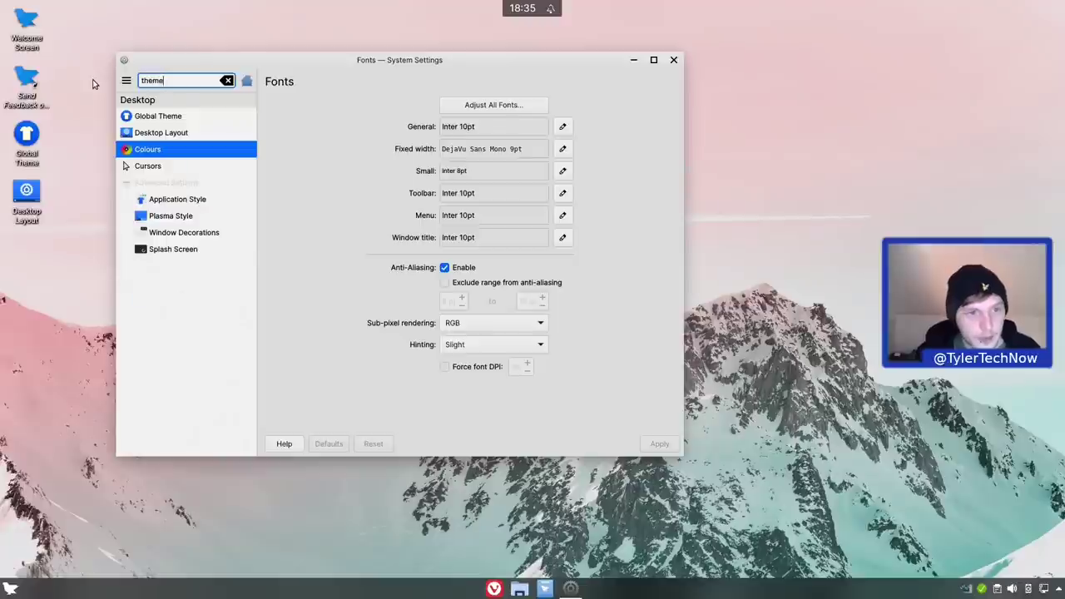
{"action": "left_click", "coordinate": [154, 116]}
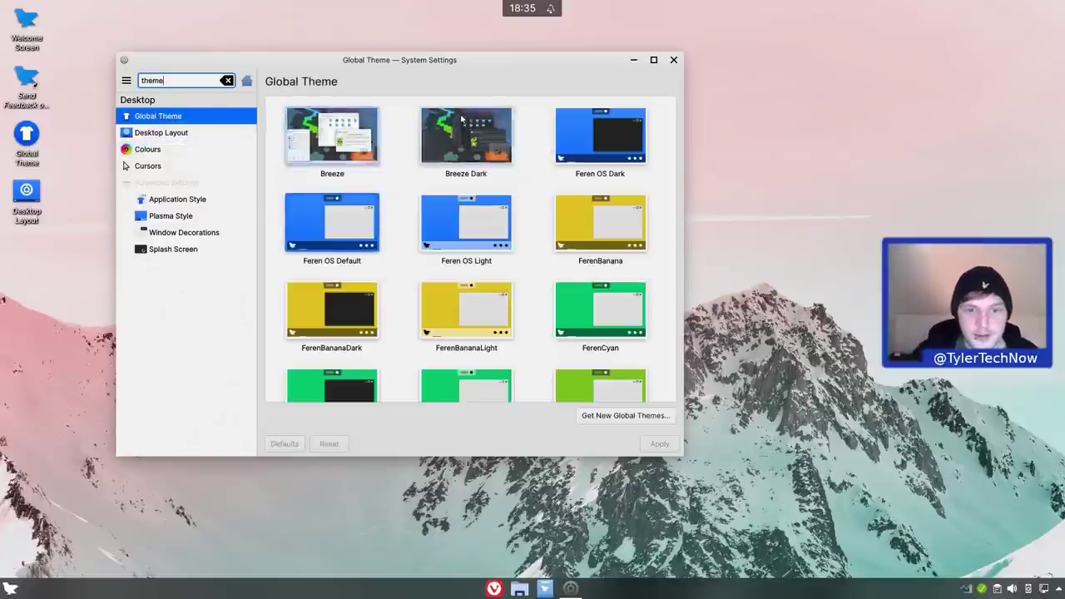
{"action": "left_click", "coordinate": [674, 146]}
{"action": "left_click_drag", "start_coordinate": [673, 146], "coordinate": [671, 218]}
{"action": "left_click_drag", "start_coordinate": [655, 347], "coordinate": [657, 142]}
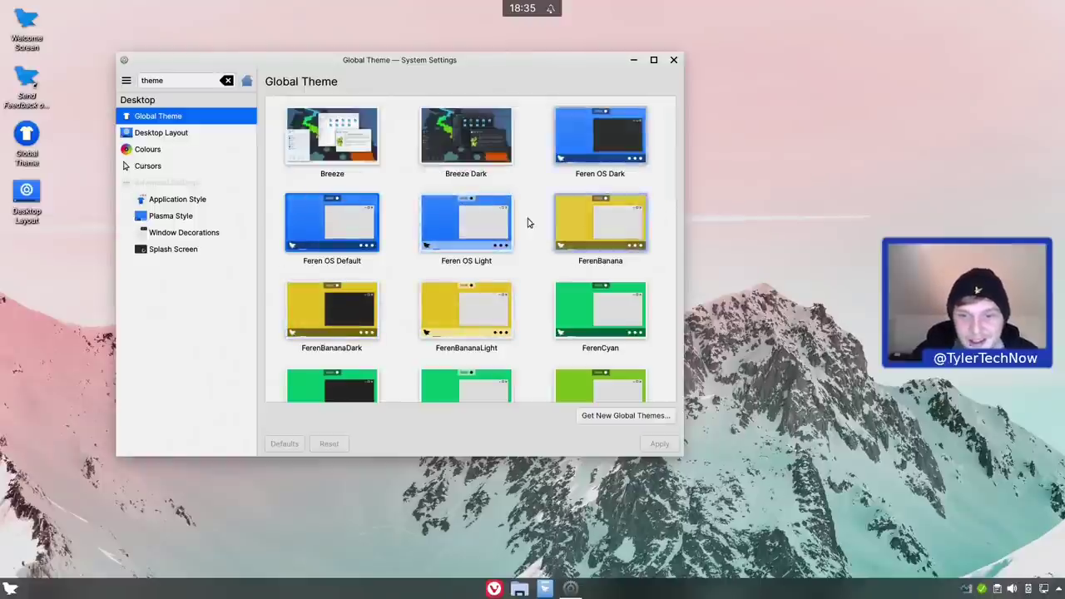
Apply the FerenBanana global theme and reposition the System Settings window
{"action": "left_click", "coordinate": [608, 223]}
{"action": "left_click", "coordinate": [659, 443]}
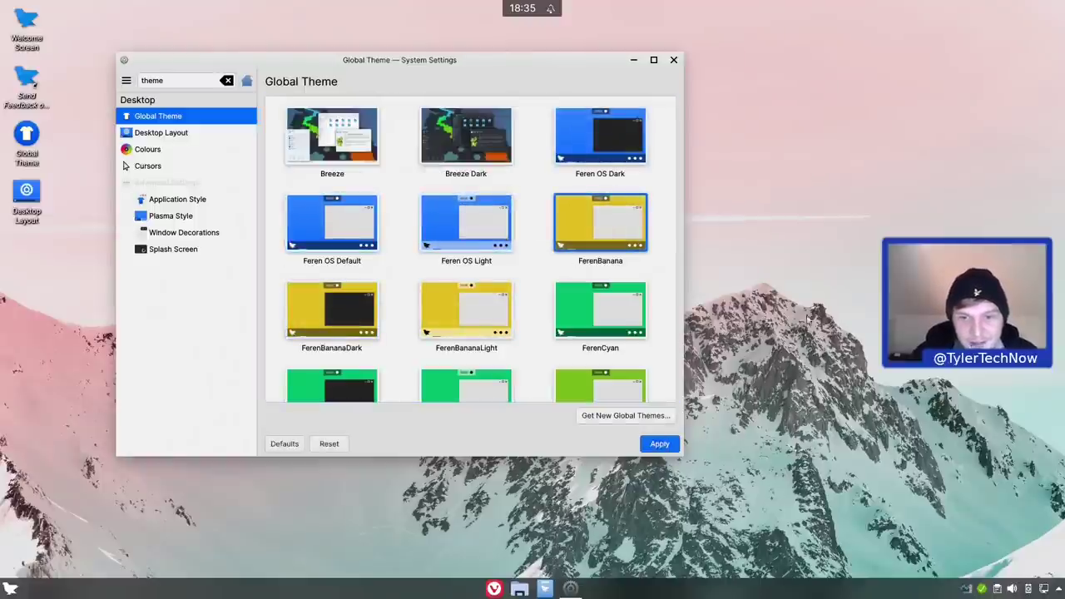
{"action": "left_click_drag", "start_coordinate": [449, 61], "coordinate": [545, 60]}
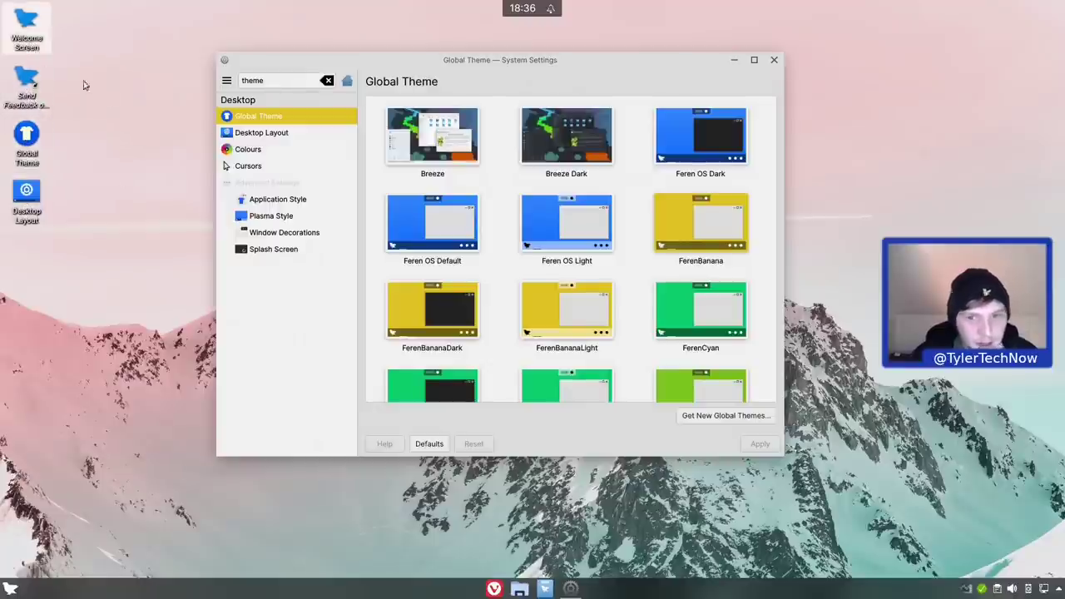
Open the home folder in the file manager to examine the theme's appearance, and close it
{"action": "left_click", "coordinate": [520, 588]}
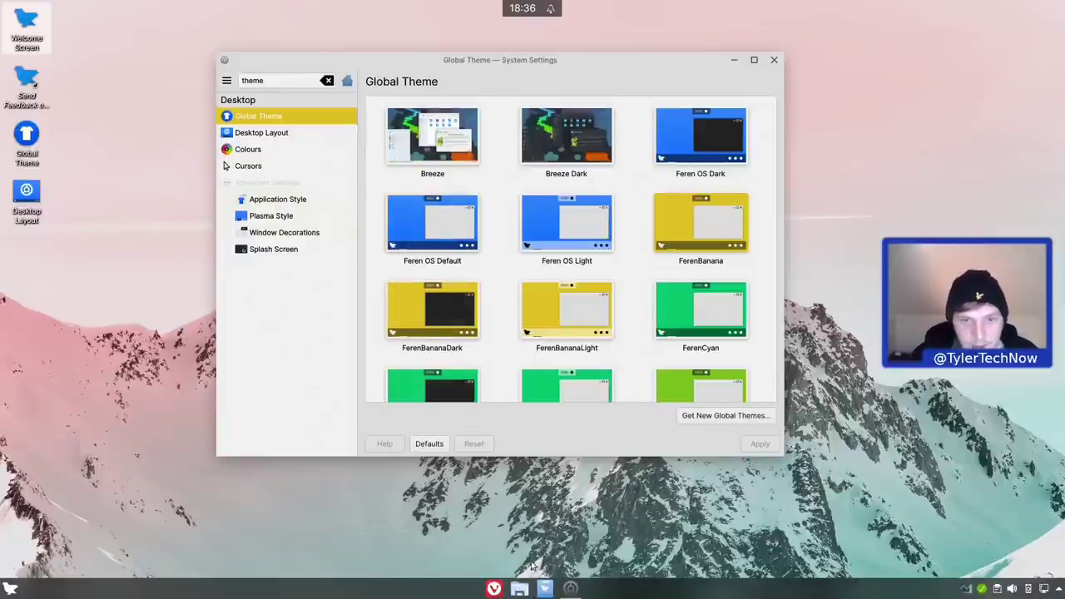
{"action": "left_click_drag", "start_coordinate": [843, 281], "coordinate": [285, 144]}
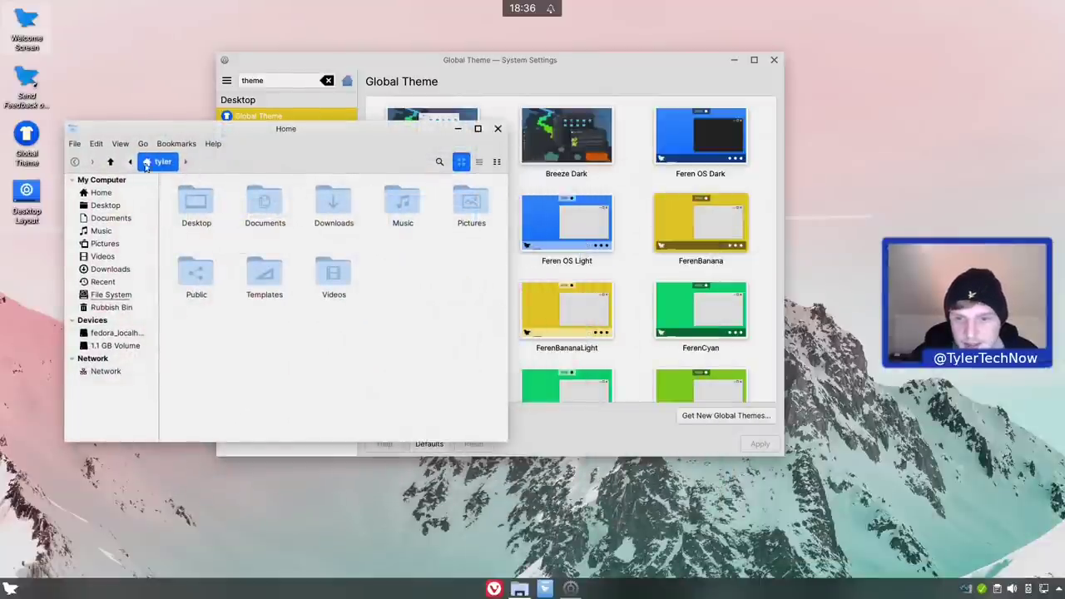
{"action": "left_click", "coordinate": [498, 128]}
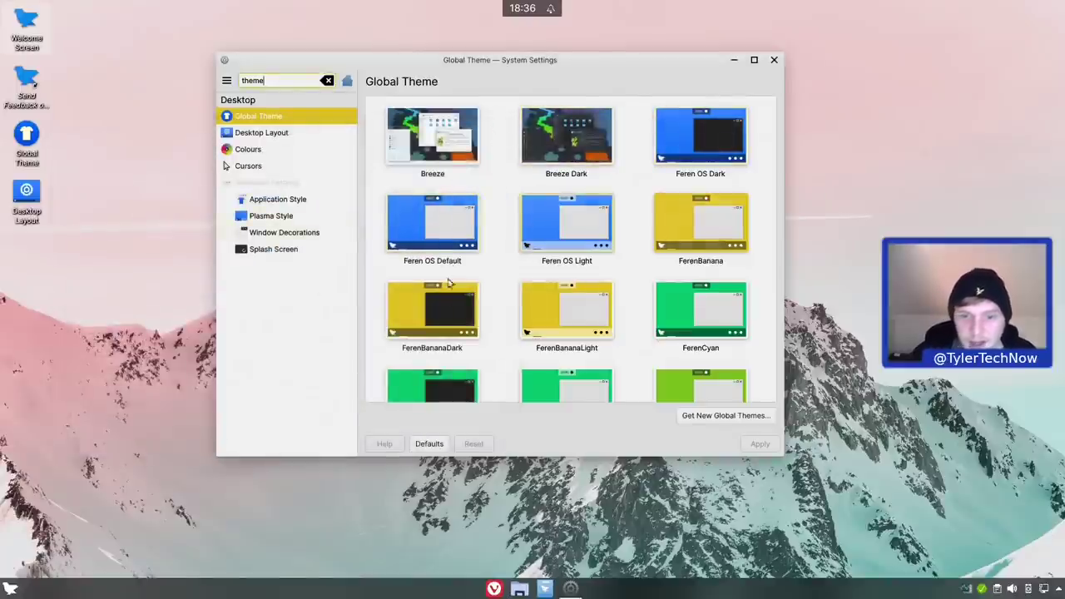
Apply the FerenBananaLight global theme and open the home folder in the file manager to examine its appearance
{"action": "left_click", "coordinate": [544, 313]}
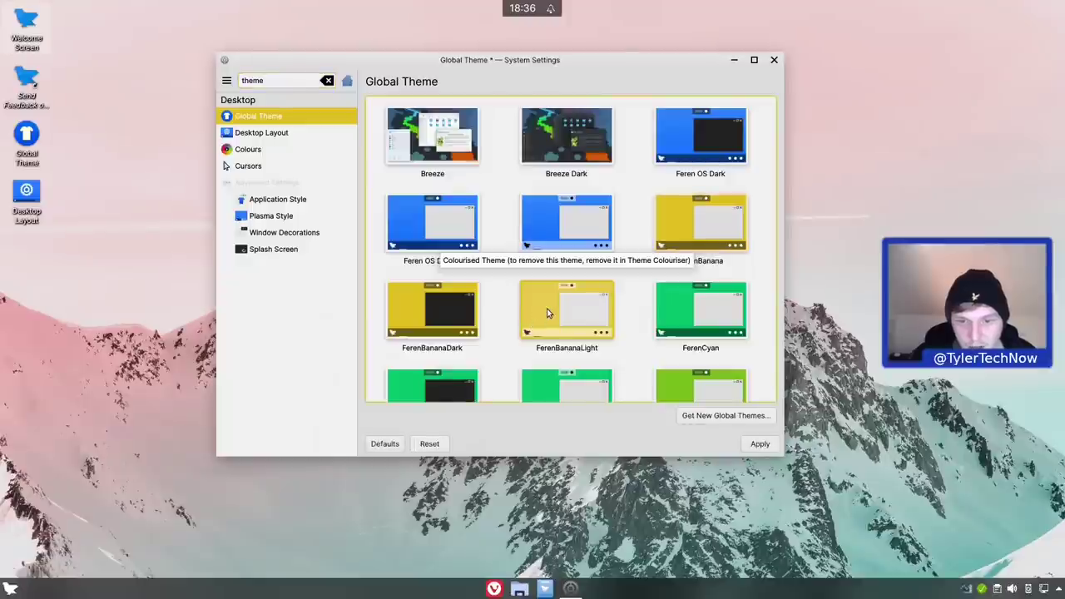
{"action": "left_click", "coordinate": [763, 448]}
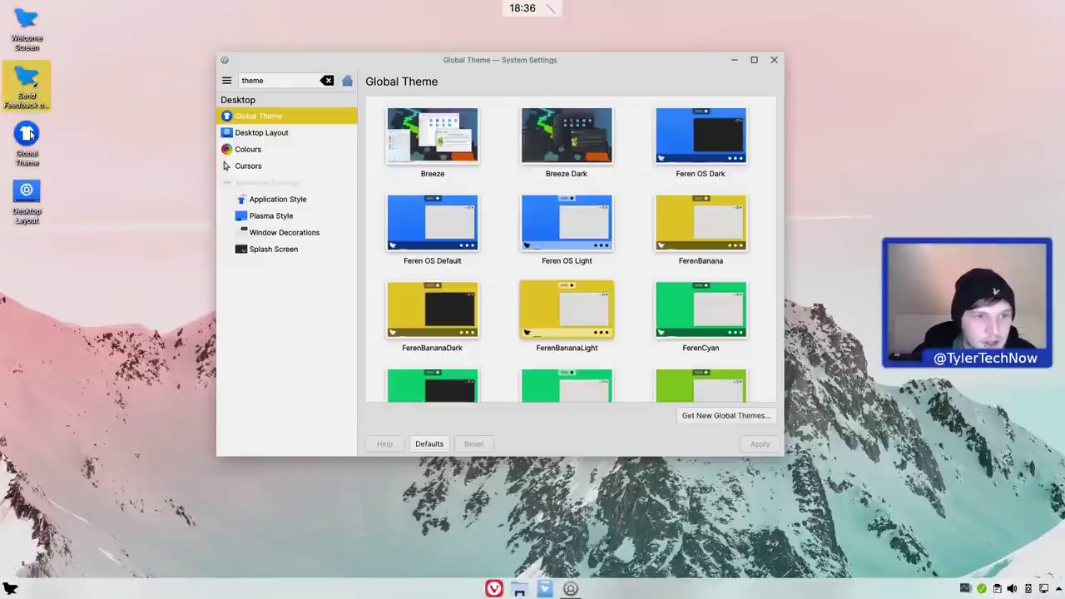
{"action": "left_click", "coordinate": [518, 586]}
{"action": "left_click_drag", "start_coordinate": [851, 258], "coordinate": [318, 86]}
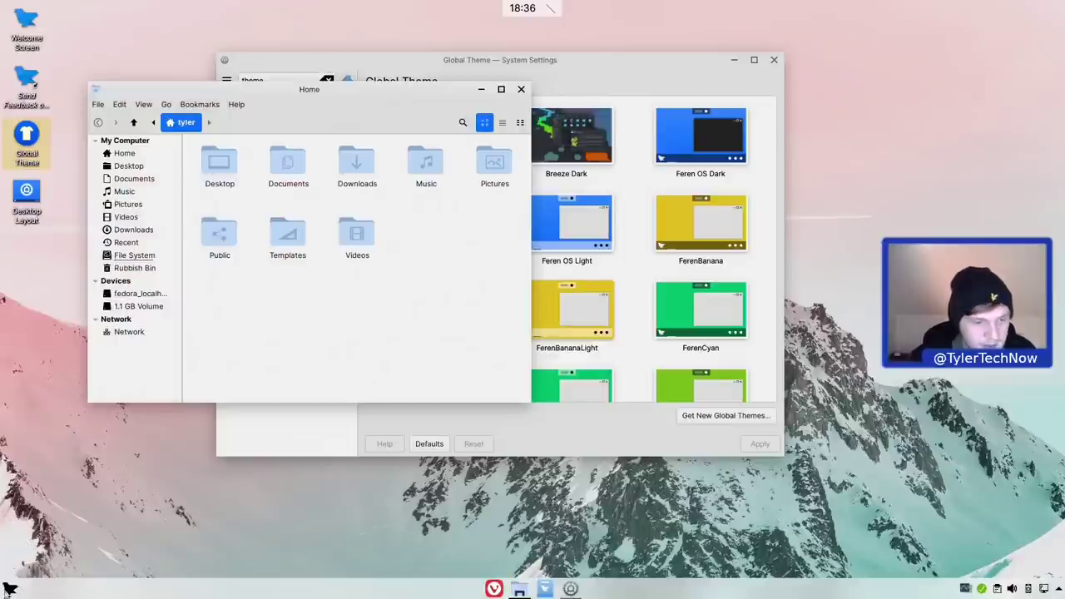
Log out of the desktop session and log back in with the account password
{"action": "left_click", "coordinate": [10, 588]}
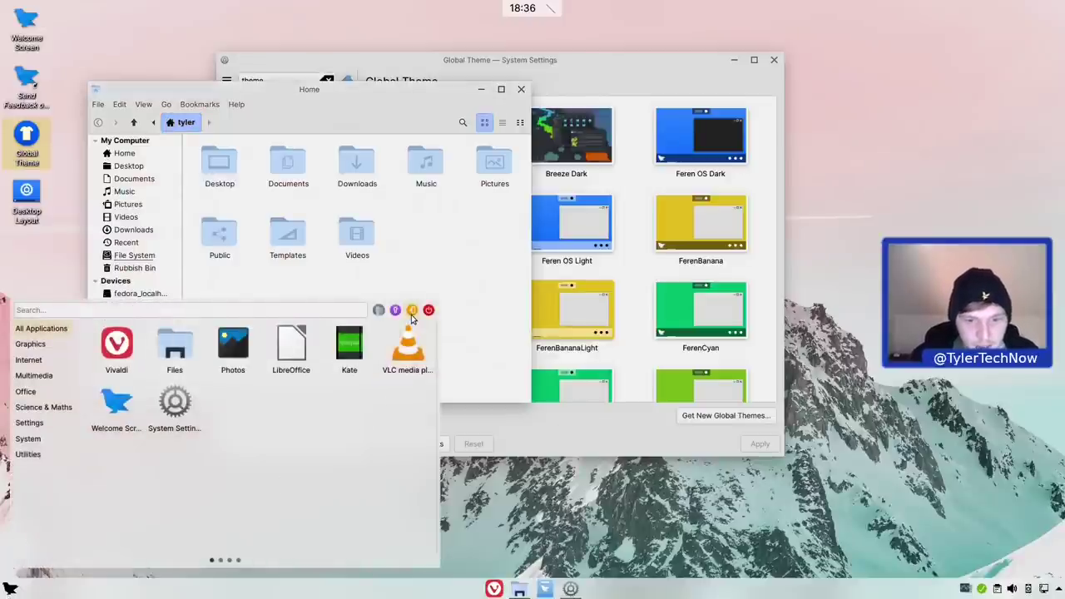
{"action": "left_click", "coordinate": [412, 311]}
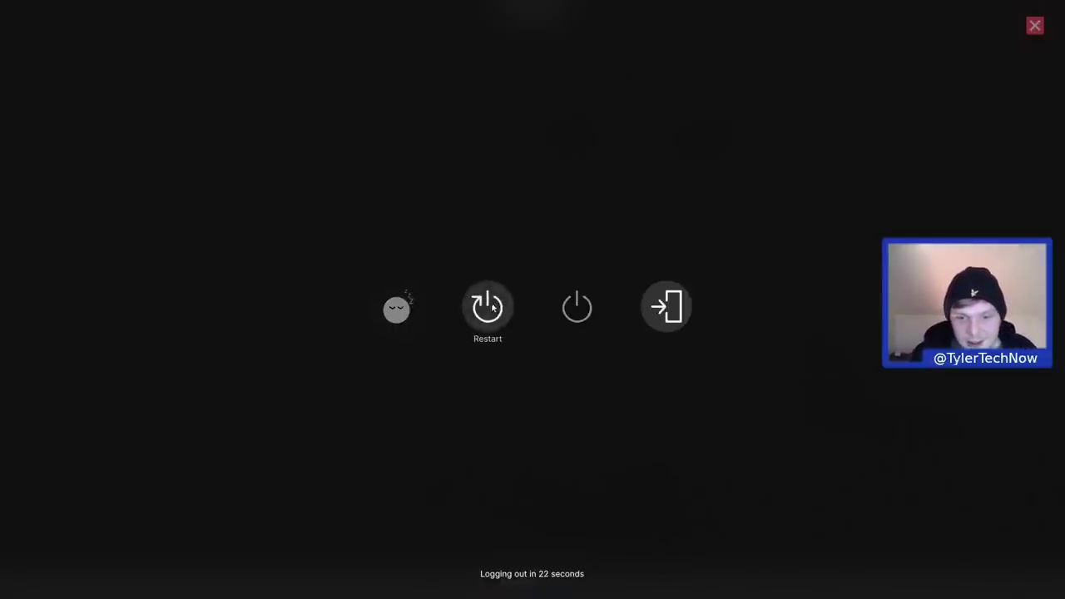
{"action": "left_click", "coordinate": [666, 306]}
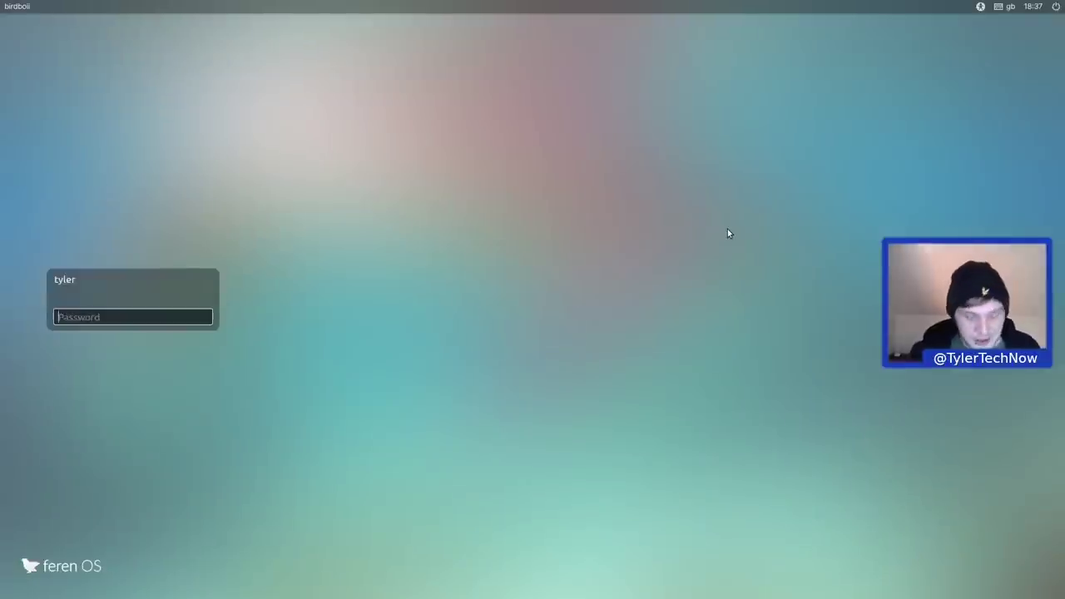
{"action": "type", "text": "••"}
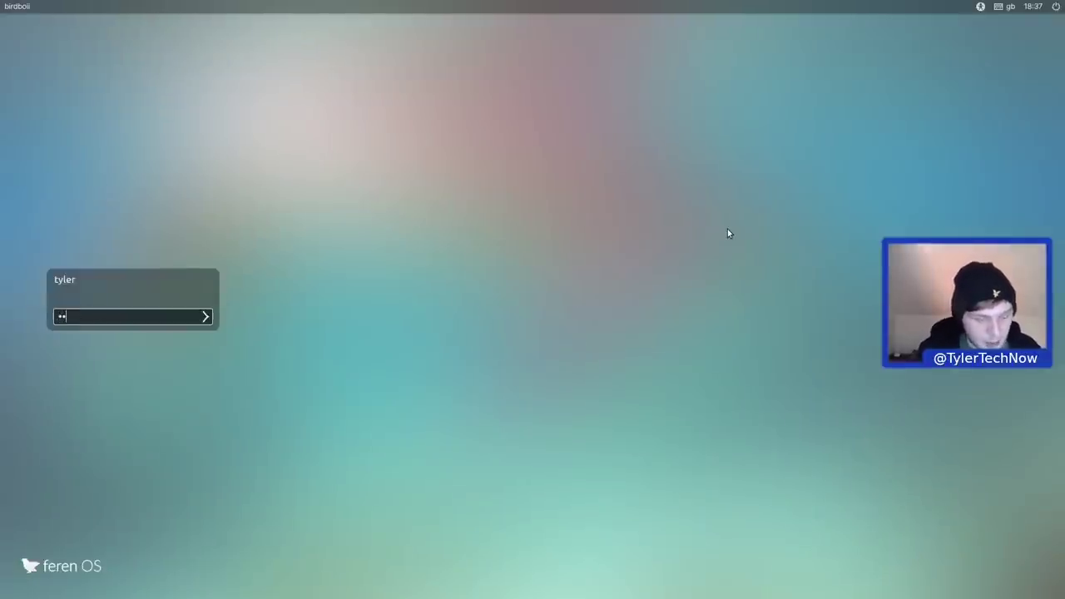
{"action": "type", "text": "••••••"}
{"action": "key", "text": "Return"}
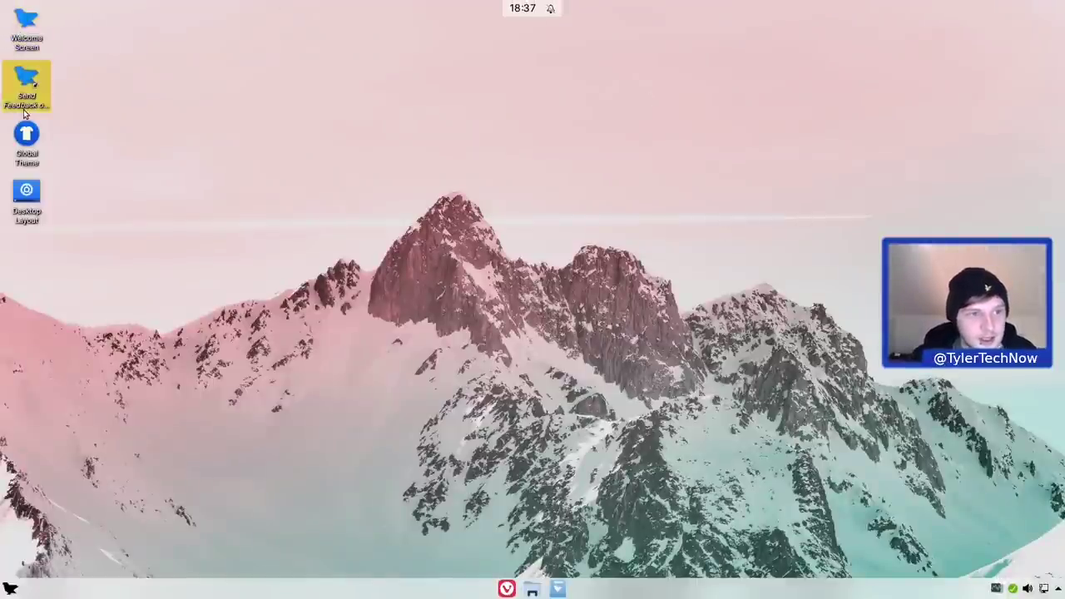
Open the home folder and the Global Theme settings, and arrange their windows side by side
{"action": "left_click", "coordinate": [532, 588]}
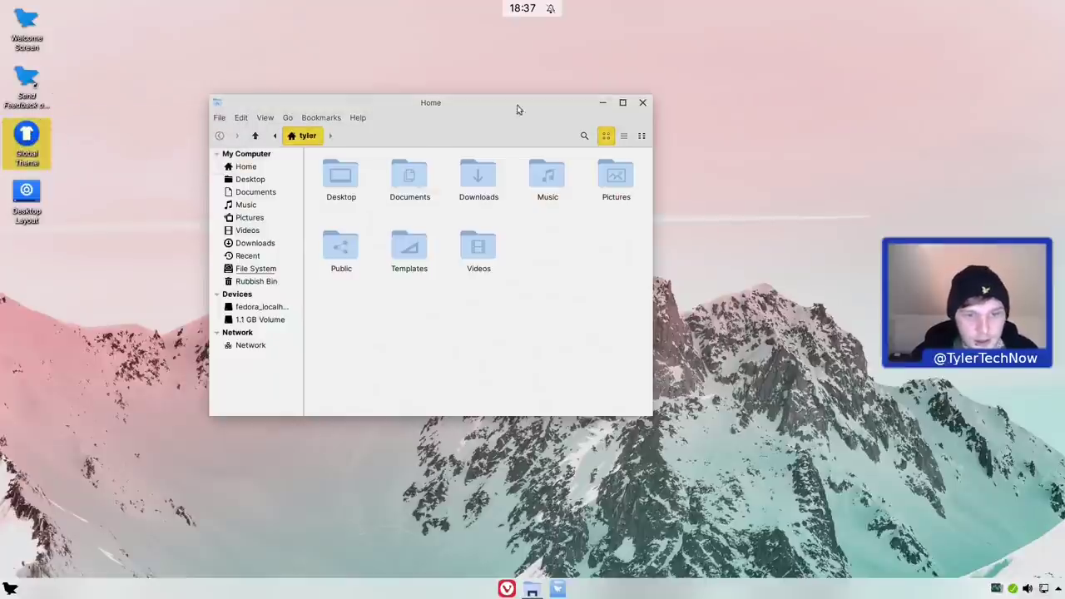
{"action": "left_click_drag", "start_coordinate": [471, 62], "coordinate": [727, 139]}
{"action": "left_click_drag", "start_coordinate": [436, 104], "coordinate": [296, 87]}
{"action": "left_click_drag", "start_coordinate": [749, 139], "coordinate": [676, 74]}
Apply the FerenPurpleDark global theme
{"action": "scroll", "coordinate": [814, 227], "scroll_direction": "down", "scroll_amount": 3}
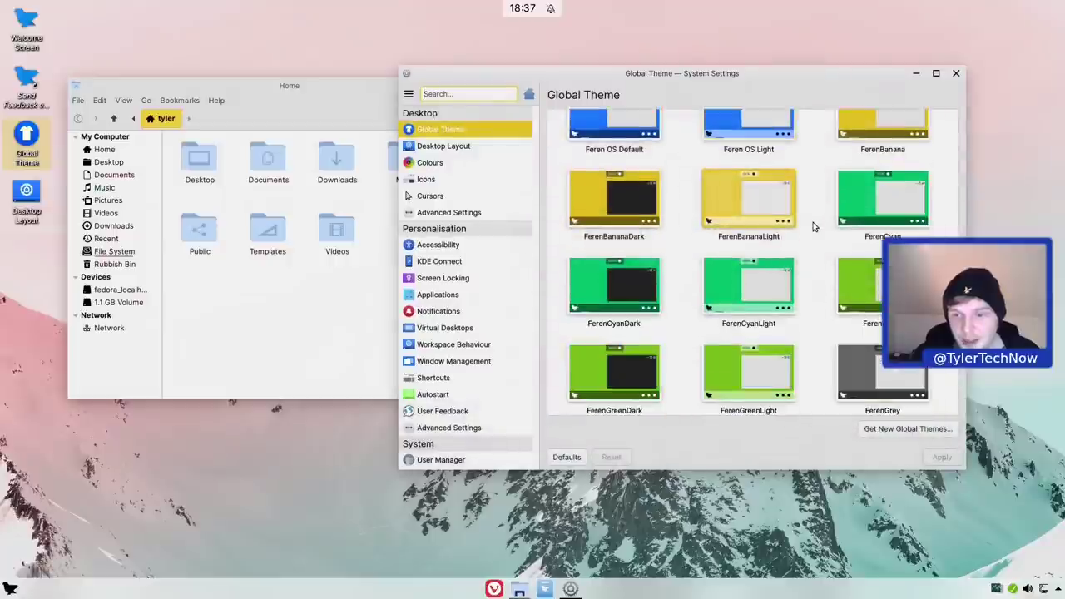
{"action": "scroll", "coordinate": [814, 226], "scroll_direction": "down", "scroll_amount": 10}
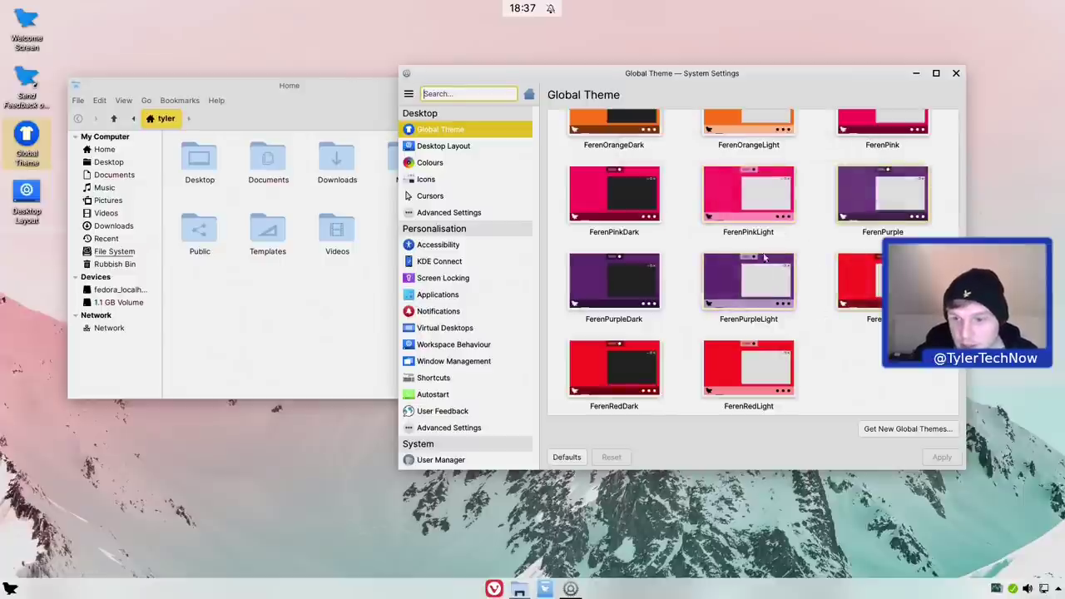
{"action": "left_click", "coordinate": [614, 281]}
{"action": "left_click", "coordinate": [940, 457]}
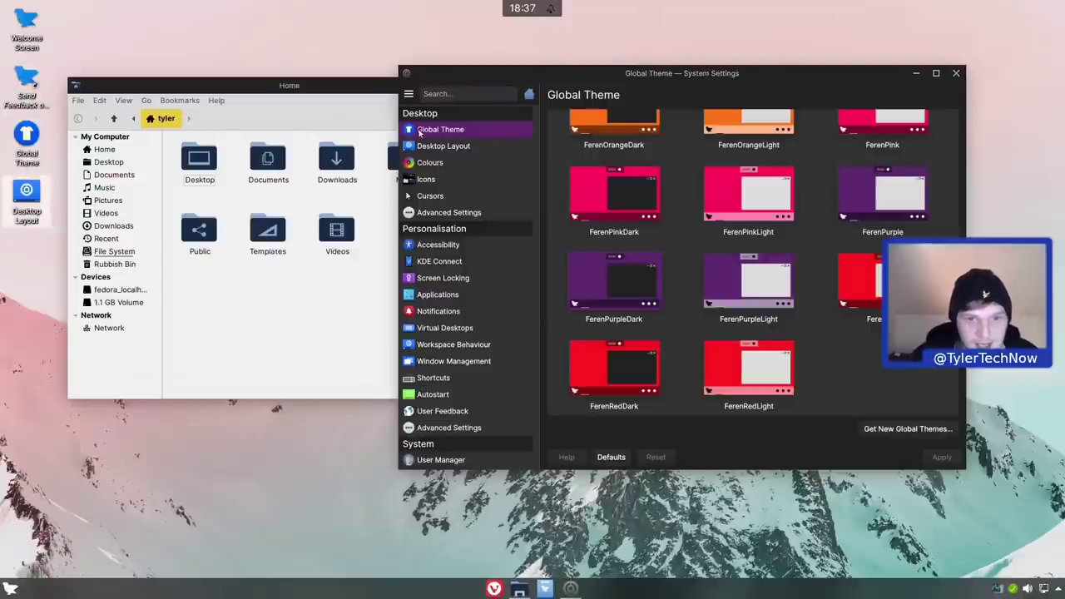
Bring the home folder window forward and reposition it to examine the purple dark theme, and close it
{"action": "left_click", "coordinate": [315, 86]}
{"action": "left_click_drag", "start_coordinate": [315, 86], "coordinate": [337, 76]}
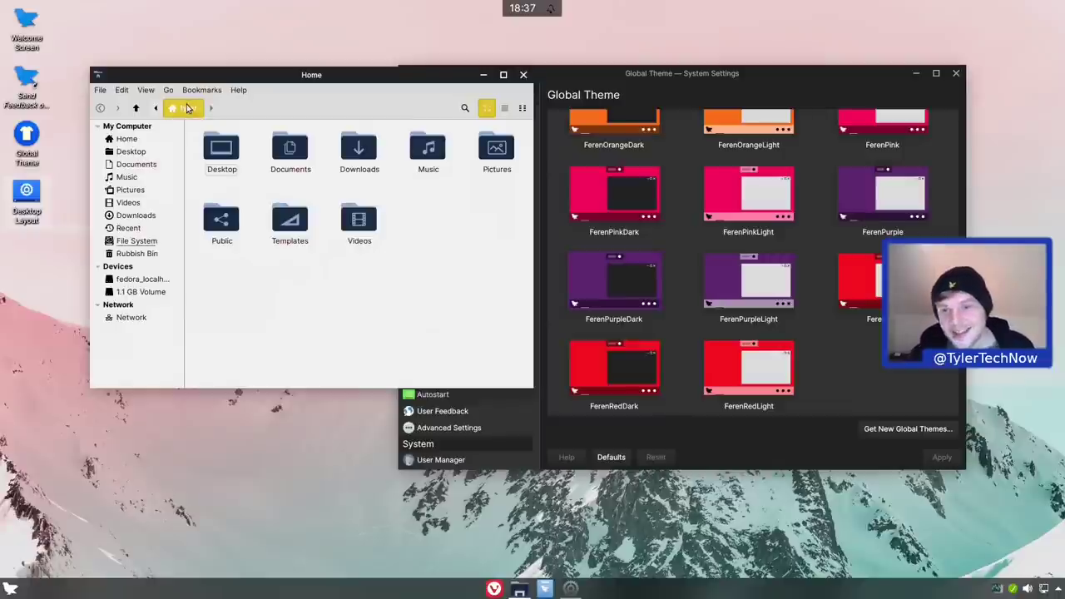
{"action": "left_click", "coordinate": [524, 75]}
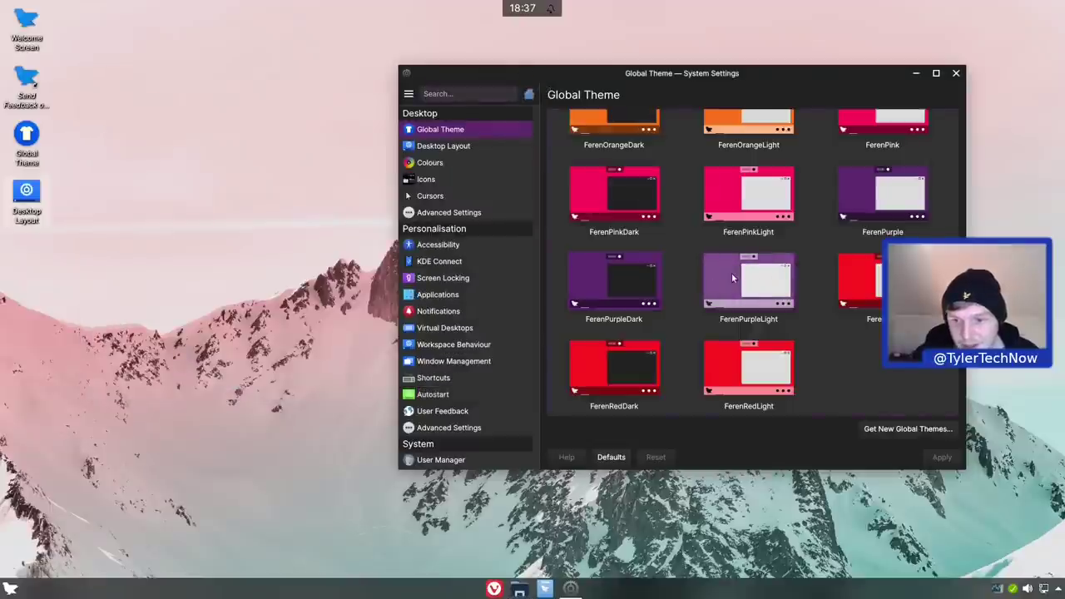
Apply the FerenPurpleLight global theme, and open the home folder to examine its appearance before closing it
{"action": "left_click", "coordinate": [774, 279]}
{"action": "left_click", "coordinate": [938, 456]}
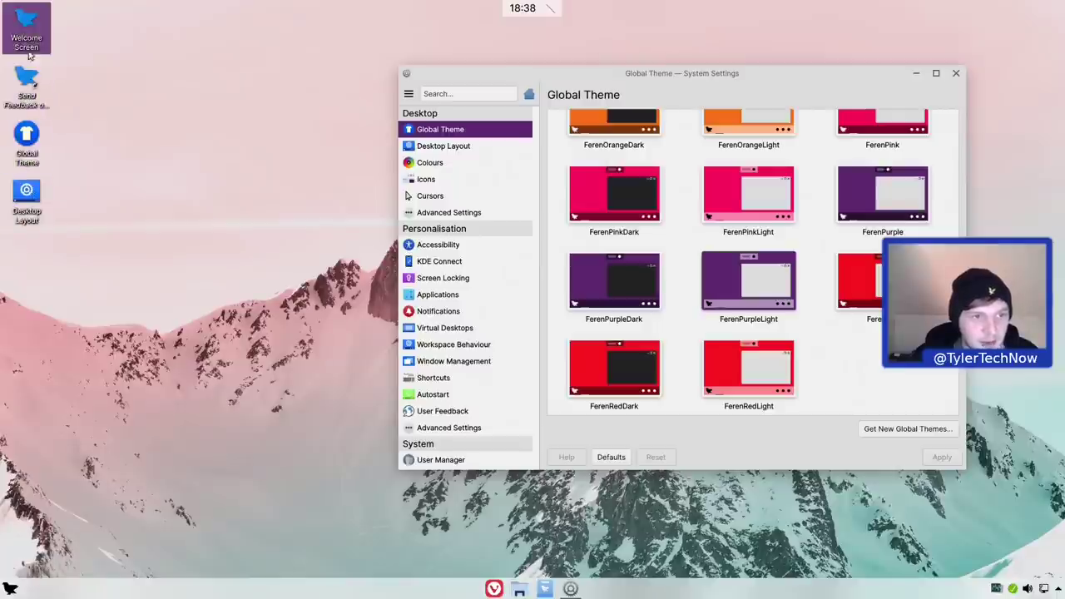
{"action": "left_click", "coordinate": [518, 589]}
{"action": "left_click_drag", "start_coordinate": [286, 271], "coordinate": [395, 111]}
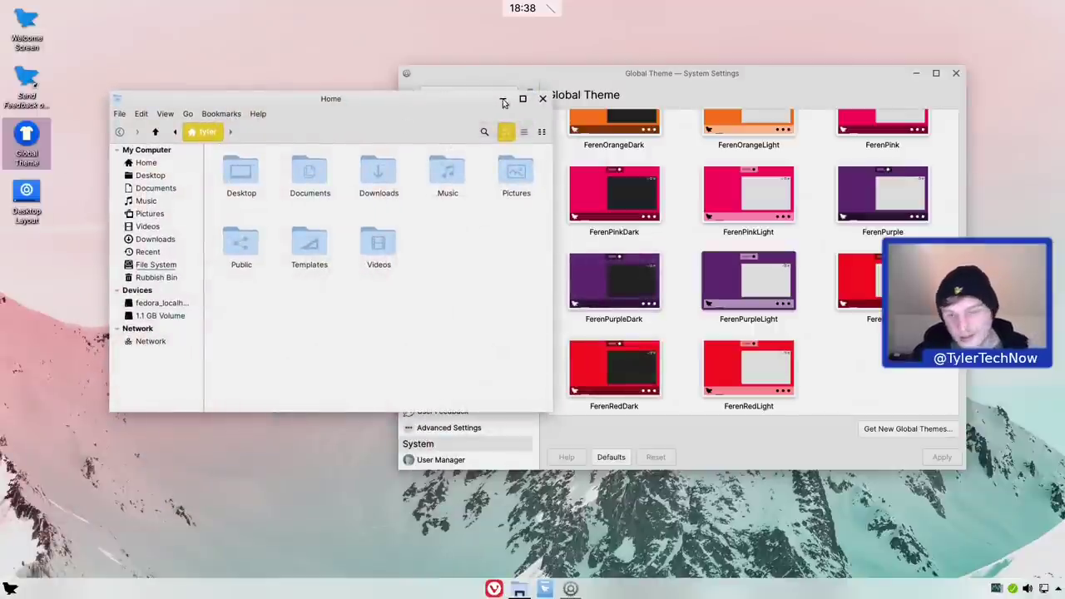
{"action": "left_click", "coordinate": [542, 101]}
Apply the Feren OS Dark global theme, and log out of the desktop session and back in
{"action": "scroll", "coordinate": [799, 276], "scroll_direction": "up", "scroll_amount": 5}
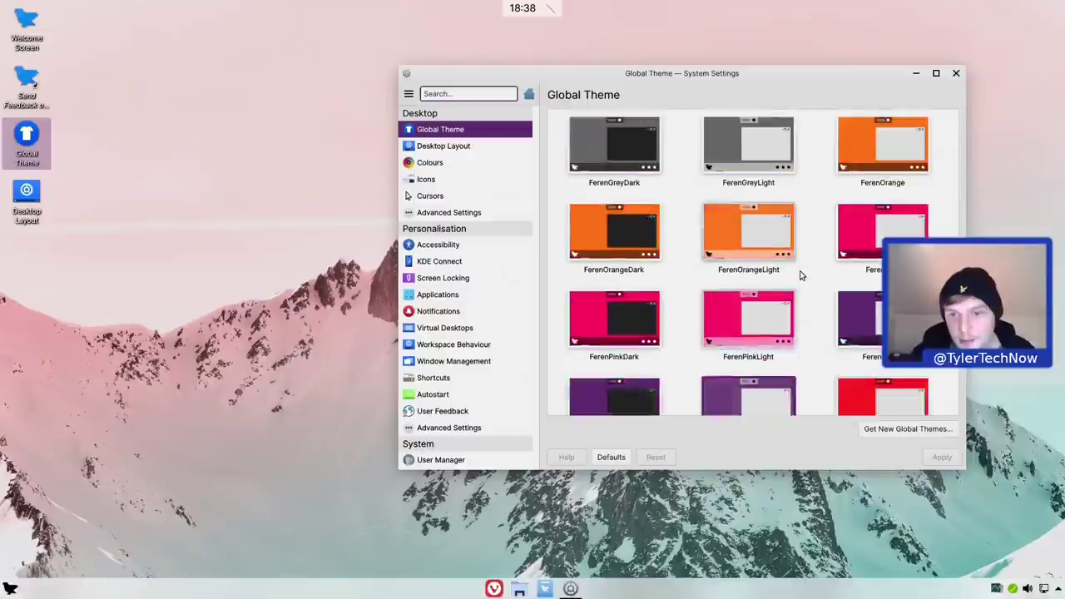
{"action": "scroll", "coordinate": [799, 276], "scroll_direction": "up", "scroll_amount": 2}
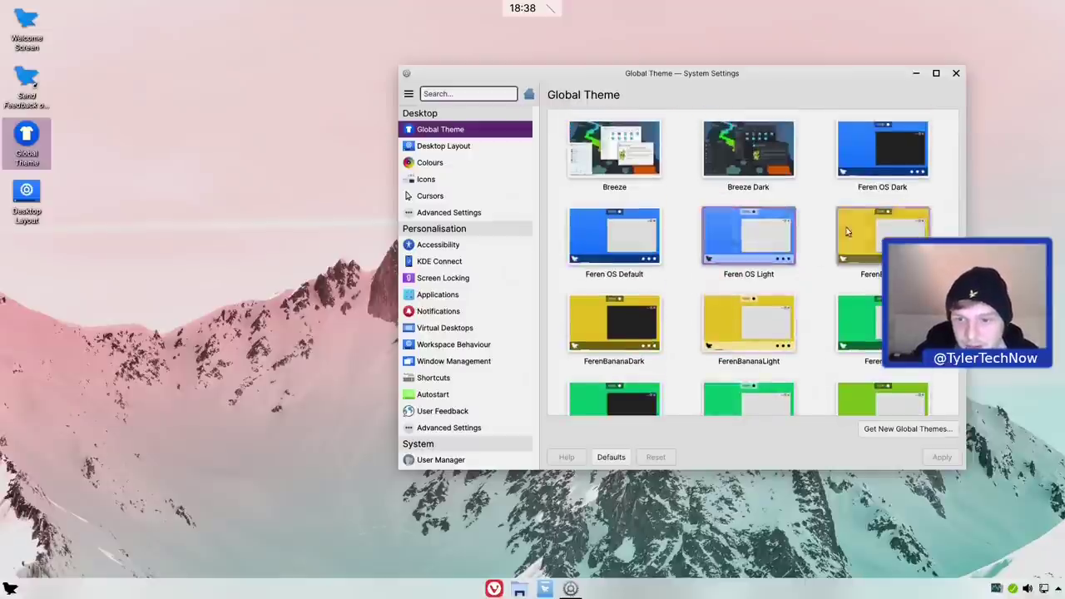
{"action": "left_click", "coordinate": [871, 157]}
{"action": "left_click", "coordinate": [943, 458]}
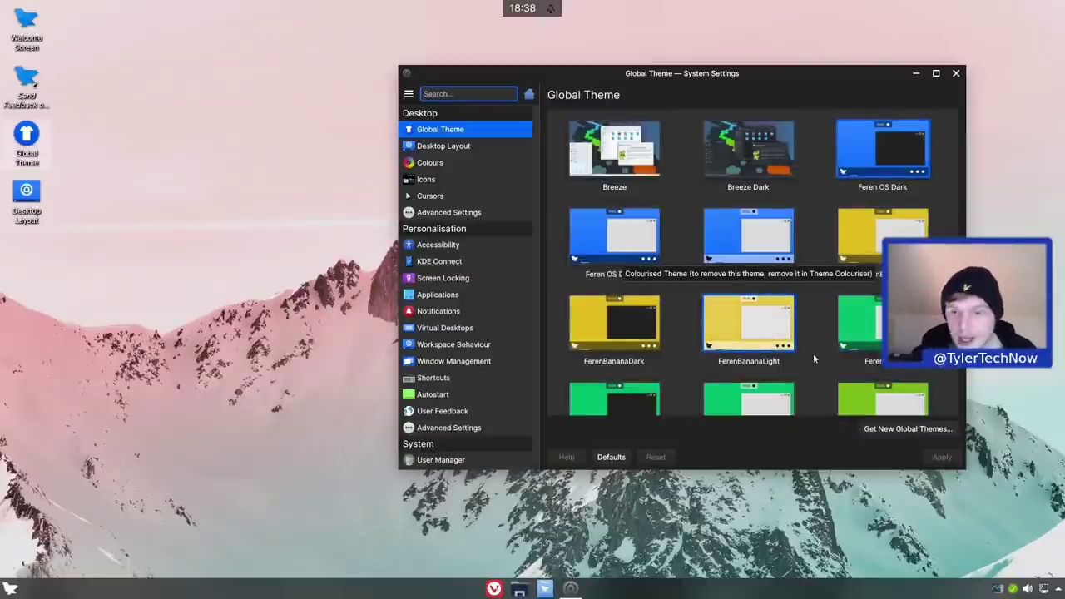
{"action": "left_click", "coordinate": [10, 589]}
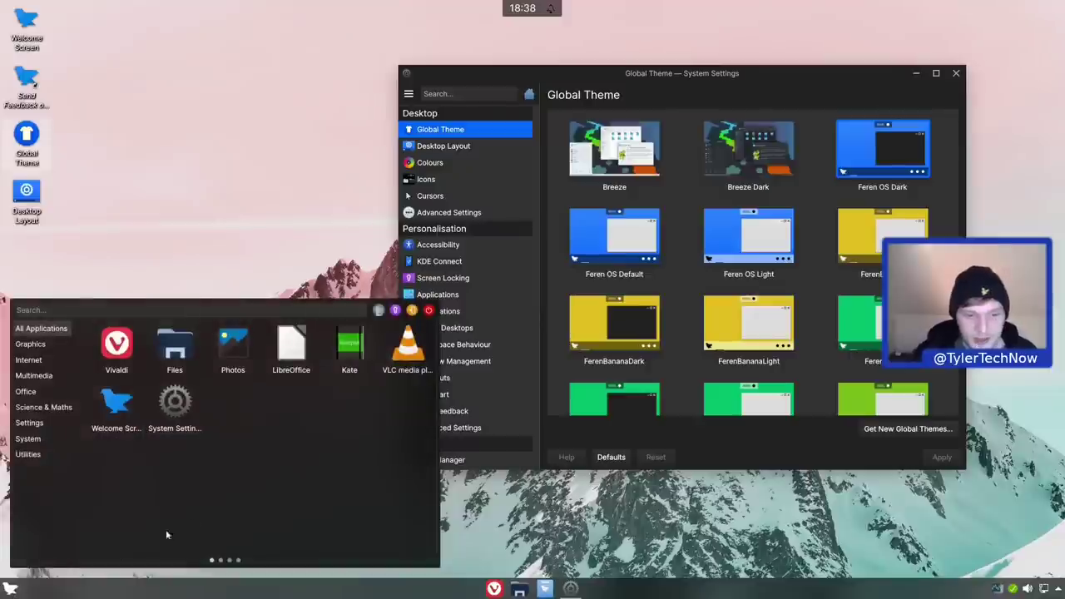
{"action": "left_click", "coordinate": [422, 314]}
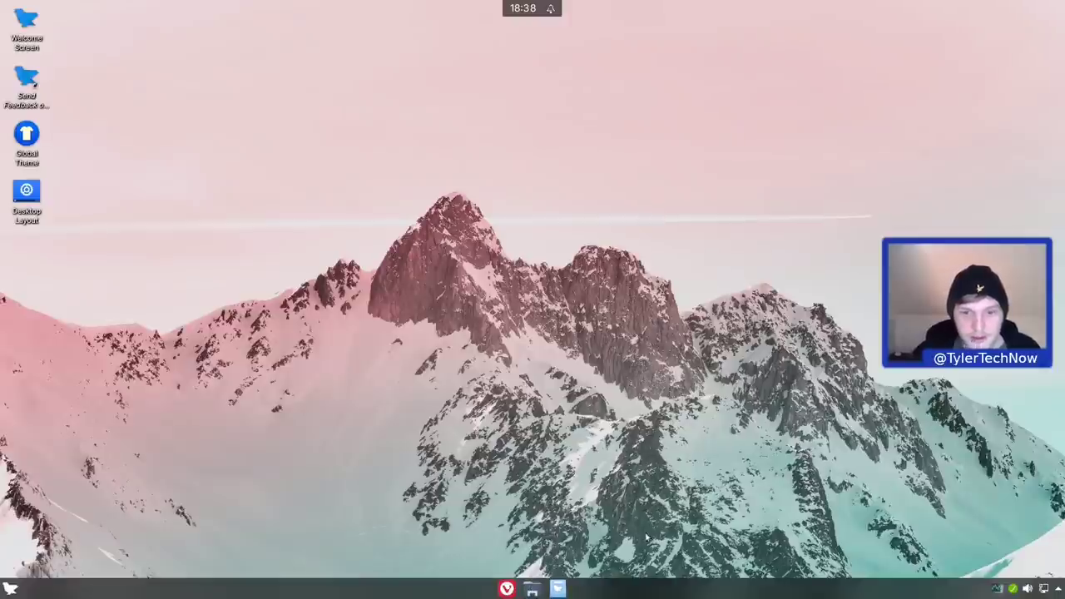
Open the home folder and reposition its window to examine the dark theme's appearance
{"action": "left_click", "coordinate": [531, 588]}
{"action": "left_click_drag", "start_coordinate": [255, 83], "coordinate": [787, 110]}
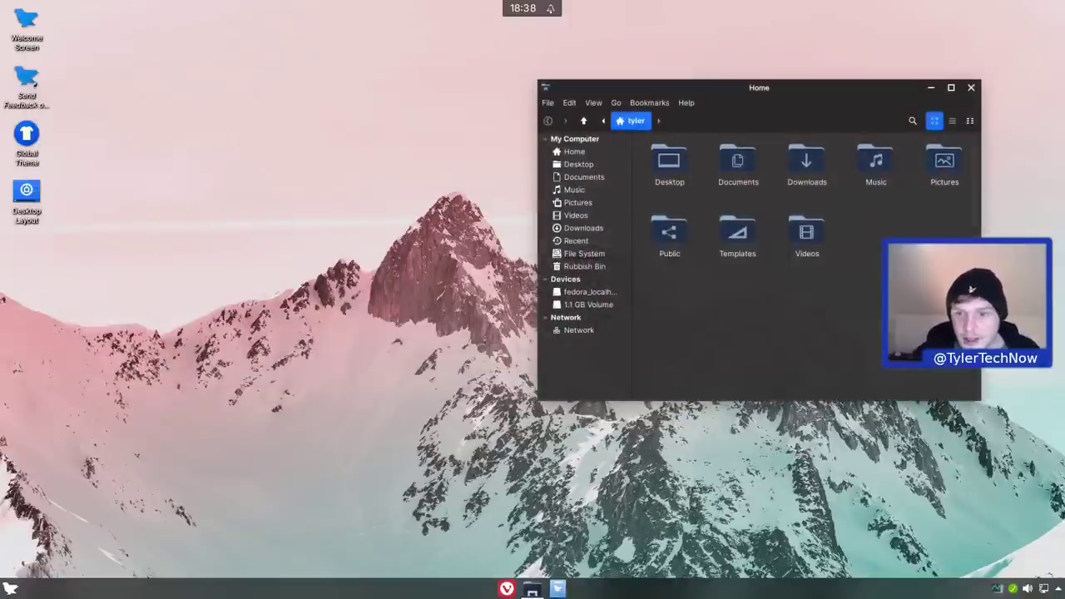
{"action": "left_click_drag", "start_coordinate": [949, 308], "coordinate": [806, 302]}
Browse the Graphics applications and open Photos
{"action": "left_click", "coordinate": [10, 588]}
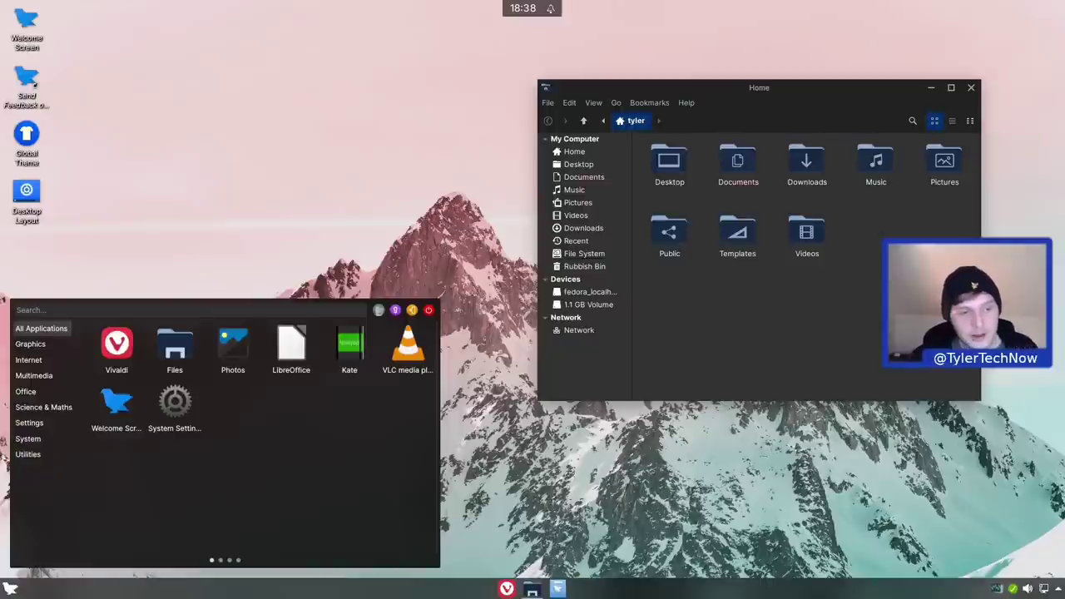
{"action": "mouse_move", "coordinate": [40, 347]}
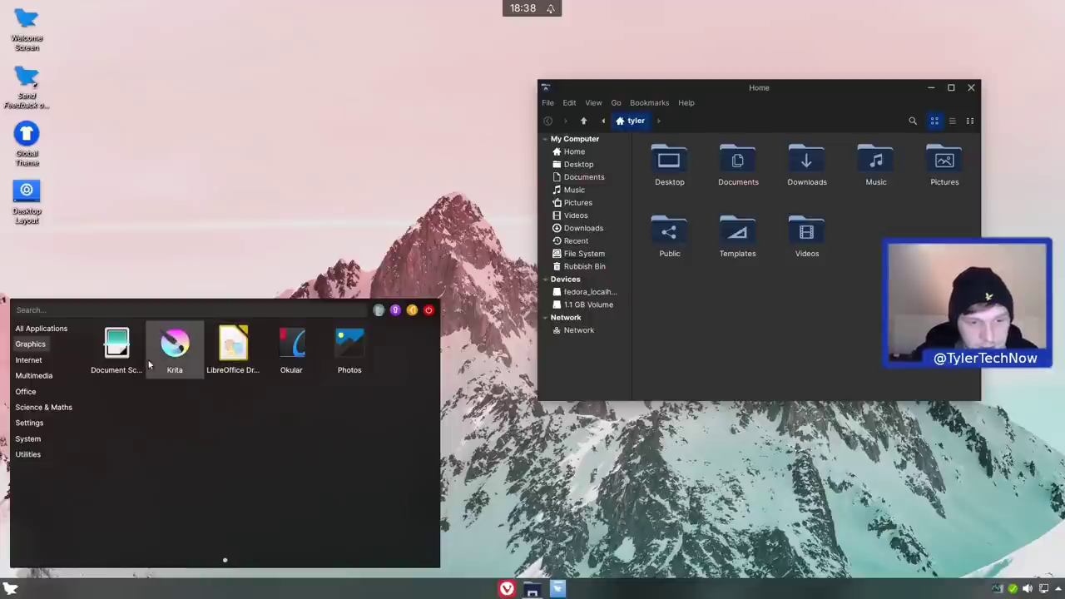
{"action": "left_click", "coordinate": [350, 347]}
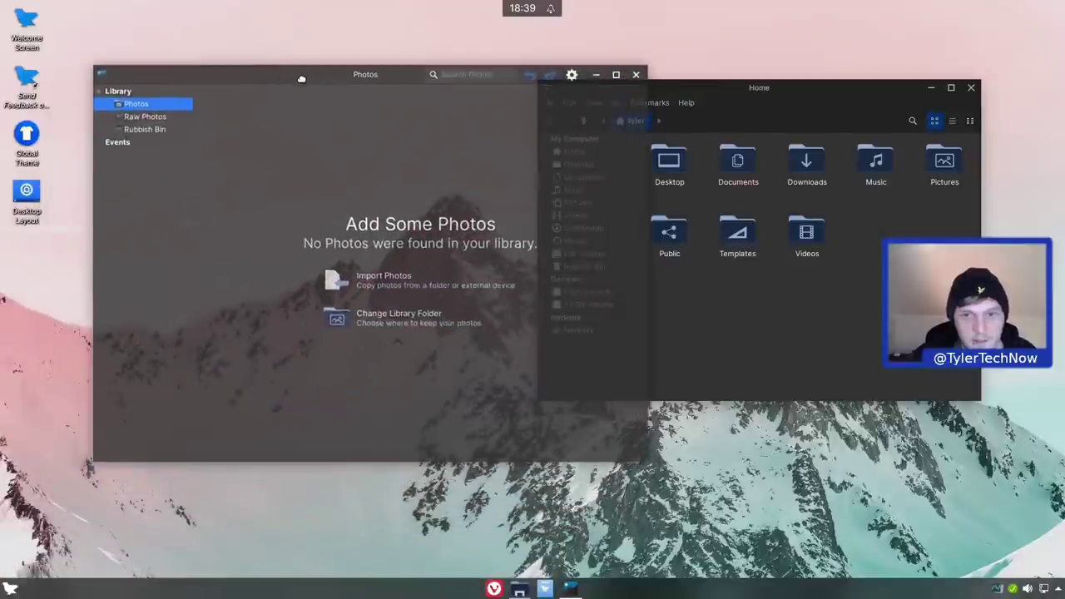
Browse the Internet applications, open the Vivaldi browser in a restored window to examine its appearance, and close it
{"action": "left_click", "coordinate": [9, 589]}
{"action": "left_click", "coordinate": [33, 360]}
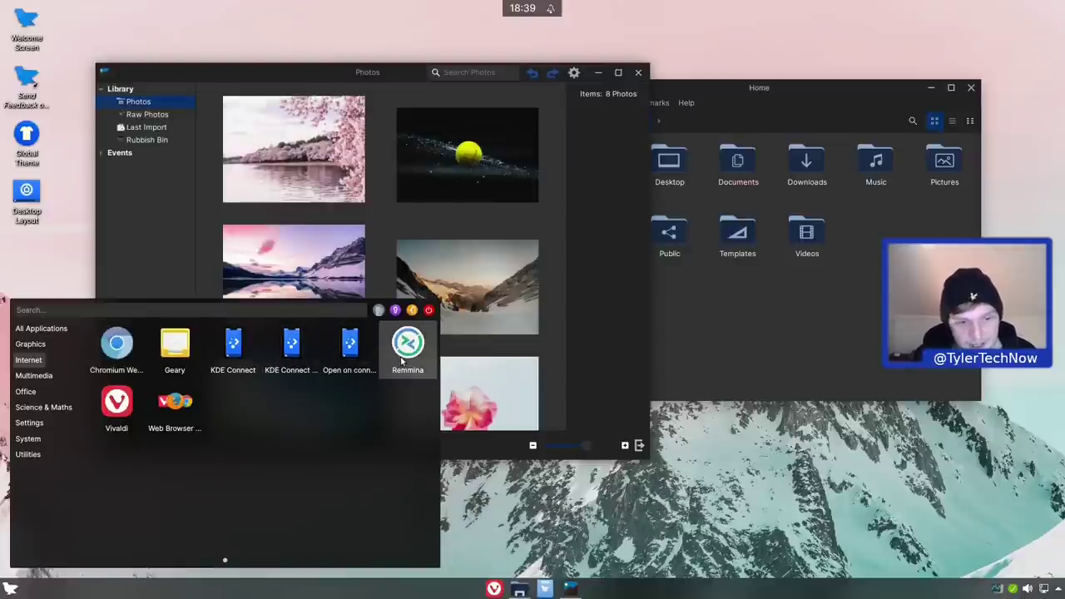
{"action": "left_click", "coordinate": [470, 167]}
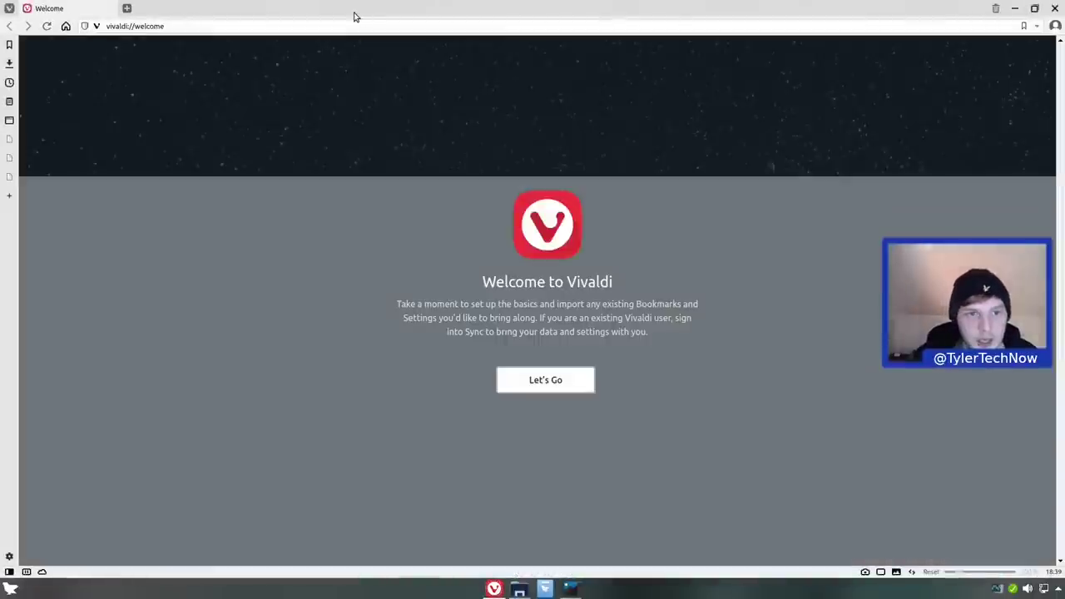
{"action": "double_click", "coordinate": [354, 15]}
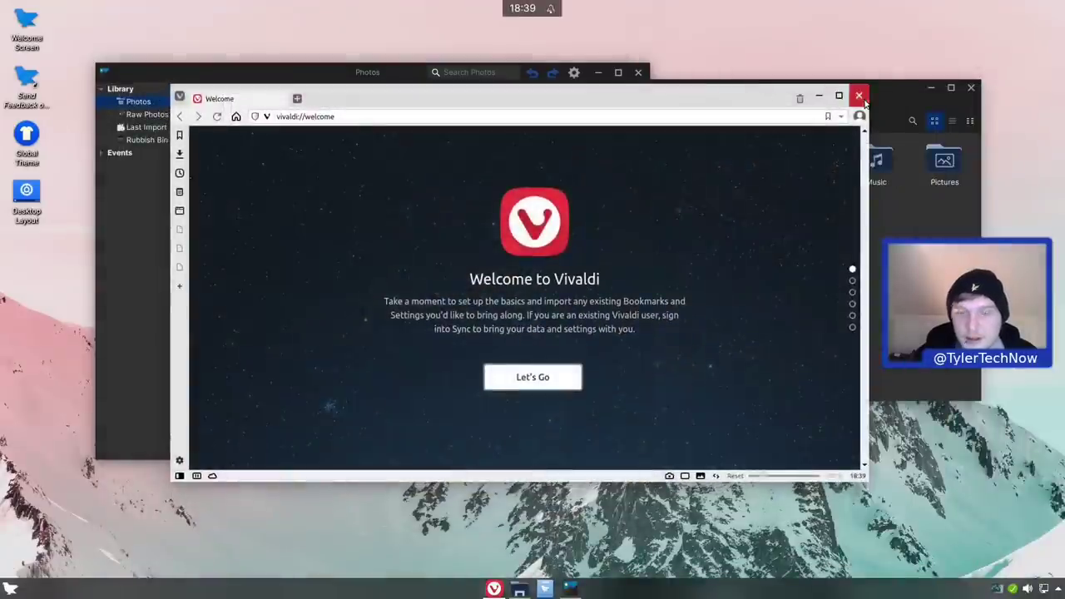
{"action": "left_click", "coordinate": [859, 96]}
Open the Chromium web browser from the Internet applications to examine its appearance, and close it
{"action": "left_click", "coordinate": [10, 589]}
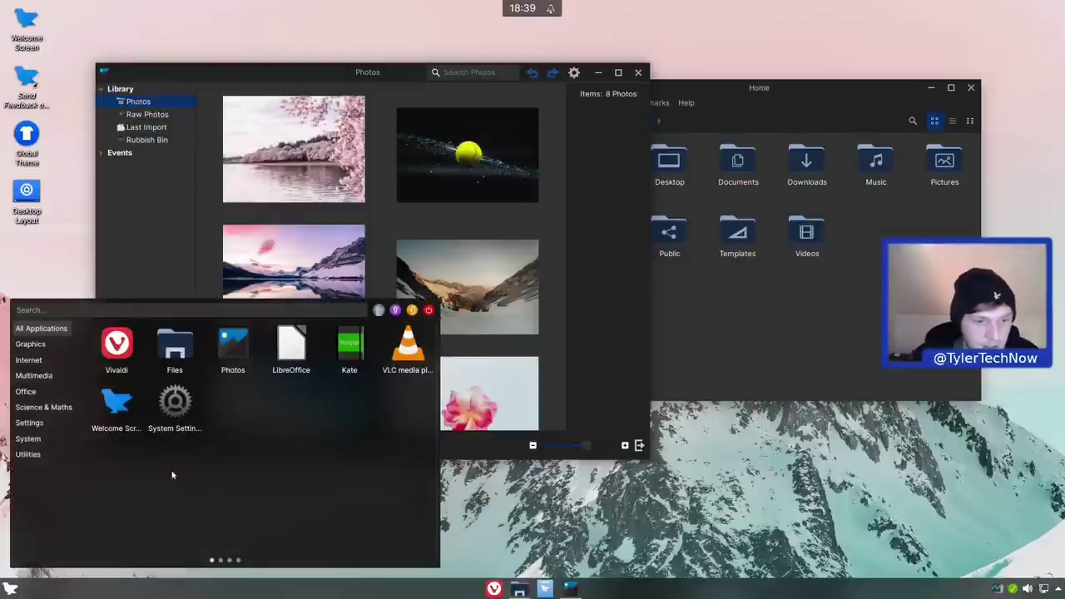
{"action": "mouse_move", "coordinate": [38, 361]}
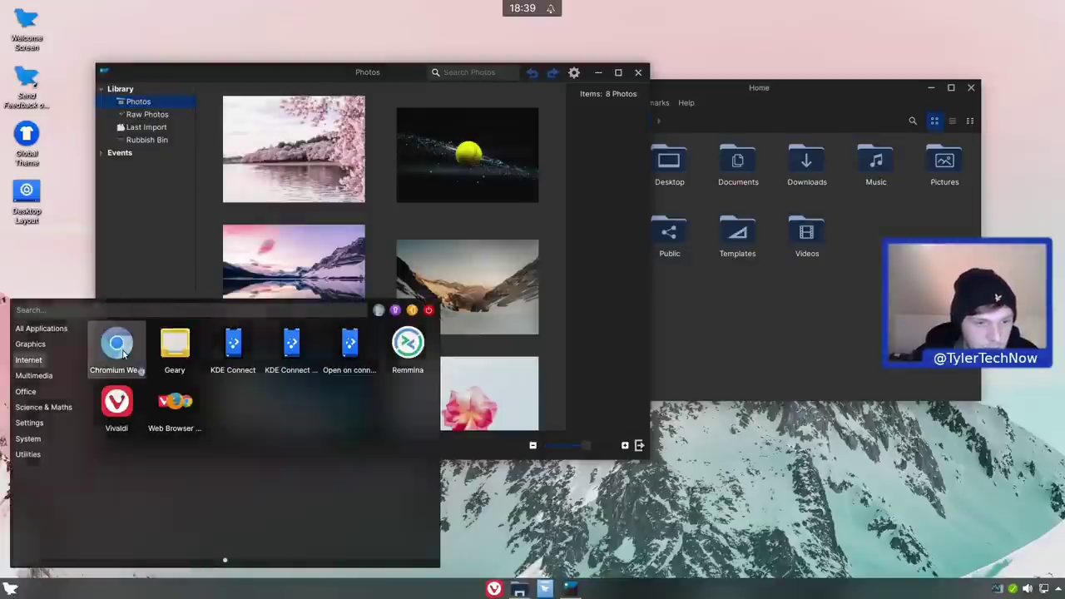
{"action": "left_click", "coordinate": [116, 345]}
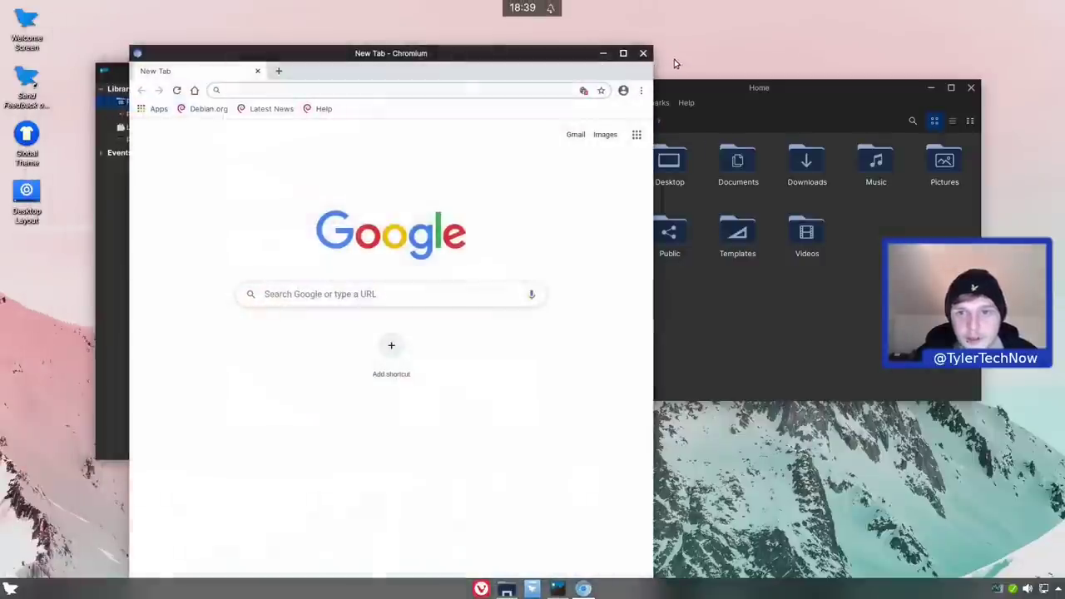
{"action": "left_click", "coordinate": [638, 45]}
Open VLC media player from the Multimedia applications and accept its privacy policy with metadata network access allowed
{"action": "left_click", "coordinate": [10, 589]}
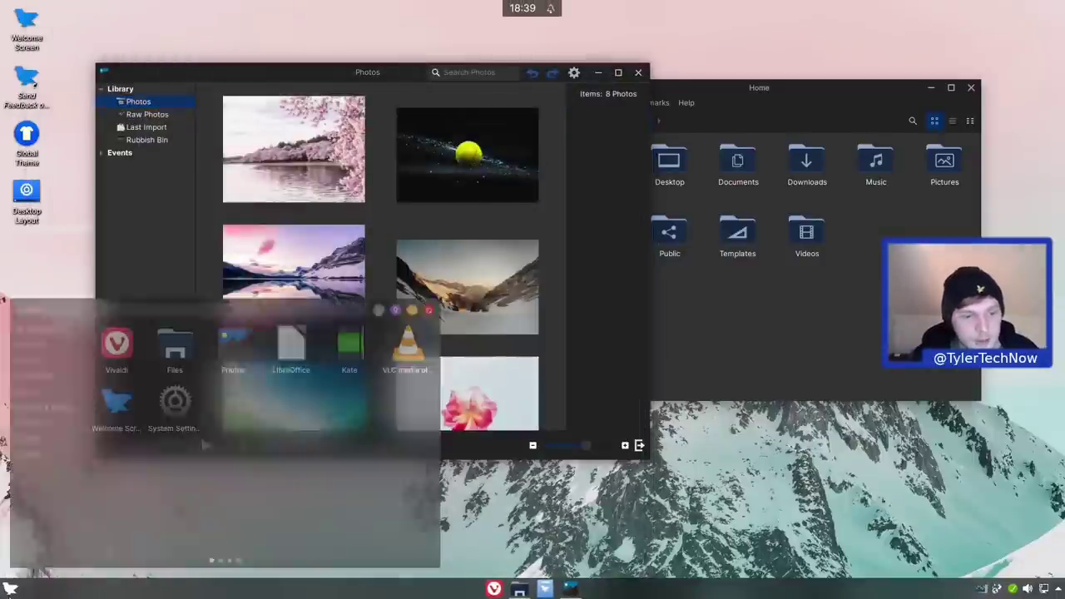
{"action": "mouse_move", "coordinate": [38, 360]}
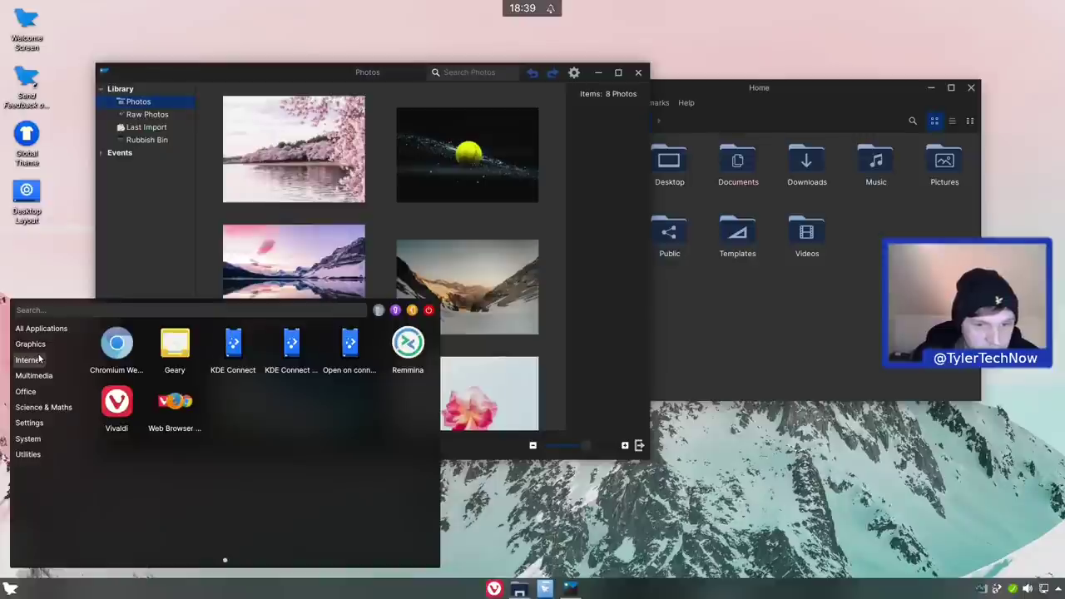
{"action": "mouse_move", "coordinate": [40, 381]}
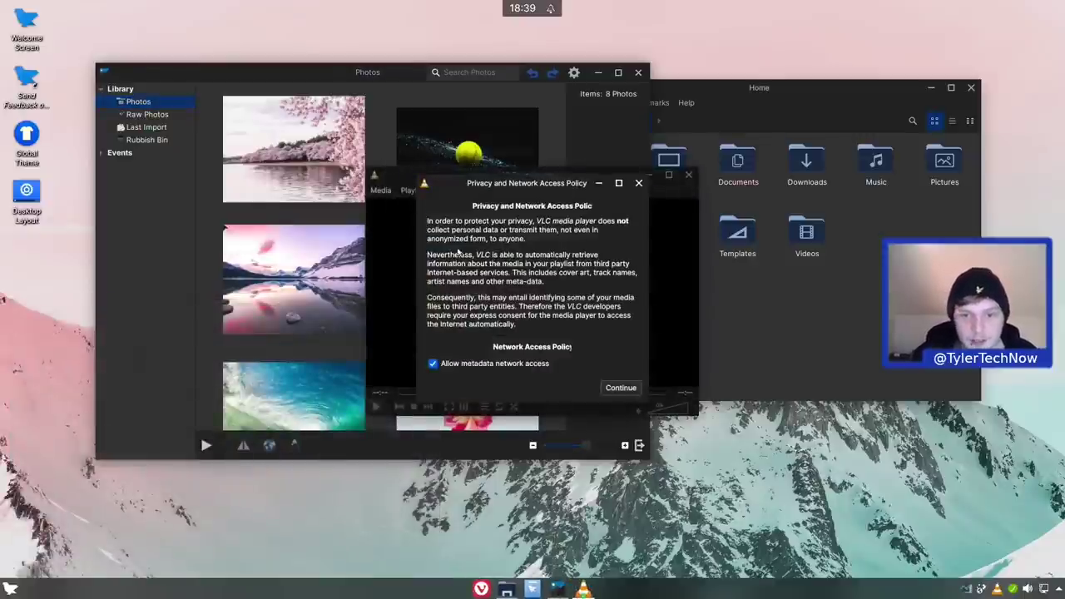
{"action": "left_click", "coordinate": [621, 388]}
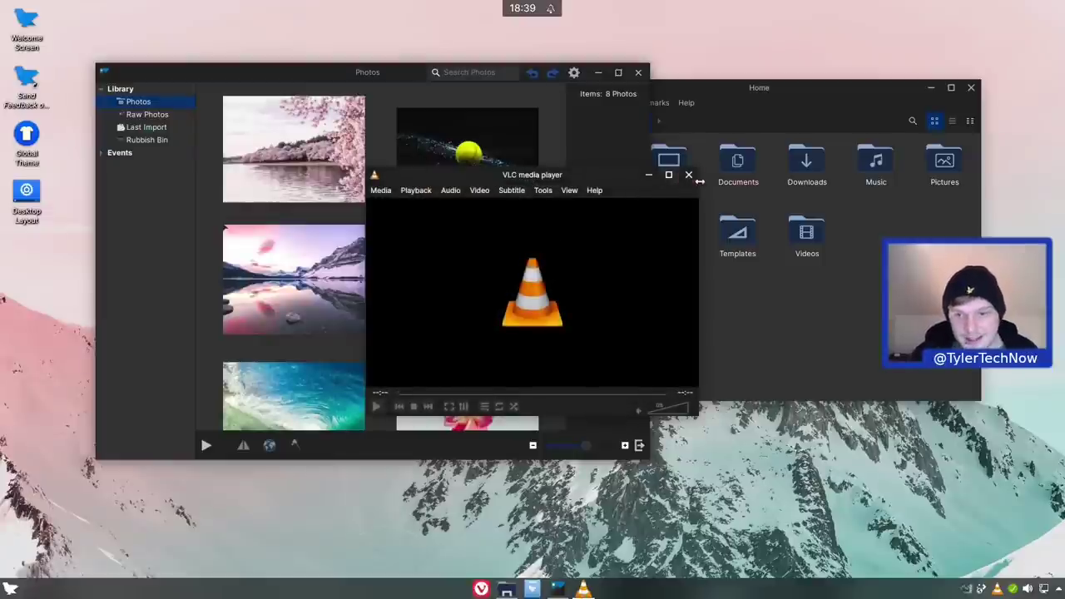
Open LibreOffice Writer from the Office applications, turn off tips on startup, and dismiss the Tip of the Day
{"action": "left_click", "coordinate": [10, 588]}
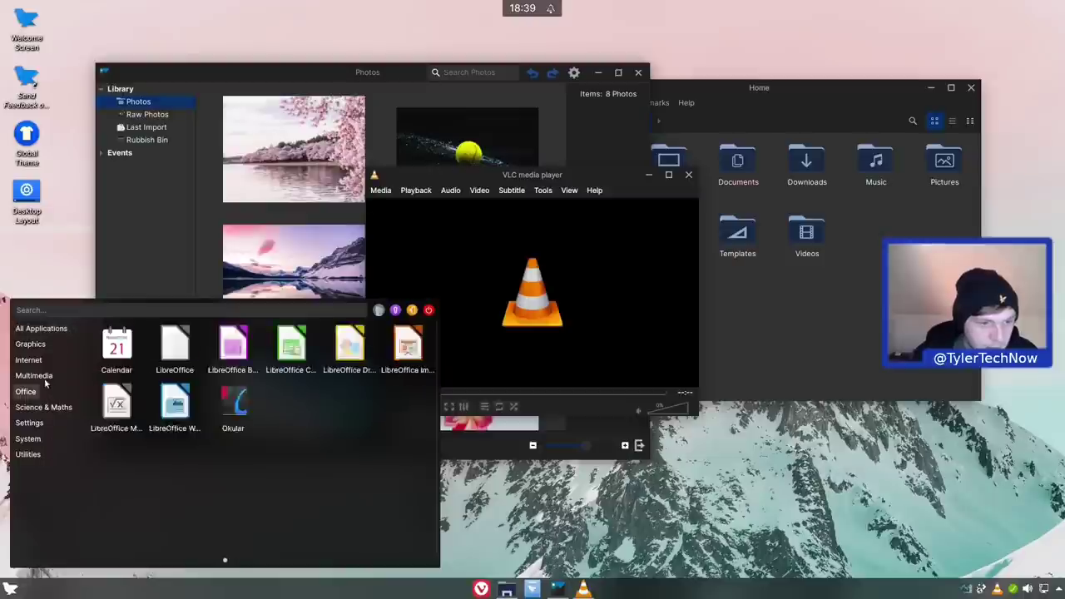
{"action": "mouse_move", "coordinate": [46, 378]}
{"action": "mouse_move", "coordinate": [38, 401]}
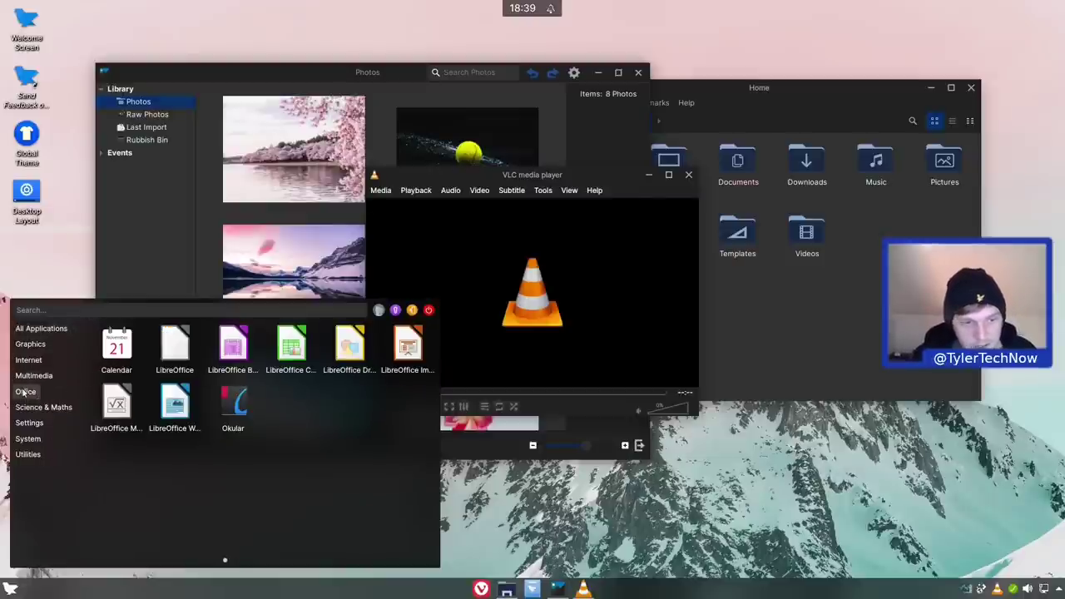
{"action": "left_click", "coordinate": [174, 408]}
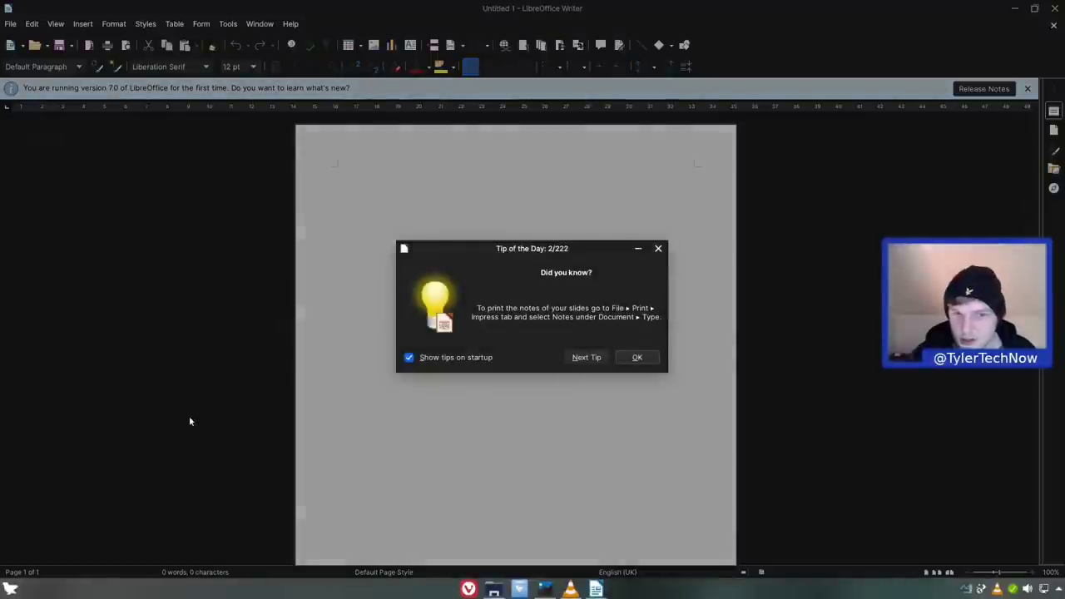
{"action": "left_click", "coordinate": [408, 357]}
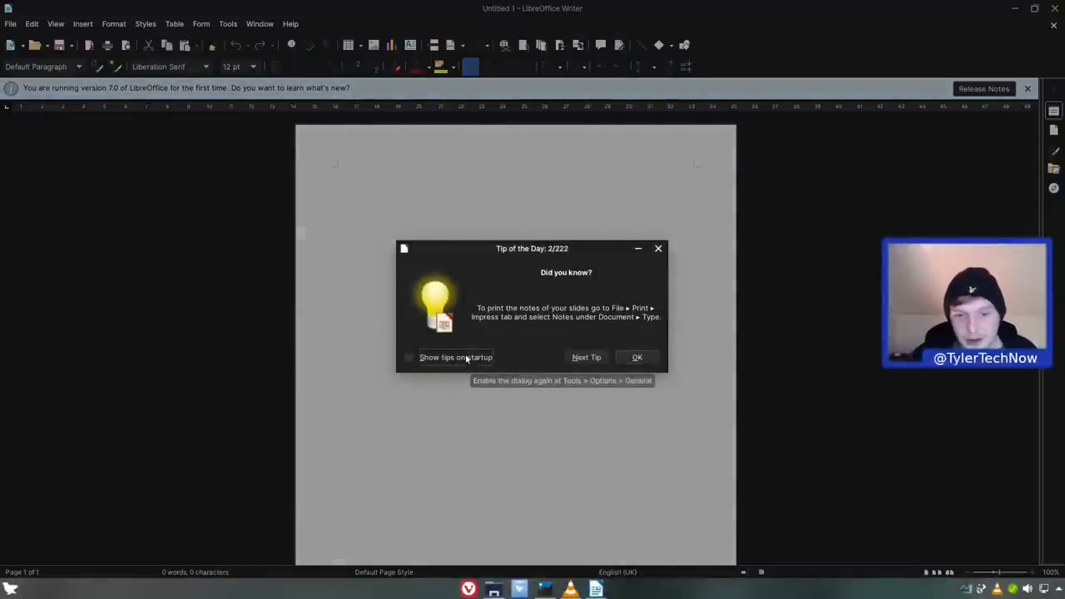
{"action": "left_click", "coordinate": [636, 357]}
Examine the version information in the About LibreOffice dialog and close it
{"action": "left_click", "coordinate": [290, 23]}
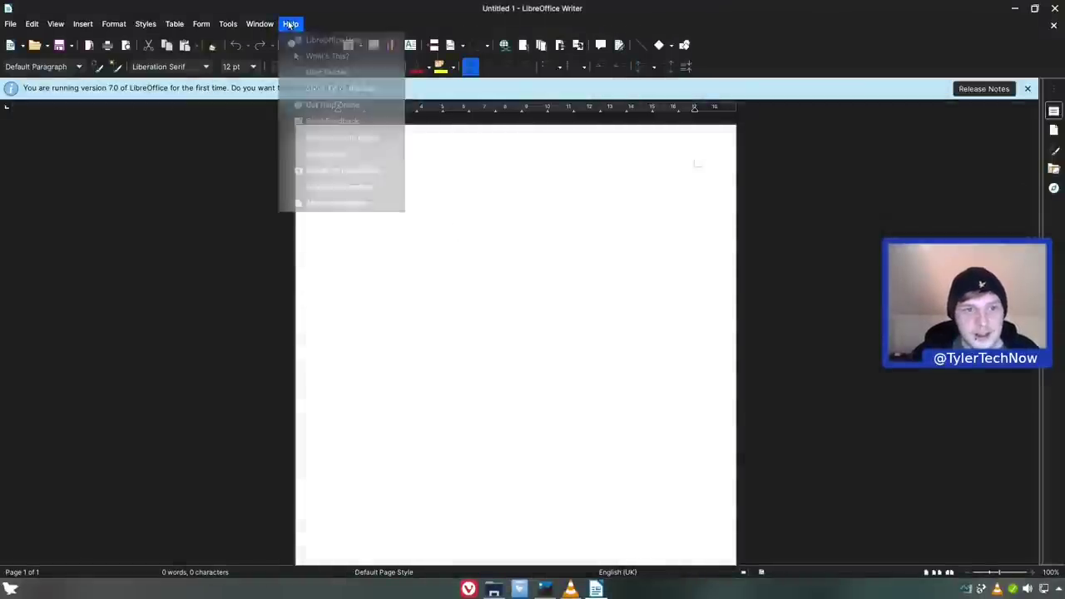
{"action": "left_click", "coordinate": [319, 205]}
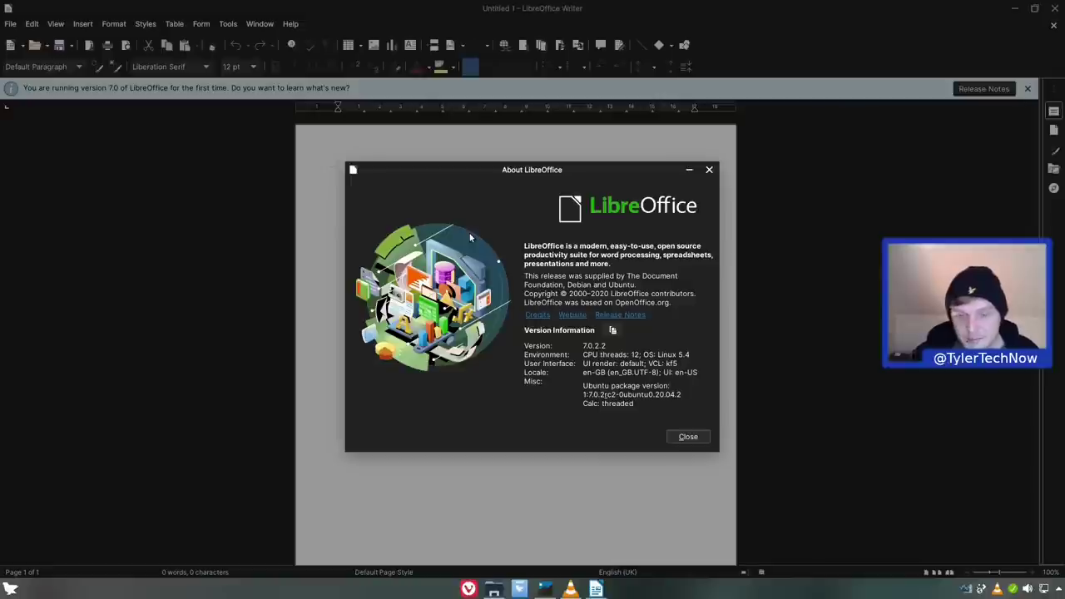
{"action": "left_click", "coordinate": [687, 437]}
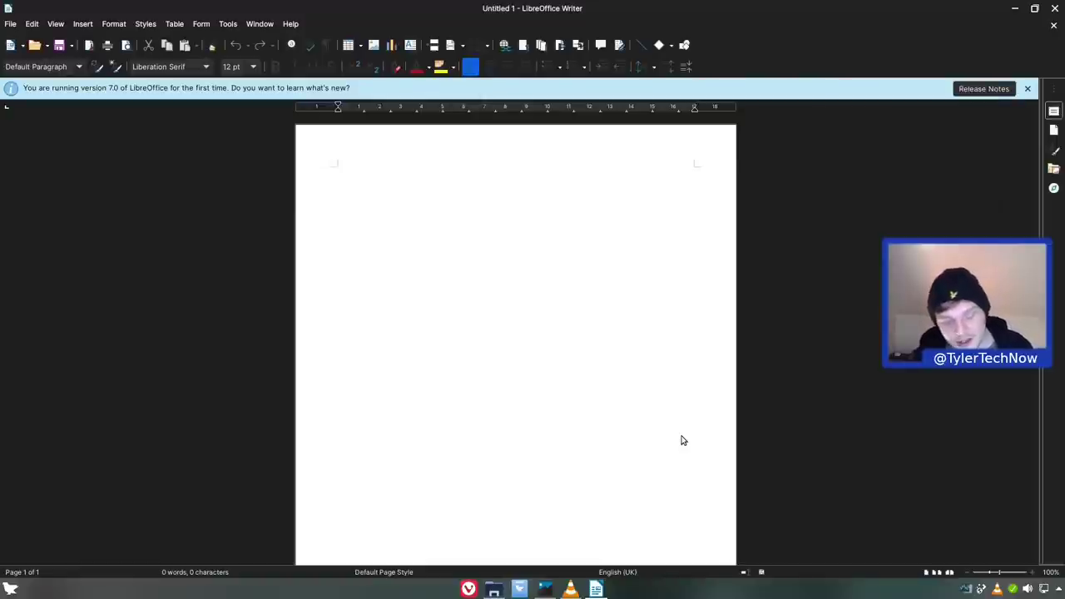
Enter the sample text "Sdfsd" in the blank Writer document
{"action": "type", "text": "sdfsd"}
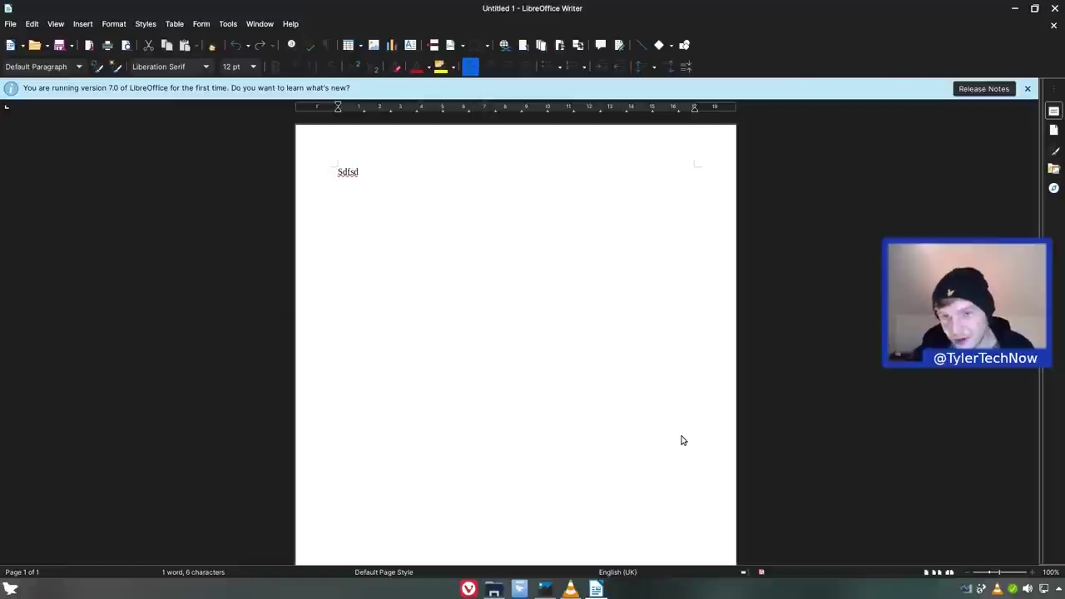
Close the Writer document without saving it and open Disks from the Settings applications
{"action": "left_click", "coordinate": [1055, 8]}
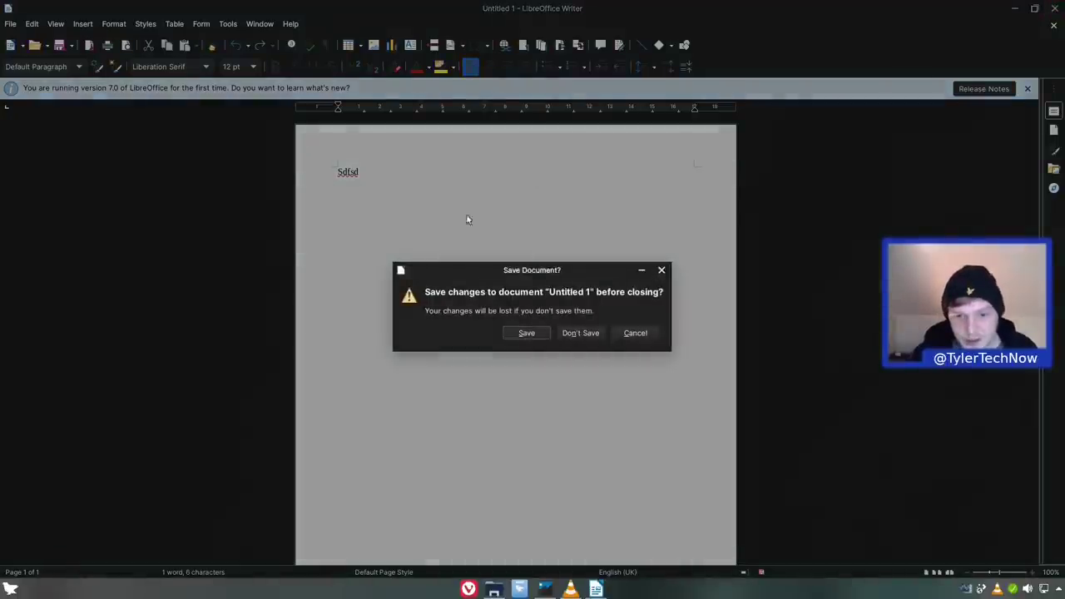
{"action": "left_click", "coordinate": [580, 334]}
{"action": "left_click", "coordinate": [10, 588]}
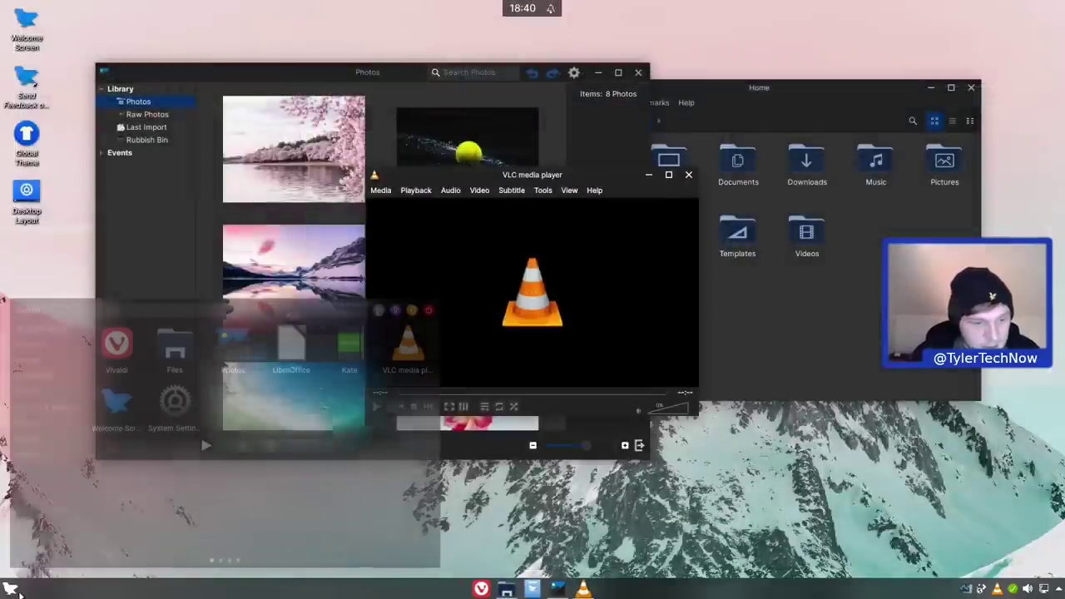
{"action": "mouse_move", "coordinate": [29, 391]}
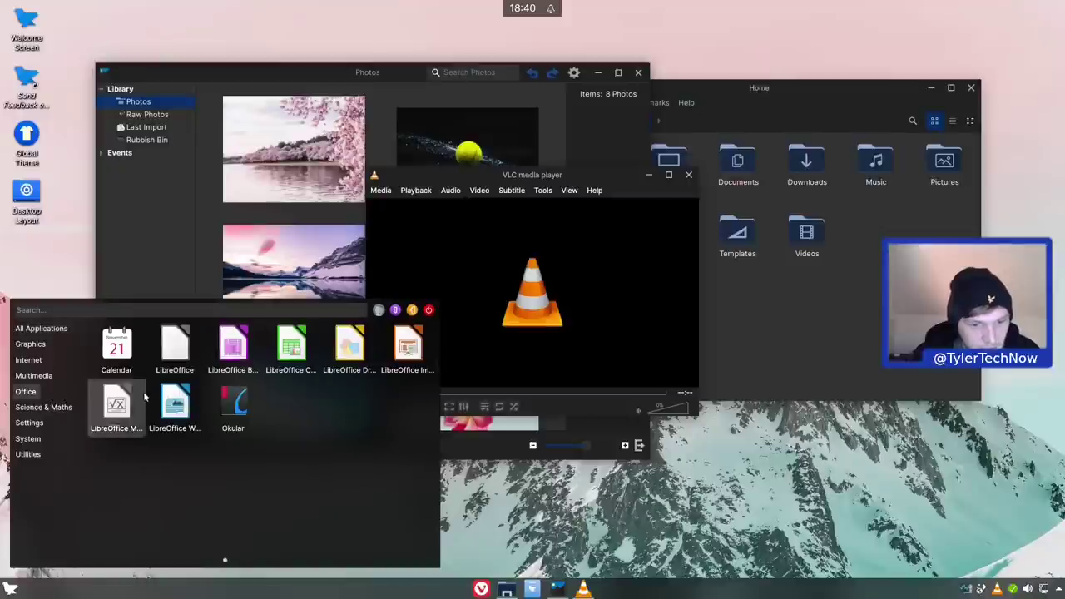
{"action": "mouse_move", "coordinate": [31, 412]}
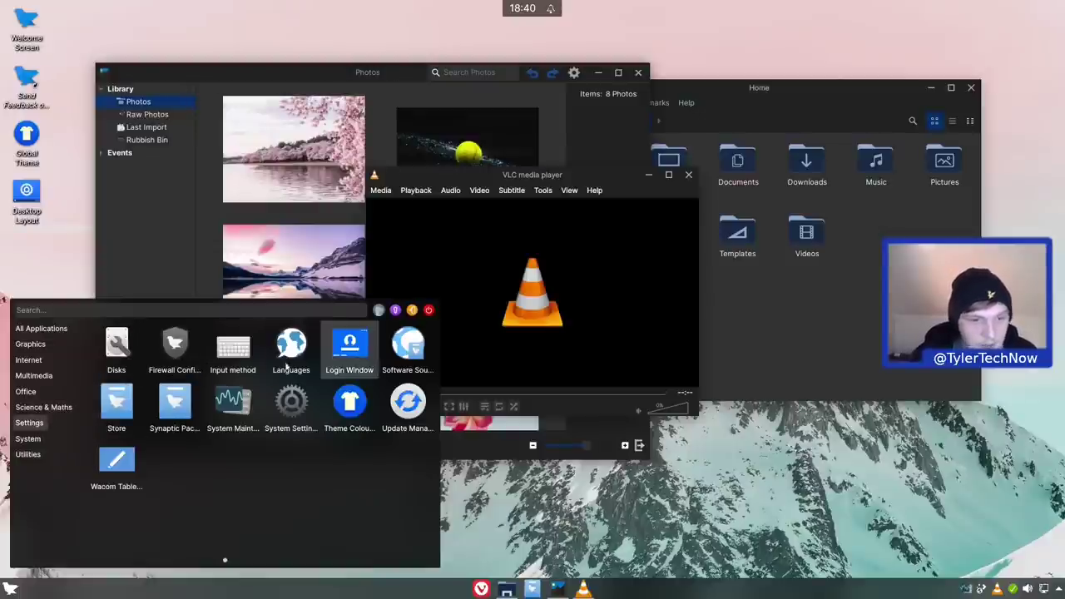
{"action": "left_click", "coordinate": [121, 349]}
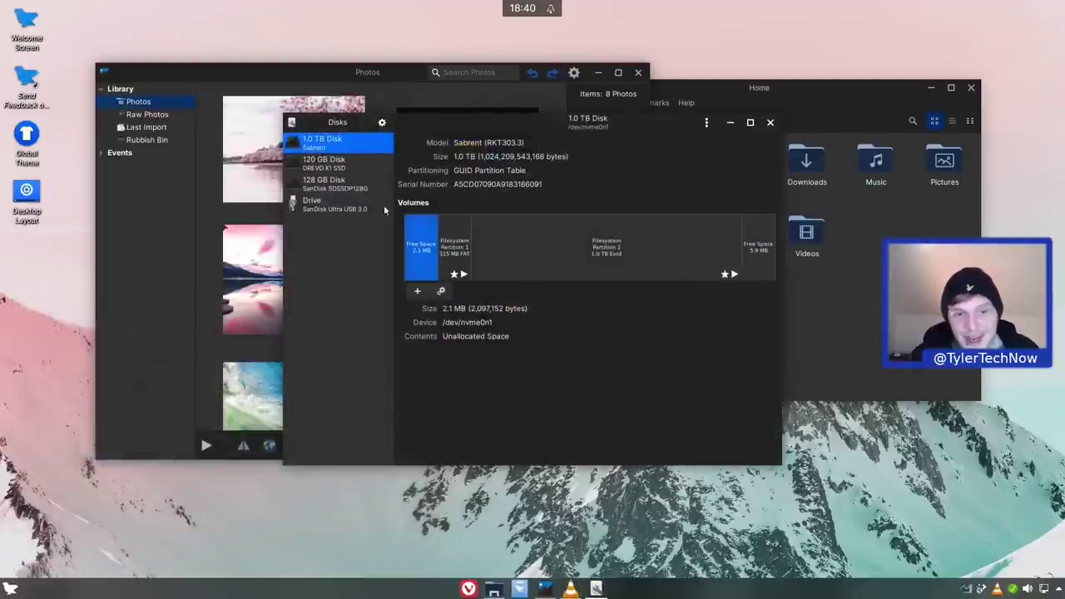
Benchmark Partition 2 of the 1.0 TB disk, authorising it with the account password, and close Disks
{"action": "left_click", "coordinate": [516, 250]}
{"action": "left_click", "coordinate": [464, 292]}
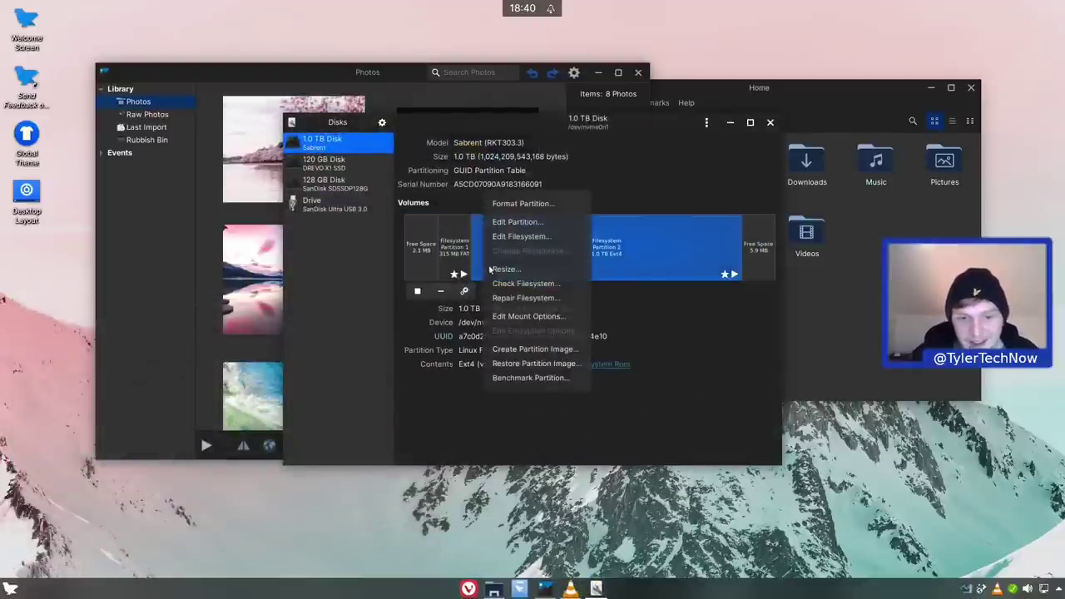
{"action": "left_click", "coordinate": [500, 376]}
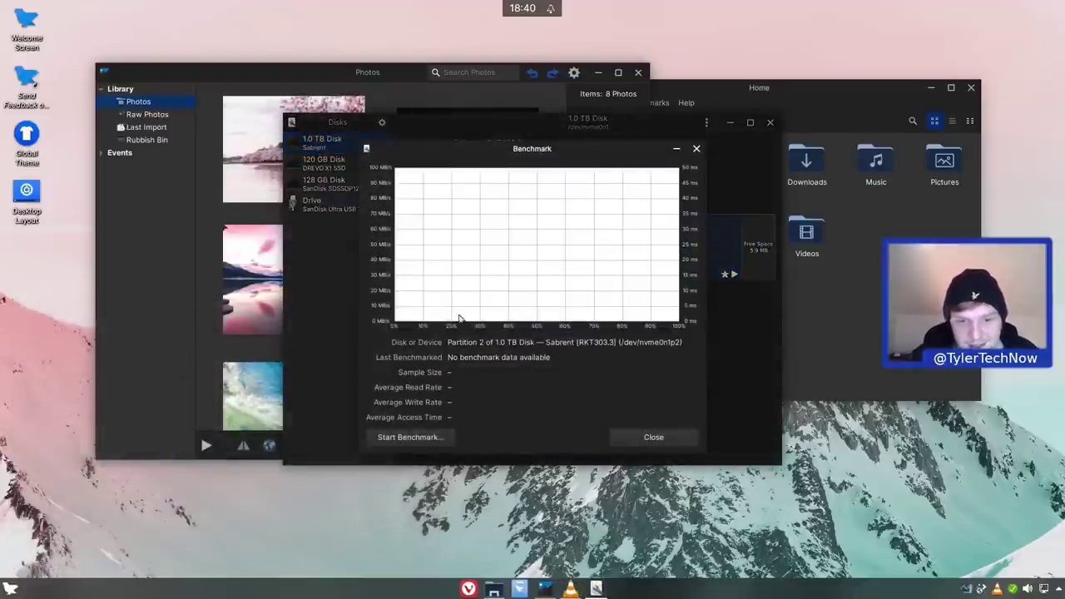
{"action": "left_click", "coordinate": [408, 437]}
{"action": "left_click", "coordinate": [630, 397]}
{"action": "type", "text": "***"}
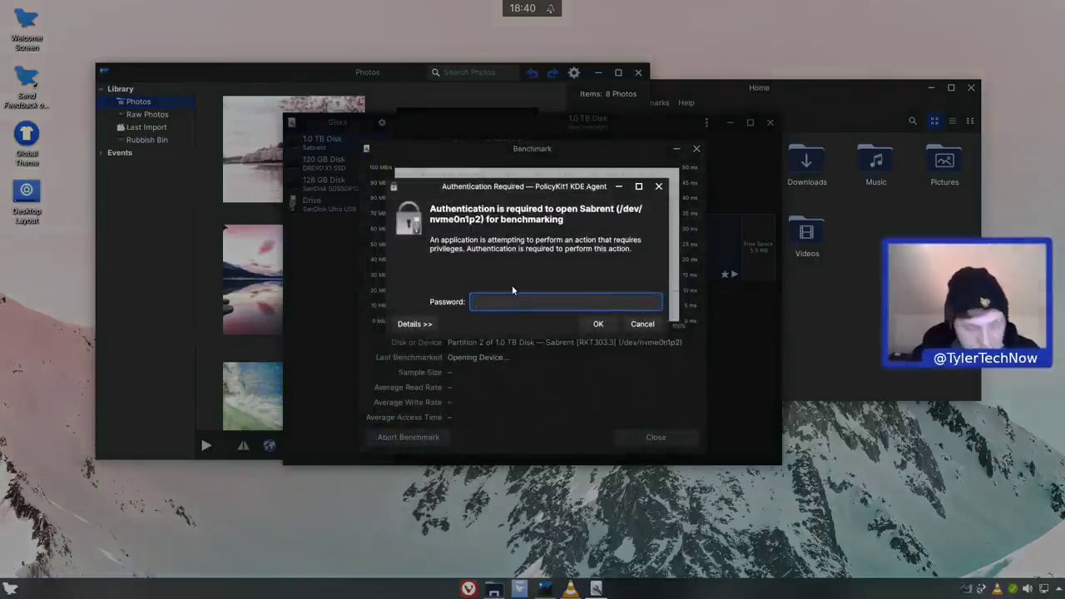
{"action": "type", "text": "***"}
{"action": "key", "text": "Return"}
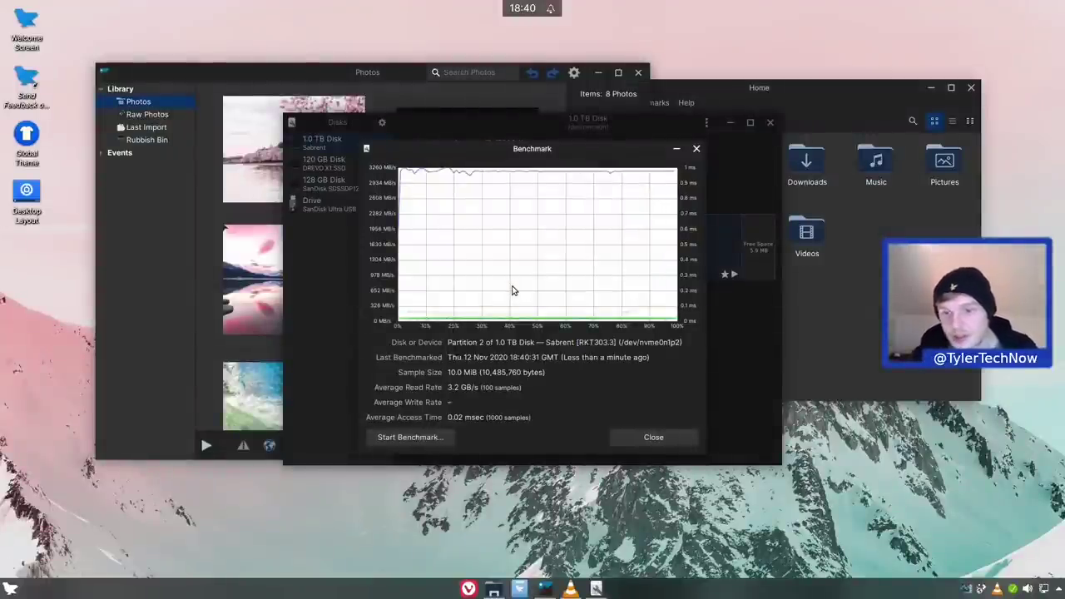
{"action": "left_click", "coordinate": [653, 439]}
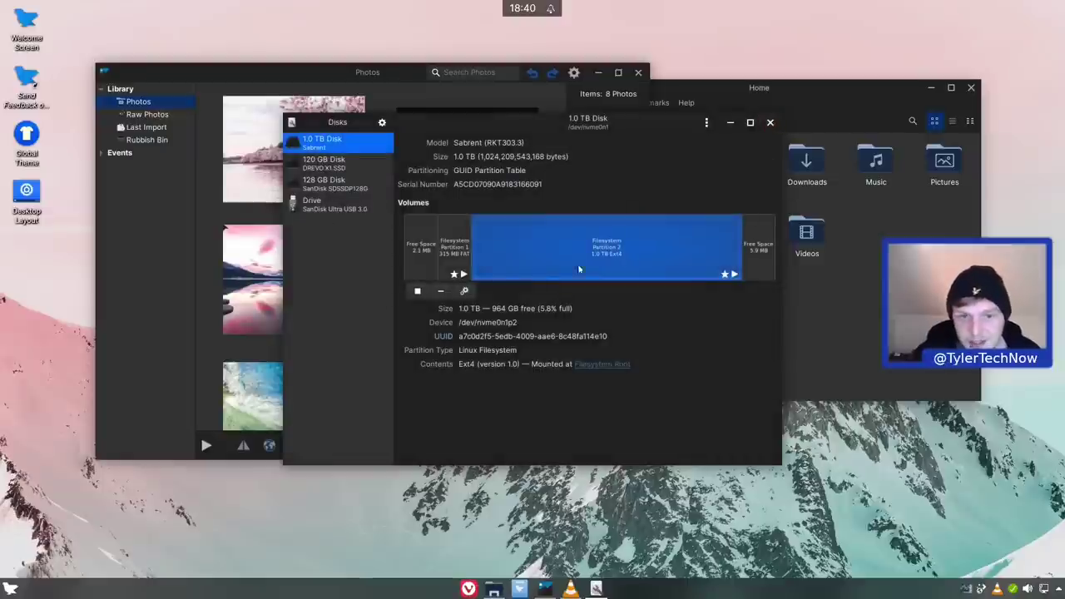
{"action": "left_click", "coordinate": [770, 122]}
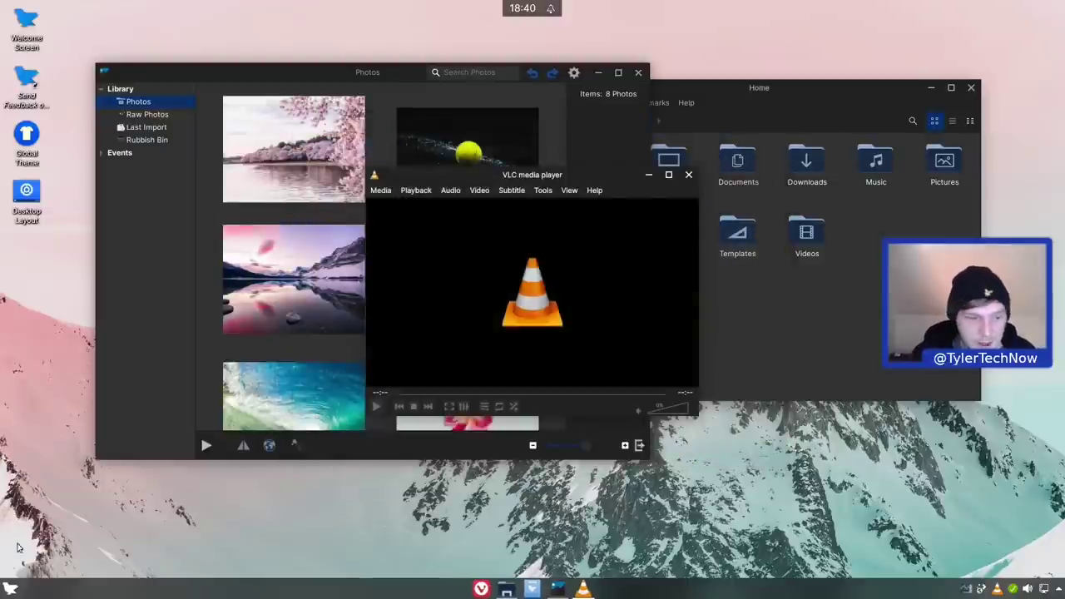
Open Firewall Configuration from the Settings applications and authenticate with the account password
{"action": "left_click", "coordinate": [10, 589]}
{"action": "mouse_move", "coordinate": [33, 423]}
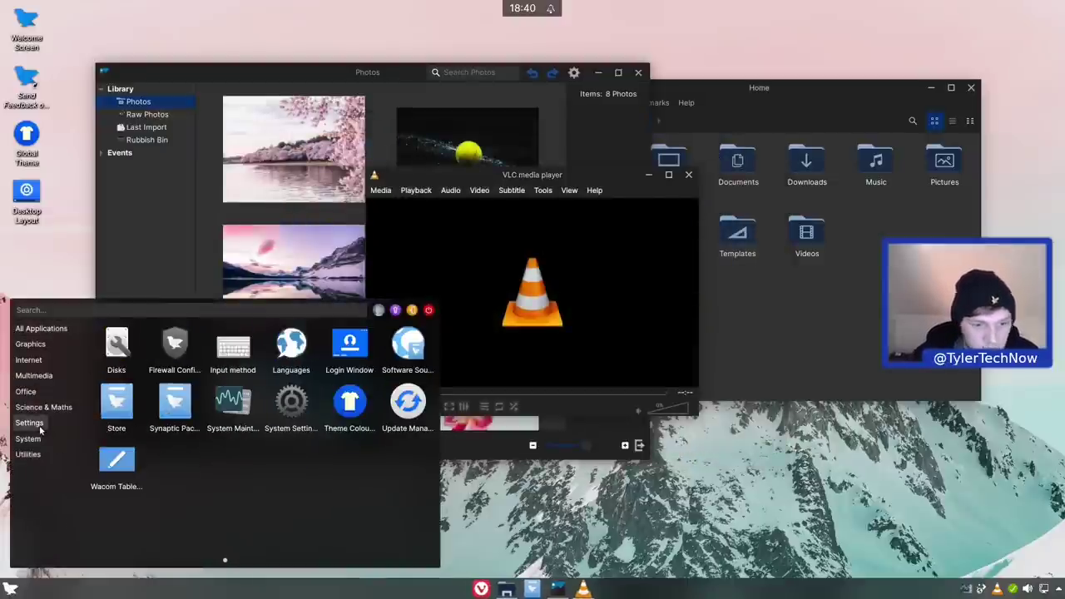
{"action": "left_click", "coordinate": [175, 348]}
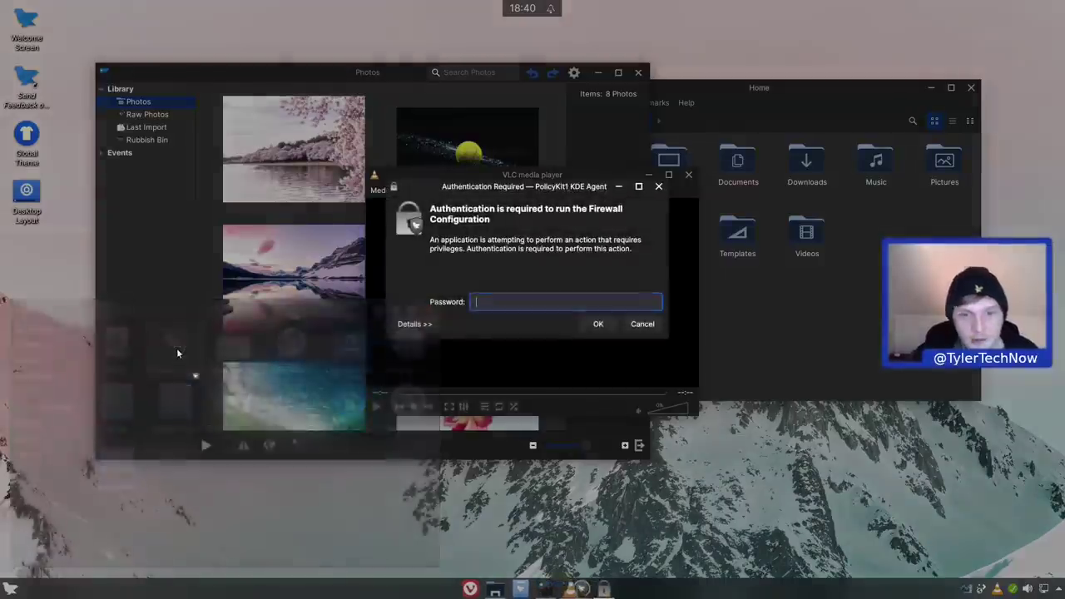
{"action": "type", "text": "********"}
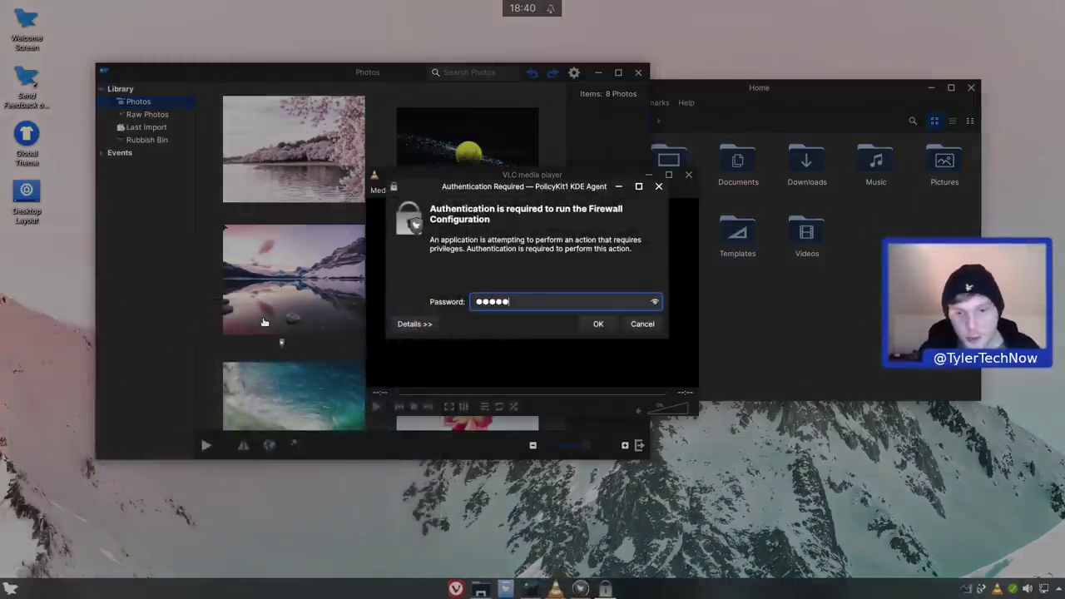
{"action": "key", "text": "Return"}
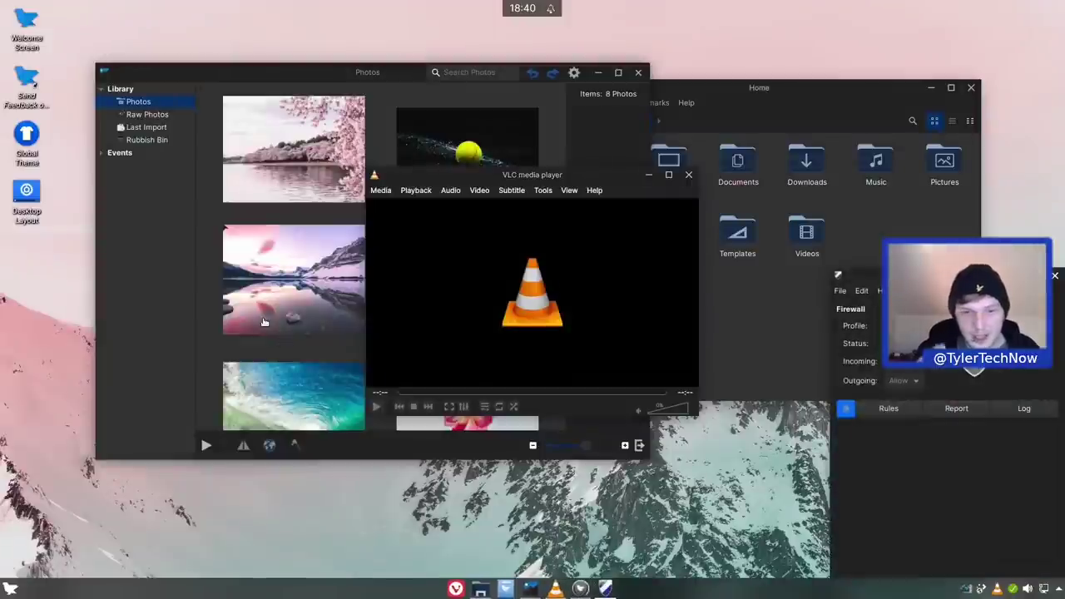
Move the Firewall window over the Photos window, view its rules, and close it
{"action": "left_click_drag", "start_coordinate": [927, 385], "coordinate": [294, 242]}
{"action": "left_click", "coordinate": [275, 271]}
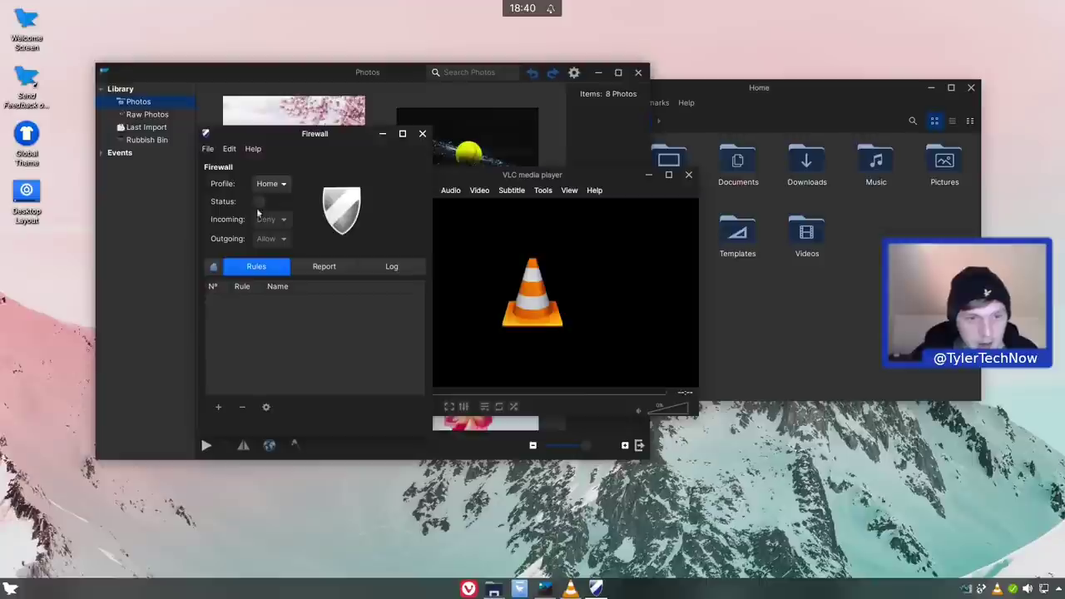
{"action": "left_click", "coordinate": [422, 134]}
Open Feren Theme Colouriser from the Settings applications and start a new theme colourisation for the Feren OS Theme
{"action": "key", "text": "super"}
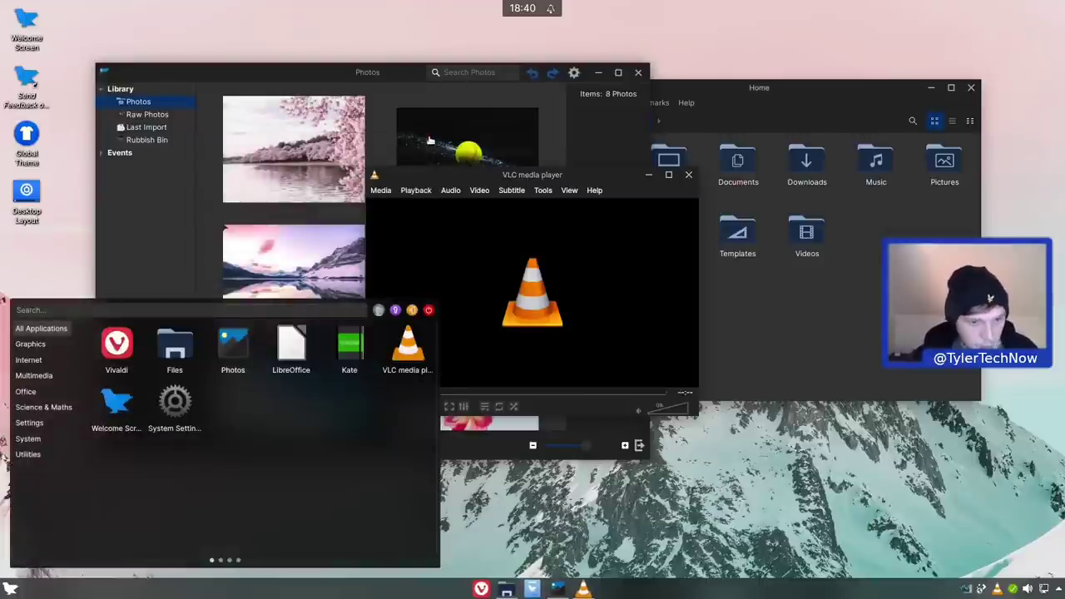
{"action": "left_click", "coordinate": [33, 438]}
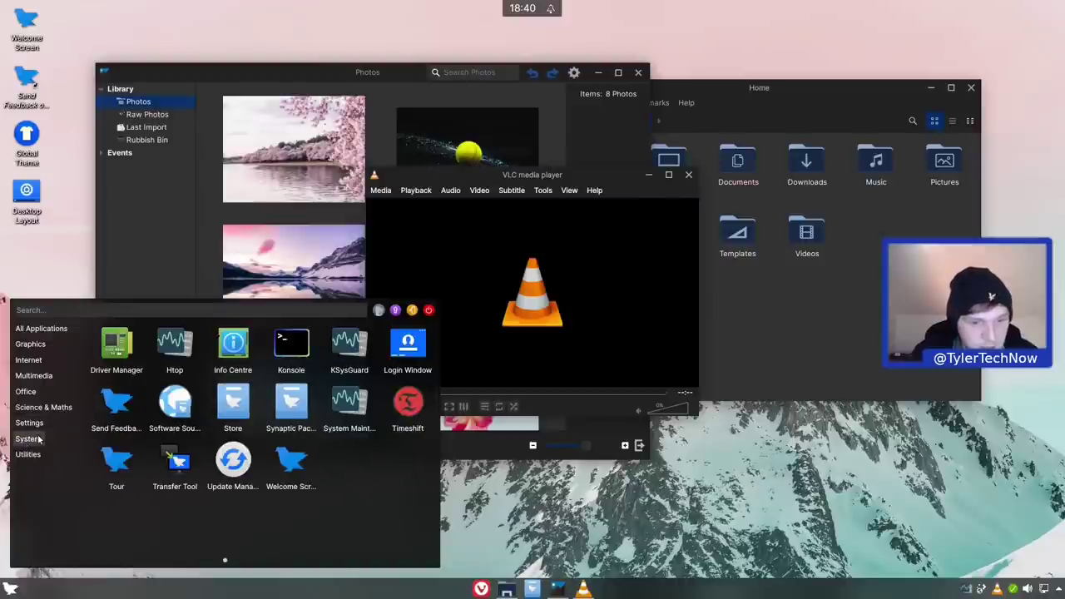
{"action": "left_click", "coordinate": [40, 426]}
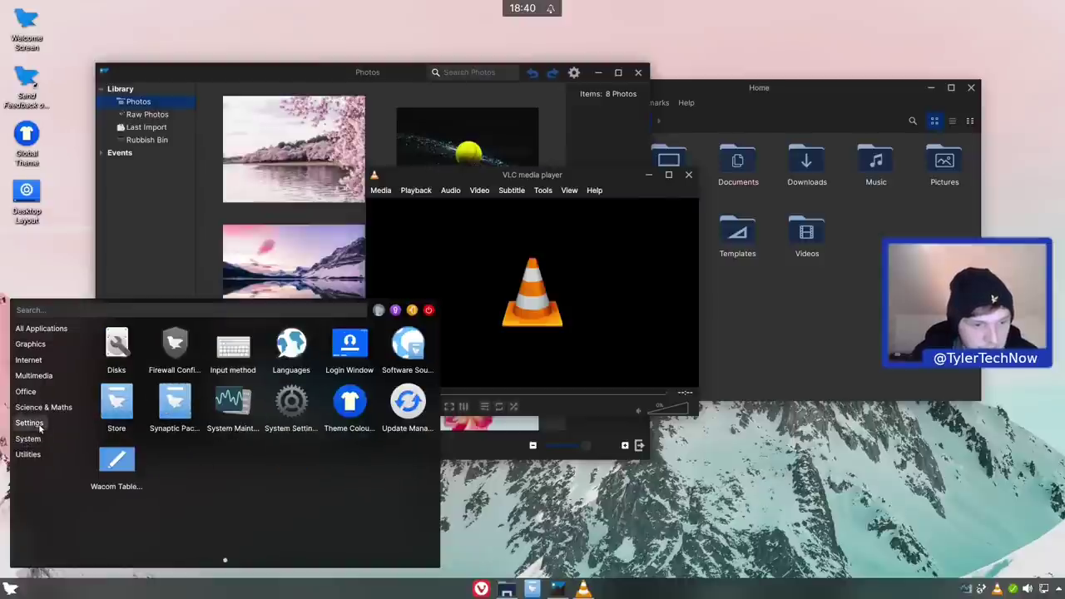
{"action": "left_click", "coordinate": [349, 406]}
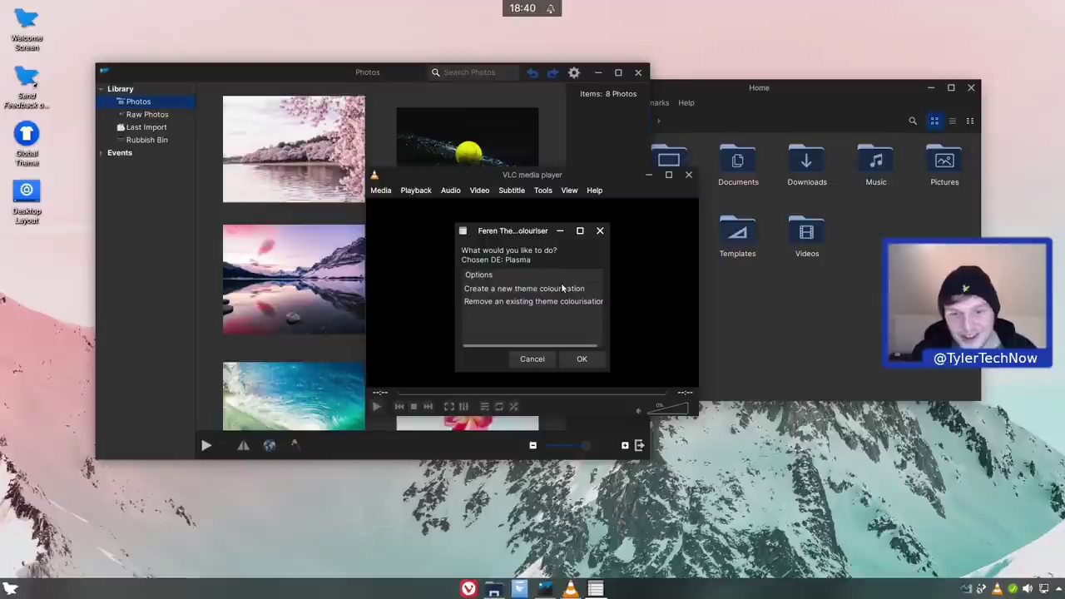
{"action": "left_click", "coordinate": [517, 290]}
{"action": "left_click", "coordinate": [581, 358]}
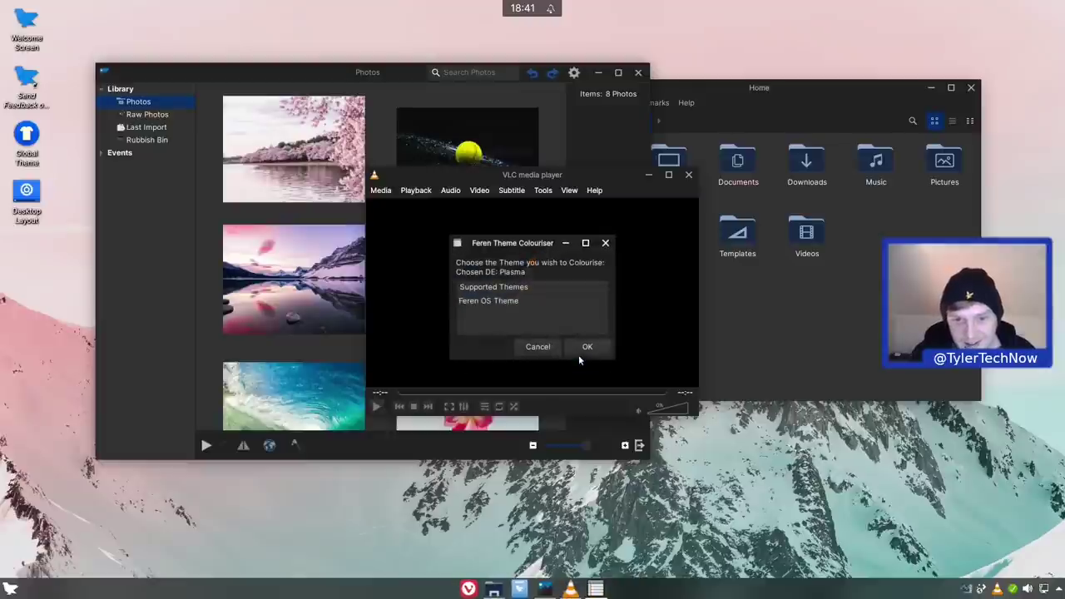
{"action": "left_click", "coordinate": [506, 301]}
{"action": "left_click", "coordinate": [585, 347]}
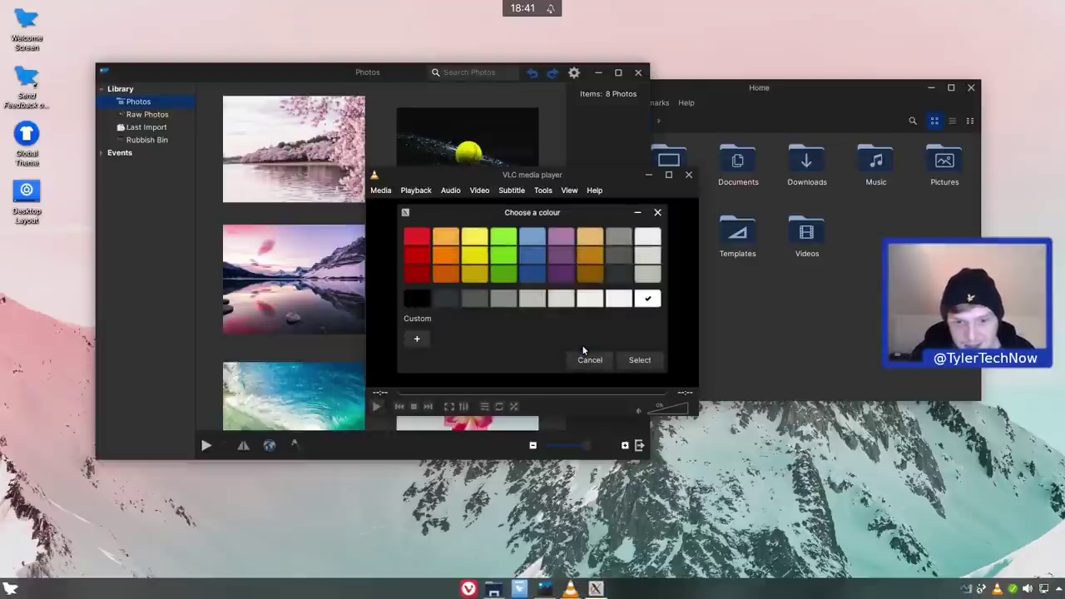
Try to colourise the Feren OS Theme with the custom turquoise colour #14E7D2, and dismiss the resulting dialog
{"action": "left_click", "coordinate": [416, 339]}
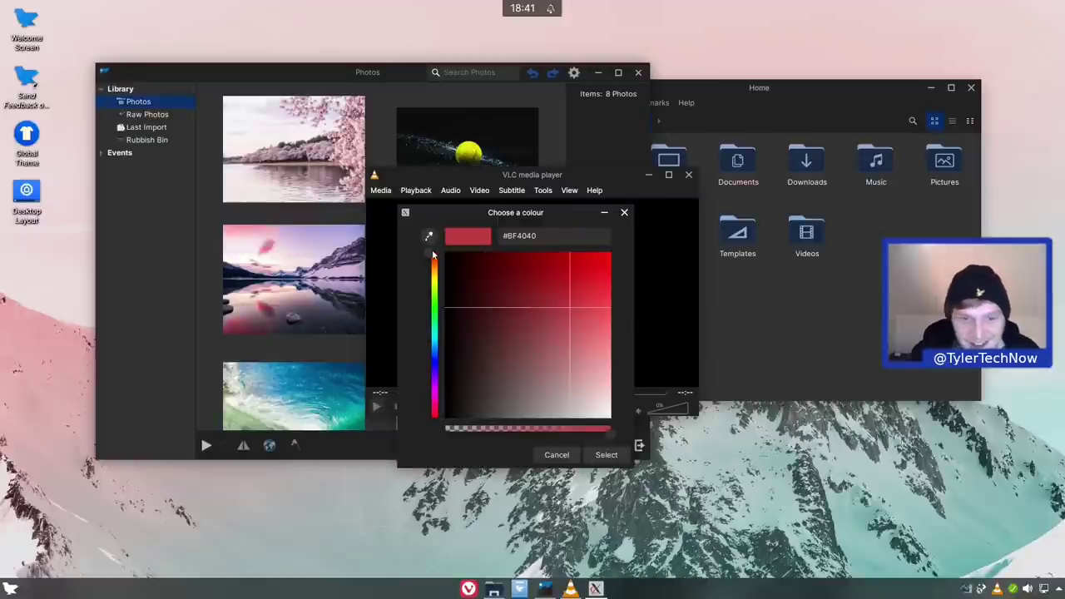
{"action": "left_click_drag", "start_coordinate": [429, 259], "coordinate": [430, 331]}
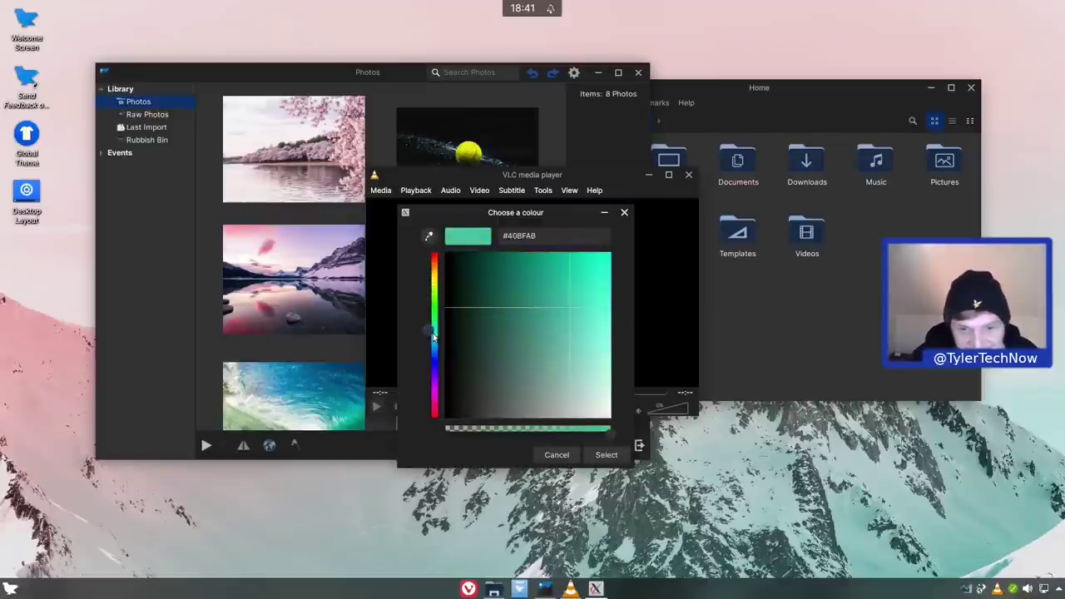
{"action": "left_click", "coordinate": [559, 313]}
{"action": "left_click_drag", "start_coordinate": [559, 312], "coordinate": [597, 267]}
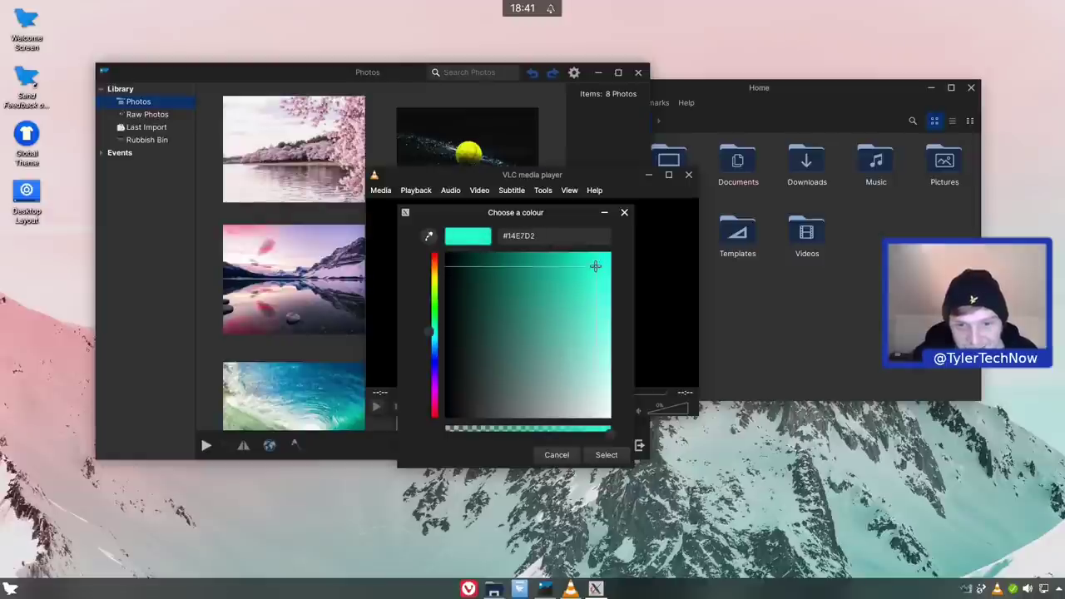
{"action": "left_click", "coordinate": [606, 454]}
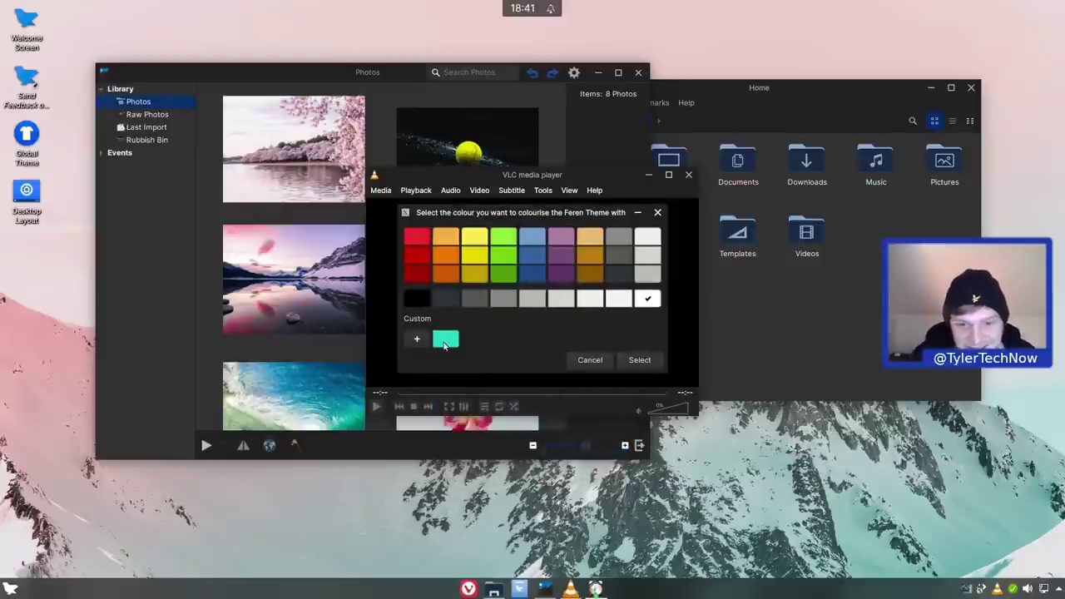
{"action": "left_click", "coordinate": [639, 359]}
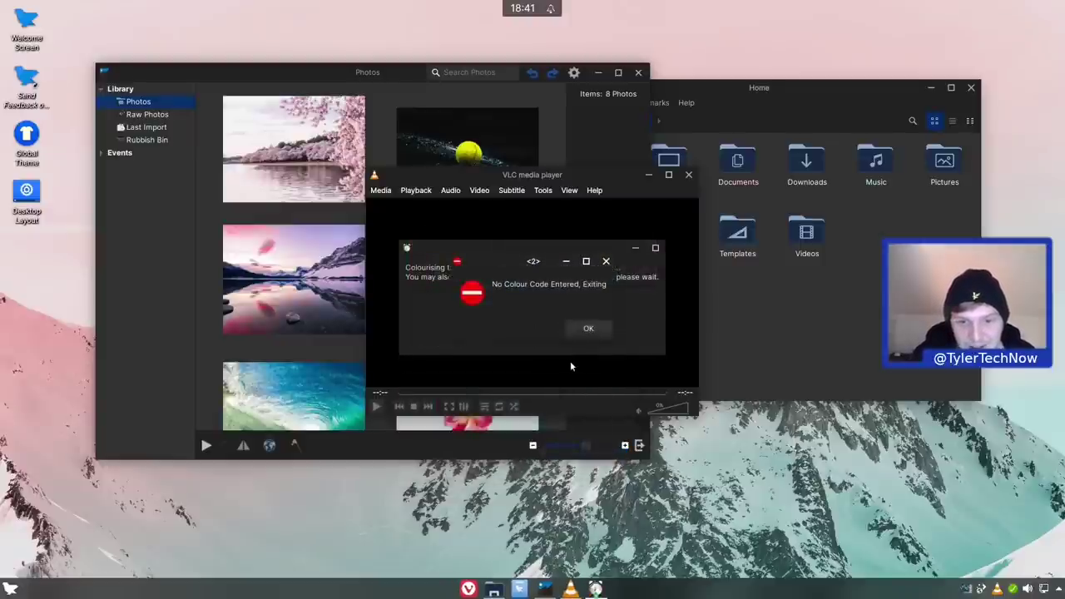
{"action": "left_click", "coordinate": [583, 329]}
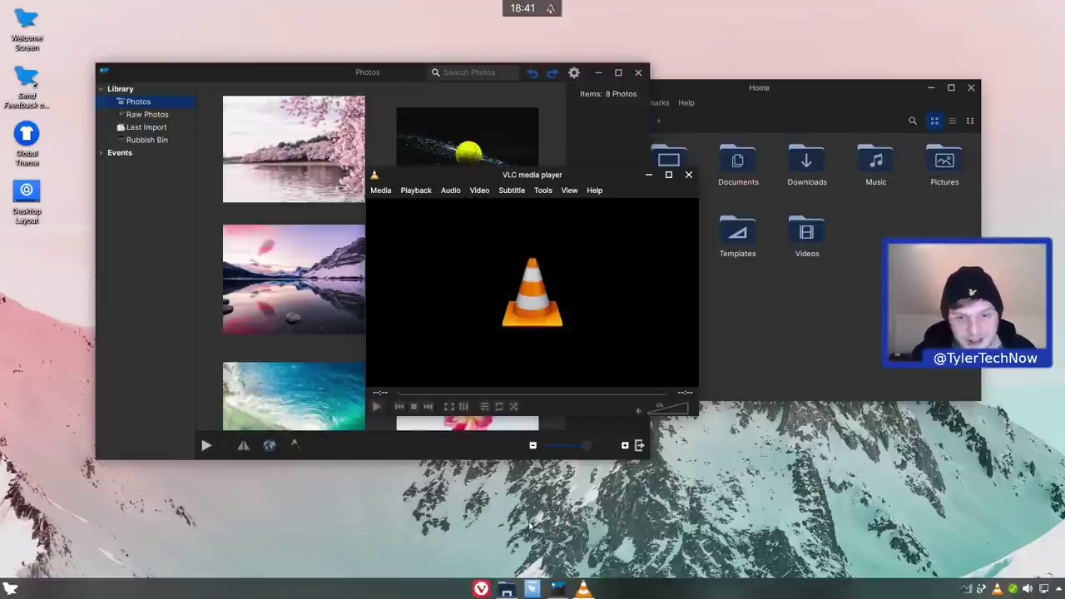
Search the applications for "theme", reopen the Theme Colouriser, and choose the Feren OS Theme for a new colourisation
{"action": "left_click", "coordinate": [10, 588]}
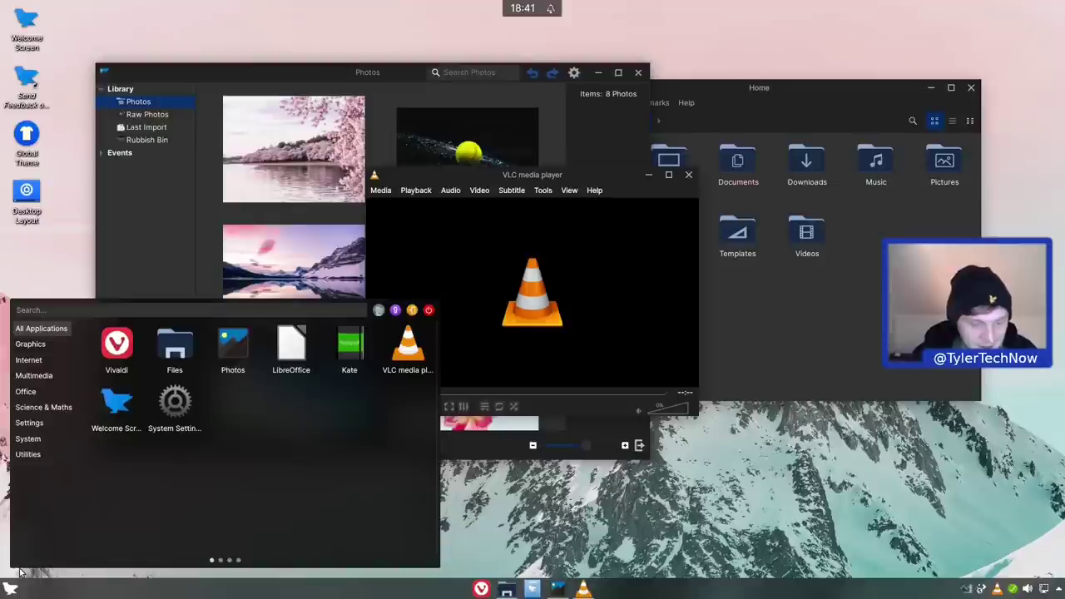
{"action": "type", "text": "theme"}
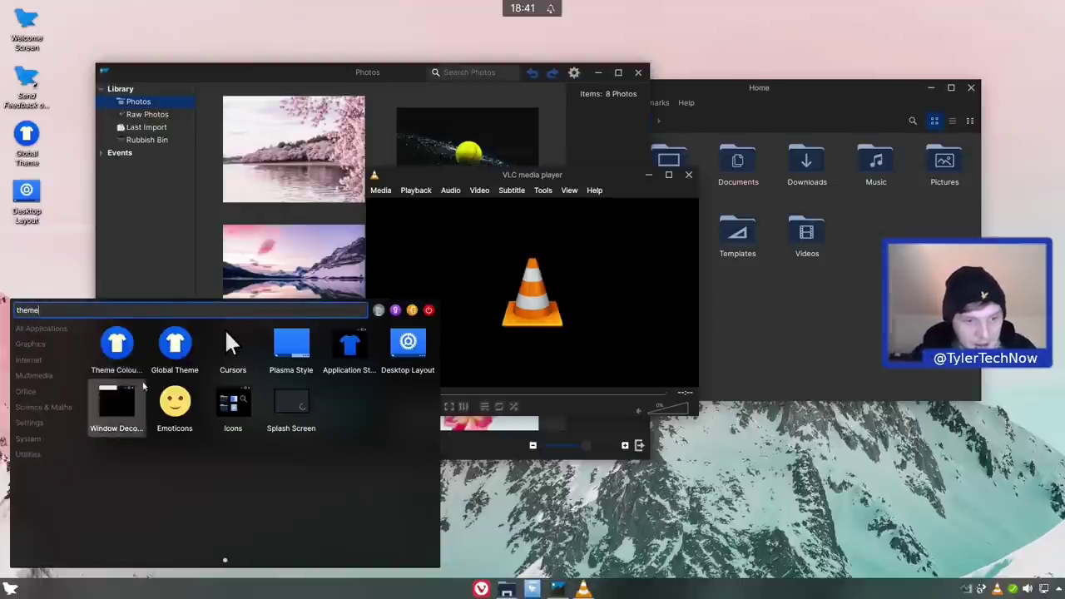
{"action": "left_click", "coordinate": [117, 349]}
{"action": "left_click", "coordinate": [524, 288]}
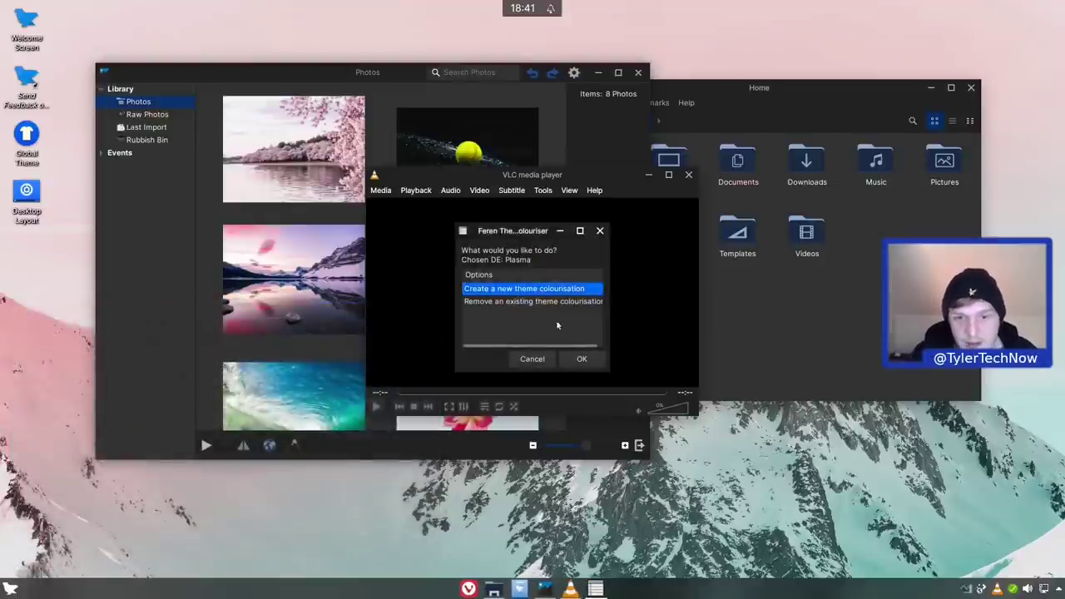
{"action": "left_click", "coordinate": [582, 364]}
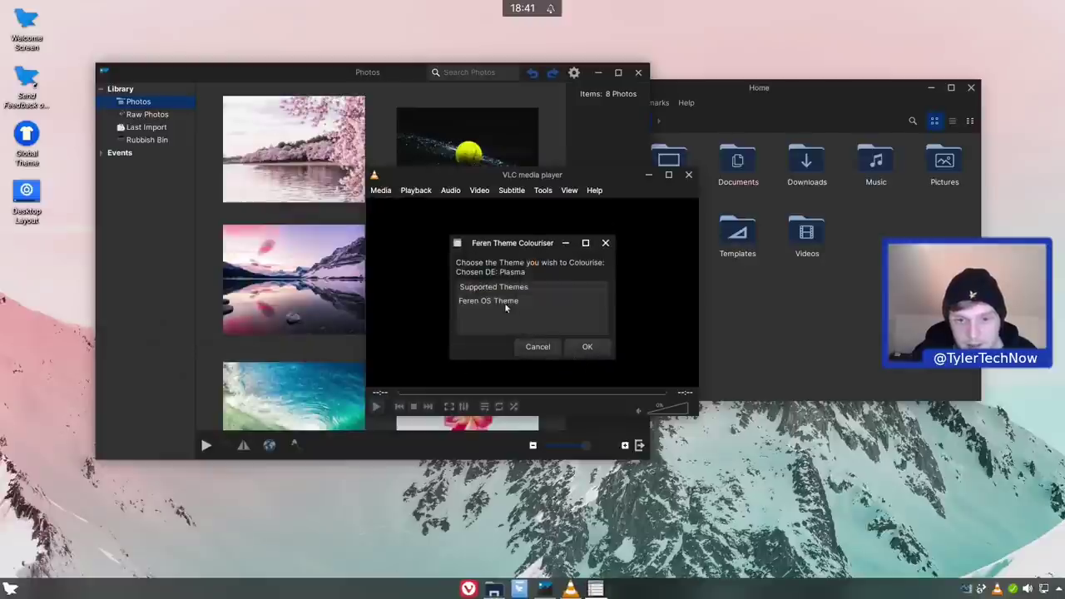
{"action": "left_click", "coordinate": [505, 304]}
{"action": "left_click", "coordinate": [585, 352]}
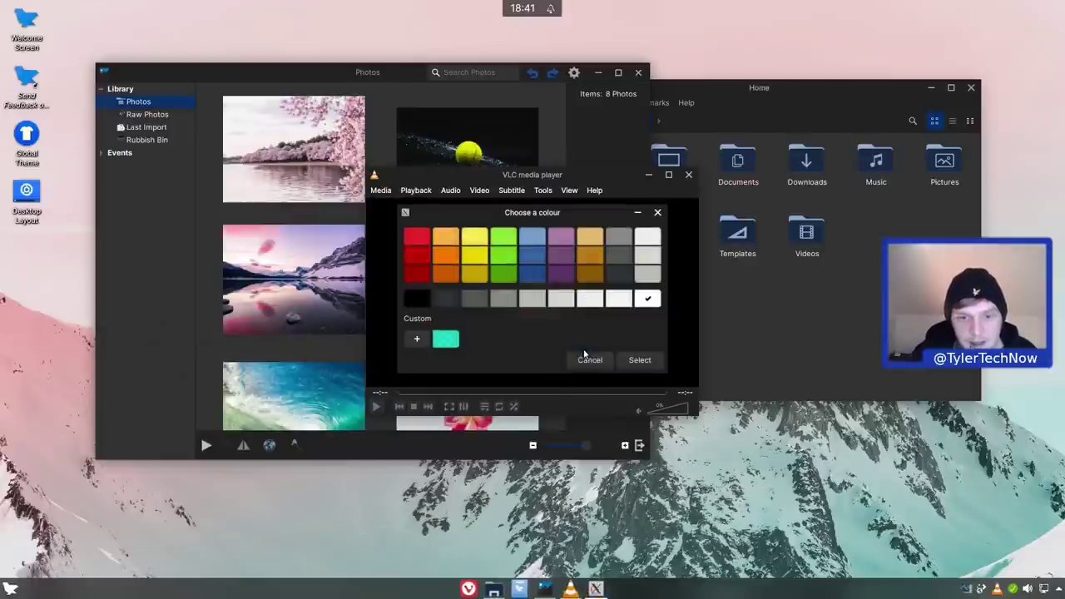
Create a new custom turquoise colour, #2AE7D0, and select it for the theme colourisation
{"action": "left_click", "coordinate": [418, 337]}
{"action": "left_click", "coordinate": [433, 331]}
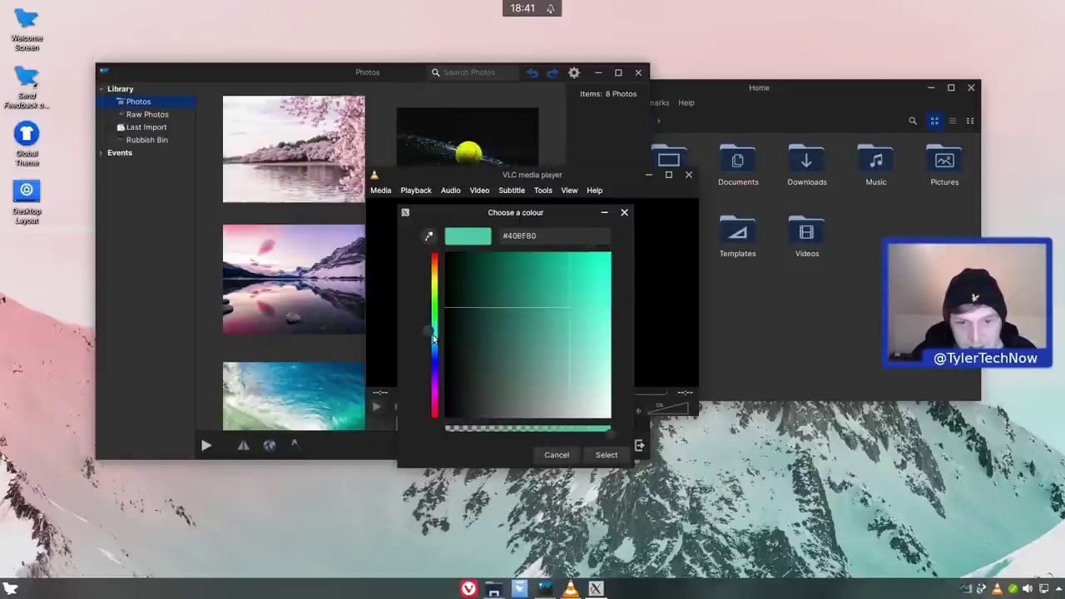
{"action": "left_click", "coordinate": [594, 284]}
{"action": "left_click_drag", "start_coordinate": [594, 284], "coordinate": [596, 281]}
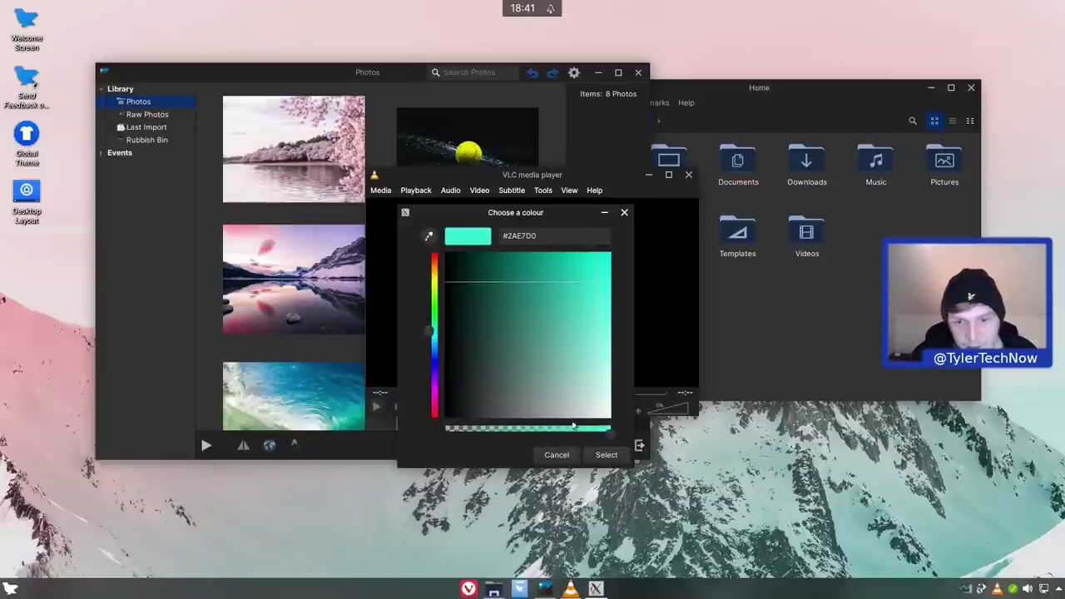
{"action": "left_click", "coordinate": [605, 454]}
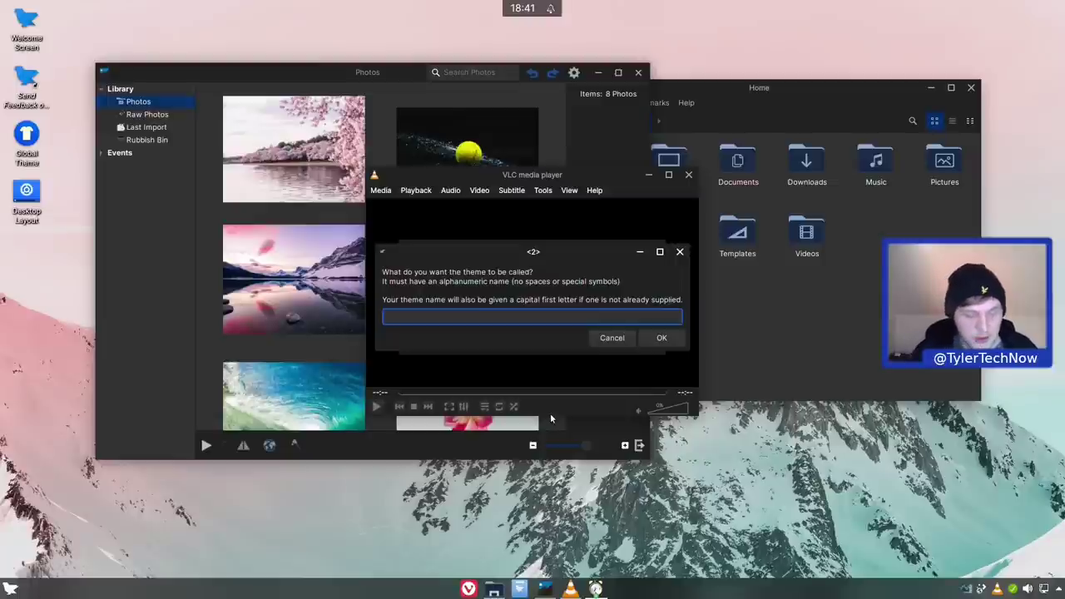
Name the theme TEEEEEEEEEEEECH, choose the Dark type with a coloured titlebar, and dismiss the completion dialog
{"action": "type", "text": "TEEEEEEEEEEEECH"}
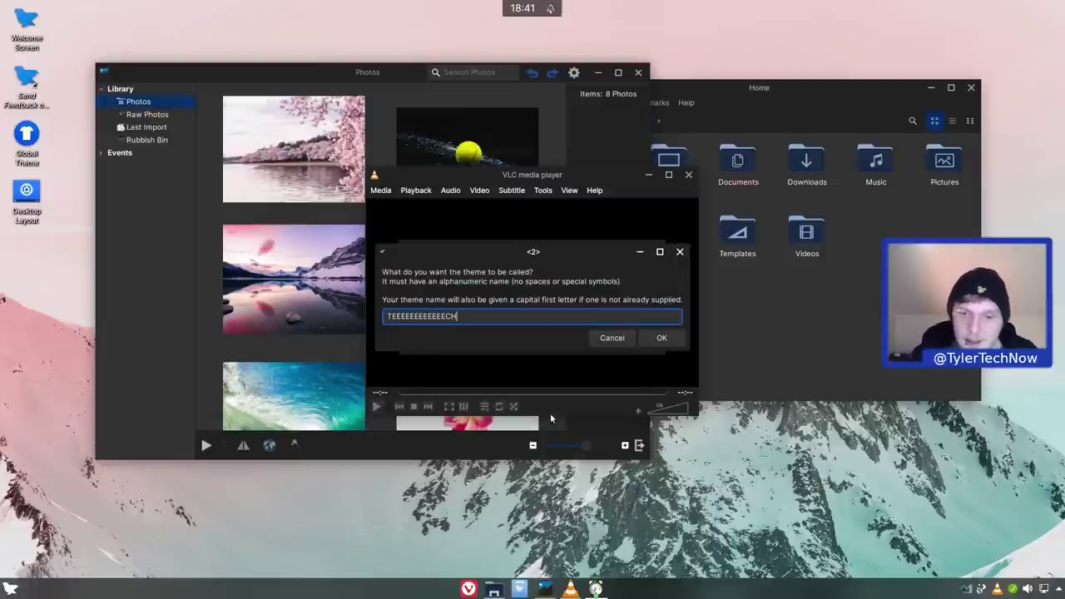
{"action": "left_click", "coordinate": [680, 337]}
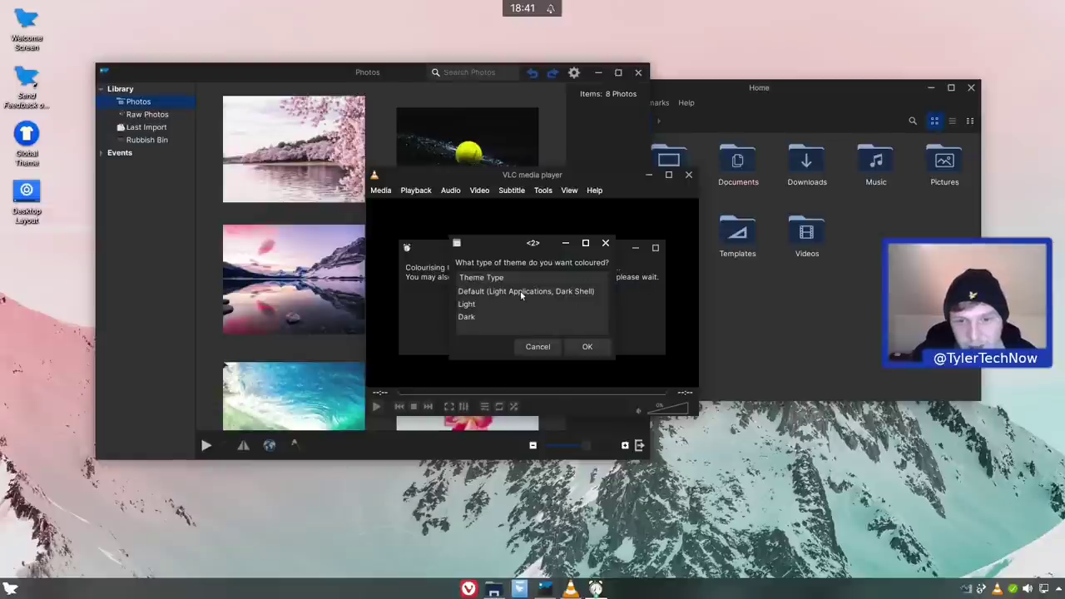
{"action": "left_click", "coordinate": [480, 318]}
{"action": "left_click", "coordinate": [596, 346]}
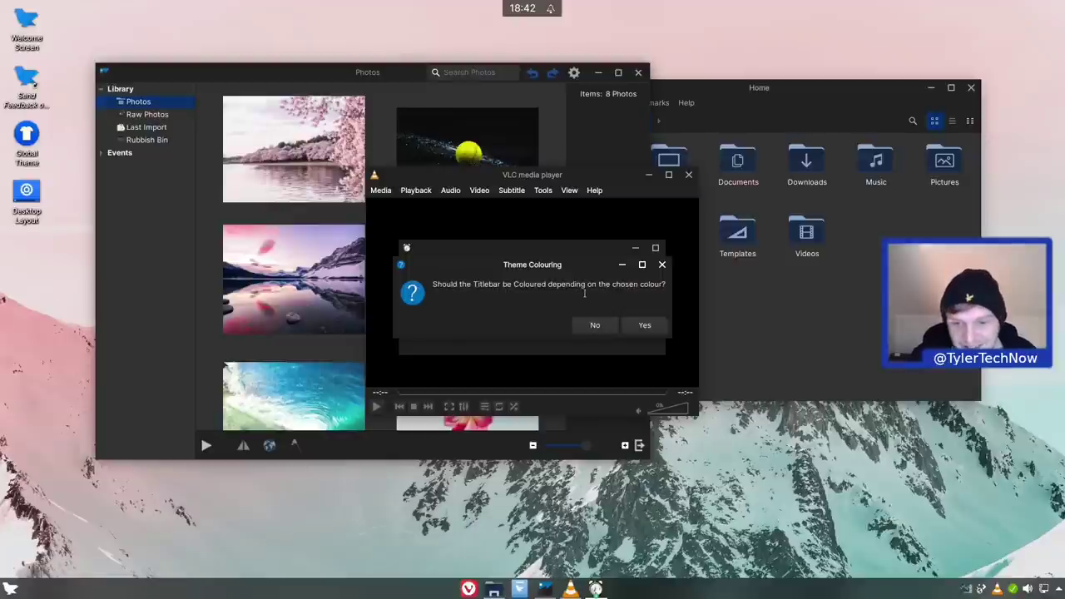
{"action": "left_click", "coordinate": [644, 325]}
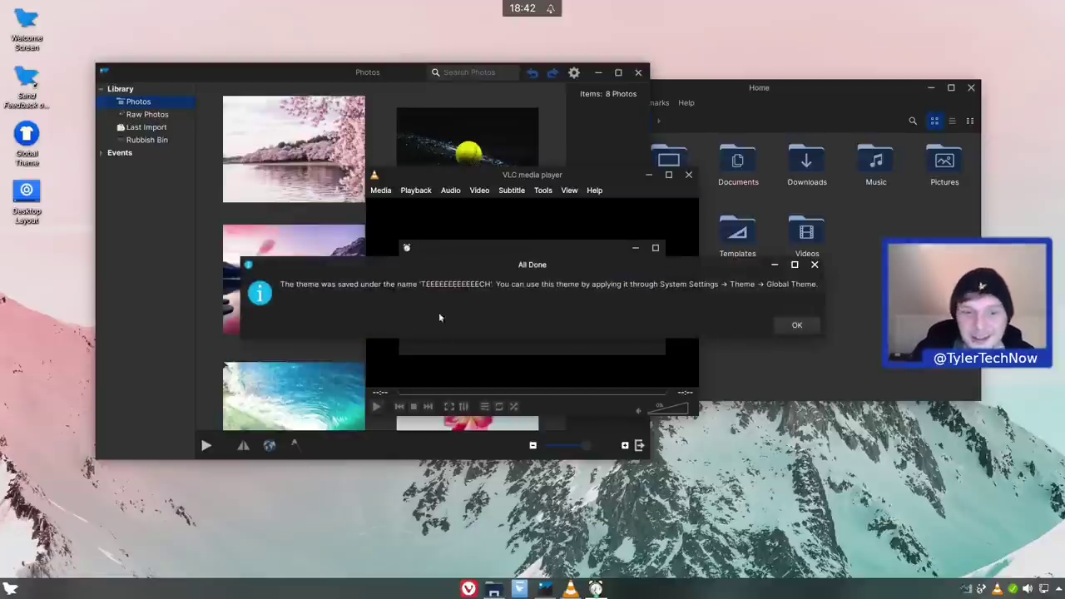
{"action": "left_click", "coordinate": [796, 325]}
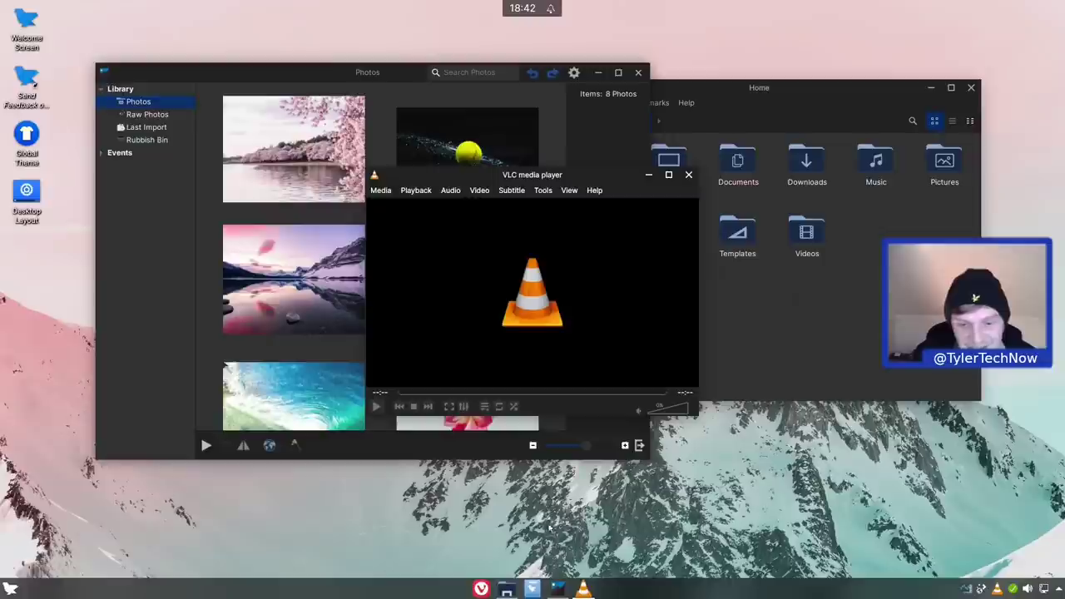
Open the Global Theme settings from the desktop and apply the TEEEEEEEEEEEECH theme
{"action": "left_click", "coordinate": [10, 587]}
{"action": "left_click", "coordinate": [55, 221]}
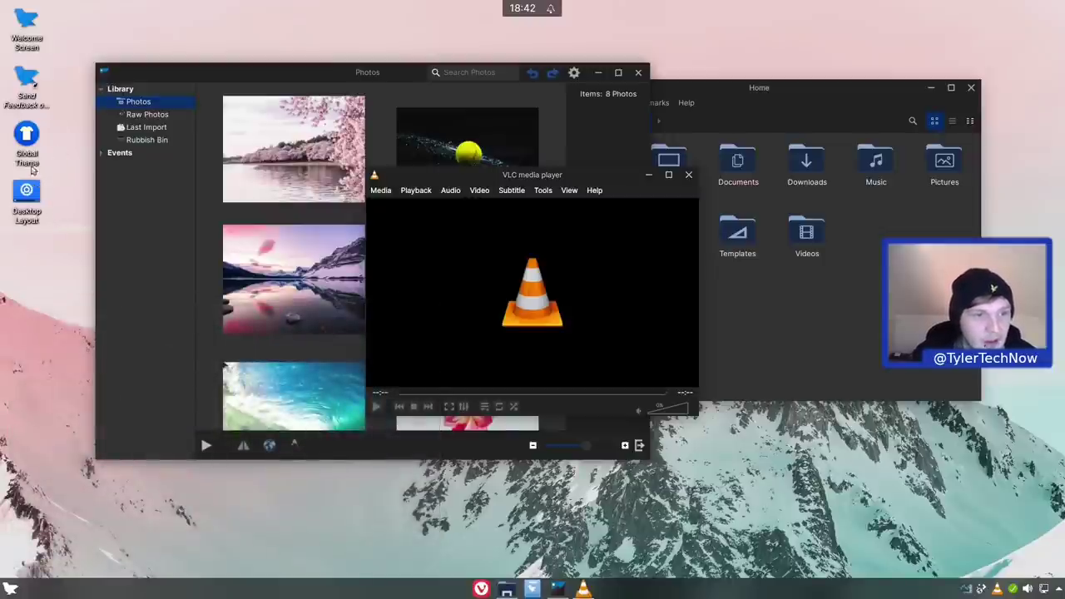
{"action": "left_click", "coordinate": [25, 135]}
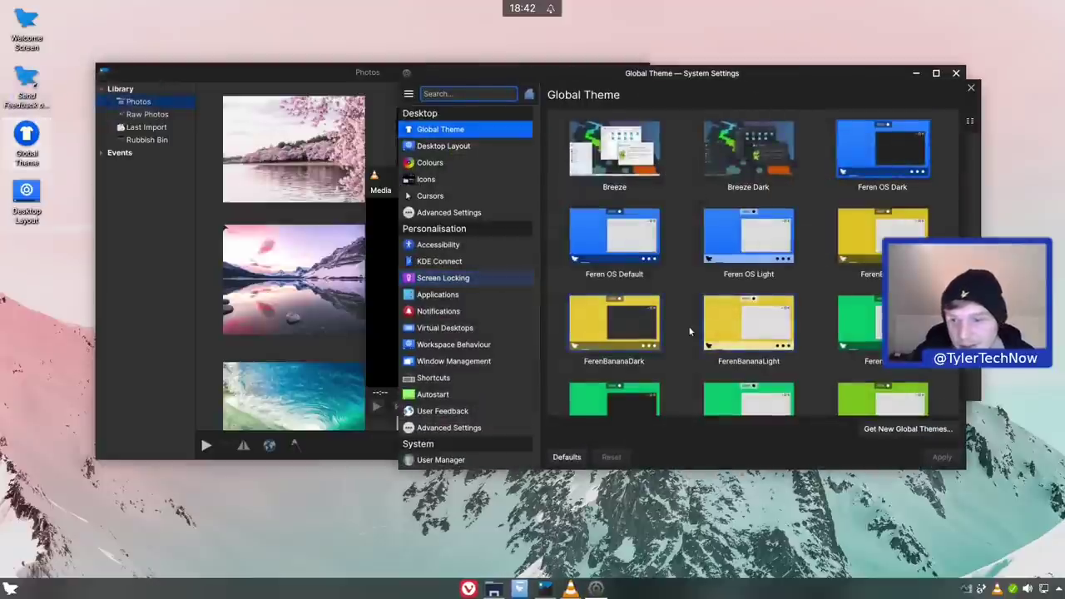
{"action": "scroll", "coordinate": [689, 337], "scroll_direction": "down", "scroll_amount": 2}
{"action": "scroll", "coordinate": [689, 336], "scroll_direction": "down", "scroll_amount": 4}
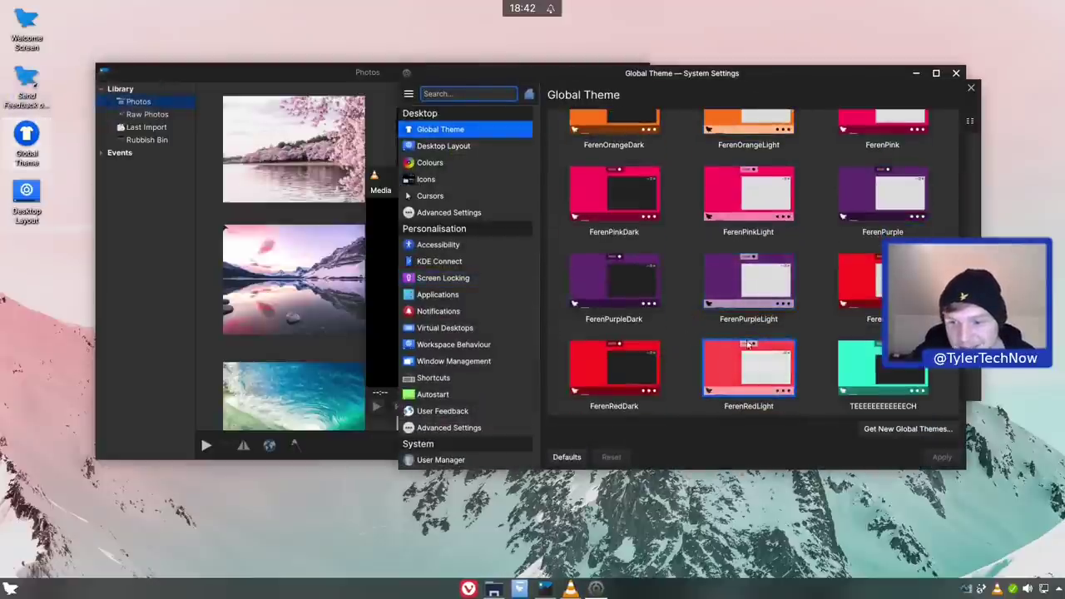
{"action": "left_click", "coordinate": [880, 387]}
{"action": "left_click", "coordinate": [942, 456]}
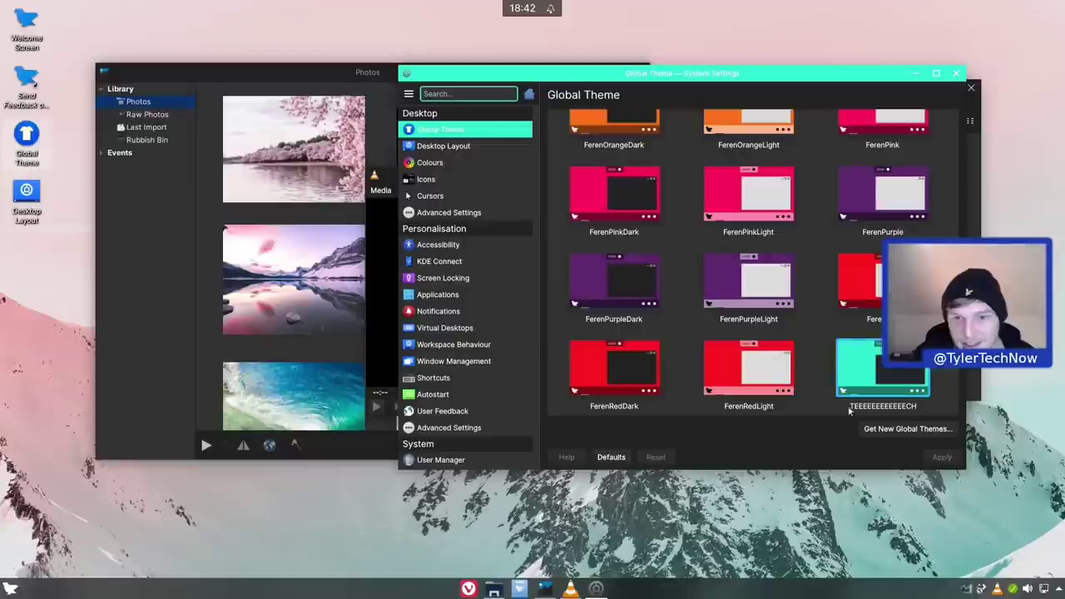
Rearrange the System Settings and Home windows, maximising and restoring Home, to inspect the turquoise titlebars
{"action": "left_click_drag", "start_coordinate": [550, 81], "coordinate": [590, 138]}
{"action": "left_click", "coordinate": [753, 93]}
{"action": "left_click_drag", "start_coordinate": [797, 98], "coordinate": [772, 117]}
{"action": "double_click", "coordinate": [773, 117]}
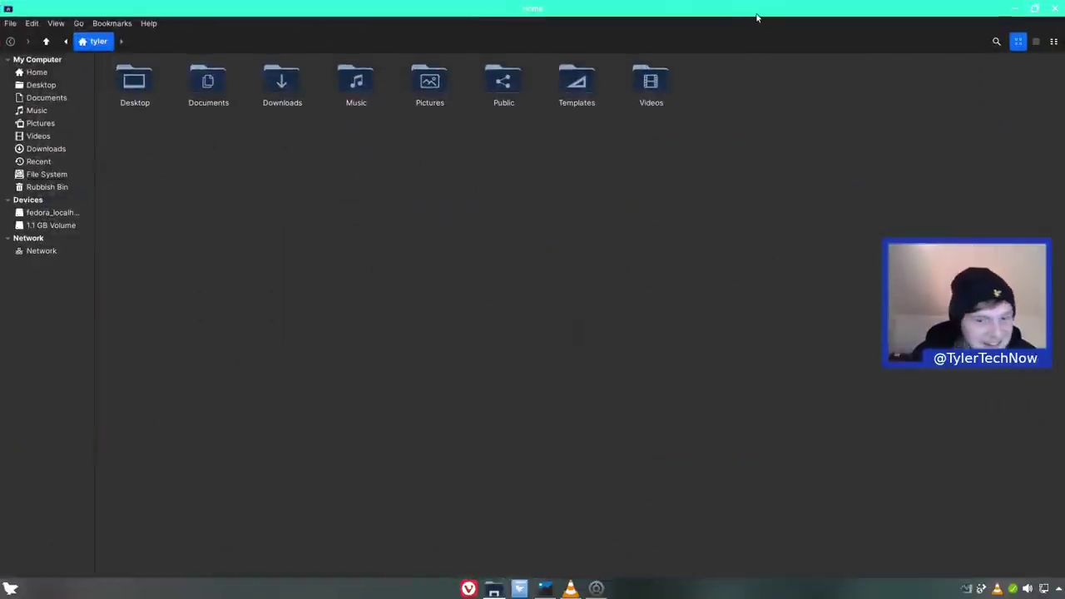
{"action": "left_click_drag", "start_coordinate": [756, 8], "coordinate": [869, 112]}
Apply the Feren OS Dark global theme, and close the System Settings and Home windows
{"action": "scroll", "coordinate": [401, 366], "scroll_direction": "up", "scroll_amount": 5}
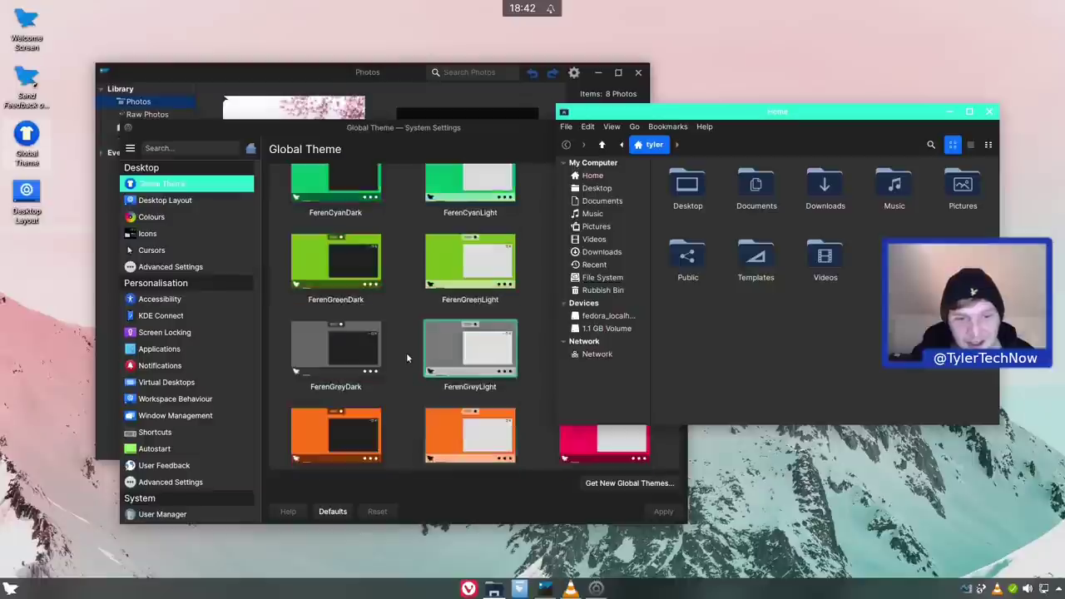
{"action": "scroll", "coordinate": [406, 358], "scroll_direction": "up", "scroll_amount": 2}
{"action": "left_click_drag", "start_coordinate": [449, 127], "coordinate": [358, 121]}
{"action": "left_click", "coordinate": [522, 173]}
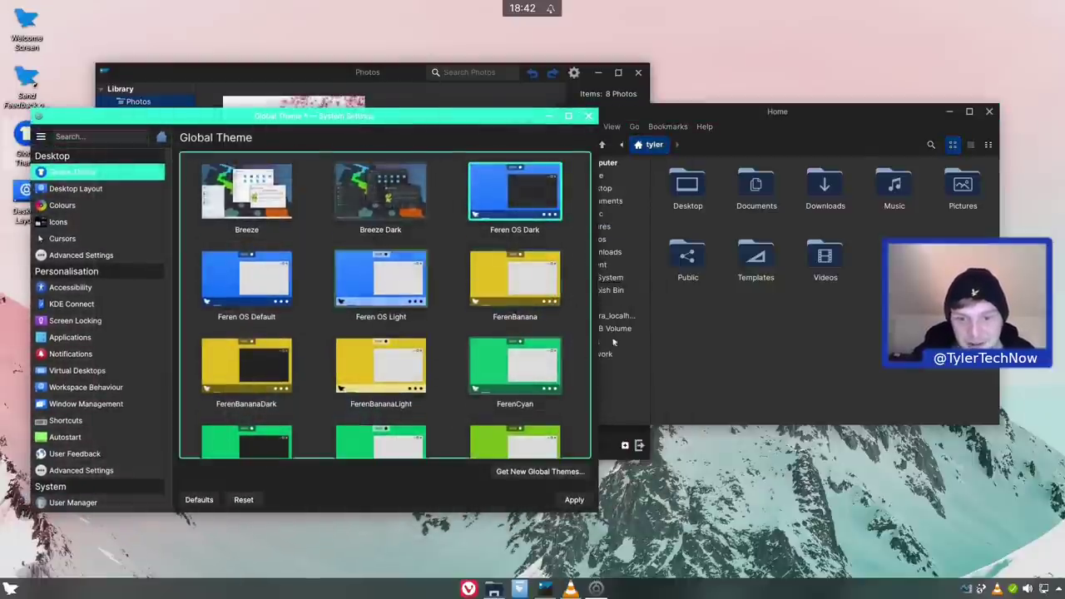
{"action": "left_click", "coordinate": [575, 500]}
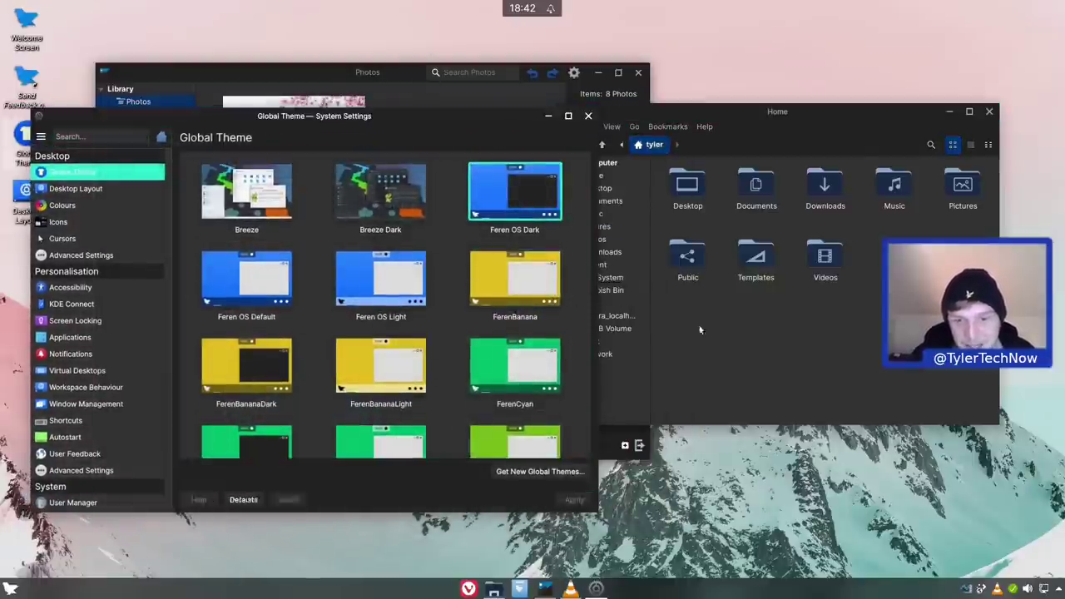
{"action": "left_click", "coordinate": [586, 112]}
{"action": "left_click", "coordinate": [989, 111]}
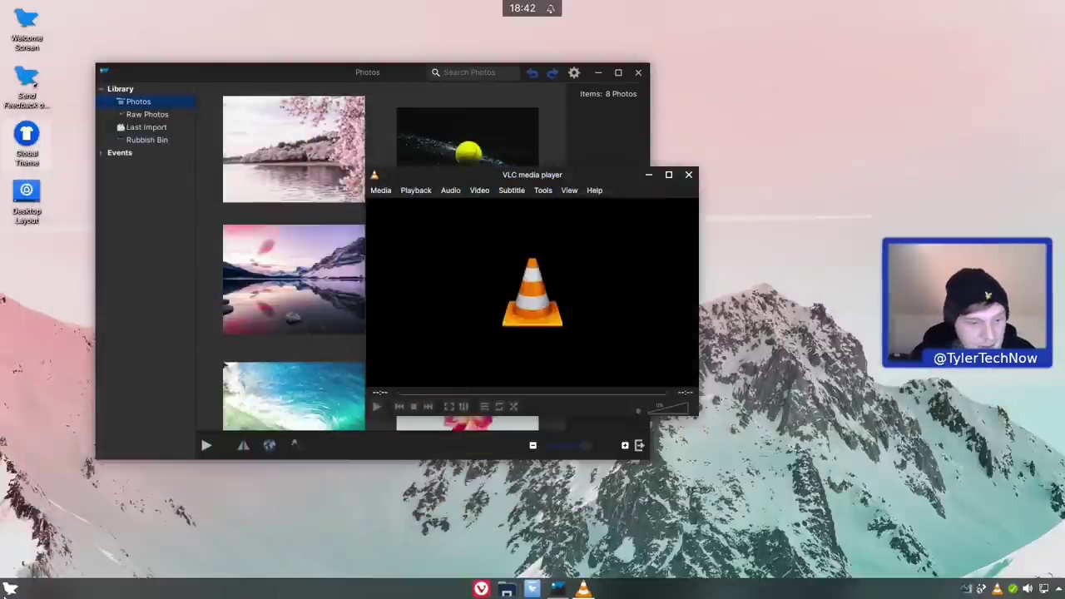
Open Login Window from the Settings applications and authenticate with the account password
{"action": "left_click", "coordinate": [10, 588]}
{"action": "left_click", "coordinate": [44, 429]}
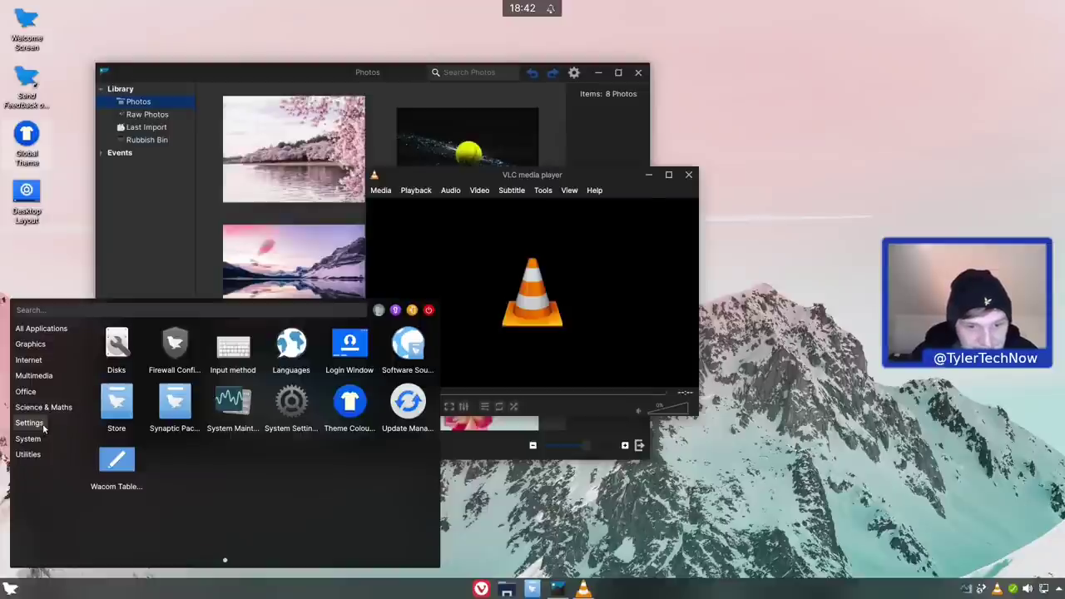
{"action": "left_click", "coordinate": [349, 346]}
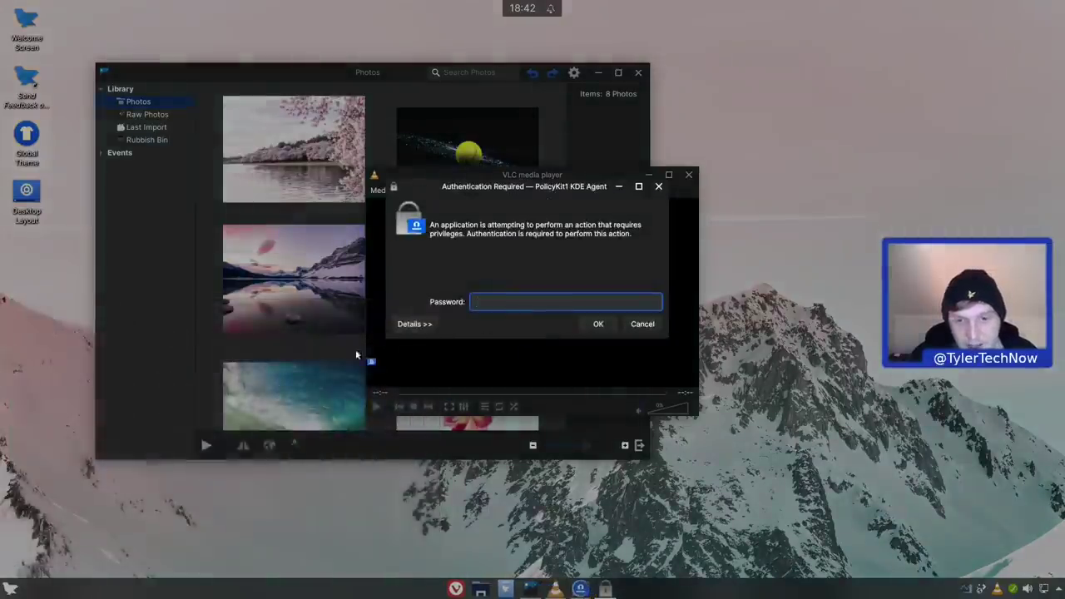
{"action": "type", "text": "********"}
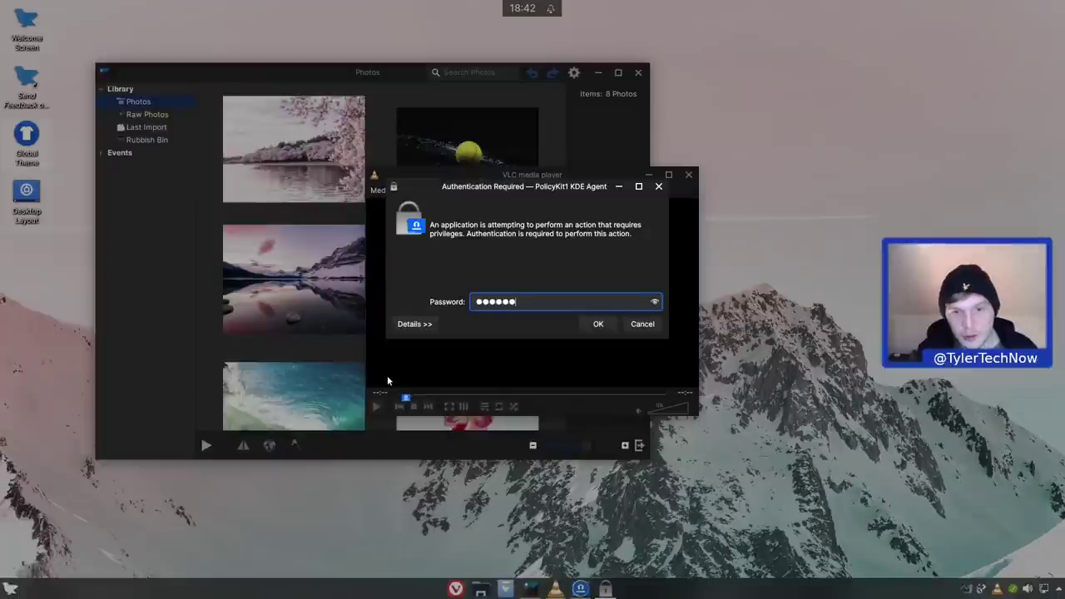
{"action": "key", "text": "Return"}
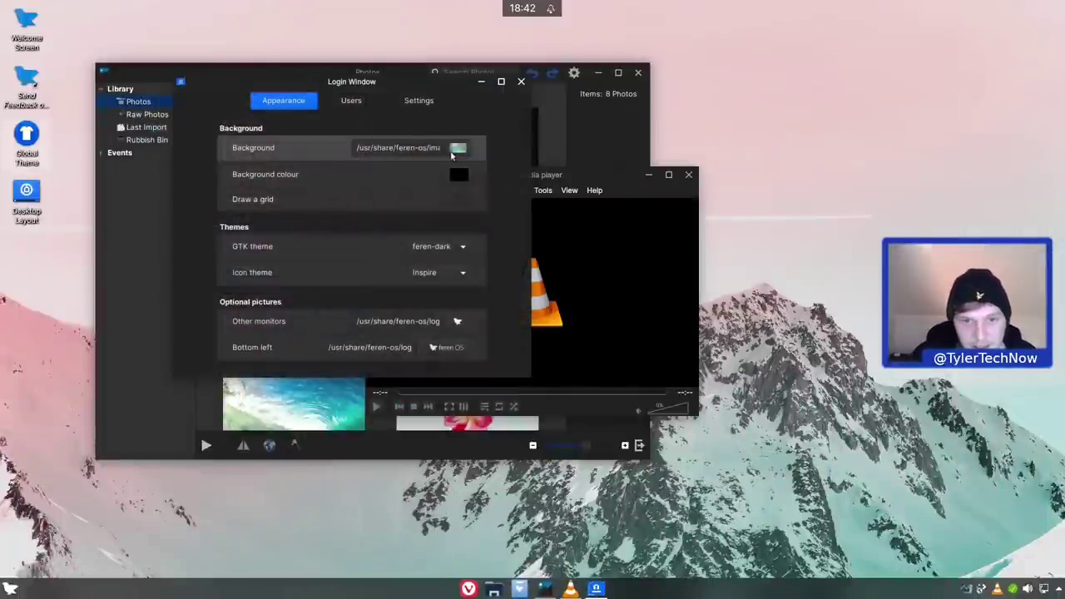
Preview the default-bg and login images for the login background, and close the Login Window settings without choosing one
{"action": "left_click", "coordinate": [457, 148]}
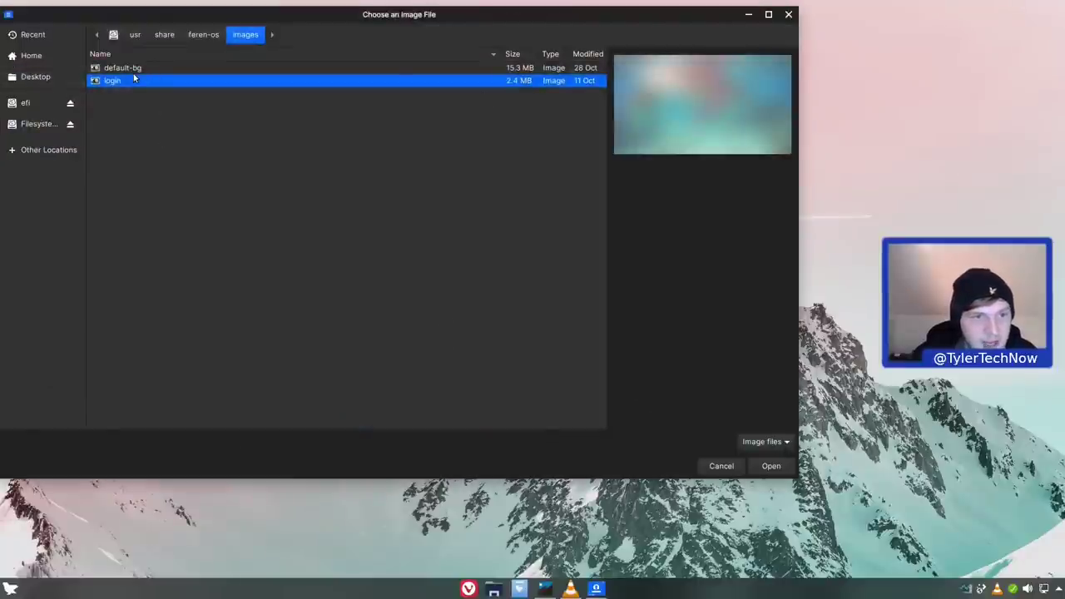
{"action": "left_click", "coordinate": [133, 70]}
{"action": "left_click", "coordinate": [130, 82]}
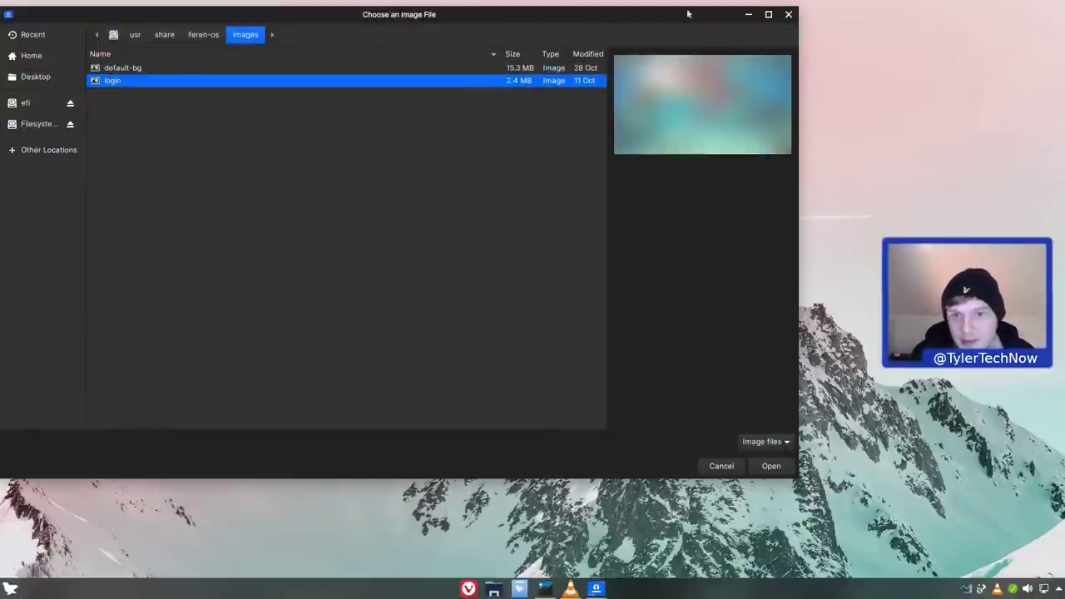
{"action": "left_click", "coordinate": [788, 14]}
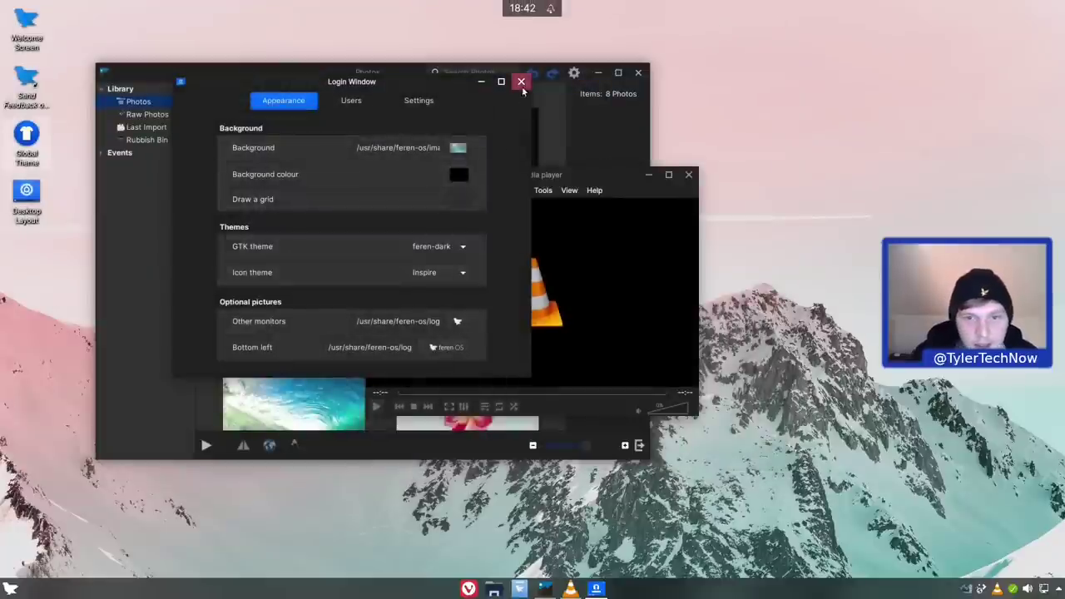
{"action": "left_click", "coordinate": [521, 81]}
Open Timeshift from the System applications, authenticate with the account password, dismiss the setup wizard, and close Timeshift
{"action": "left_click", "coordinate": [10, 588]}
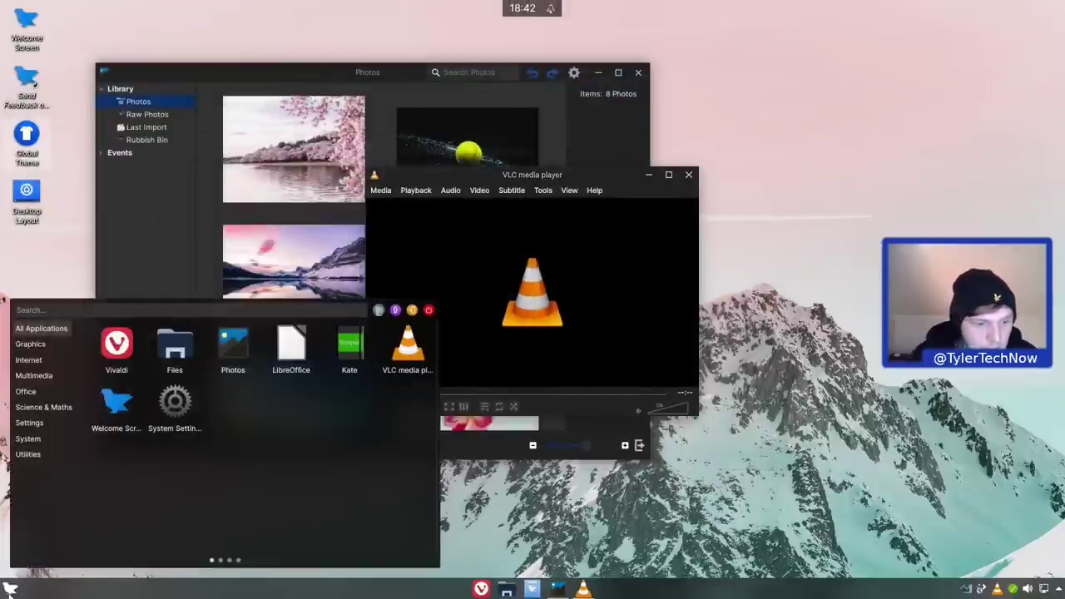
{"action": "left_click", "coordinate": [33, 424]}
{"action": "left_click", "coordinate": [42, 439]}
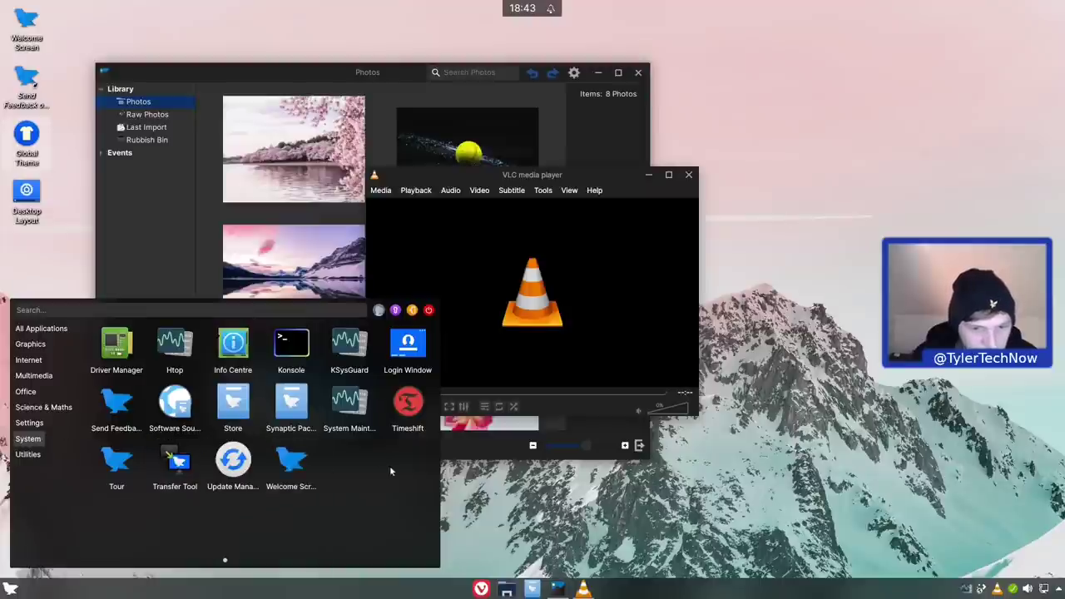
{"action": "left_click", "coordinate": [408, 405]}
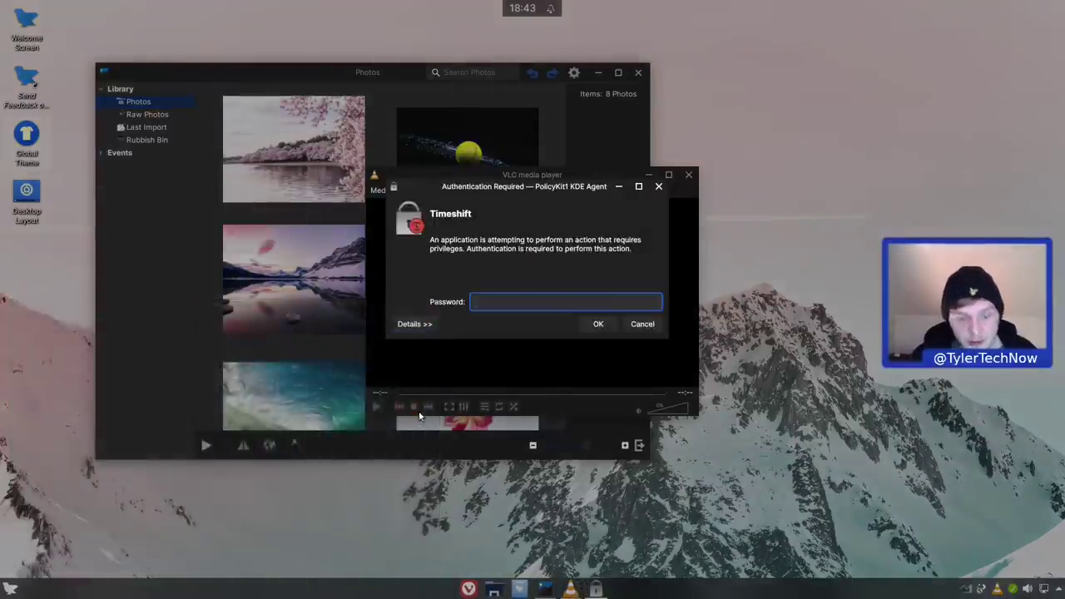
{"action": "type", "text": "••••••••"}
{"action": "key", "text": "Return"}
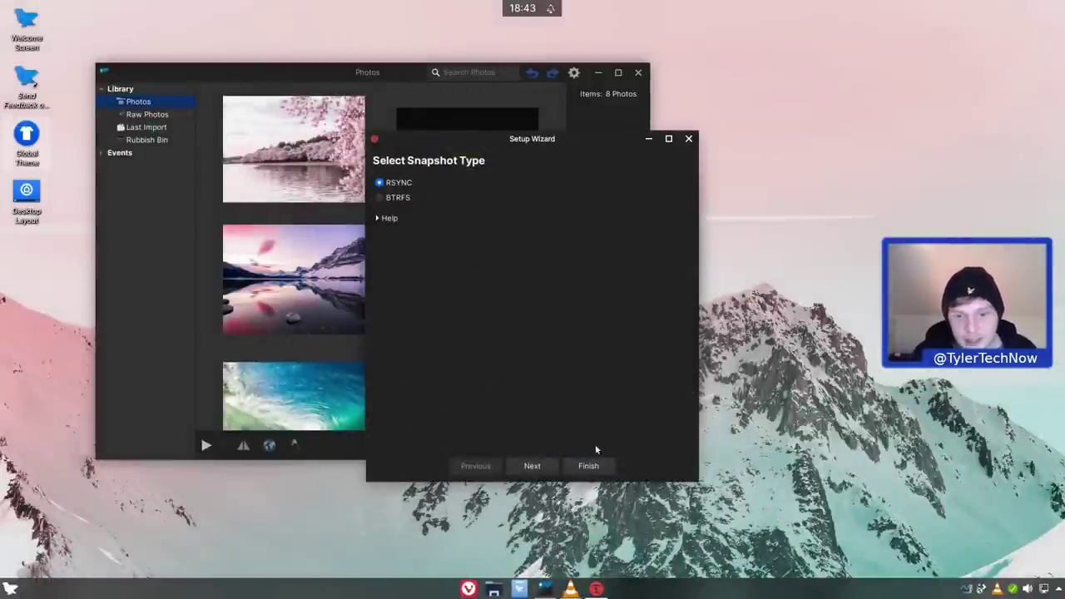
{"action": "left_click", "coordinate": [688, 139]}
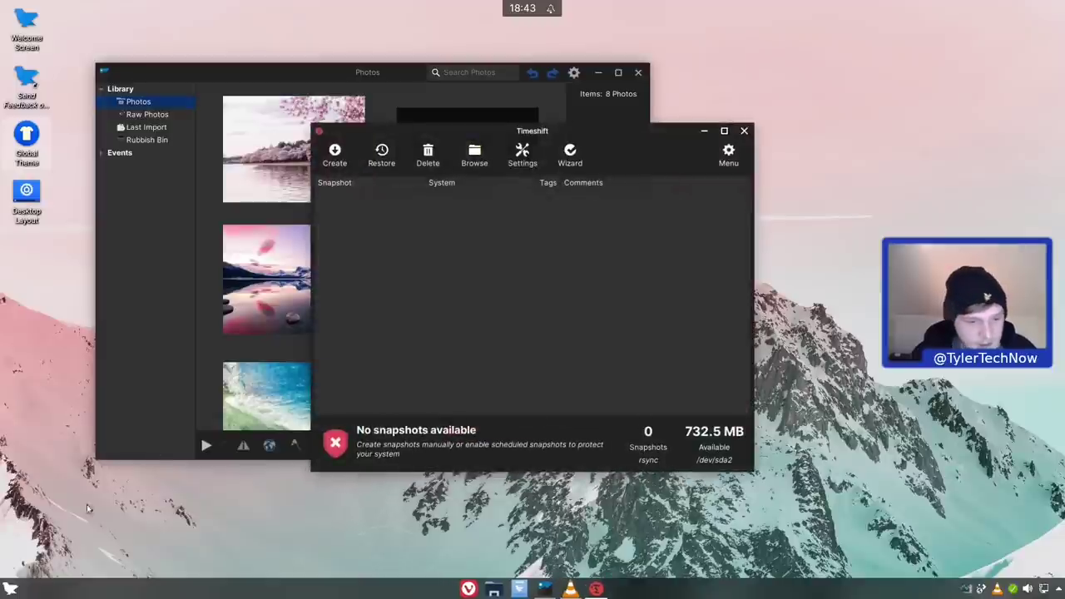
{"action": "left_click", "coordinate": [743, 131]}
Open Spectacle from the Utilities applications, view its screenshot options, and close it
{"action": "left_click", "coordinate": [10, 589]}
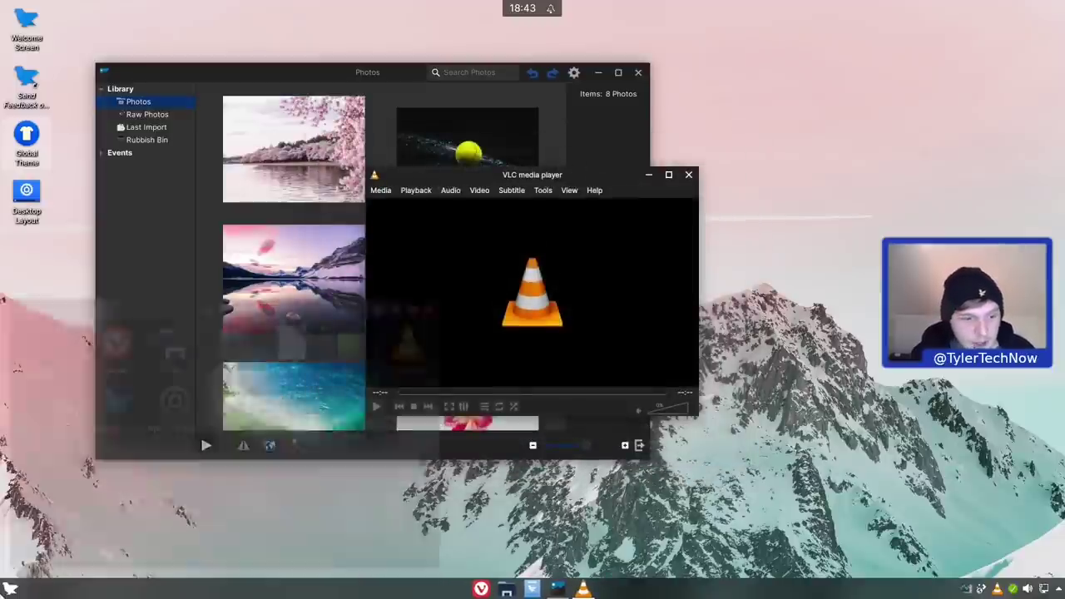
{"action": "mouse_move", "coordinate": [35, 443]}
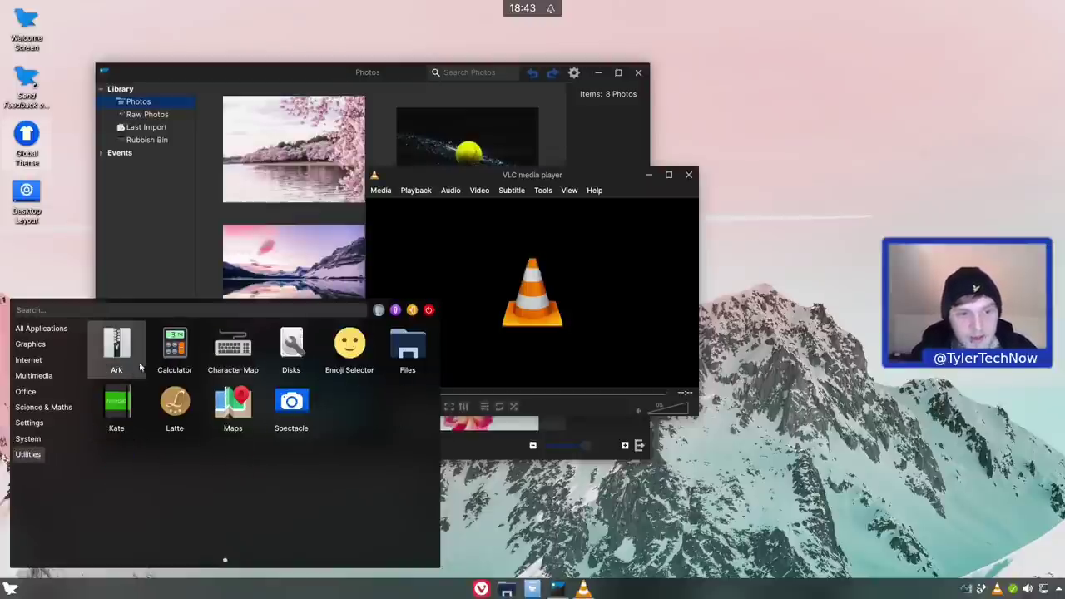
{"action": "left_click", "coordinate": [283, 408]}
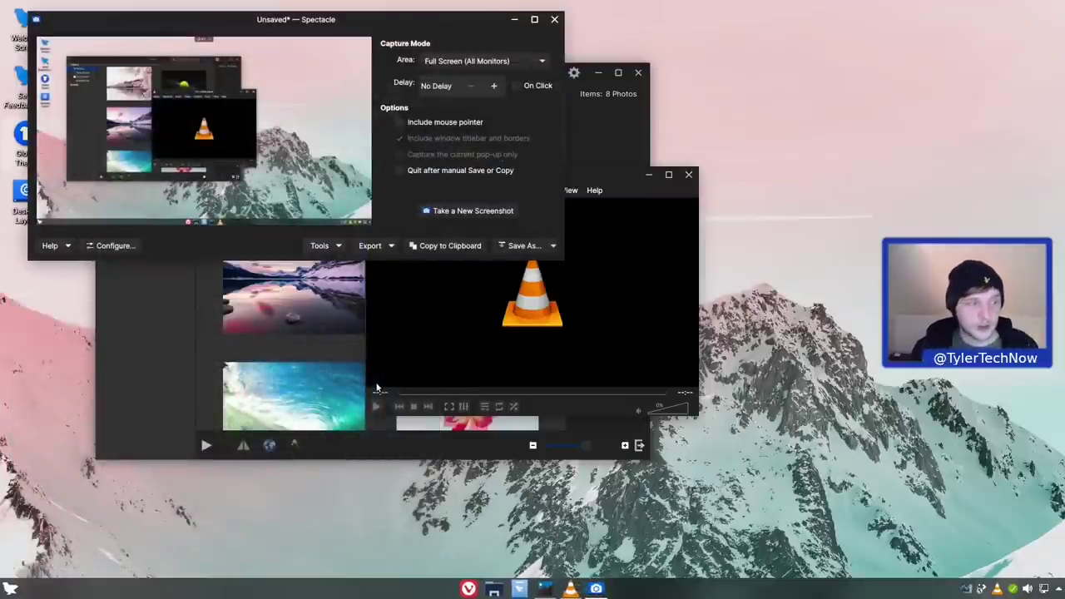
{"action": "left_click", "coordinate": [554, 18]}
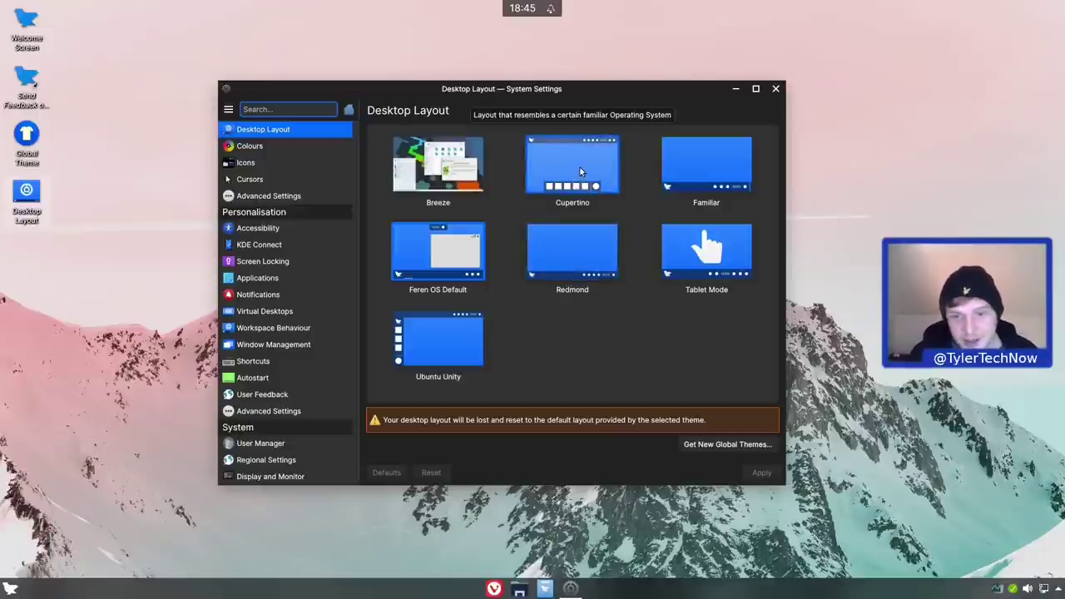
Apply the Cupertino desktop layout
{"action": "left_click", "coordinate": [580, 172]}
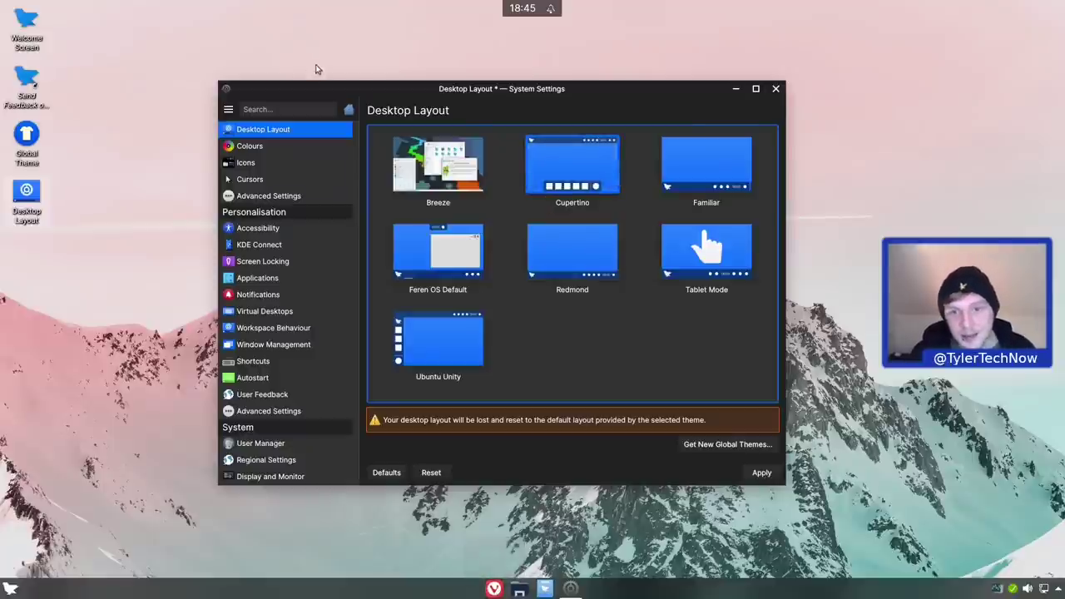
{"action": "left_click", "coordinate": [762, 472]}
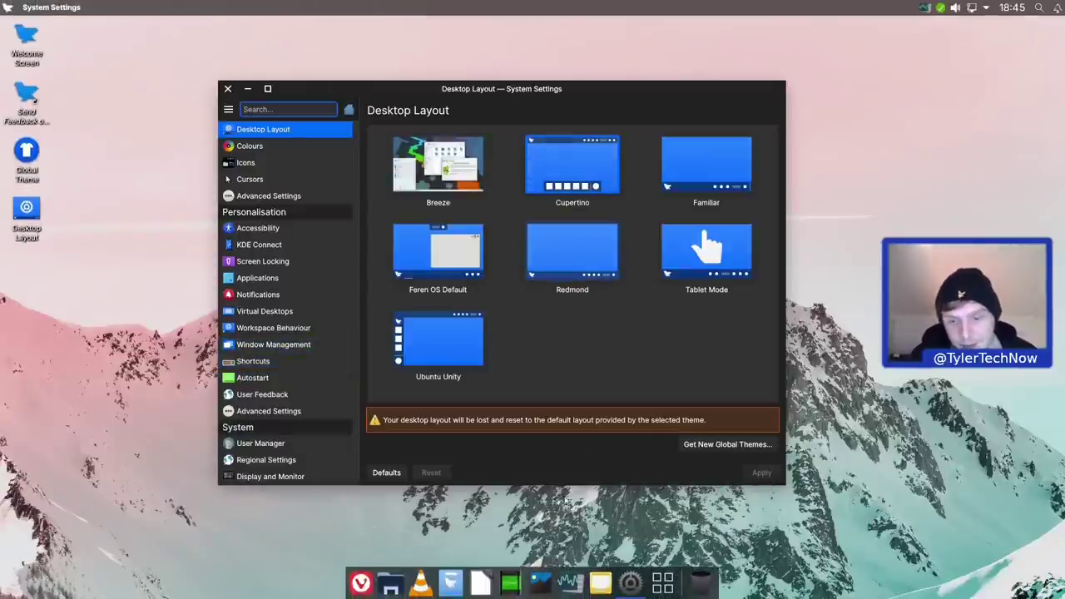
Open the dock's configuration, view its behaviour settings, and close it without changes
{"action": "right_click", "coordinate": [570, 581]}
{"action": "left_click", "coordinate": [605, 555]}
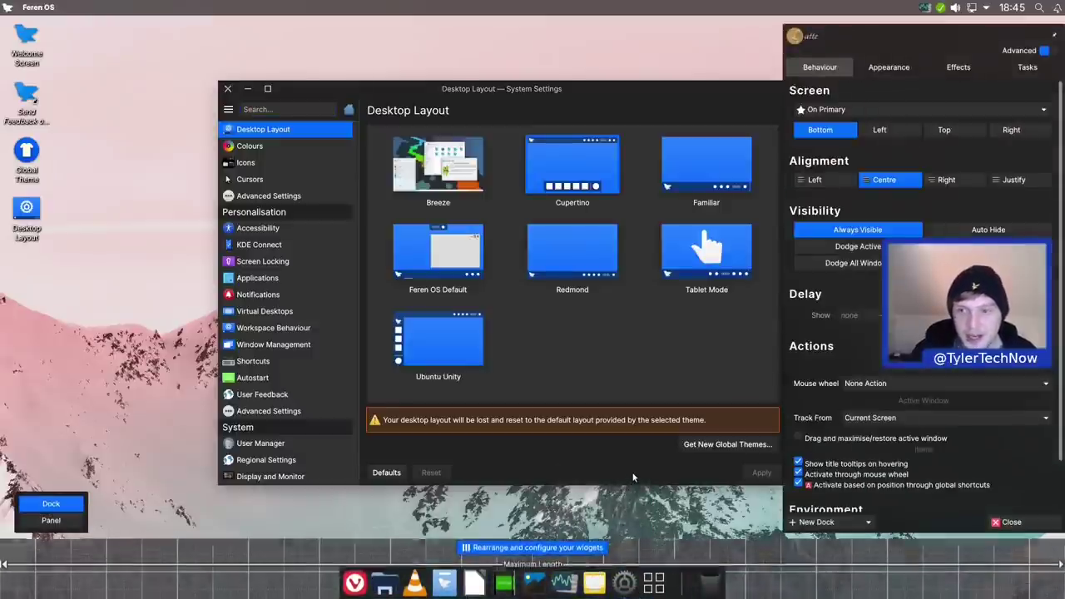
{"action": "left_click", "coordinate": [651, 64]}
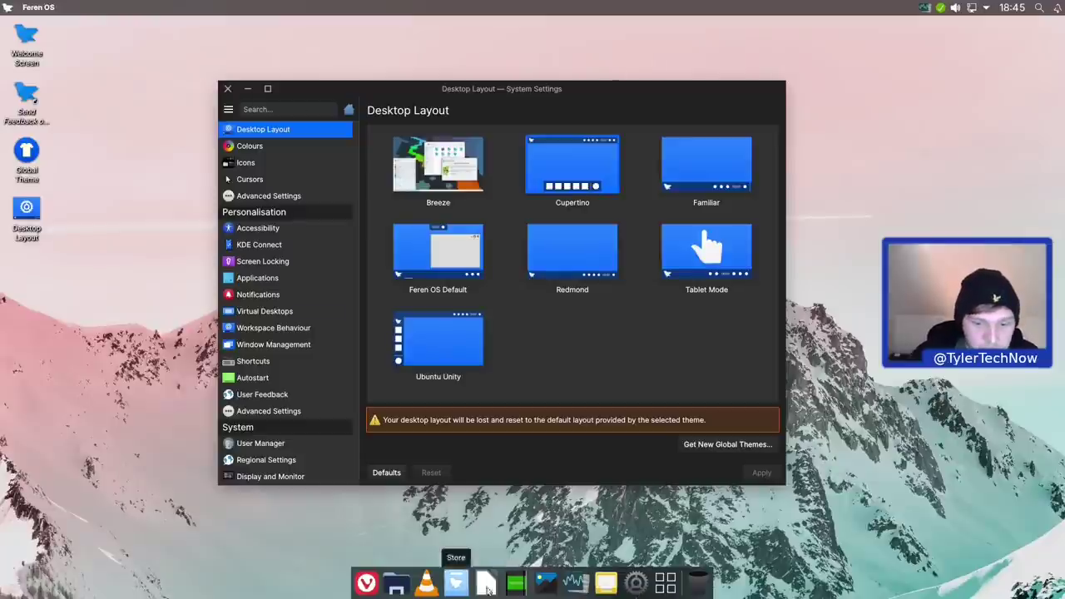
Open VLC media player from the dock, maximise it to view its menus in the global menu bar, restore it, and close it
{"action": "left_click", "coordinate": [426, 583]}
{"action": "double_click", "coordinate": [570, 175]}
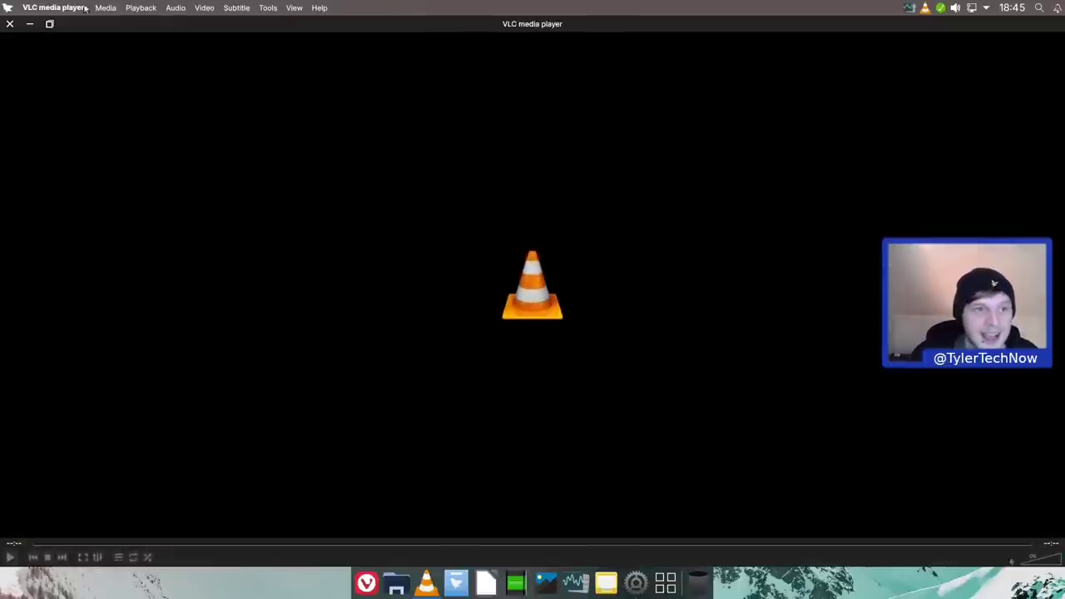
{"action": "double_click", "coordinate": [516, 24]}
{"action": "left_click", "coordinate": [374, 174]}
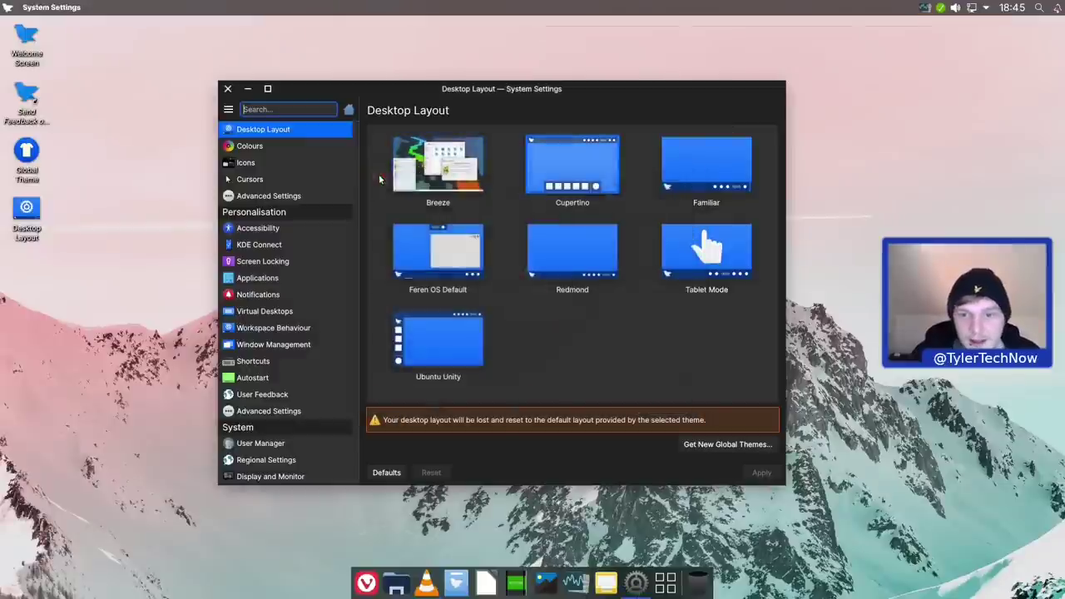
Apply the Familiar desktop layout, look through its tiled application menu, and close the menu
{"action": "left_click", "coordinate": [707, 164]}
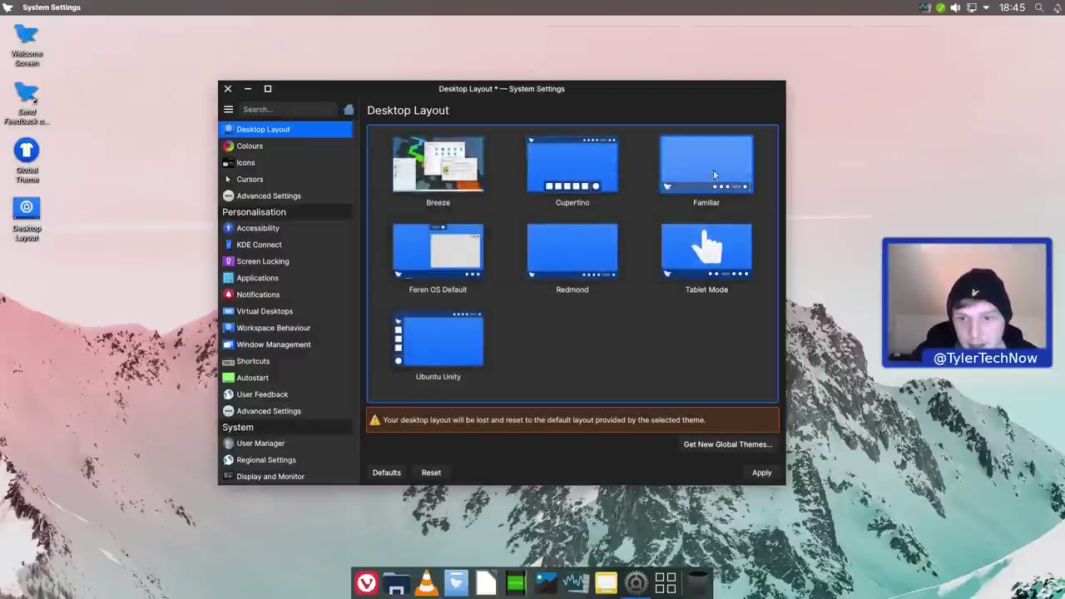
{"action": "left_click", "coordinate": [761, 477]}
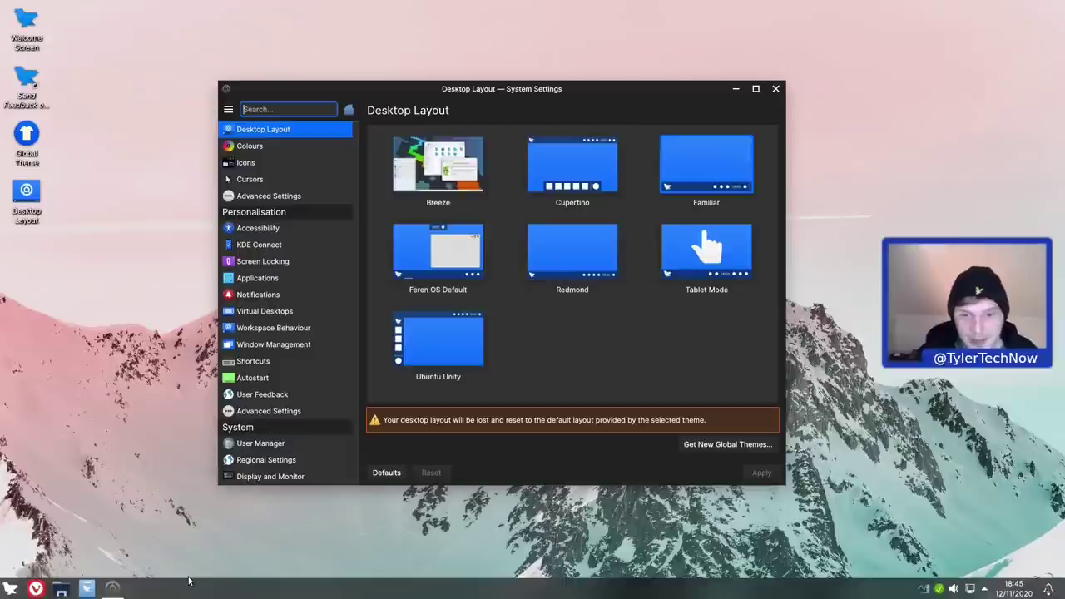
{"action": "key", "text": "super"}
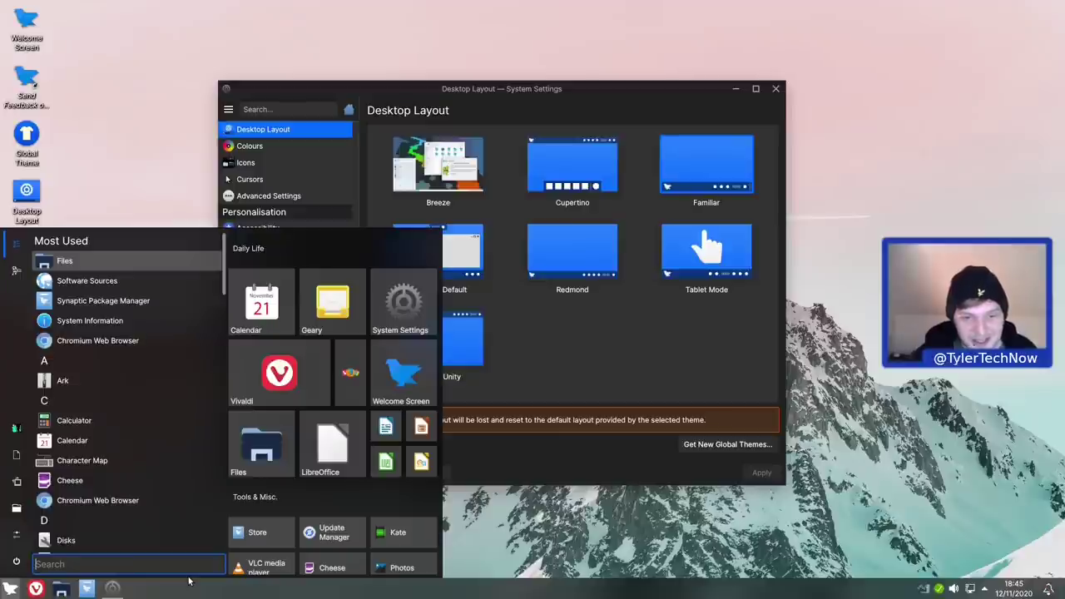
{"action": "scroll", "coordinate": [92, 390], "scroll_direction": "down", "scroll_amount": 12}
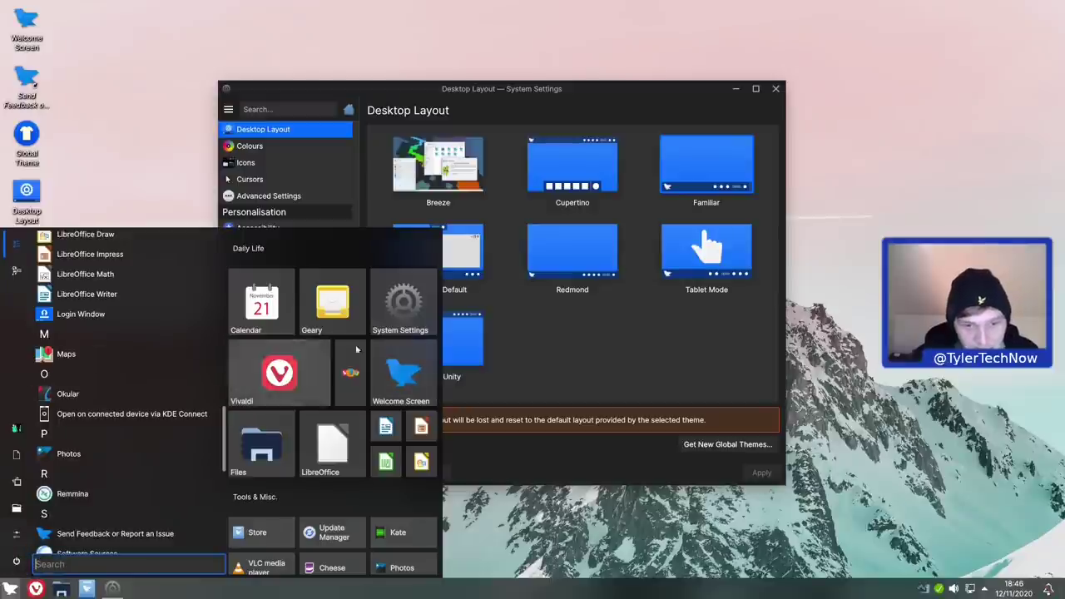
{"action": "right_click", "coordinate": [329, 310]}
{"action": "left_click", "coordinate": [278, 307]}
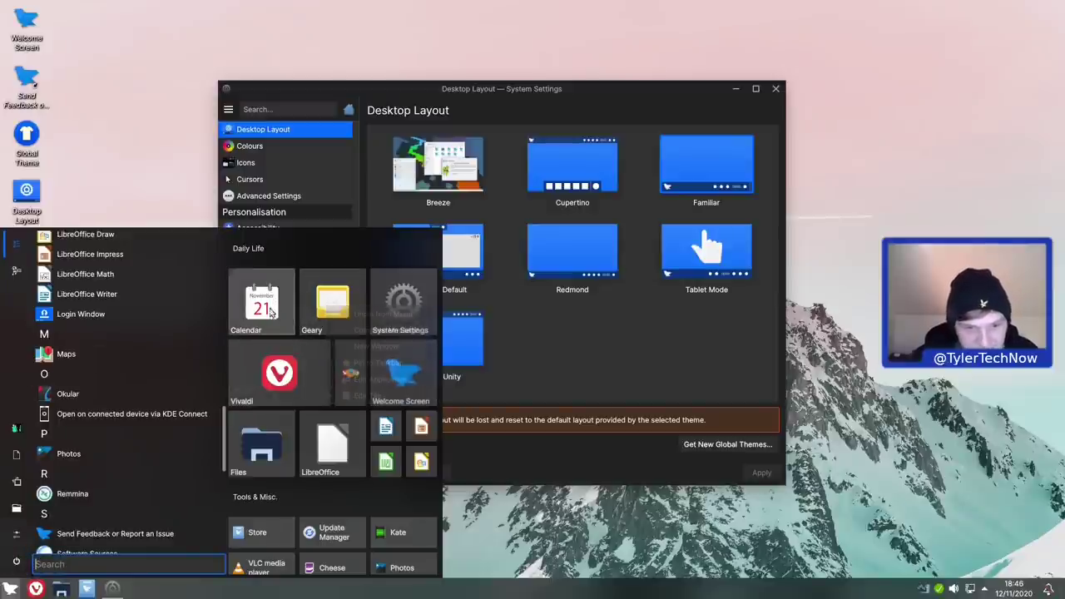
{"action": "mouse_move", "coordinate": [261, 295]}
{"action": "left_mouse_down"}
{"action": "mouse_move", "coordinate": [333, 345]}
{"action": "mouse_move", "coordinate": [266, 308]}
{"action": "left_mouse_up"}
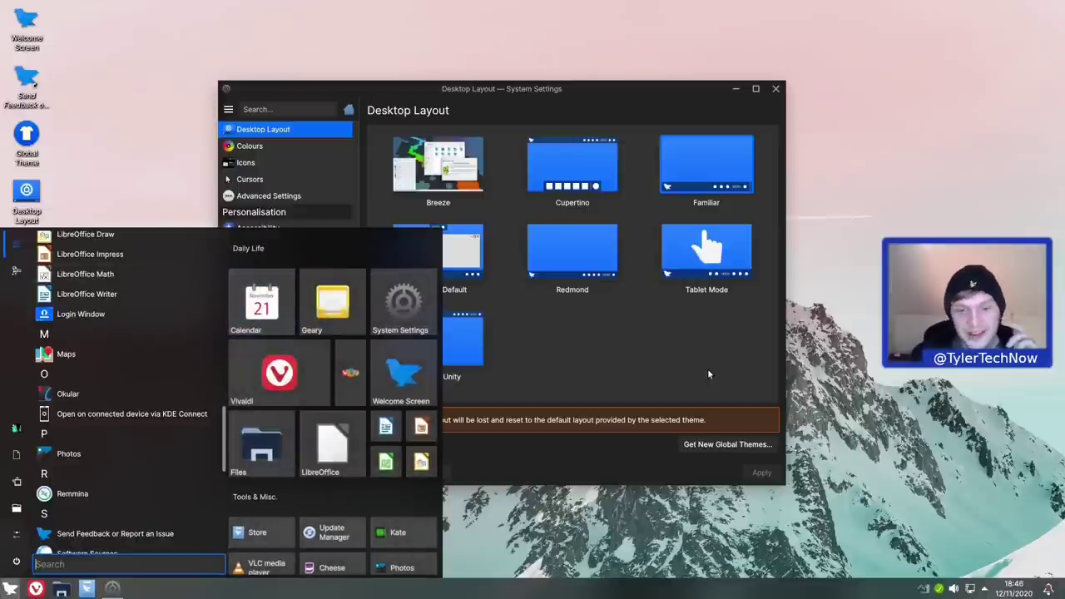
{"action": "left_click", "coordinate": [635, 287]}
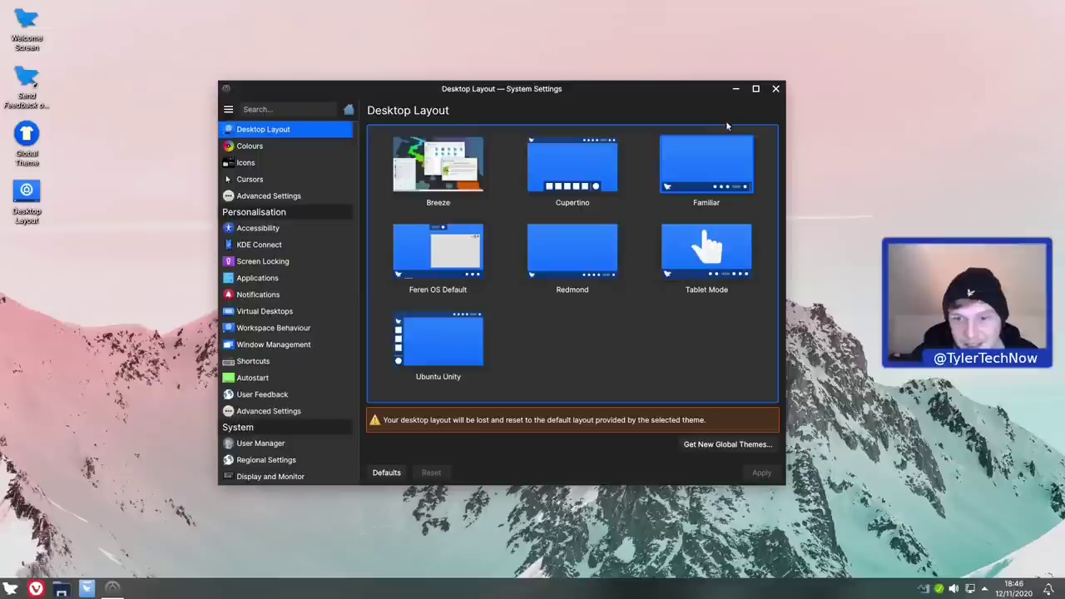
Apply the Redmond desktop layout, view the taskbar's context options, and dismiss them
{"action": "left_click", "coordinate": [568, 250]}
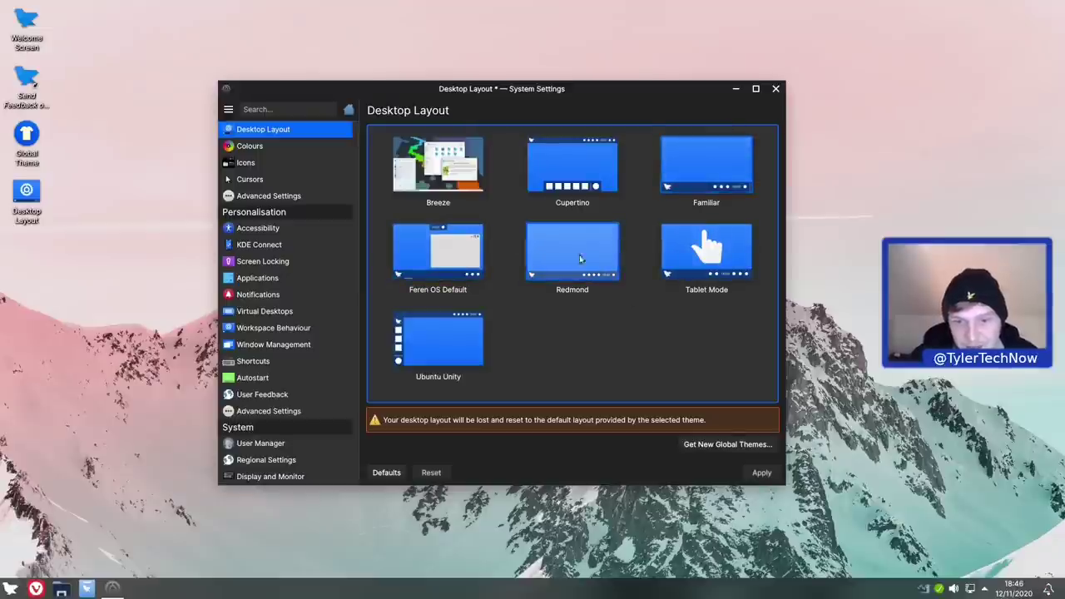
{"action": "left_click", "coordinate": [753, 473]}
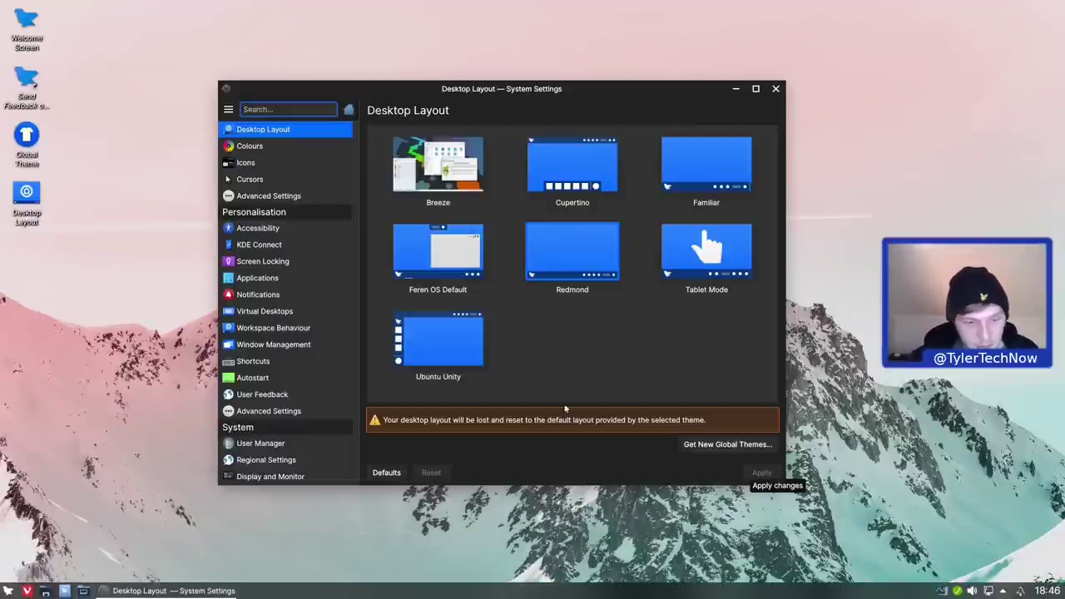
{"action": "right_click", "coordinate": [215, 592]}
{"action": "right_click", "coordinate": [248, 591]}
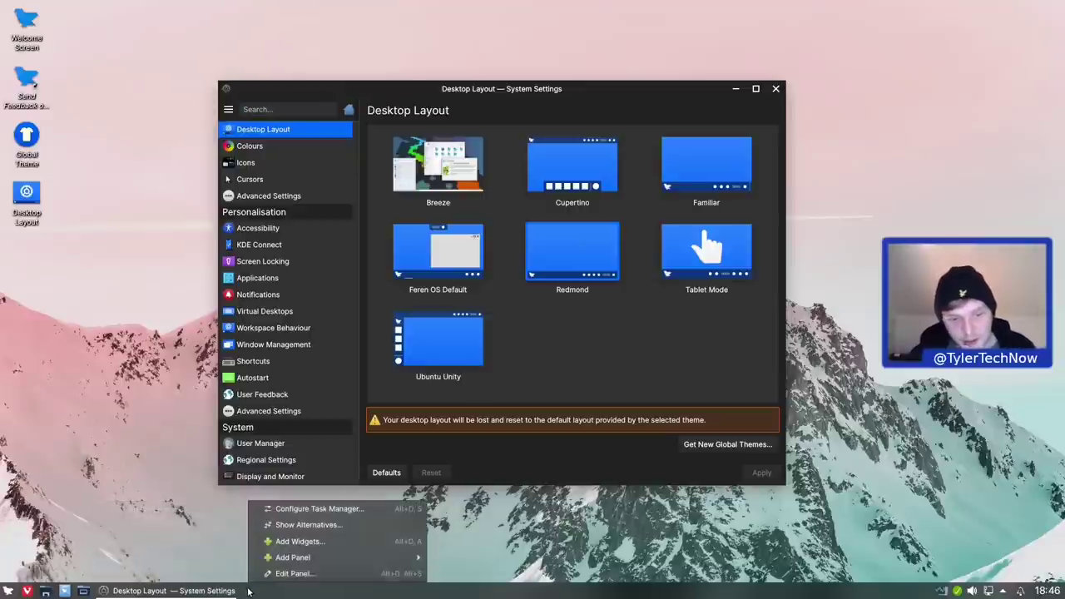
{"action": "left_click", "coordinate": [131, 563]}
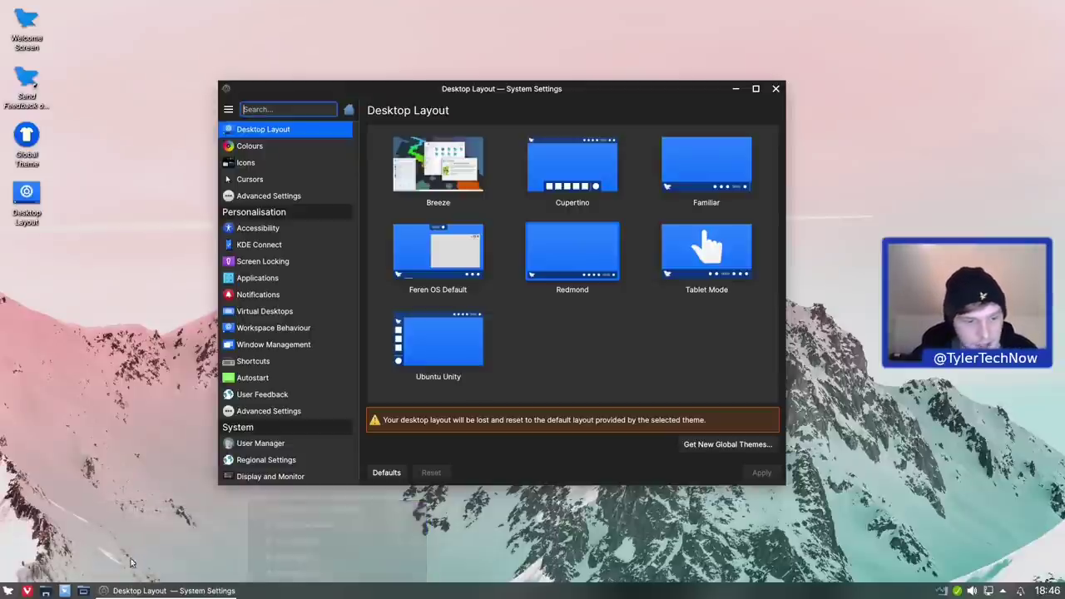
Open the application menu, view its alternative widgets, and cancel without switching
{"action": "left_click", "coordinate": [9, 591]}
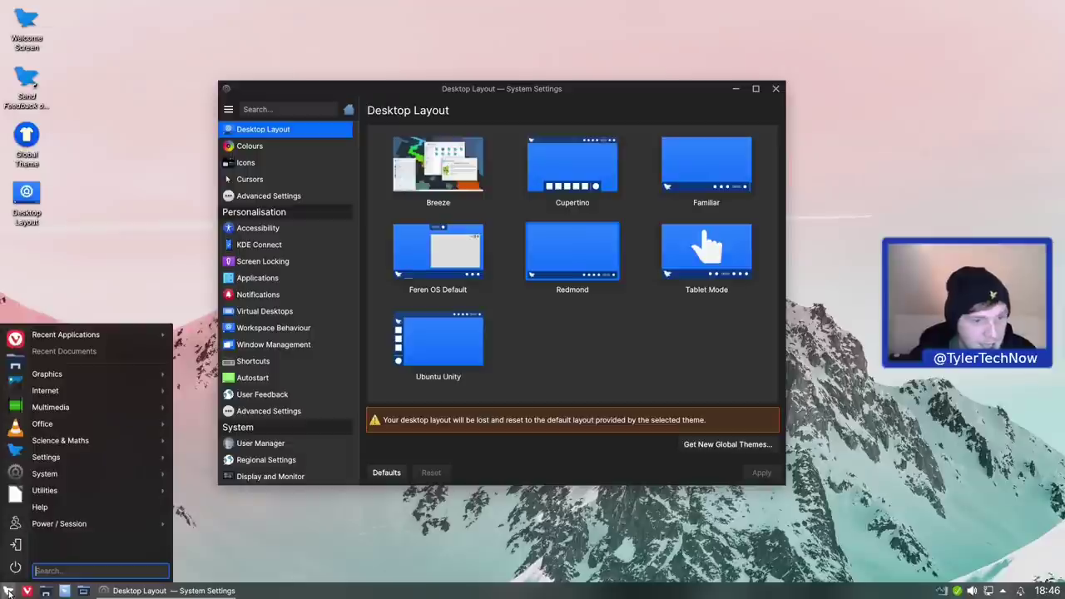
{"action": "right_click", "coordinate": [8, 590]}
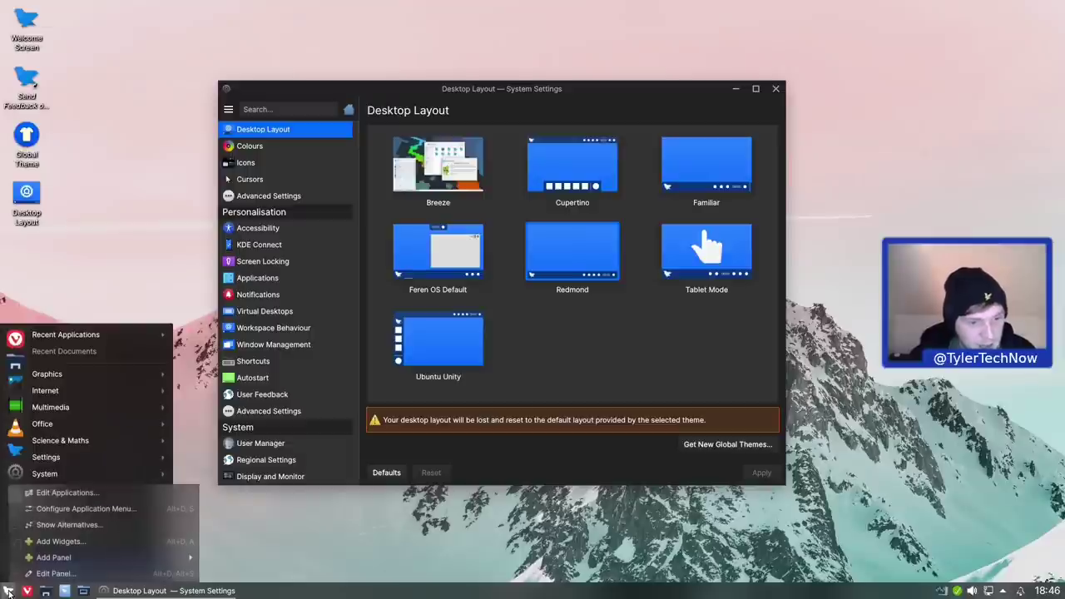
{"action": "left_click", "coordinate": [68, 525]}
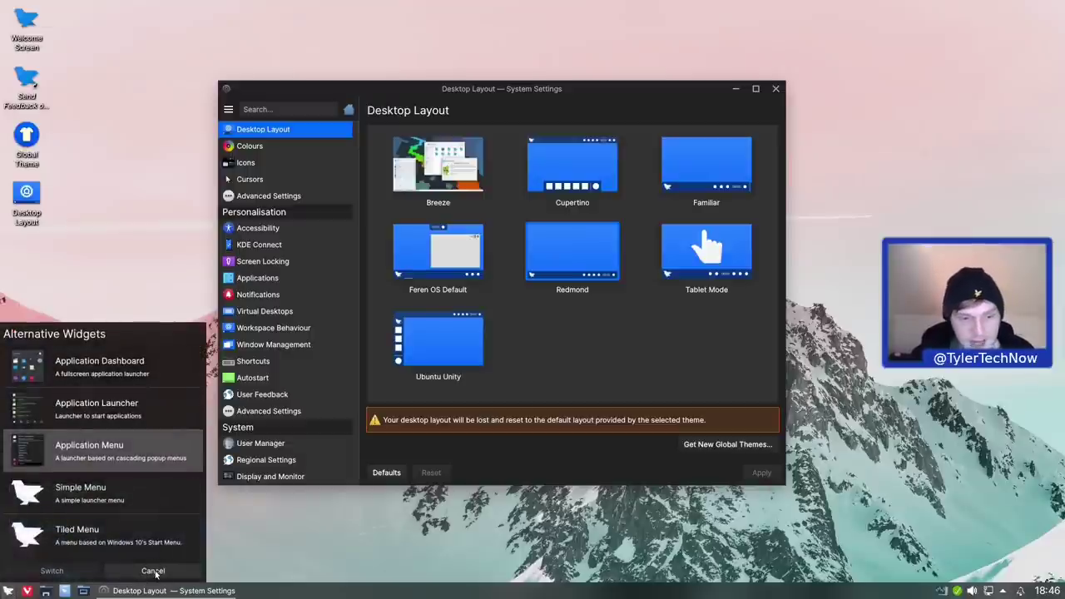
{"action": "left_click", "coordinate": [153, 572]}
Apply the Tablet Mode desktop layout, and show the desktop and restore the settings window
{"action": "left_click", "coordinate": [715, 237]}
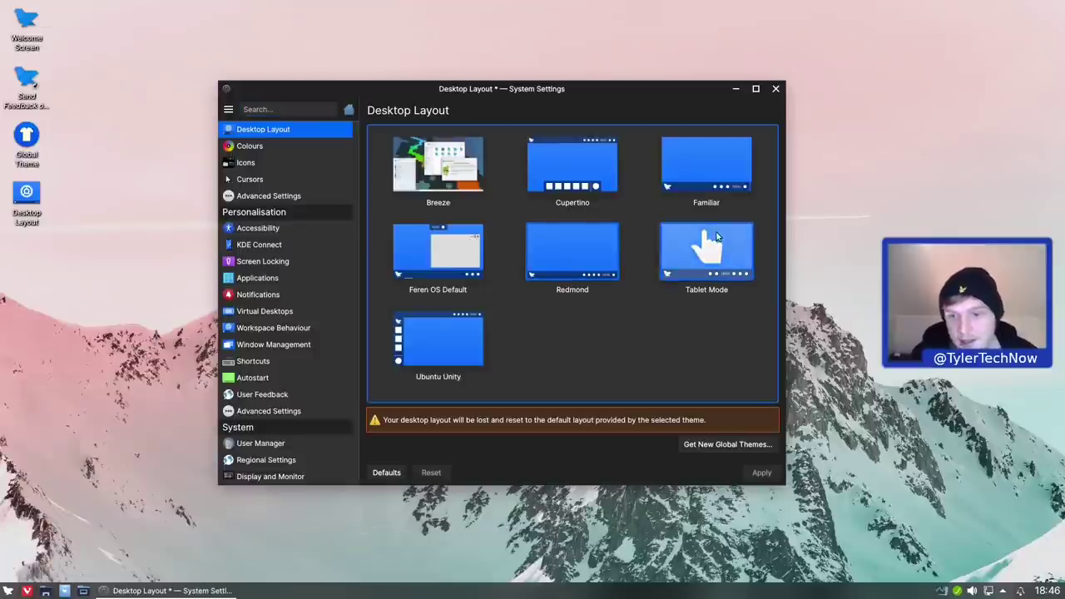
{"action": "left_click", "coordinate": [761, 472]}
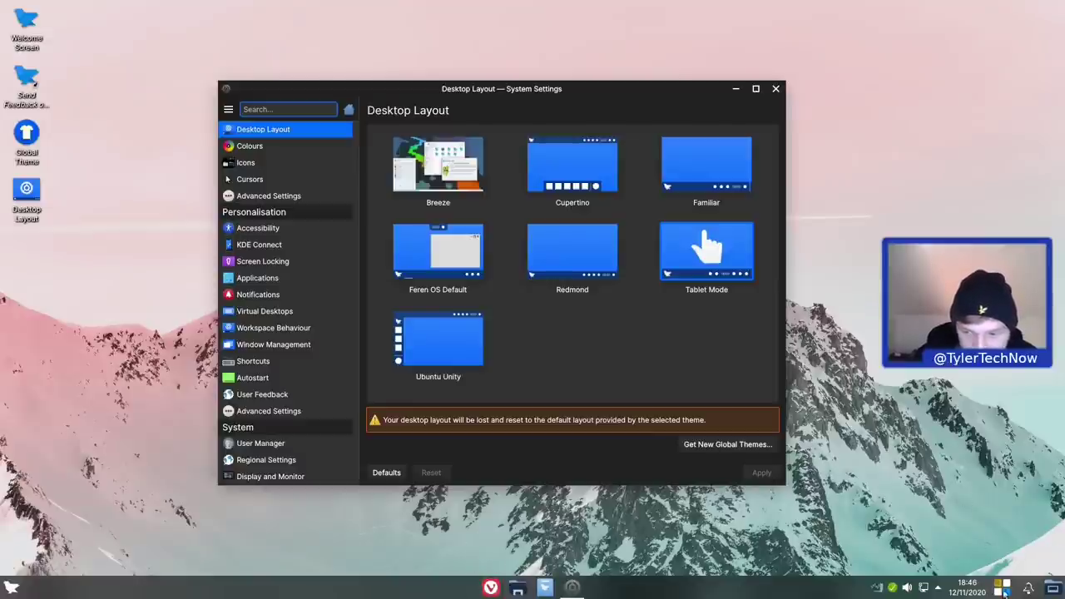
{"action": "left_click", "coordinate": [1052, 587]}
{"action": "left_click", "coordinate": [1052, 587]}
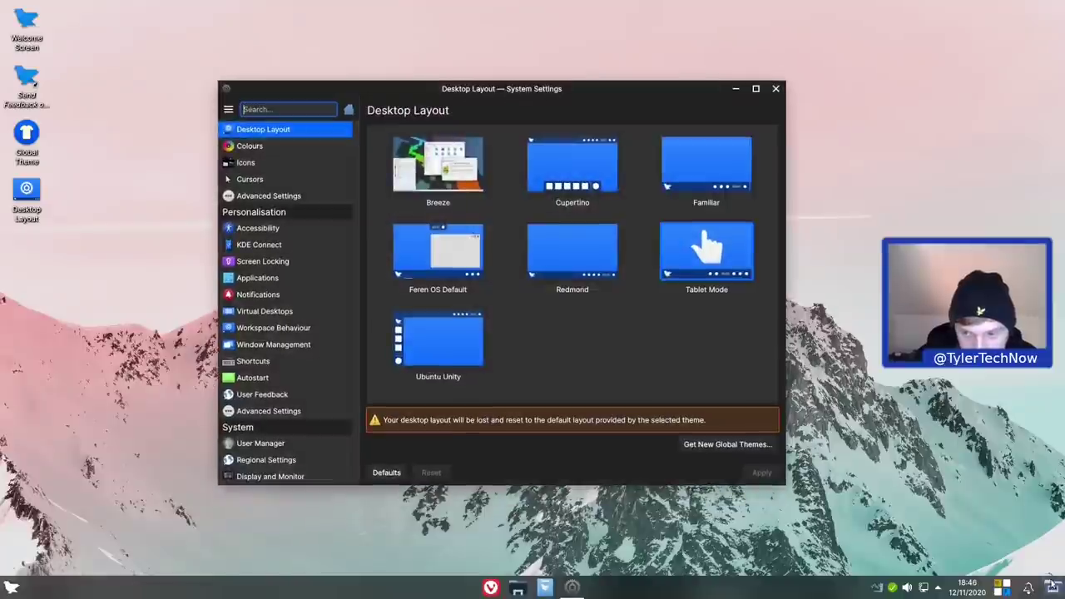
Show and hide the on-screen keyboard, and open and close the application menu of the Tablet Mode layout
{"action": "left_click", "coordinate": [1005, 588]}
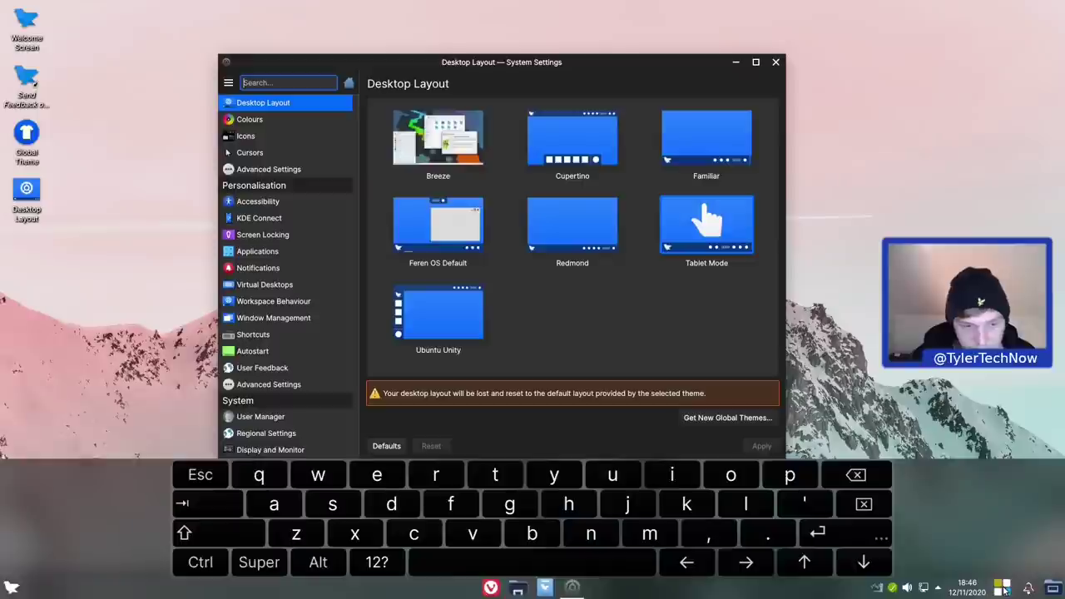
{"action": "left_click", "coordinate": [1005, 588]}
{"action": "left_click", "coordinate": [12, 588]}
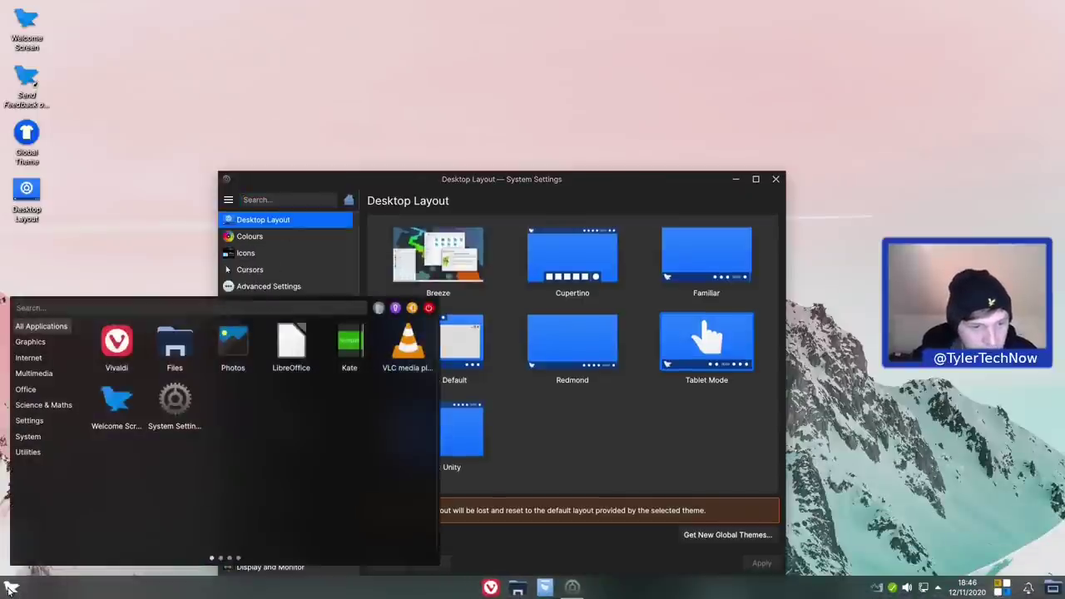
{"action": "left_click", "coordinate": [12, 589]}
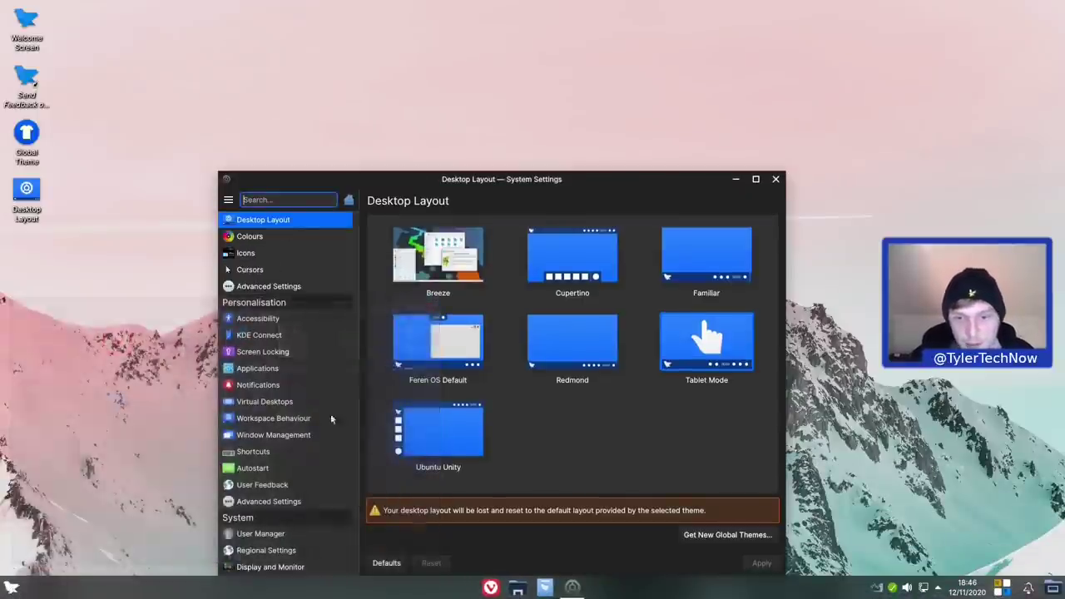
Apply the Ubuntu Unity desktop layout and close System Settings
{"action": "left_click_drag", "start_coordinate": [556, 185], "coordinate": [551, 105]}
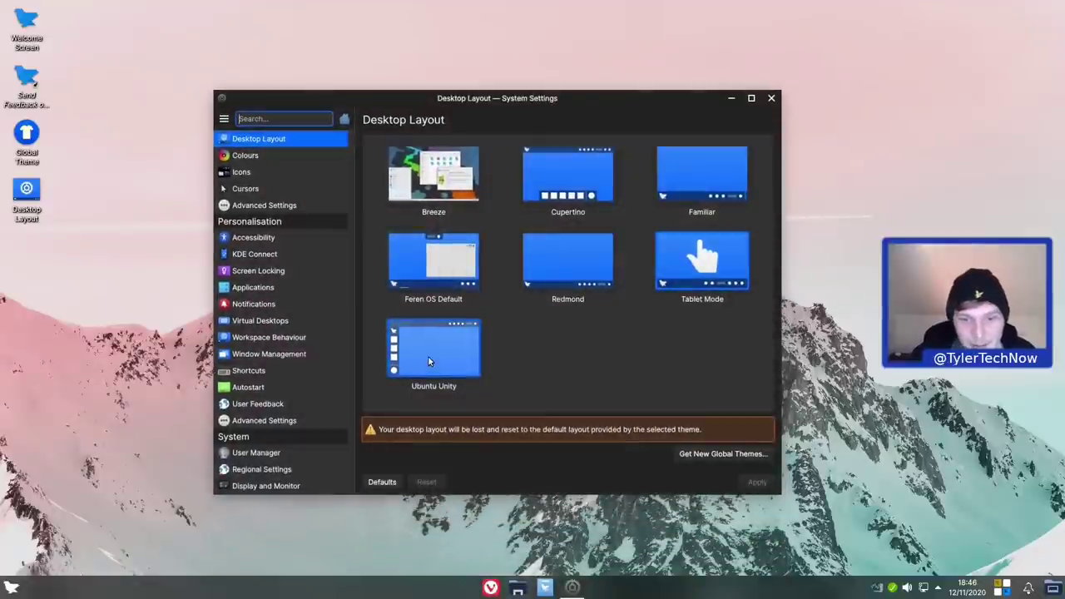
{"action": "left_click", "coordinate": [429, 357]}
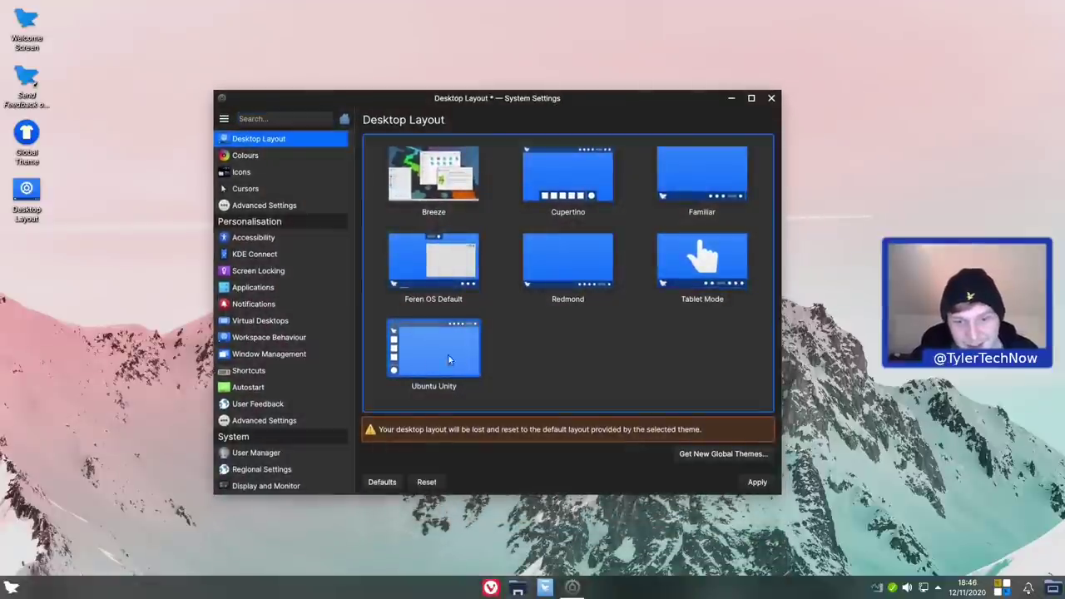
{"action": "left_click", "coordinate": [756, 481]}
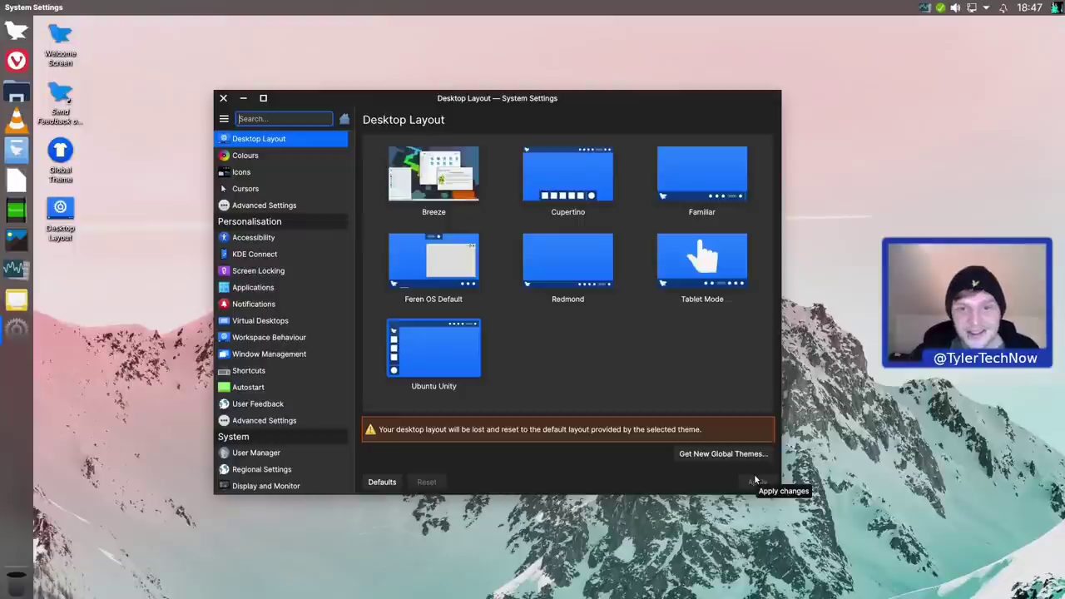
{"action": "left_click", "coordinate": [222, 99]}
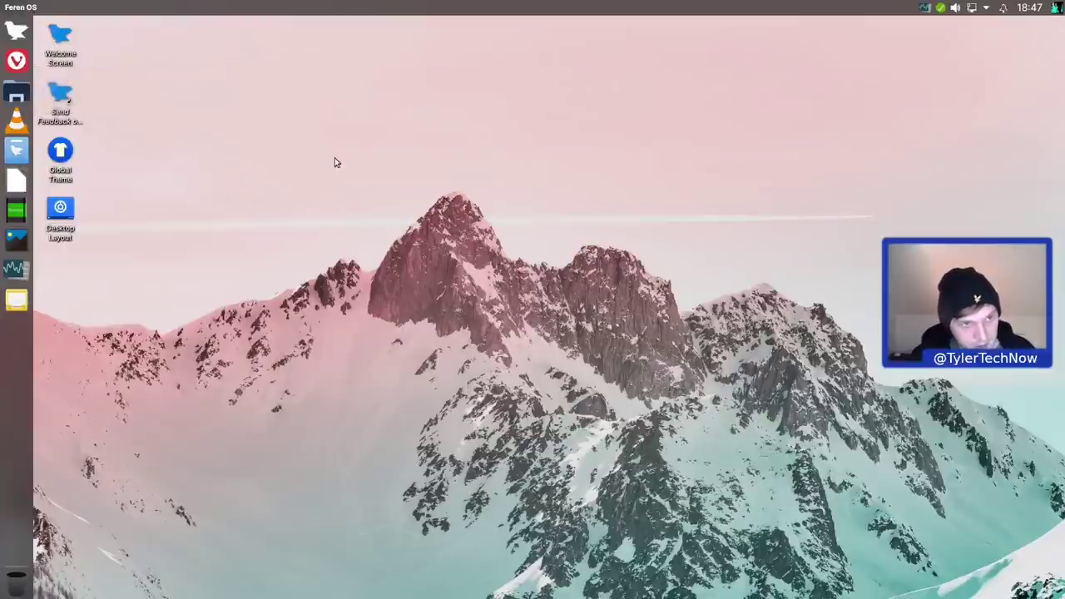
View the fullscreen launcher's Power / Session actions and its widgets list, close the launcher, and open it again
{"action": "key", "text": "super"}
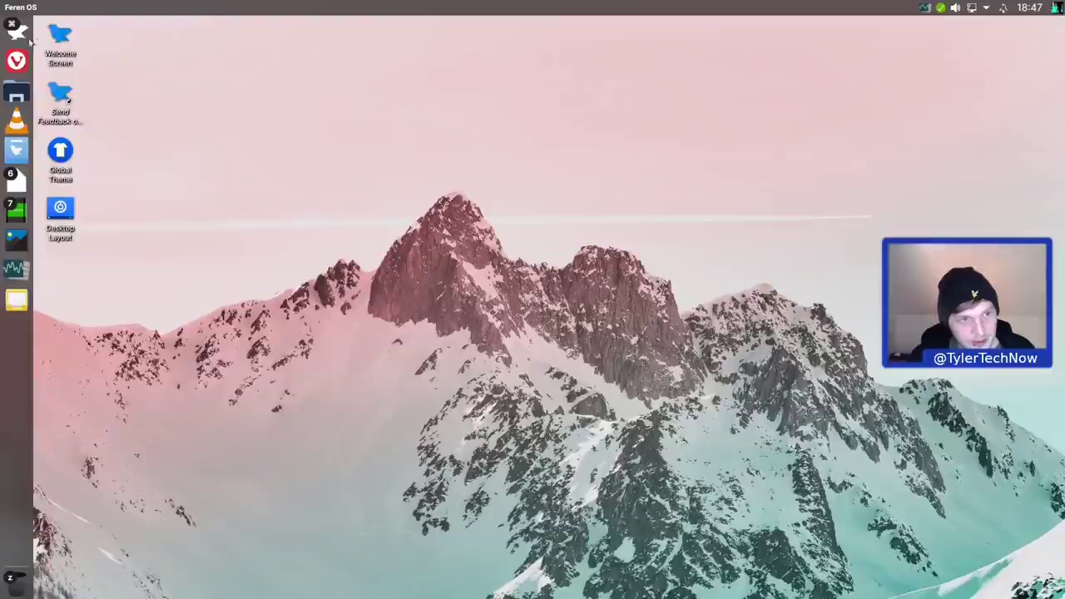
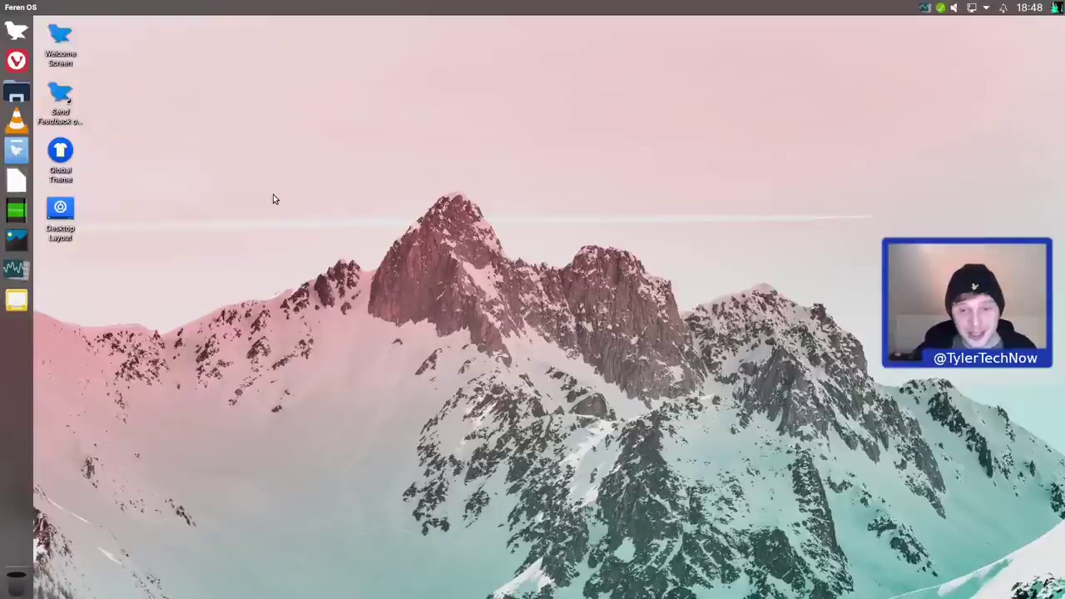
{"action": "key", "text": "super"}
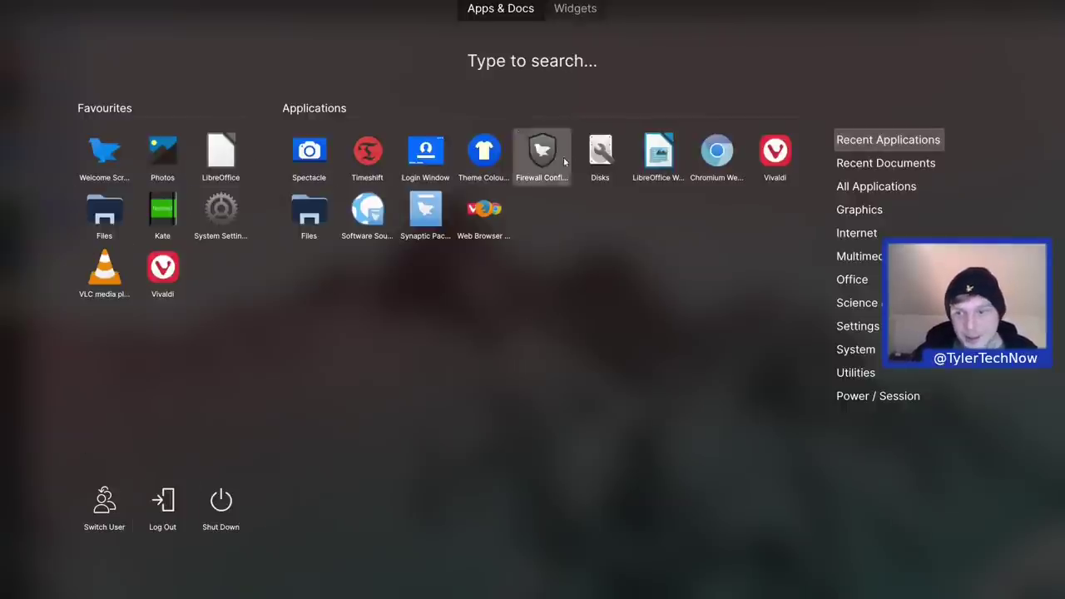
{"action": "mouse_move", "coordinate": [853, 399]}
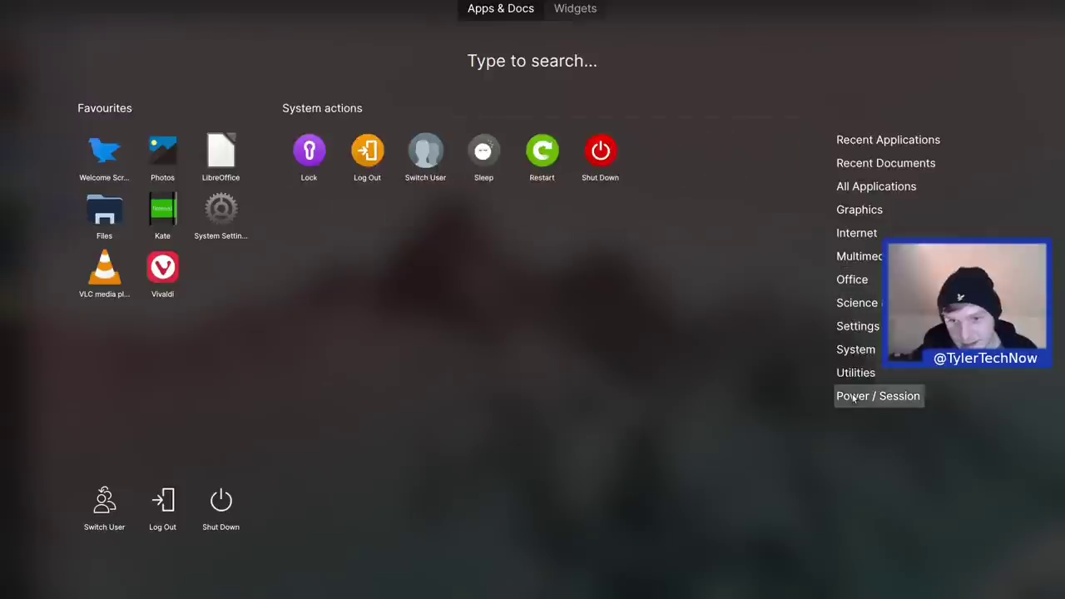
{"action": "left_click", "coordinate": [576, 10]}
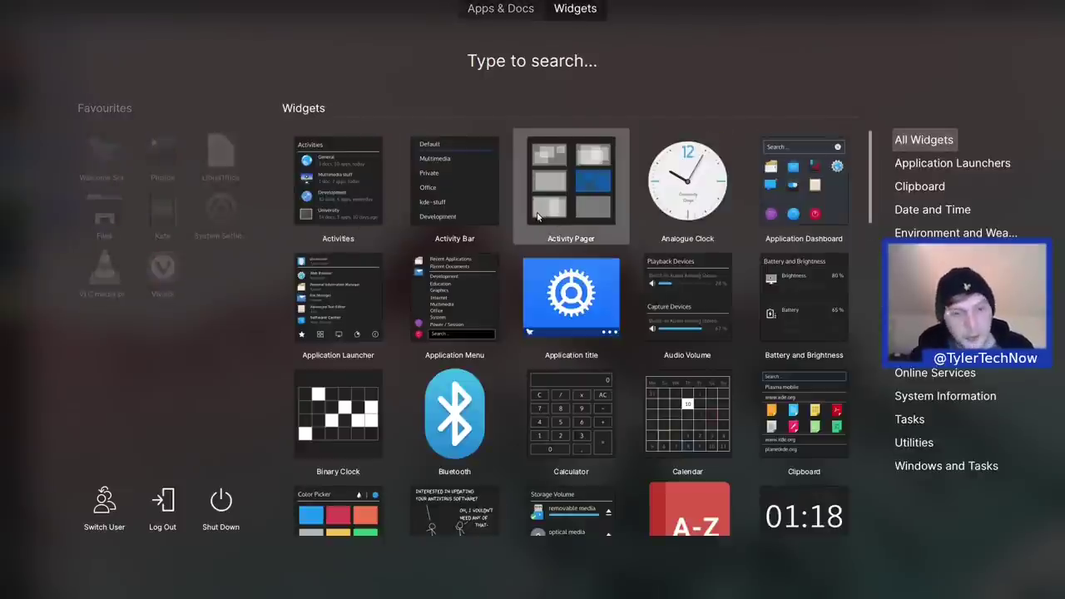
{"action": "key", "text": "Escape"}
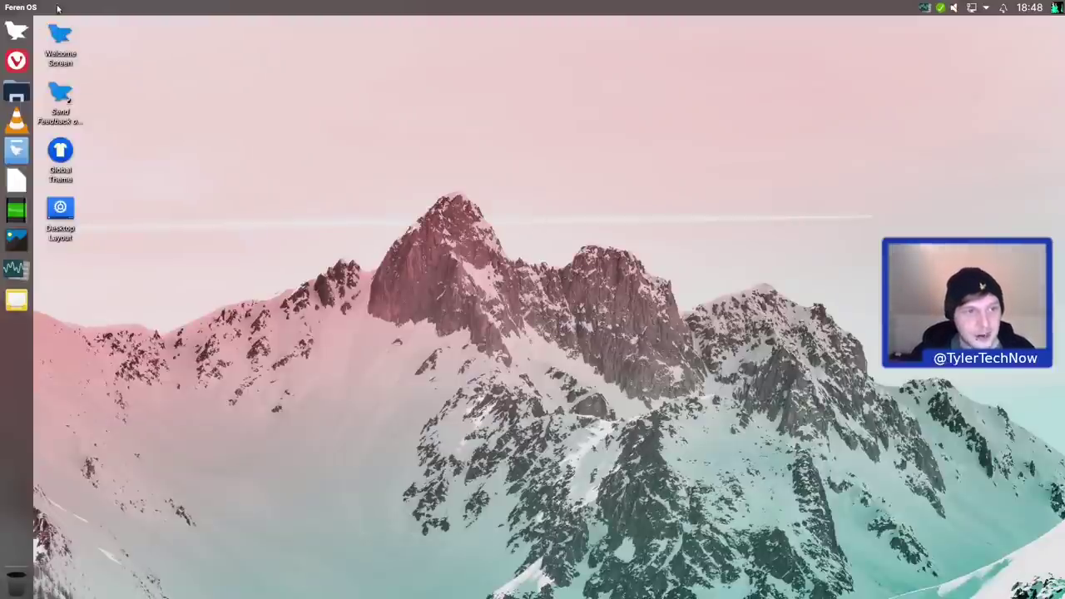
{"action": "left_click", "coordinate": [19, 31]}
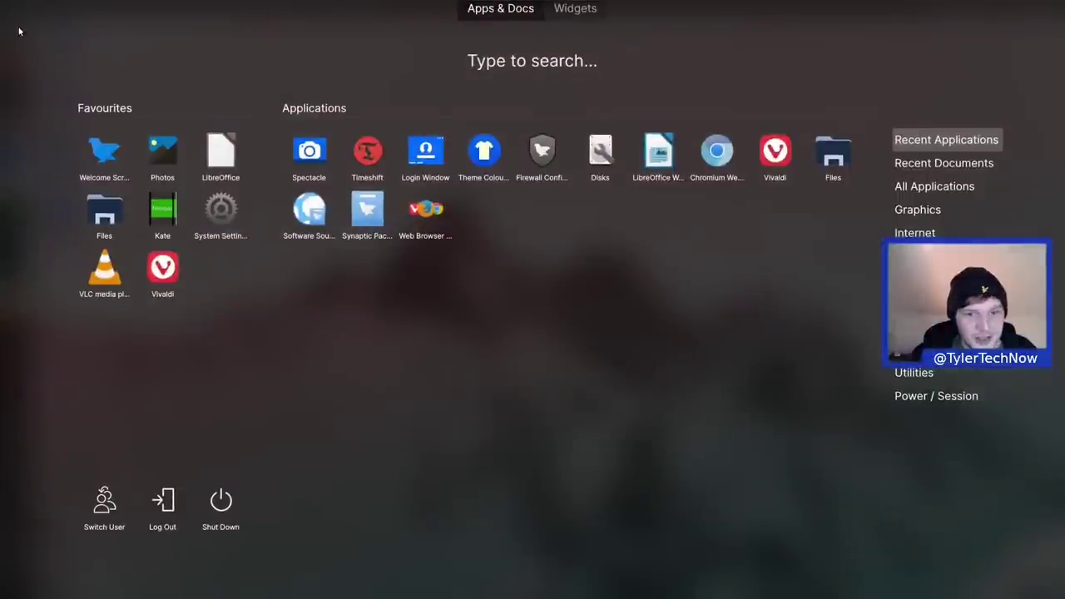
Open LibreOffice Writer from the launcher, restore and reposition its window, maximise it again and close it
{"action": "left_click", "coordinate": [658, 152]}
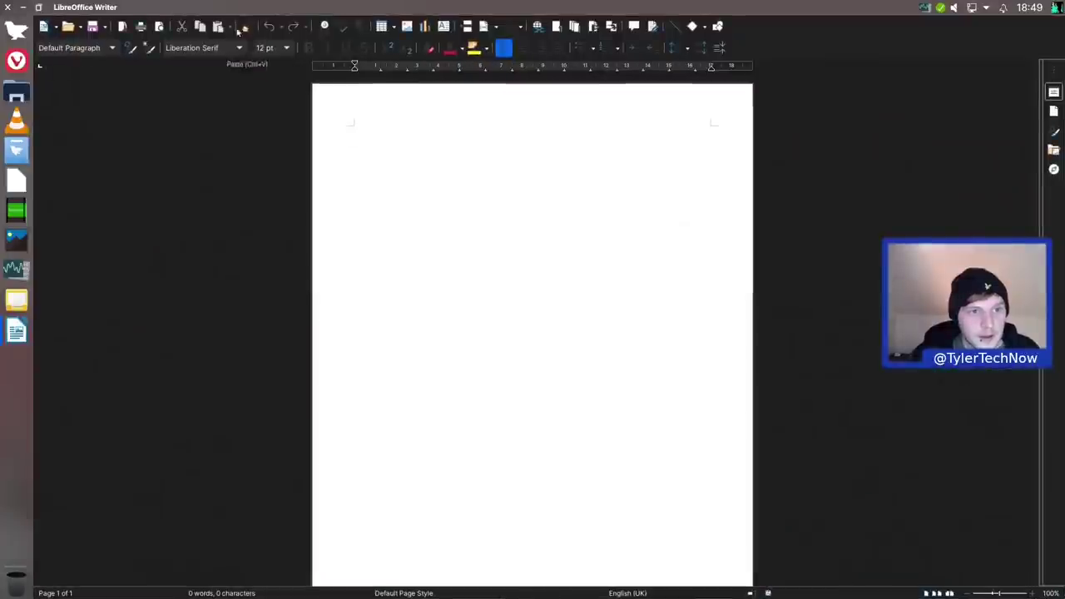
{"action": "left_click_drag", "start_coordinate": [41, 8], "coordinate": [226, 45]}
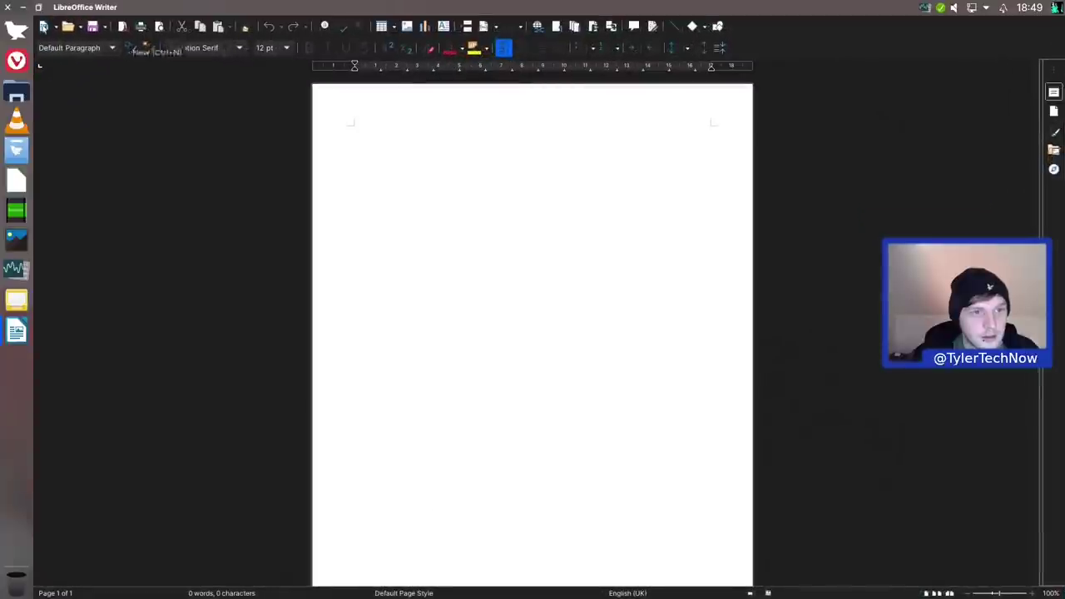
{"action": "left_click", "coordinate": [39, 9]}
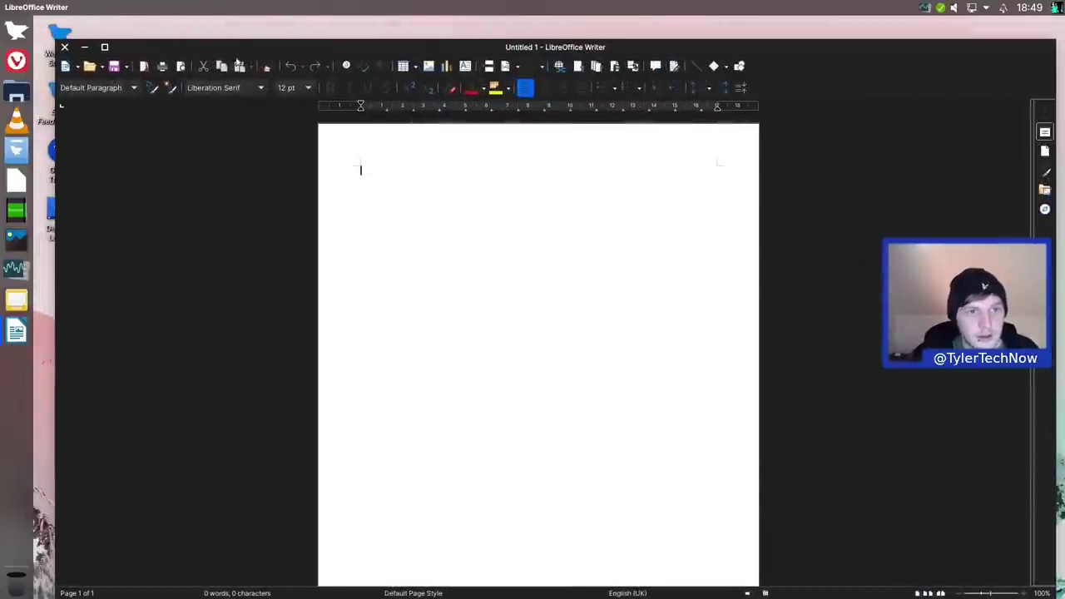
{"action": "left_click_drag", "start_coordinate": [303, 48], "coordinate": [295, 35]}
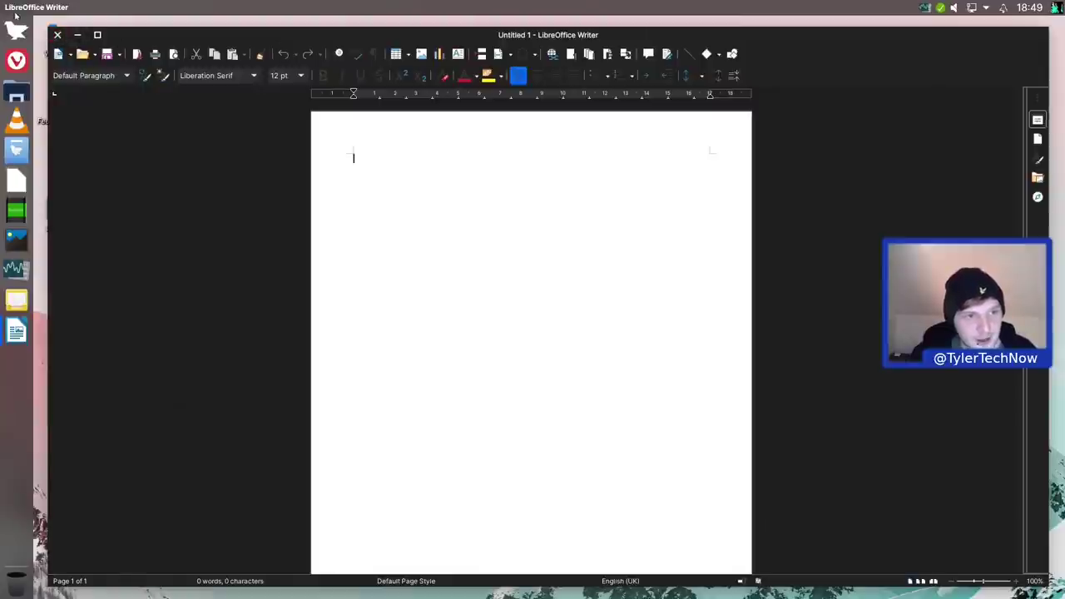
{"action": "double_click", "coordinate": [205, 32]}
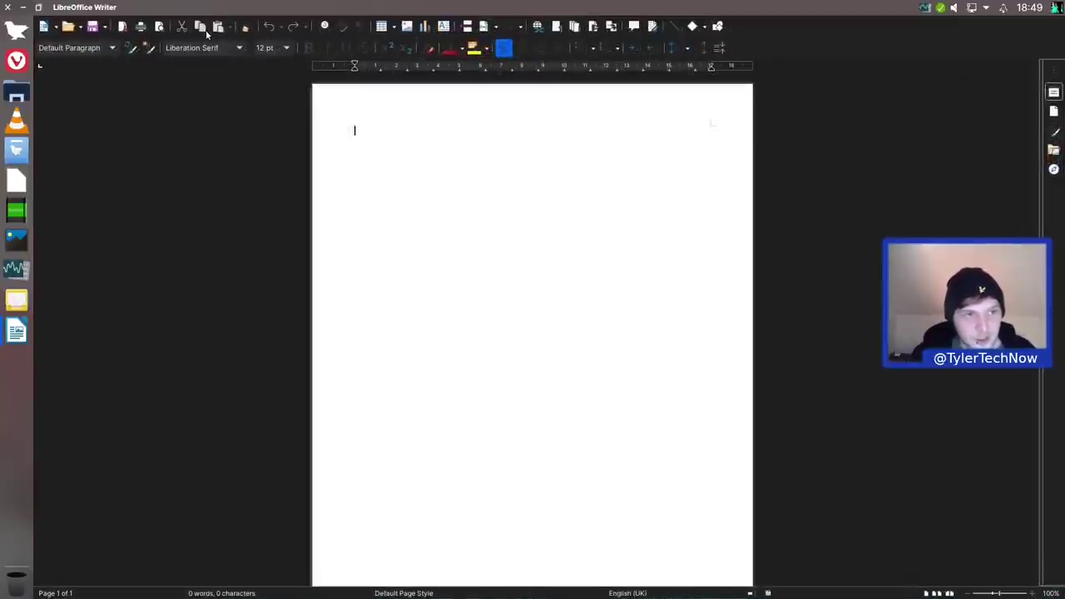
{"action": "left_click", "coordinate": [7, 7]}
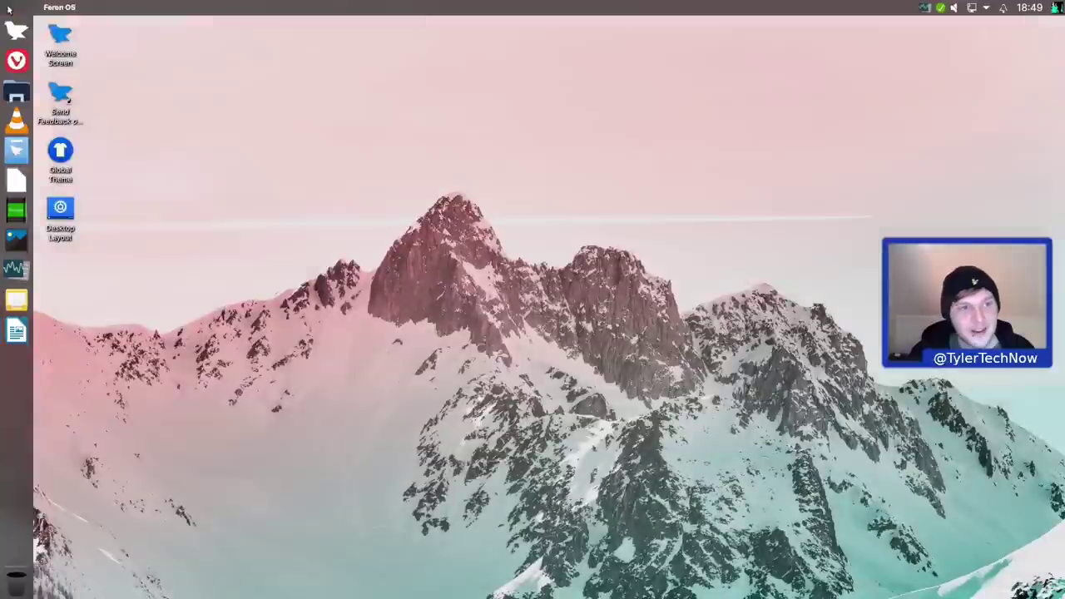
Open VLC media player, maximise its window to view the global menu, and close it
{"action": "left_click", "coordinate": [17, 121]}
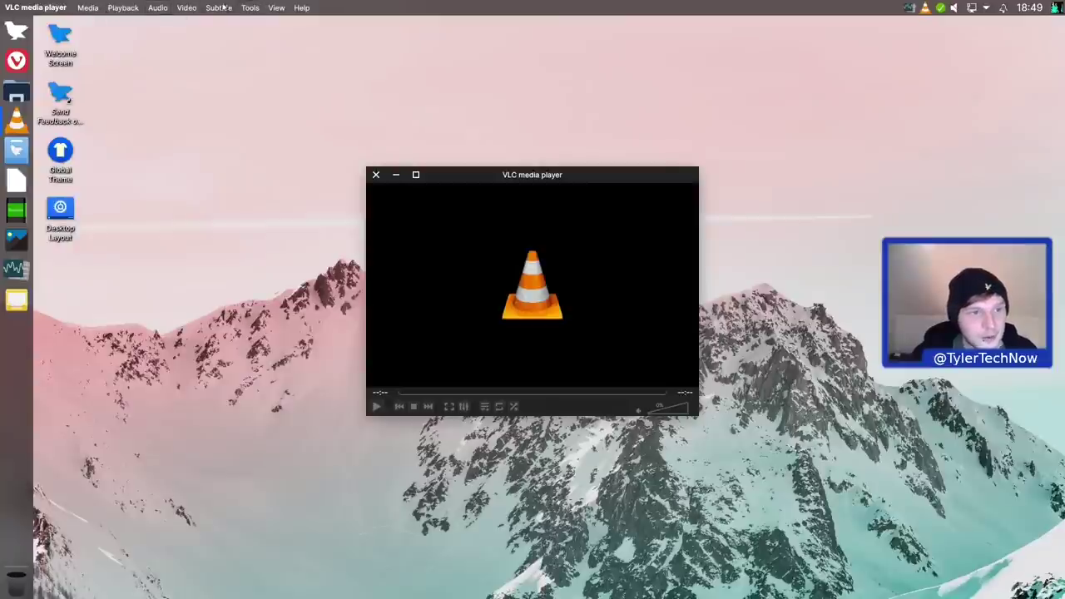
{"action": "double_click", "coordinate": [537, 175]}
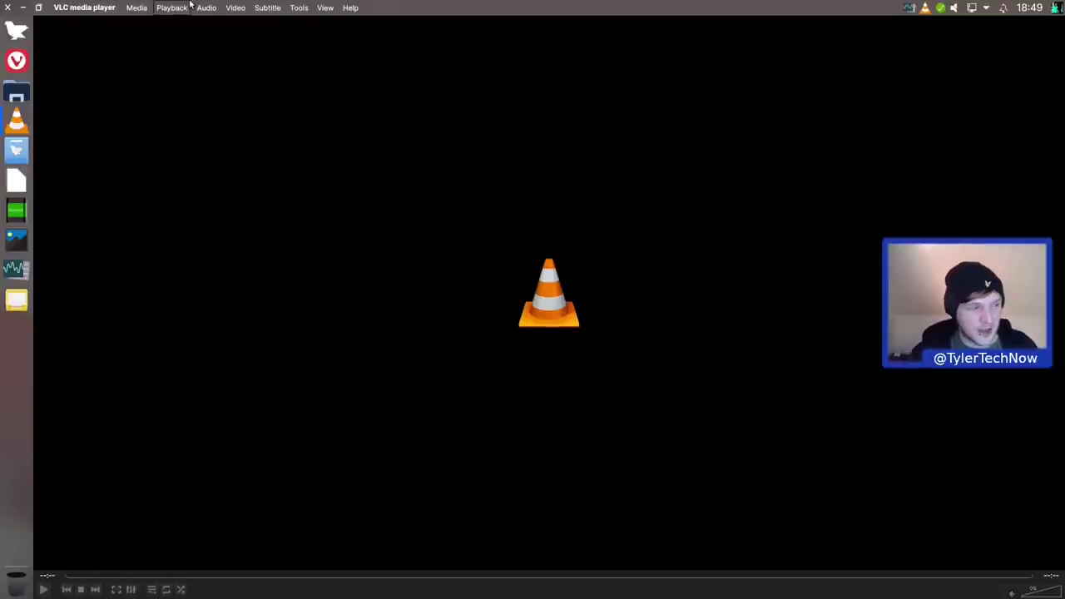
{"action": "left_click", "coordinate": [8, 7]}
Find and open the Store through the fullscreen launcher's search, and search it for "kdenlive"
{"action": "left_click", "coordinate": [15, 30]}
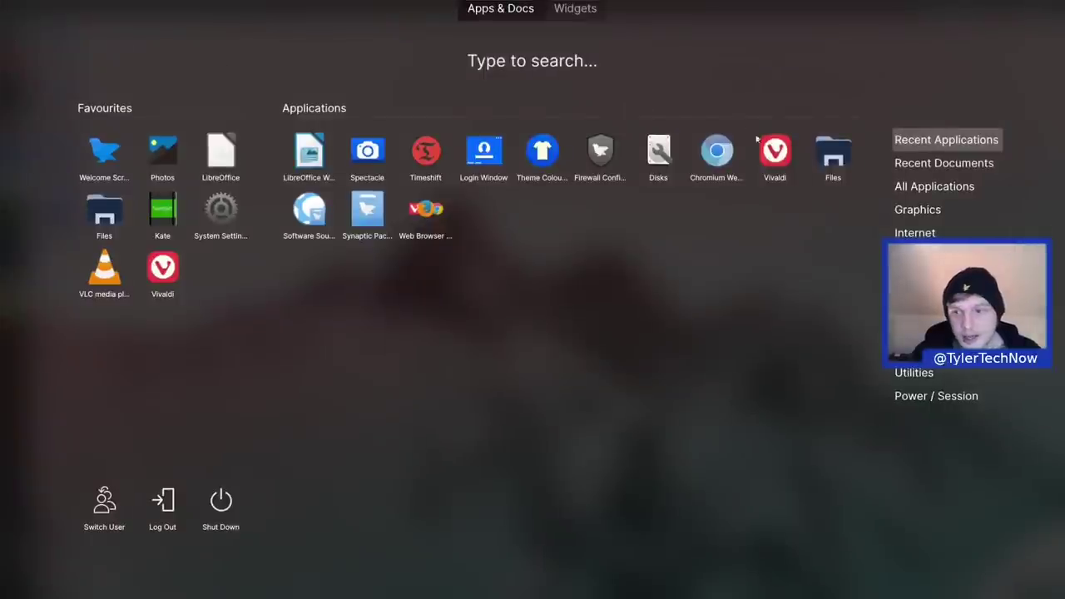
{"action": "mouse_move", "coordinate": [915, 233]}
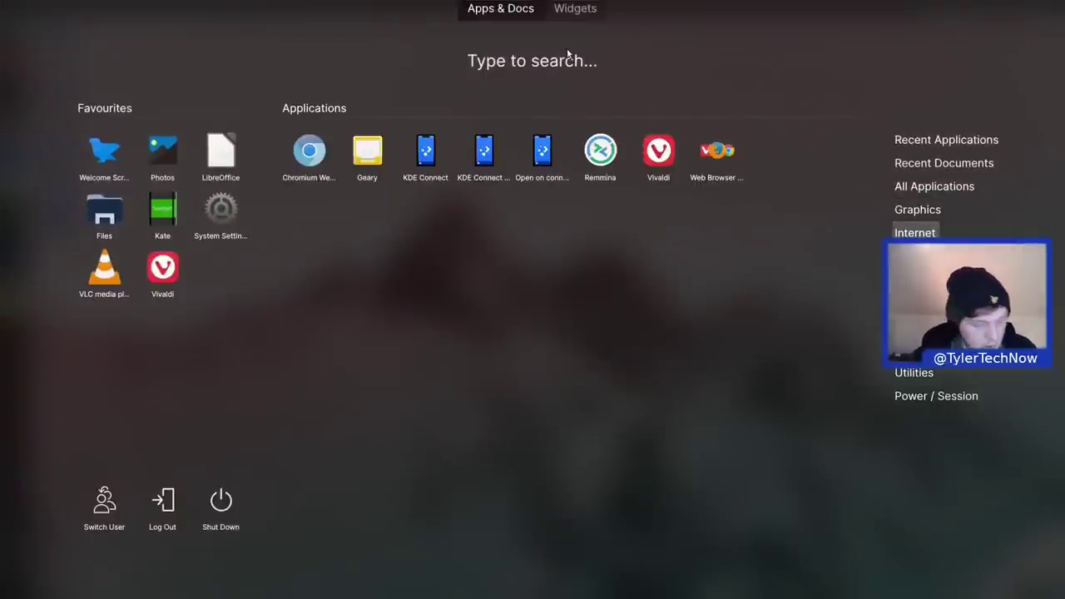
{"action": "type", "text": "store"}
{"action": "key", "text": "Return"}
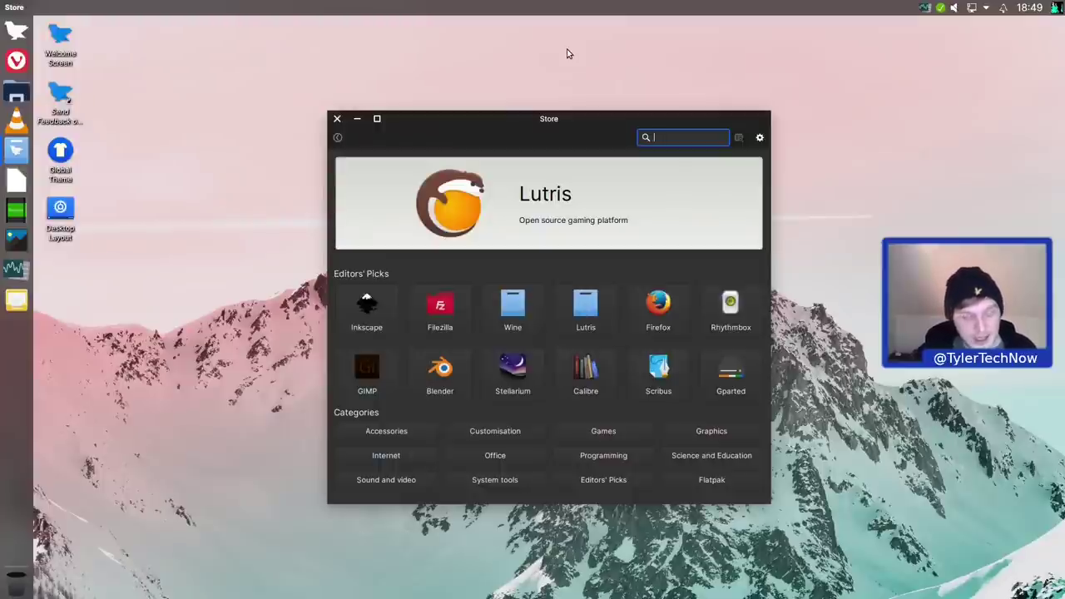
{"action": "type", "text": "kdenlive"}
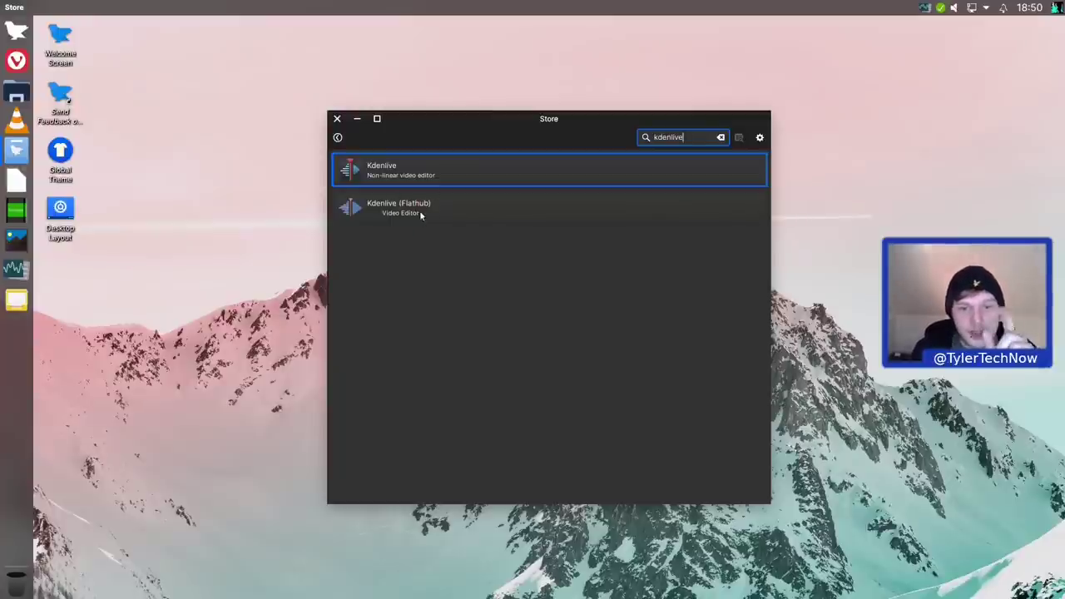
Install the non-Flathub version of Kdenlive from the Store, authenticating with the account password
{"action": "left_click", "coordinate": [407, 176]}
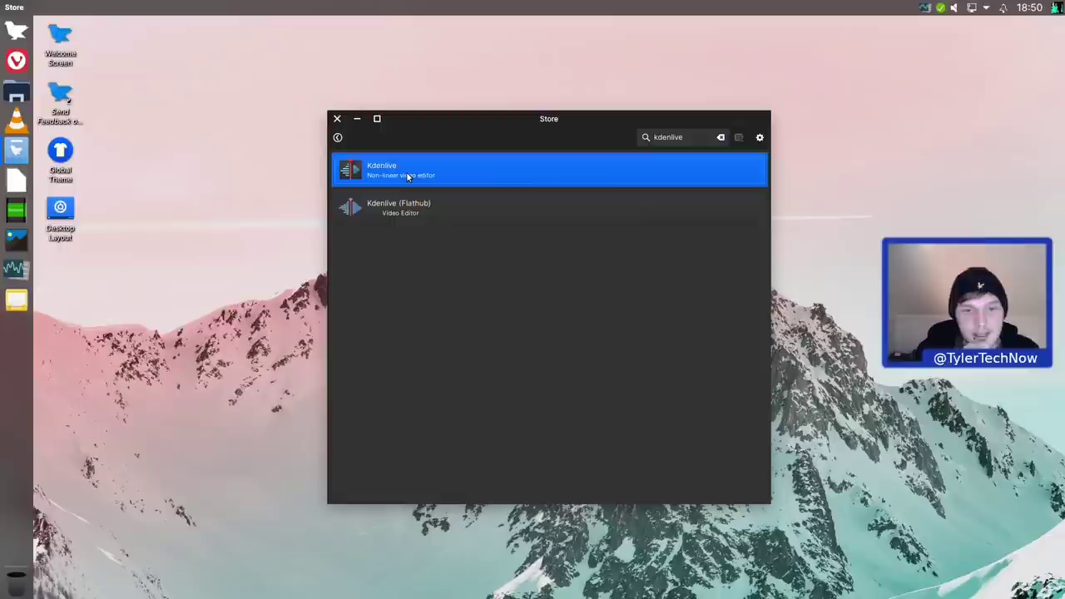
{"action": "left_click", "coordinate": [705, 174]}
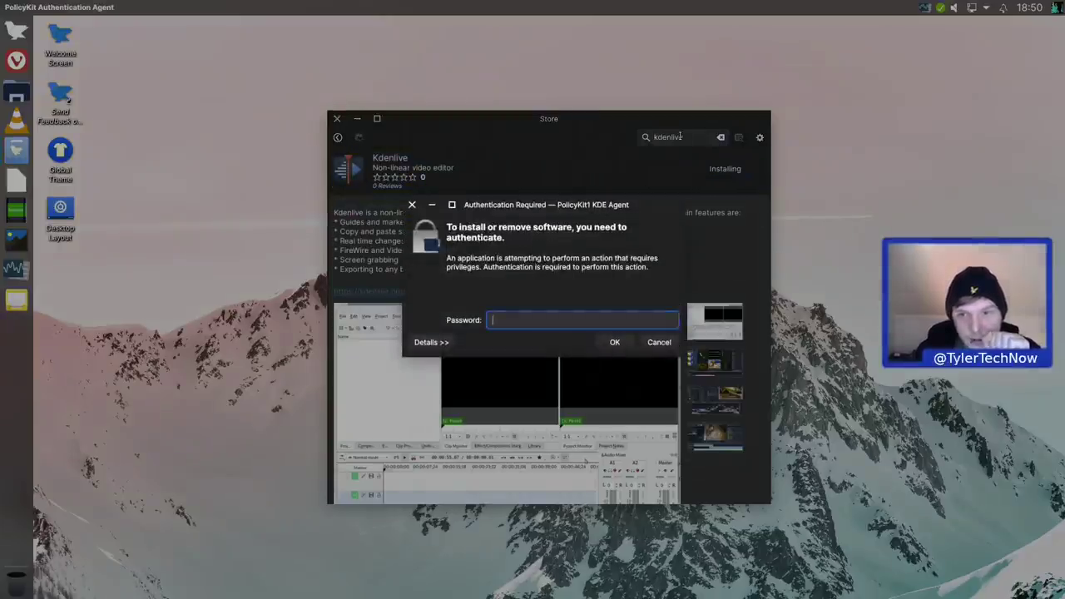
{"action": "type", "text": "***"}
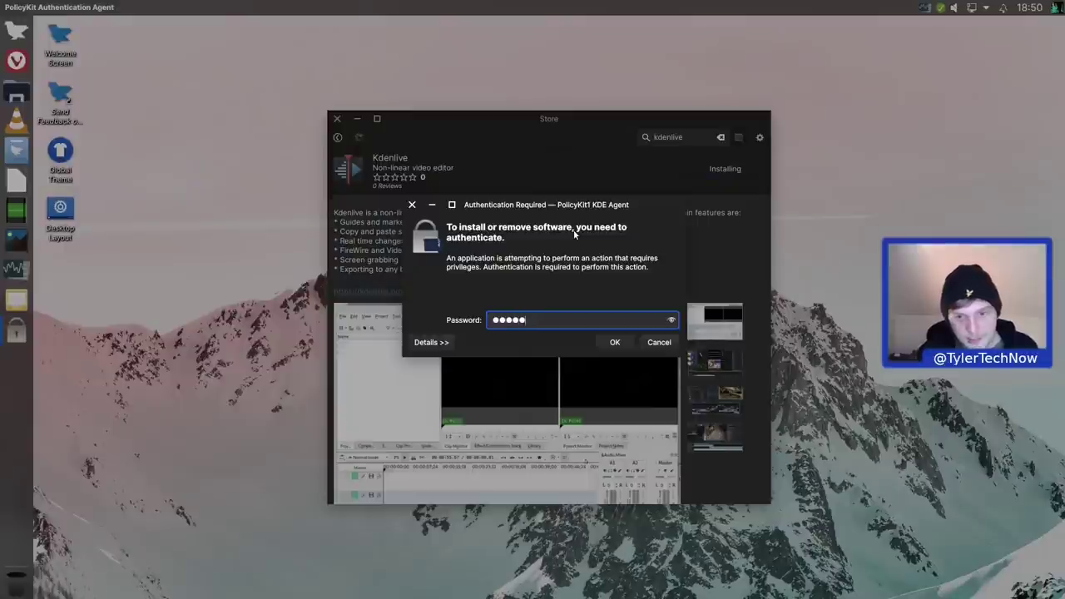
{"action": "key", "text": "Return"}
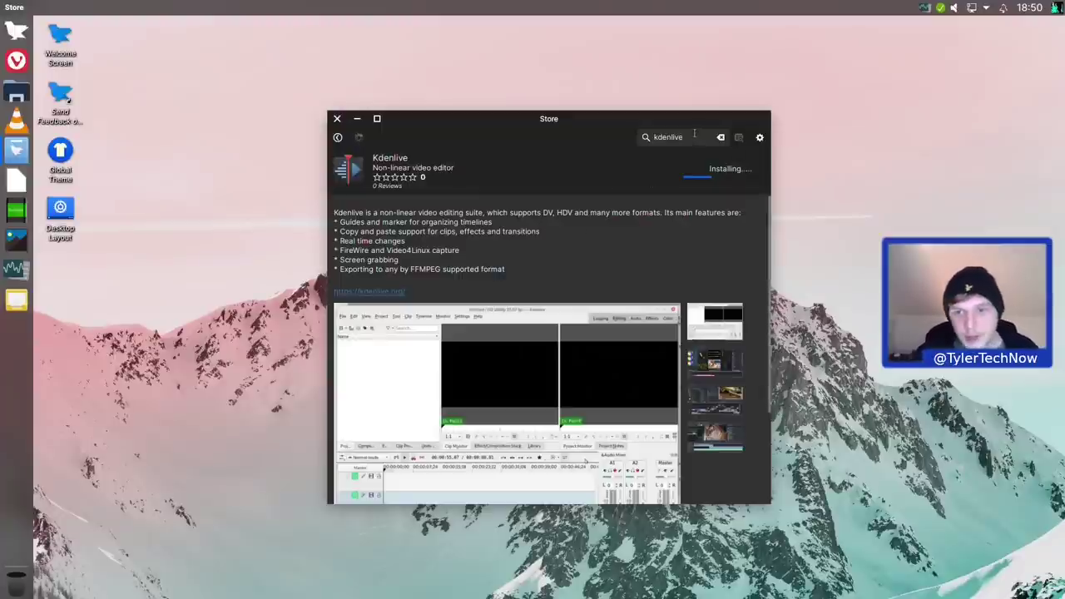
Search the Store for "gimp" and look through the details page of the GIMP image editor
{"action": "double_click", "coordinate": [668, 138]}
{"action": "type", "text": "gimp"}
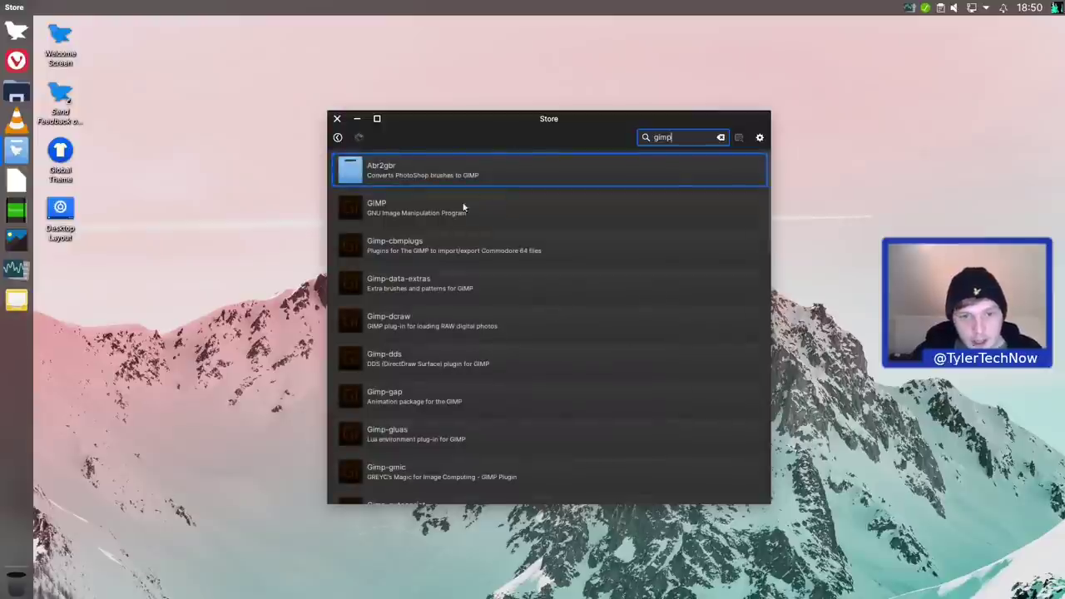
{"action": "left_click", "coordinate": [414, 208]}
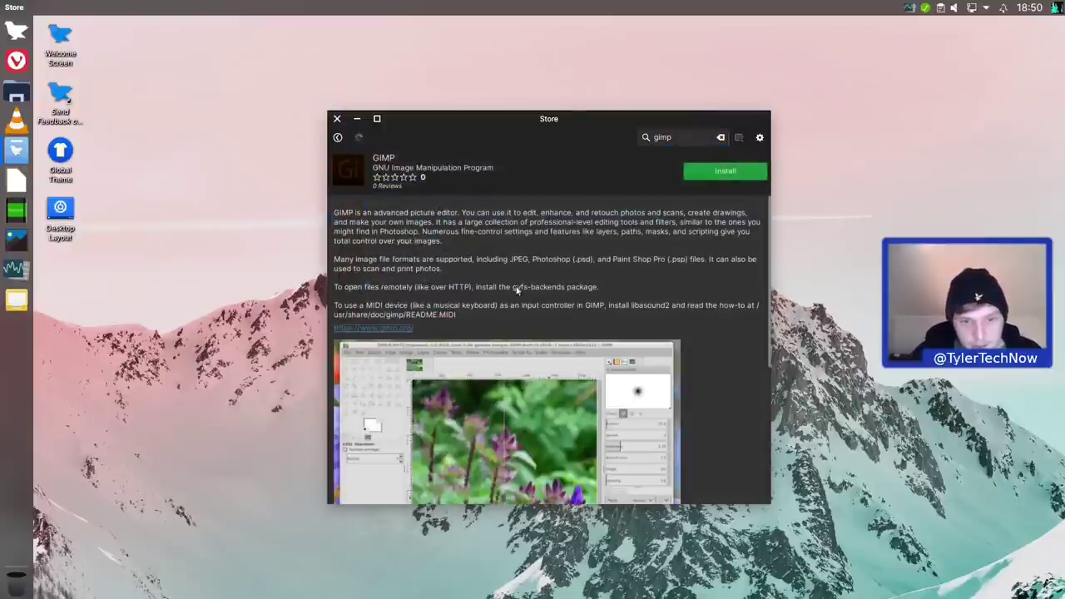
{"action": "scroll", "coordinate": [516, 292], "scroll_direction": "down", "scroll_amount": 4}
{"action": "scroll", "coordinate": [511, 299], "scroll_direction": "up", "scroll_amount": 2}
{"action": "scroll", "coordinate": [511, 303], "scroll_direction": "down", "scroll_amount": 4}
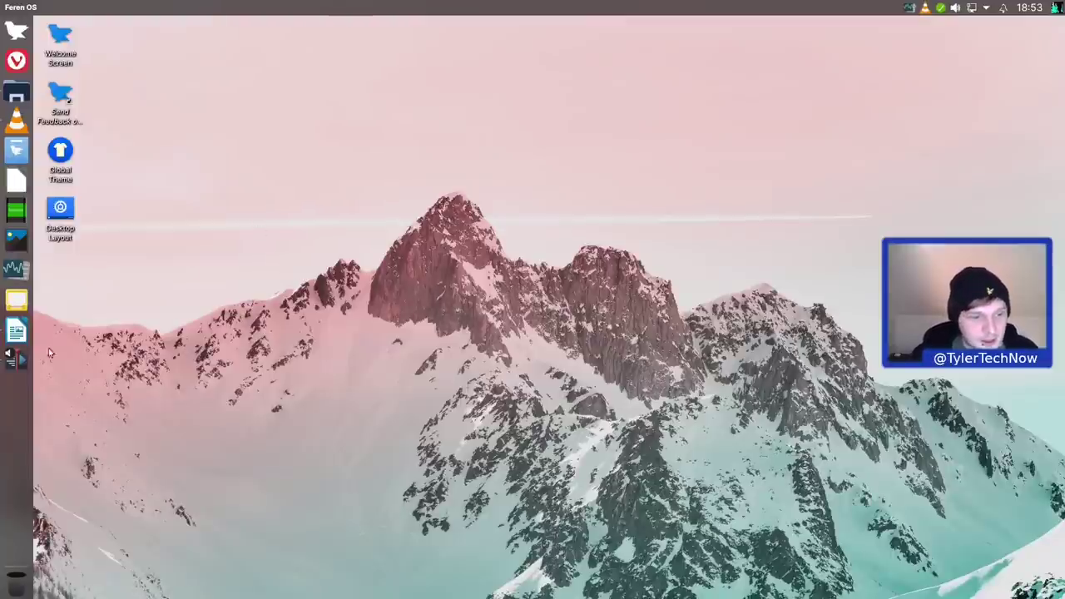
Bring up Kdenlive and LibreOffice Writer to view their global menus, and minimise both windows
{"action": "left_click", "coordinate": [15, 359]}
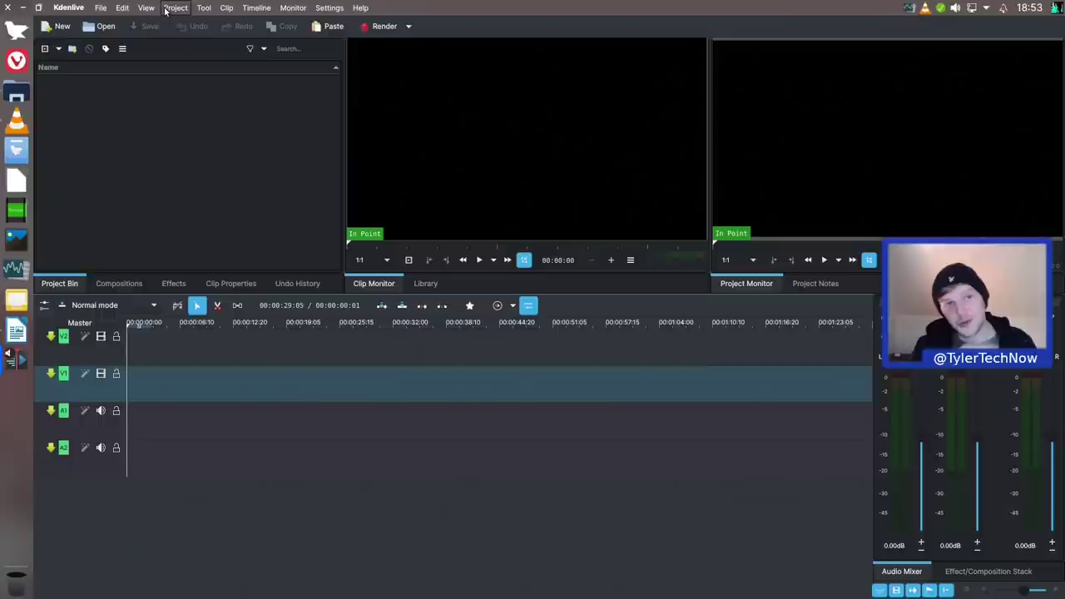
{"action": "left_click", "coordinate": [16, 332]}
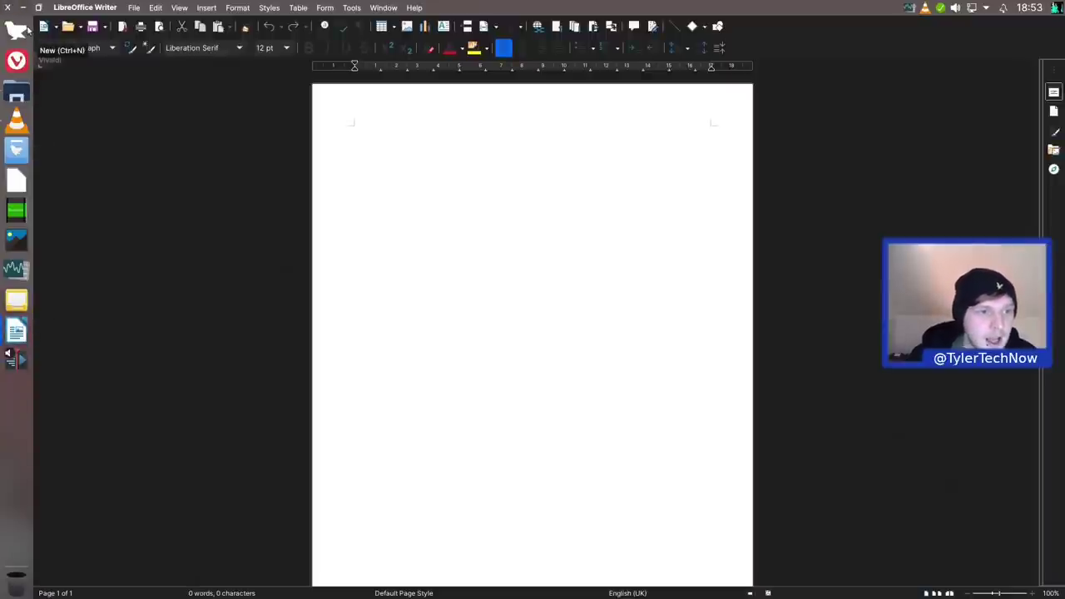
{"action": "left_click", "coordinate": [23, 7]}
{"action": "left_click", "coordinate": [23, 7]}
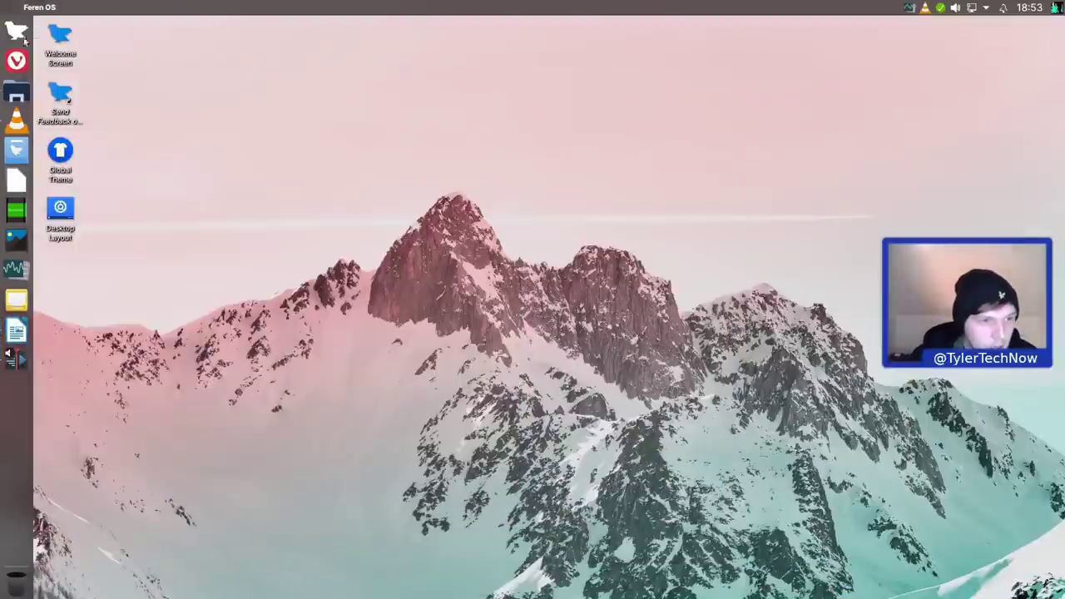
View the home folder in the file manager and close its window
{"action": "left_click", "coordinate": [18, 94]}
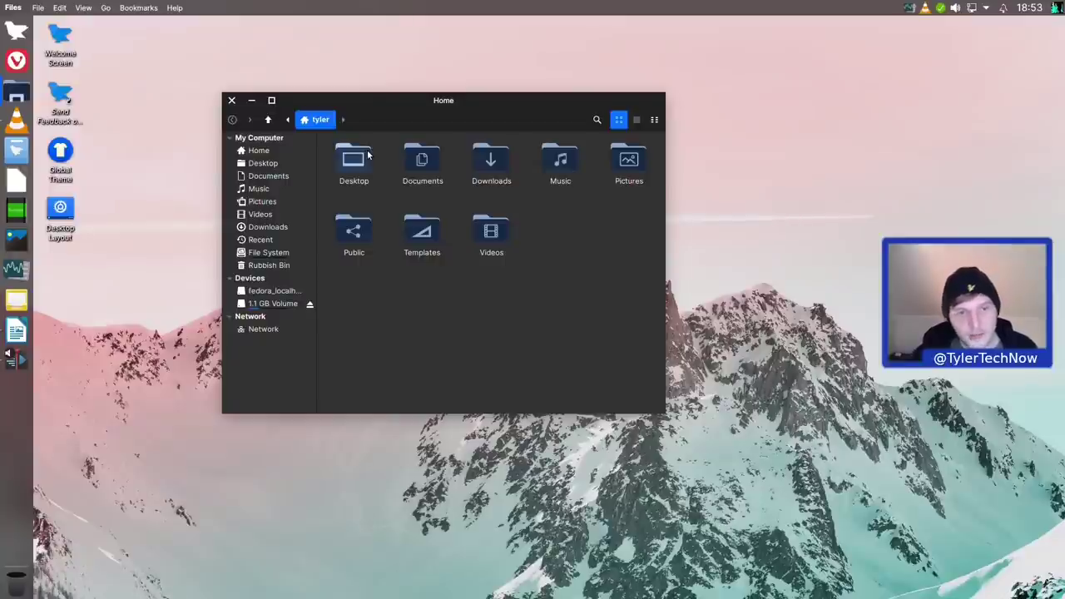
{"action": "left_click", "coordinate": [232, 100]}
Open the desktop's wallpaper settings and move the window towards the middle of the desktop
{"action": "right_click", "coordinate": [451, 146]}
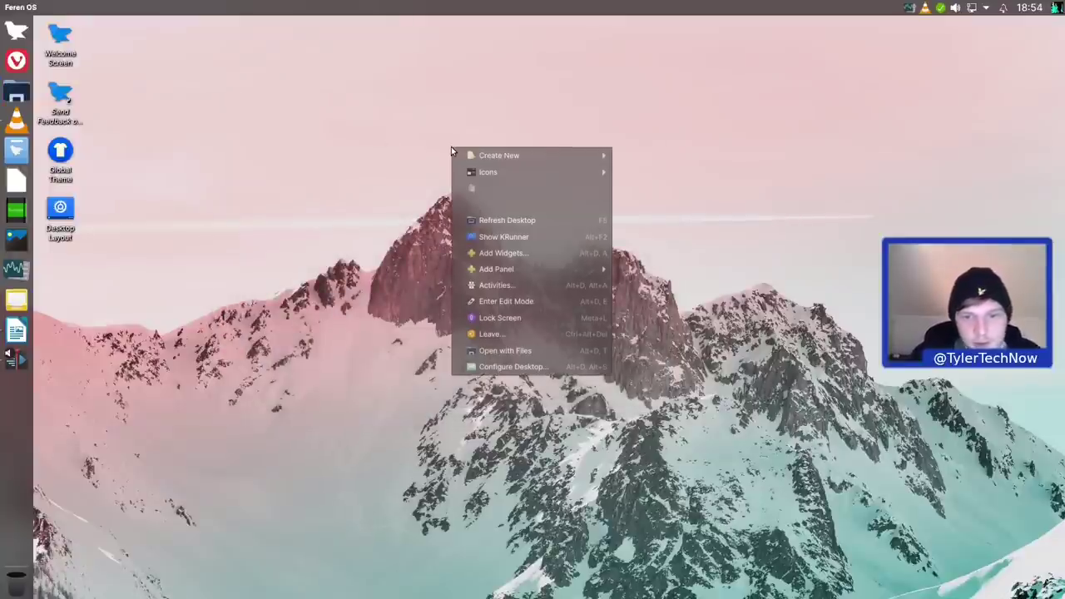
{"action": "left_click", "coordinate": [514, 366]}
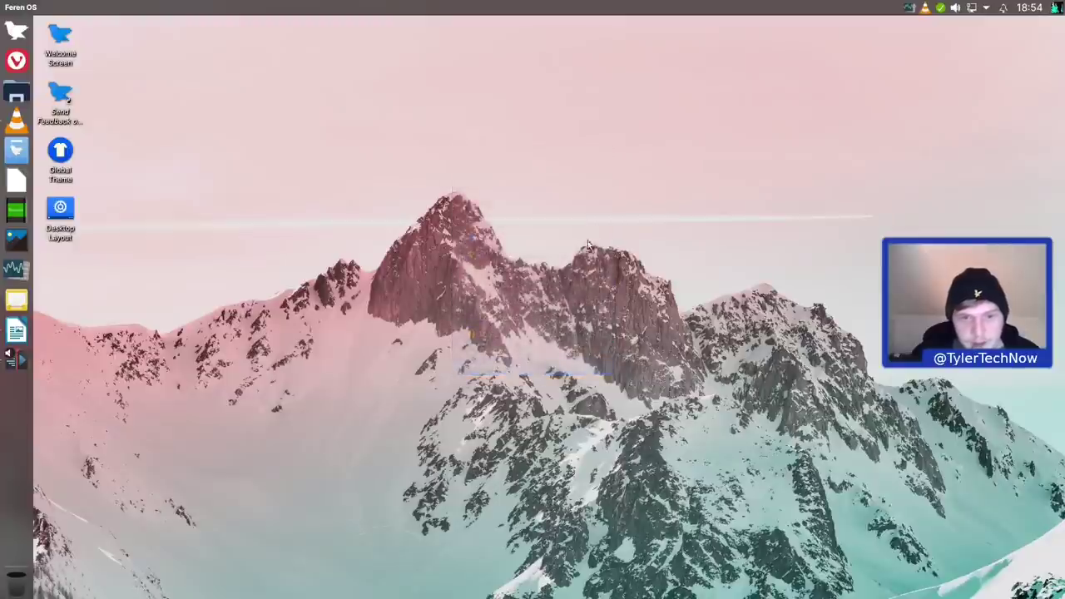
{"action": "left_click_drag", "start_coordinate": [242, 58], "coordinate": [485, 111]}
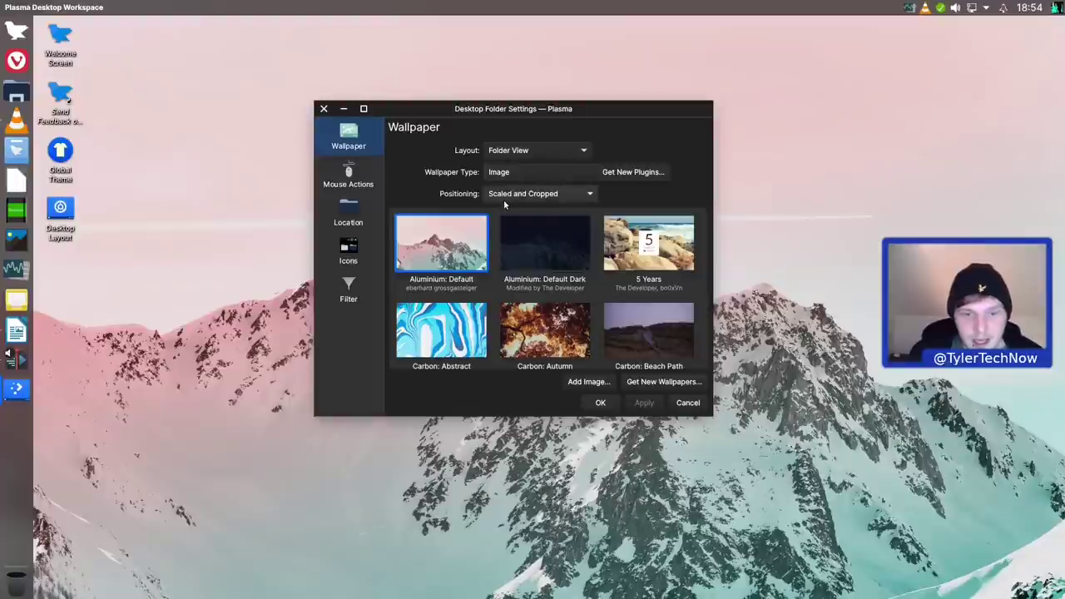
Apply the Carbon: Fish wallpaper to the desktop and move the settings window to view it
{"action": "mouse_move", "coordinate": [469, 239]}
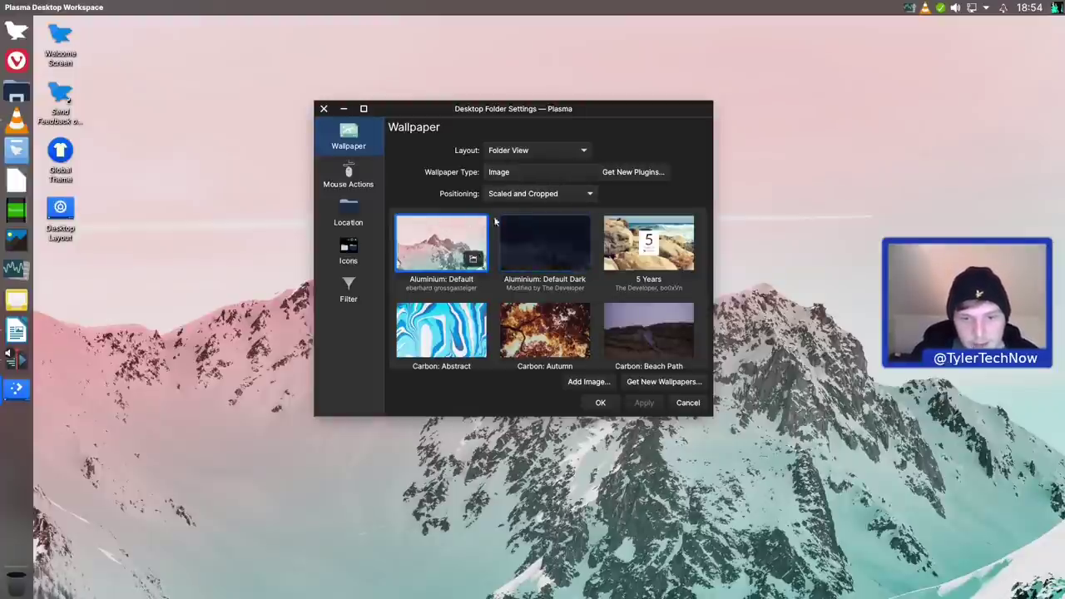
{"action": "mouse_move", "coordinate": [527, 229]}
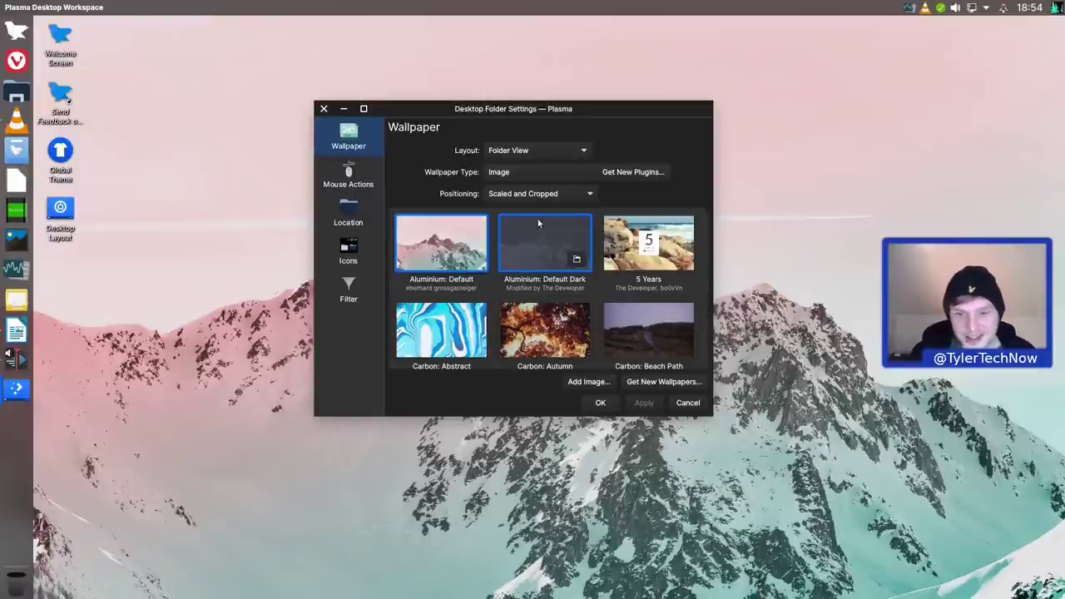
{"action": "scroll", "coordinate": [538, 223], "scroll_direction": "down", "scroll_amount": 2}
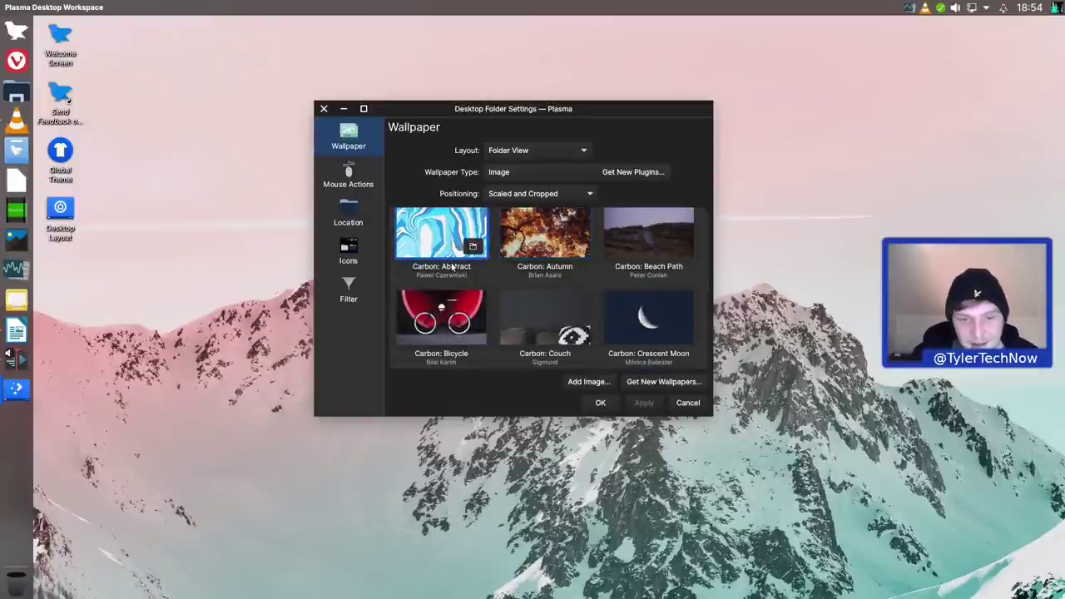
{"action": "scroll", "coordinate": [483, 233], "scroll_direction": "down", "scroll_amount": 3}
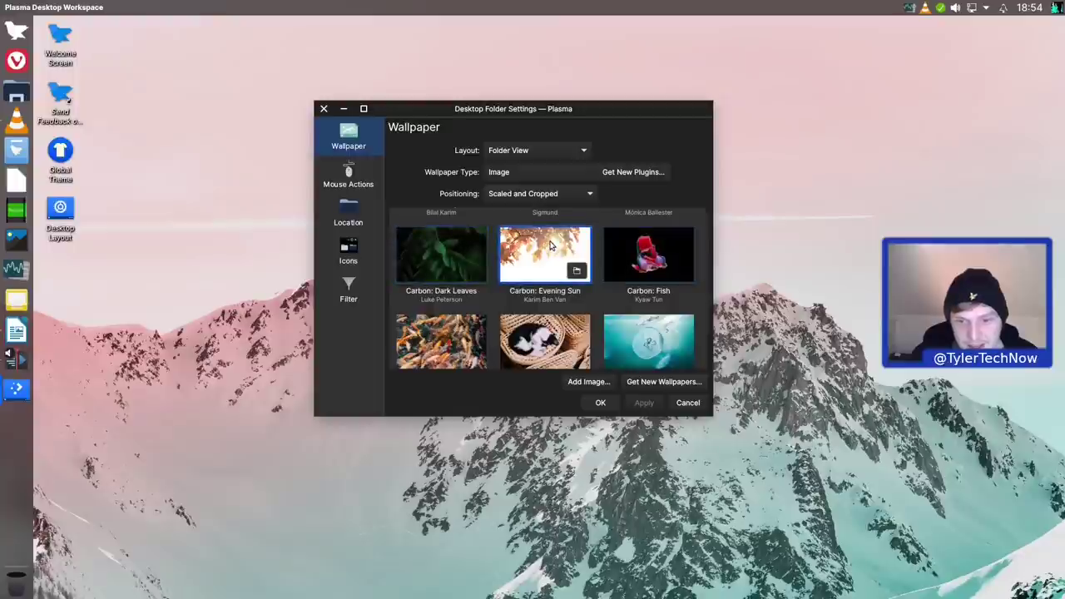
{"action": "scroll", "coordinate": [525, 250], "scroll_direction": "down", "scroll_amount": 1}
{"action": "left_click", "coordinate": [648, 246]}
{"action": "left_click", "coordinate": [644, 403]}
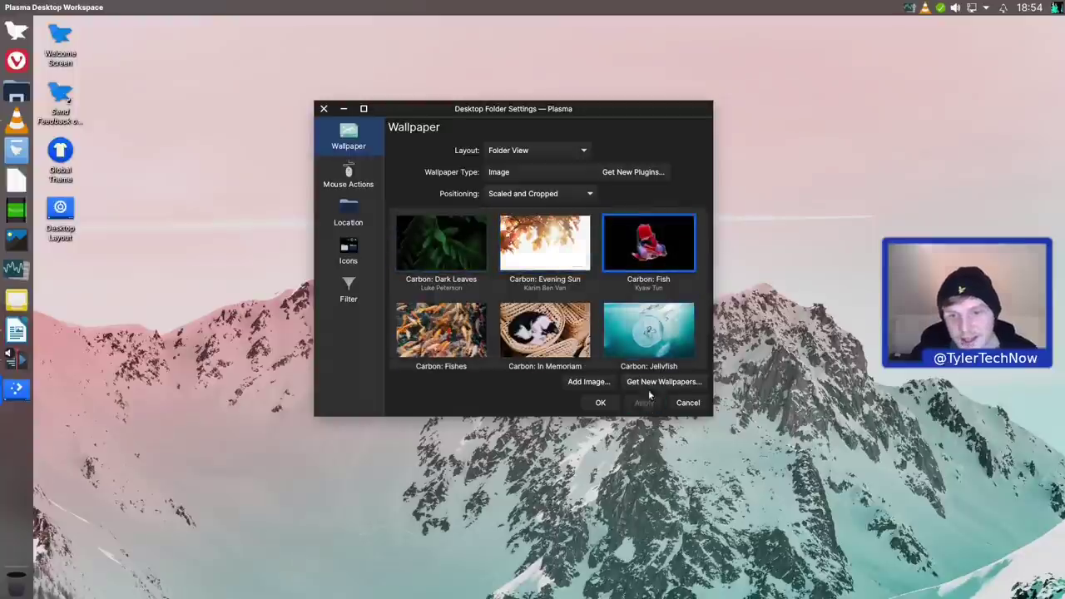
{"action": "left_click_drag", "start_coordinate": [527, 109], "coordinate": [503, 137]}
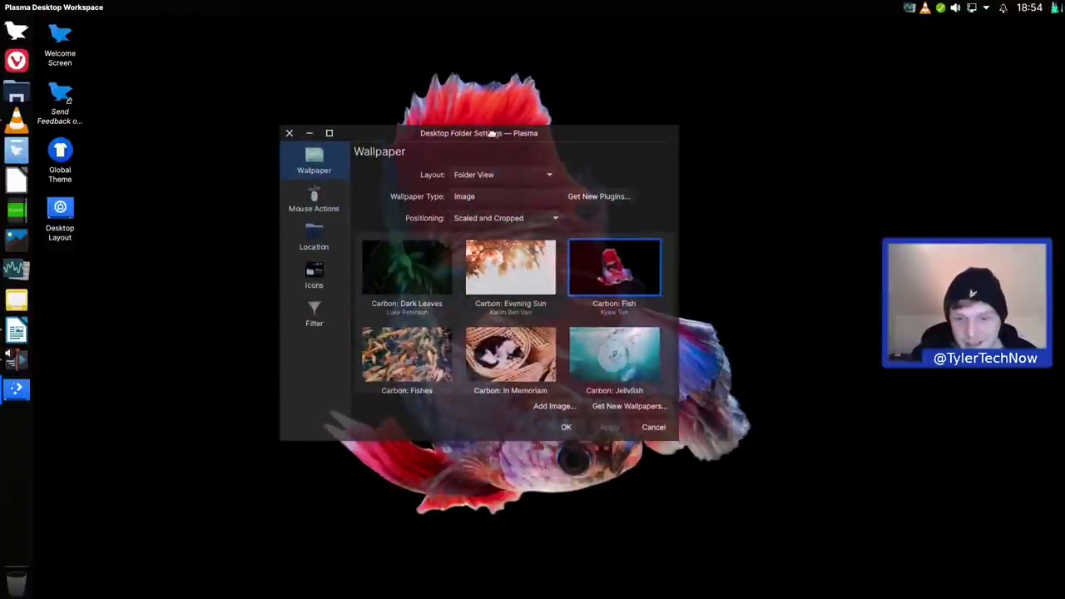
Apply the Carbon: Jellyfish wallpaper to the desktop and reposition the settings window
{"action": "left_click", "coordinate": [593, 364]}
{"action": "left_click", "coordinate": [610, 426]}
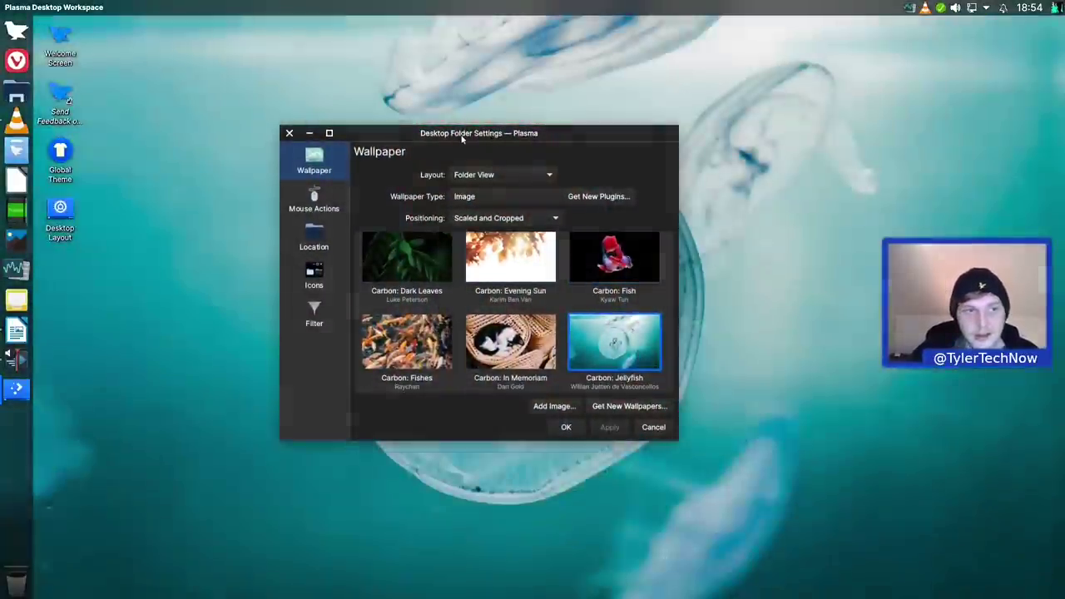
{"action": "left_click_drag", "start_coordinate": [462, 137], "coordinate": [494, 113]}
Apply the Carbon: Lone Mountain wallpaper to the desktop, move the settings window aside and close it
{"action": "scroll", "coordinate": [570, 324], "scroll_direction": "down", "scroll_amount": 1}
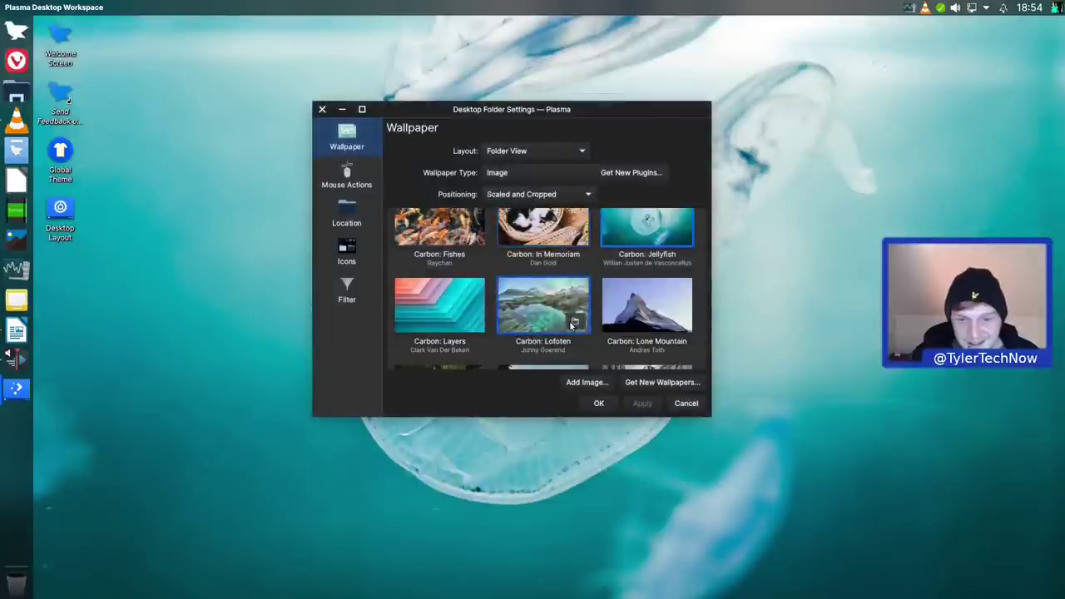
{"action": "scroll", "coordinate": [571, 324], "scroll_direction": "down", "scroll_amount": 1}
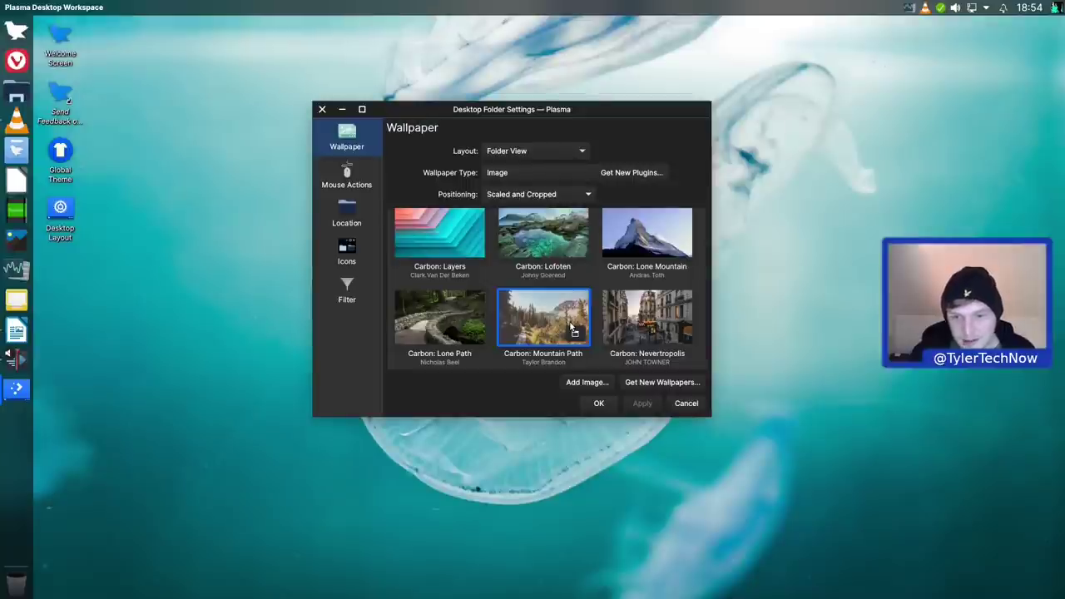
{"action": "left_click", "coordinate": [646, 240]}
{"action": "left_click", "coordinate": [642, 401]}
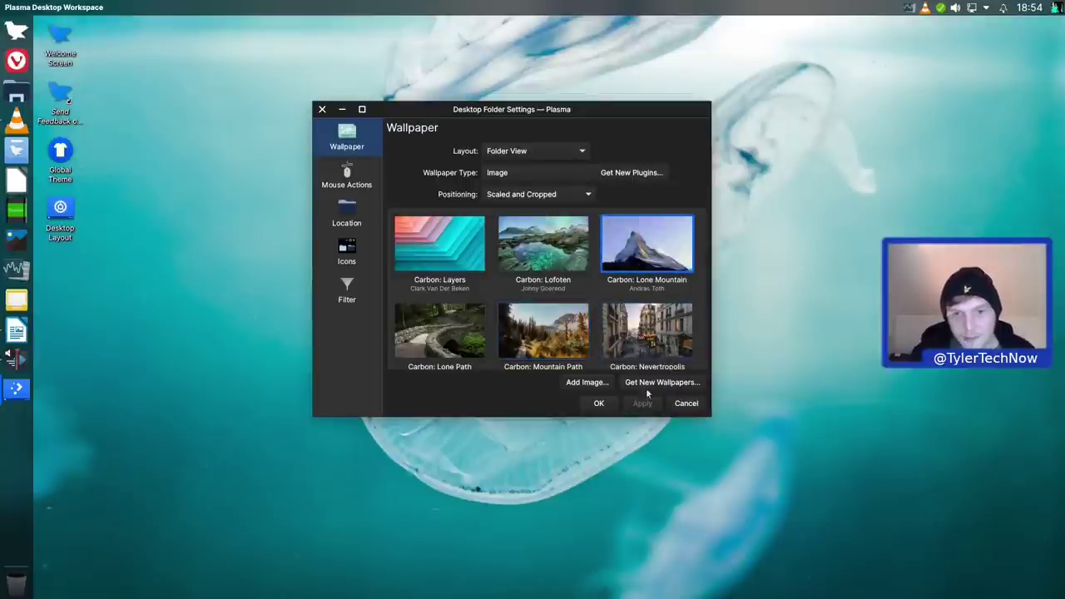
{"action": "left_click_drag", "start_coordinate": [513, 104], "coordinate": [547, 98]}
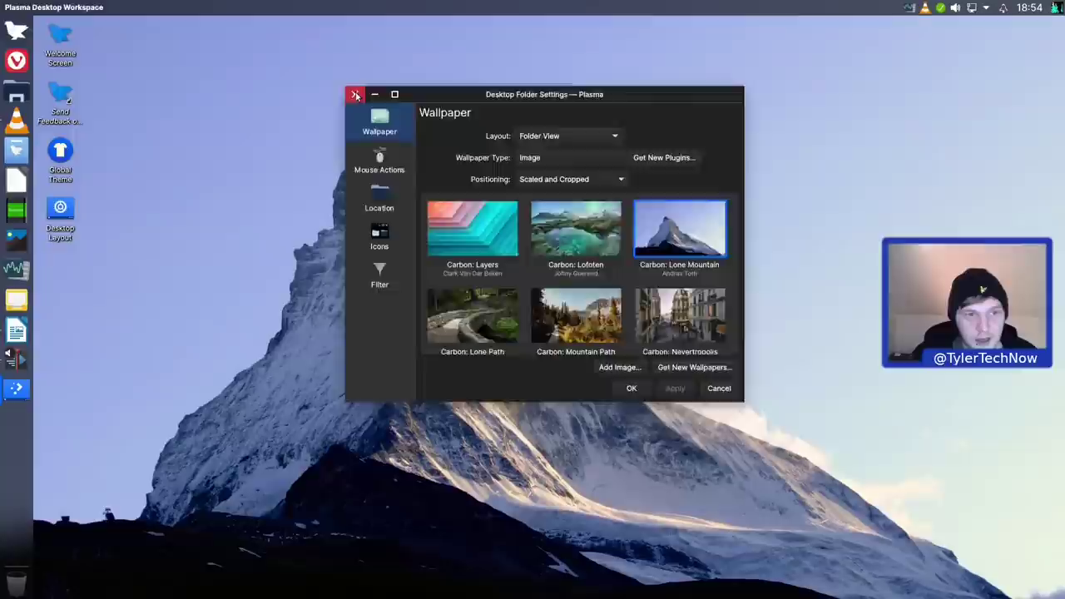
{"action": "left_click", "coordinate": [354, 94]}
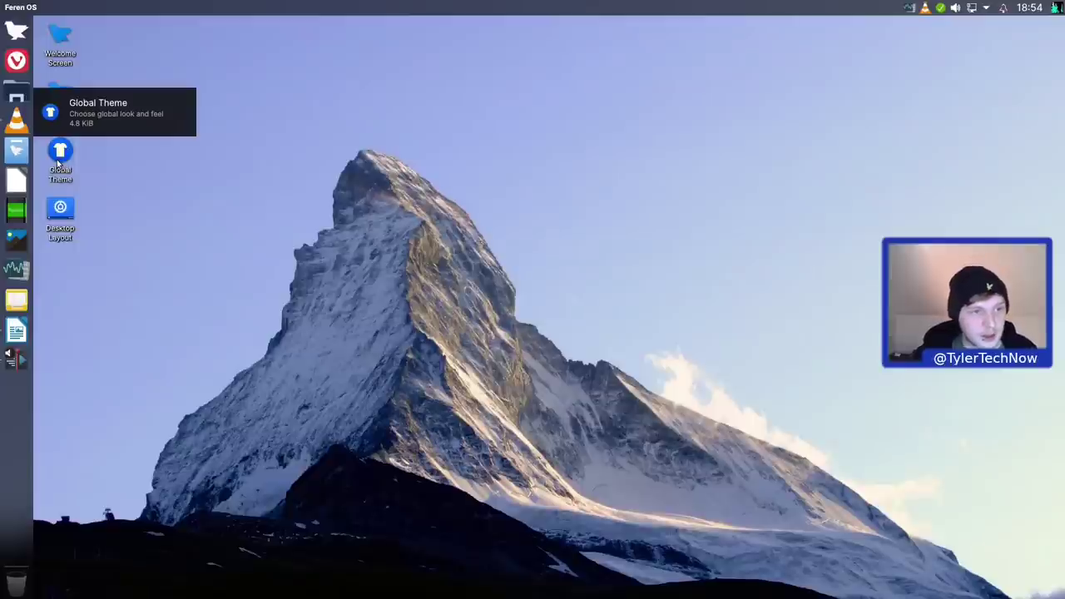
Bring up VLC media player and the file manager's home folder, and tile them side by side with Files in the left half
{"action": "left_click", "coordinate": [17, 121]}
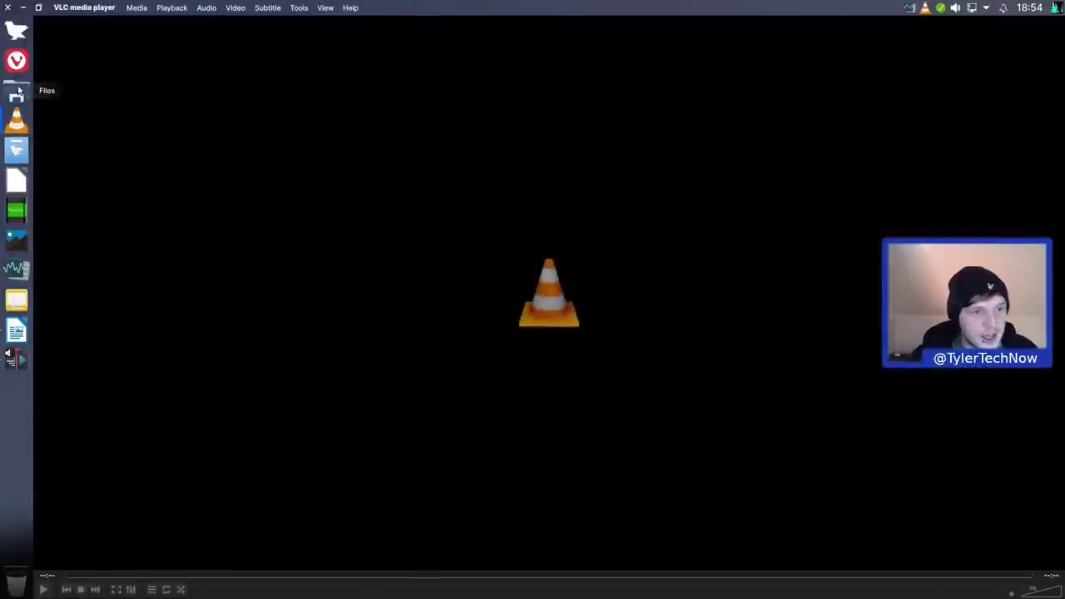
{"action": "left_click", "coordinate": [17, 96]}
{"action": "left_click_drag", "start_coordinate": [379, 60], "coordinate": [608, 142]}
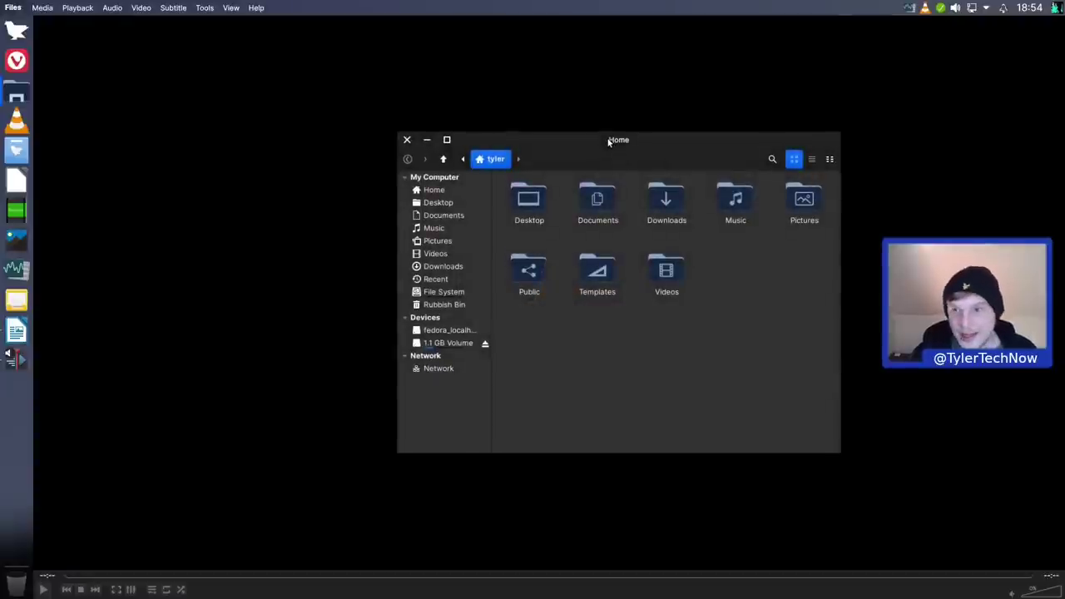
{"action": "key", "text": "super+Left"}
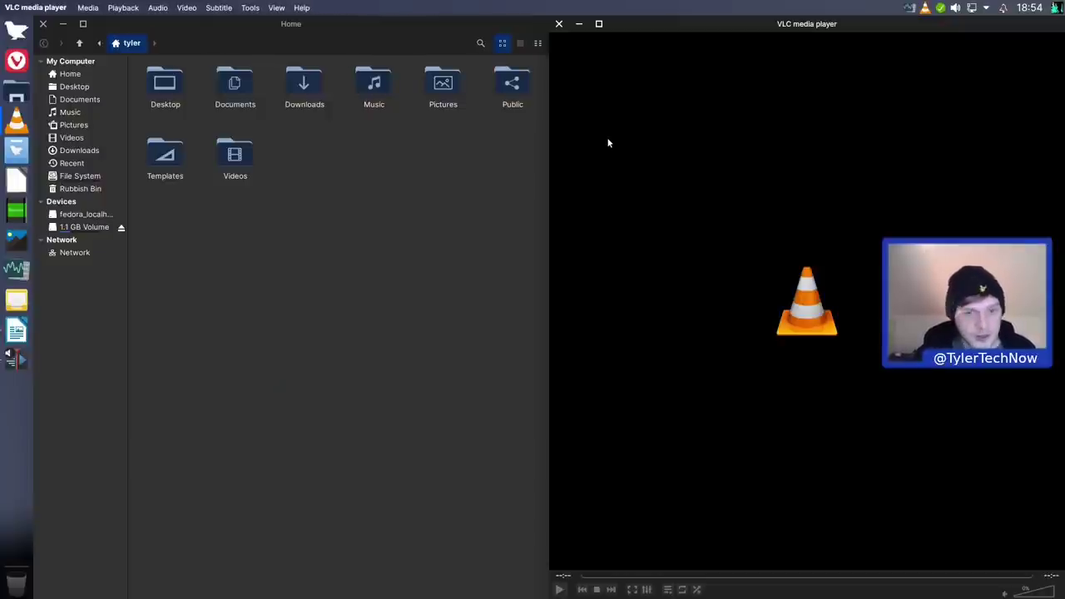
Close VLC media player and pull the tiled home folder window back to a floating window in the middle of the desktop
{"action": "left_click", "coordinate": [559, 23]}
{"action": "left_click_drag", "start_coordinate": [395, 37], "coordinate": [637, 155]}
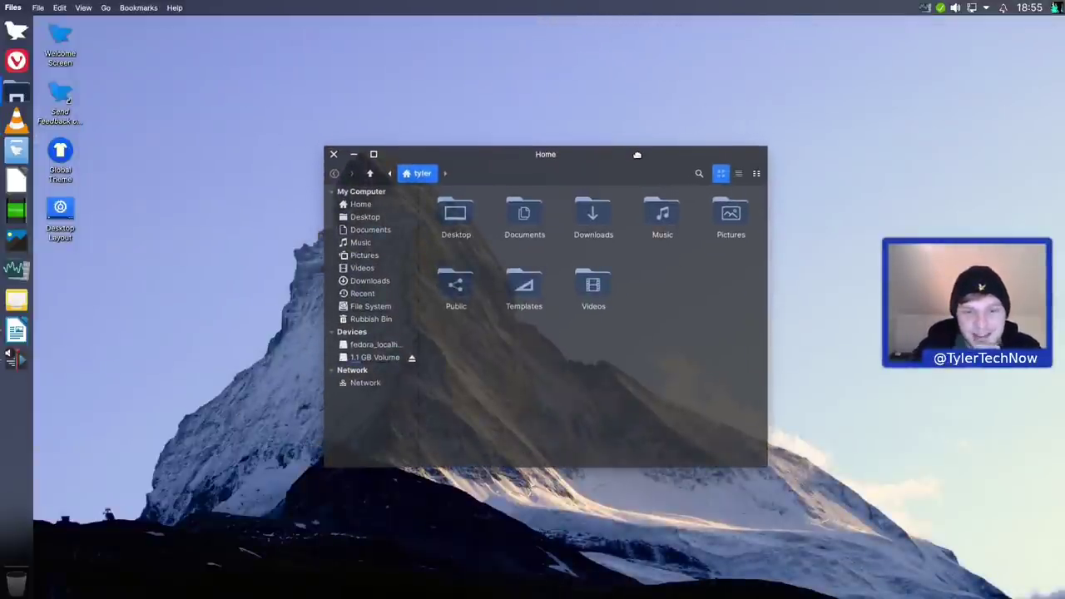
{"action": "left_click_drag", "start_coordinate": [637, 155], "coordinate": [638, 156]}
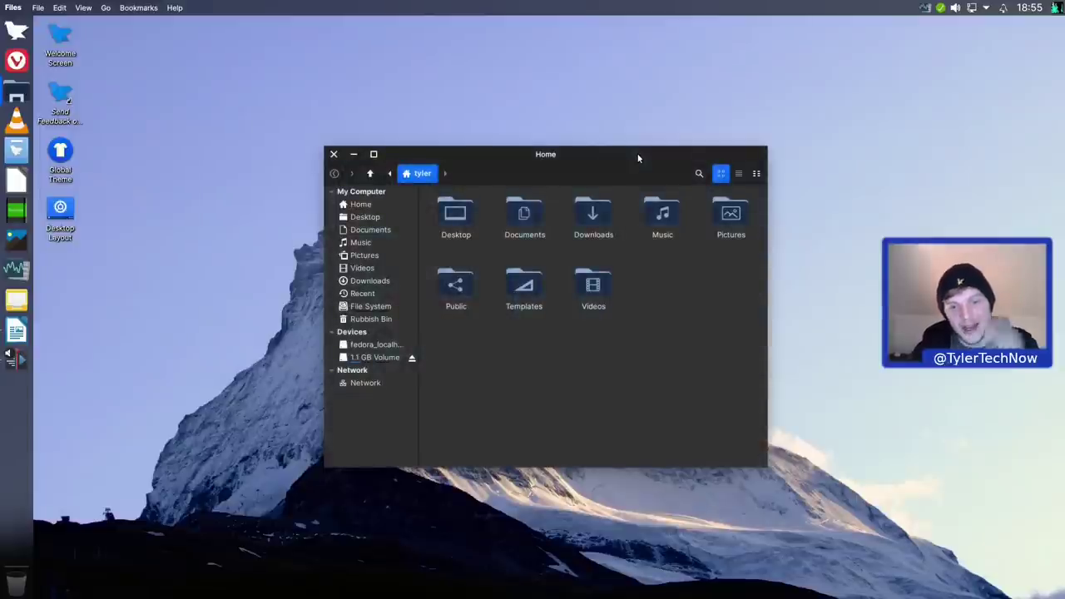